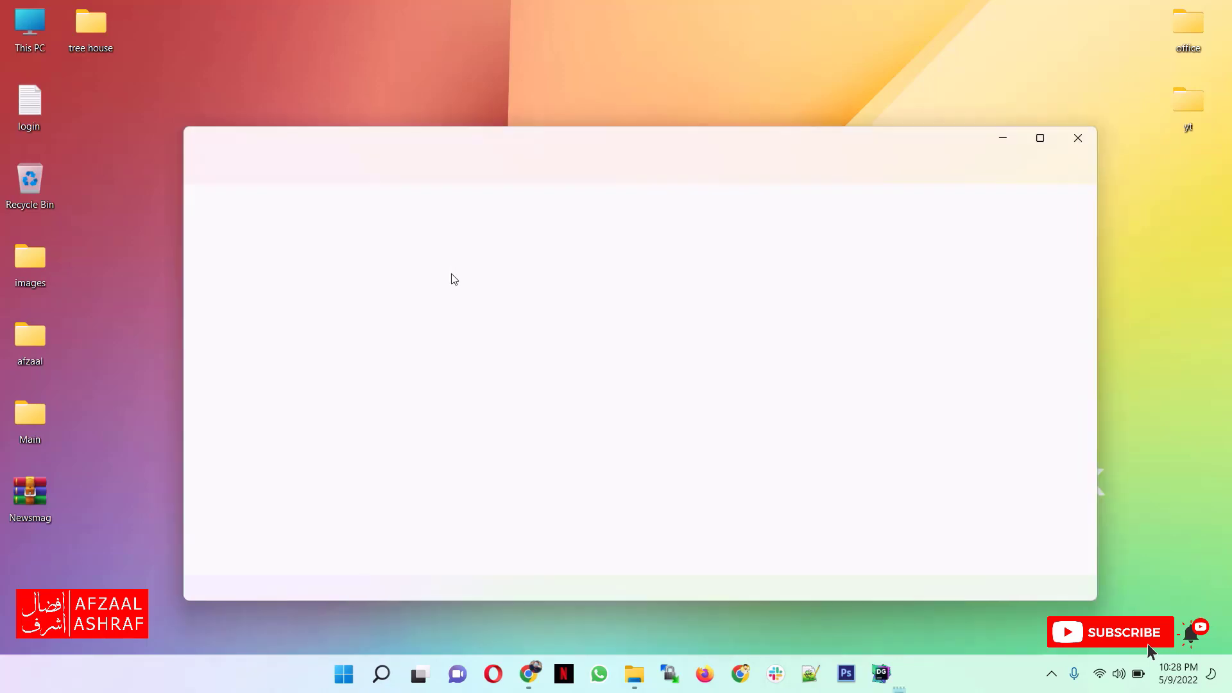
- Write "domain" and "hosting" on separate lines of the new text document, and switch to Chrome
text(domain)
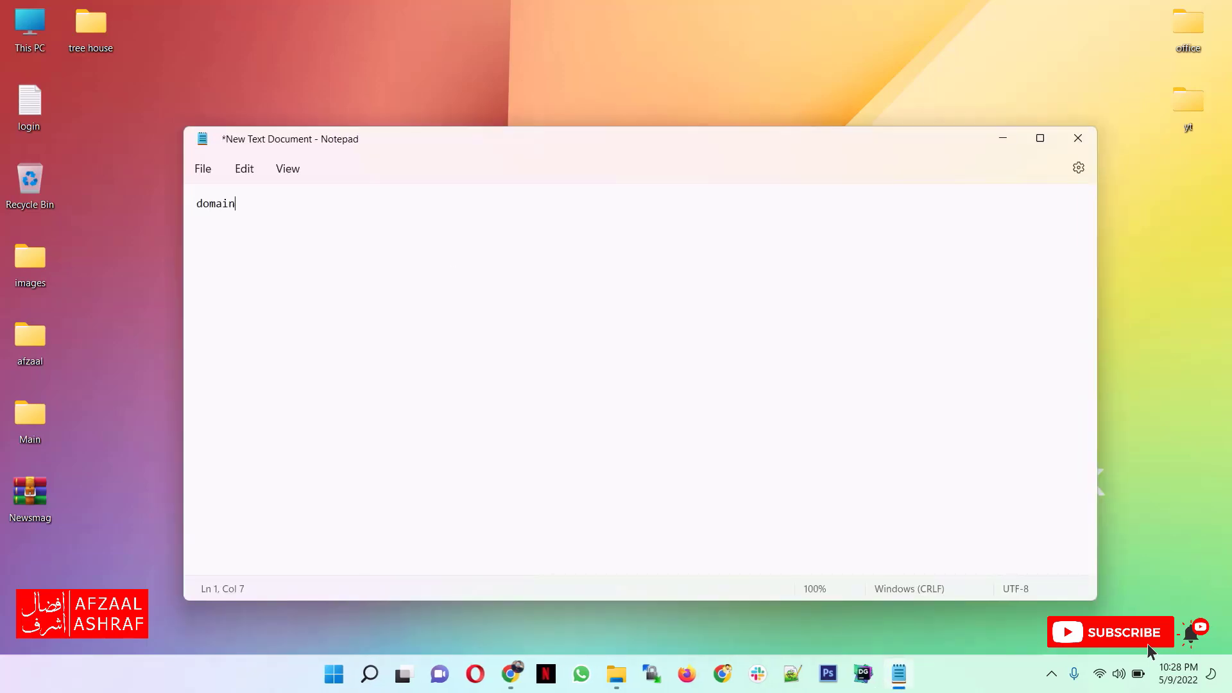
key(Return)
text(hosting)
click(603, 578)
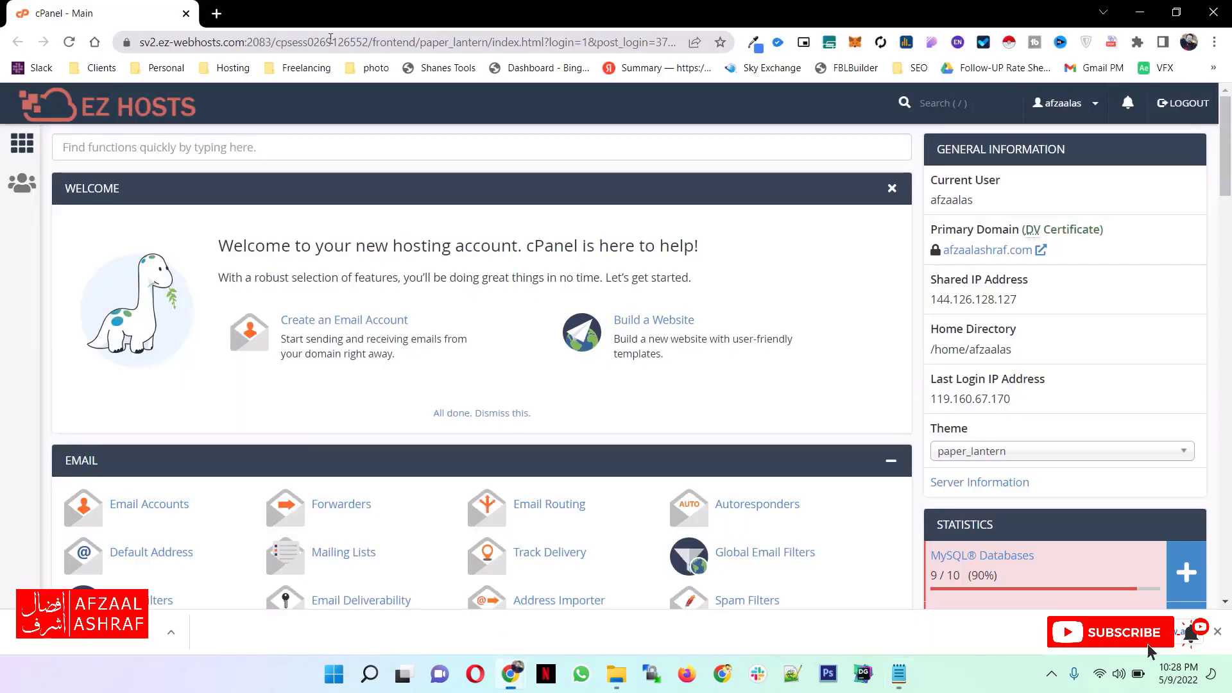
- Search Google for "godaddy" in a new browser tab
click(210, 21)
text(god)
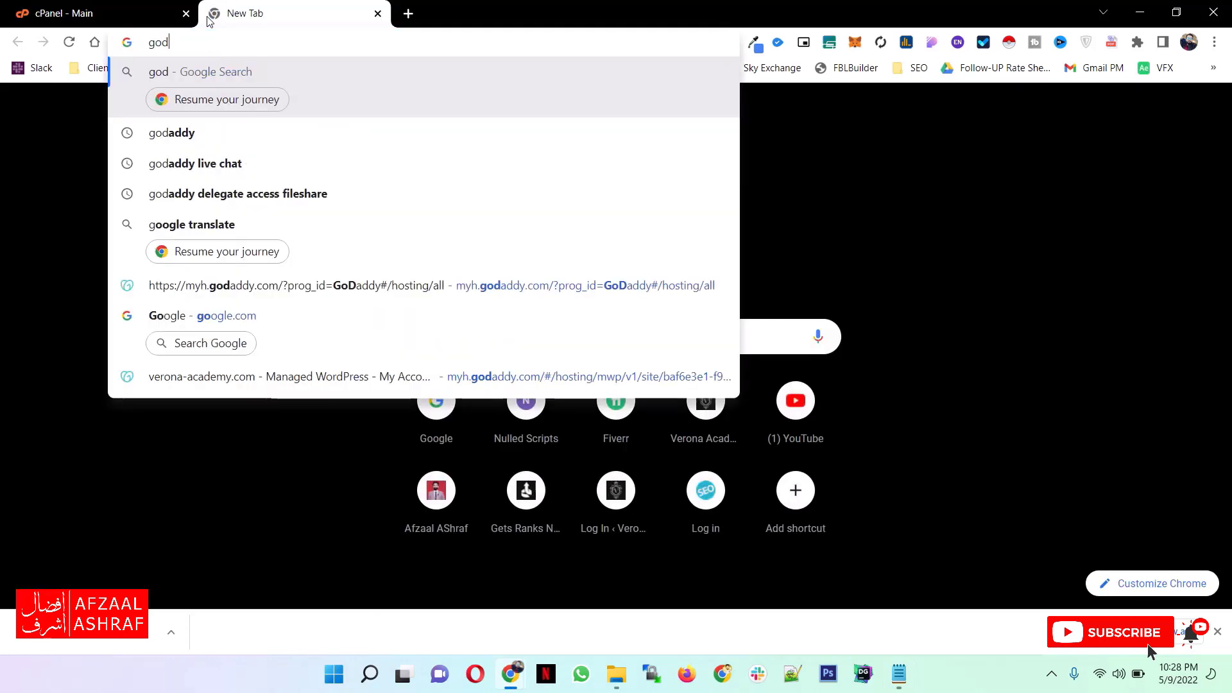
text(addy)
key(Return)
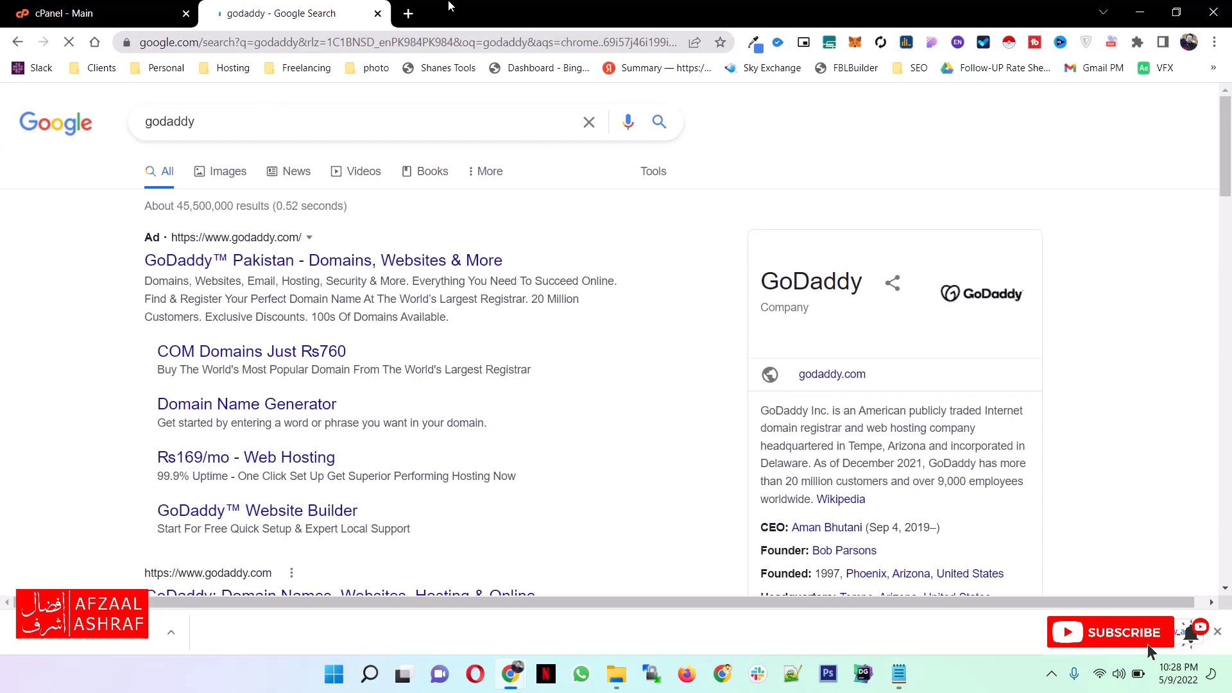
- Search Google for "hosterpk" in another new tab, and return to the godaddy results
click(408, 13)
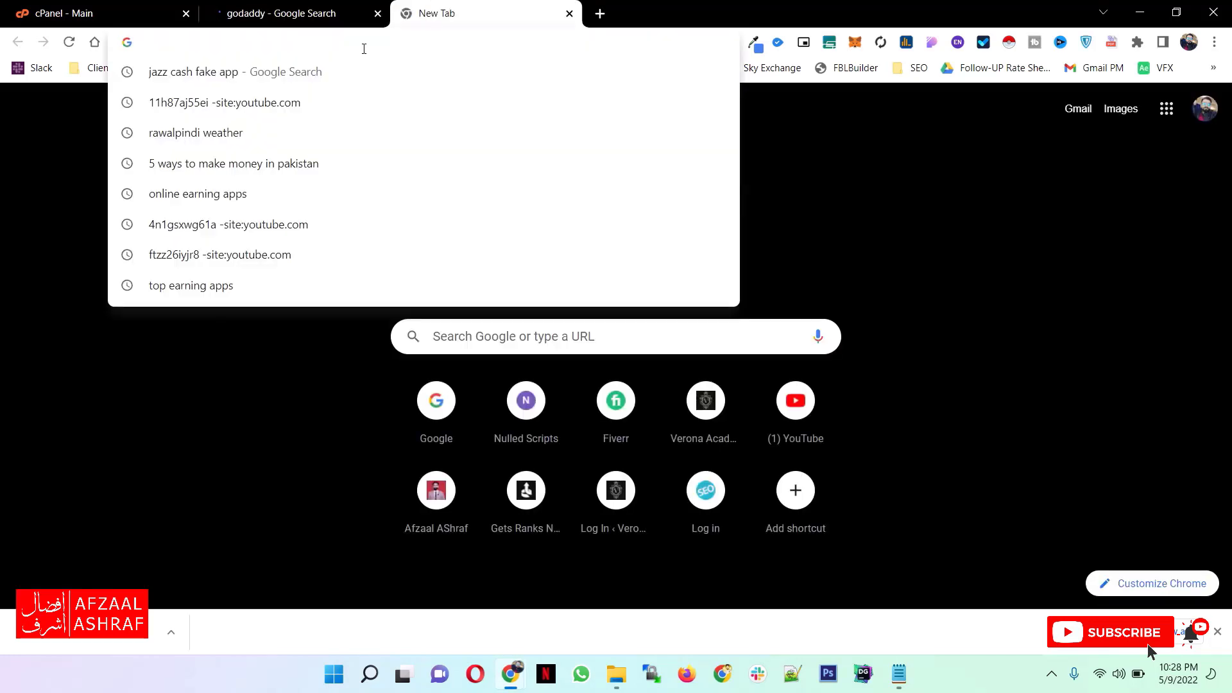
text(hosterpk)
key(Return)
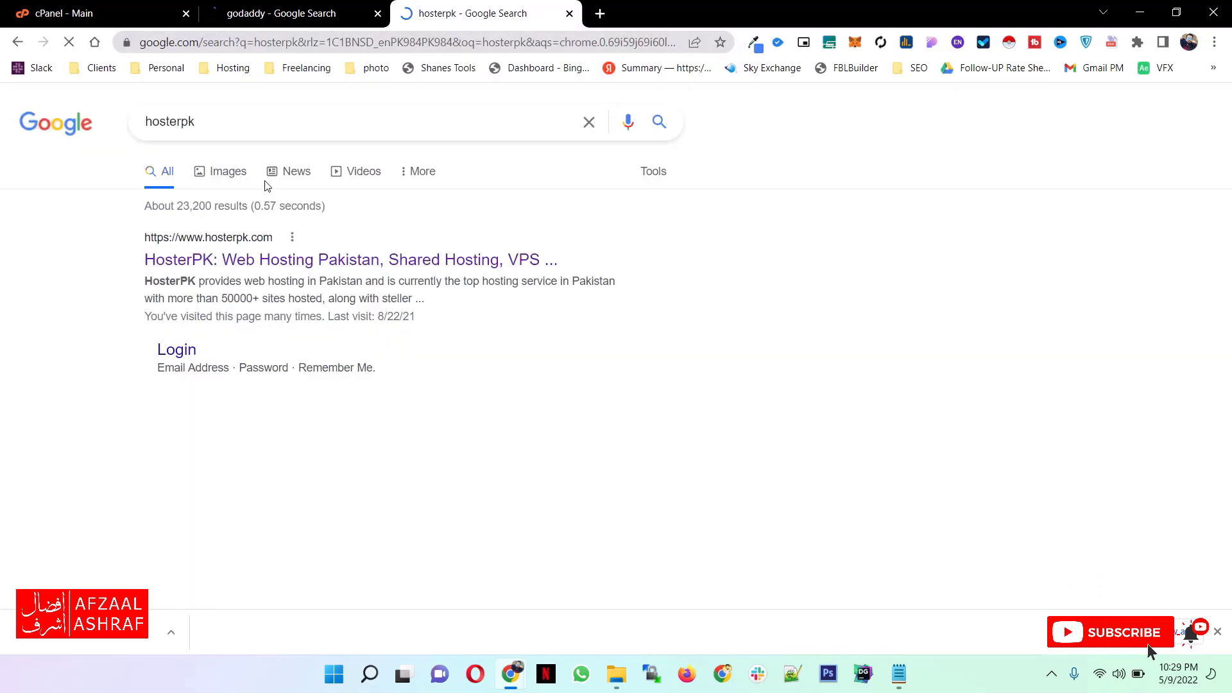
click(286, 20)
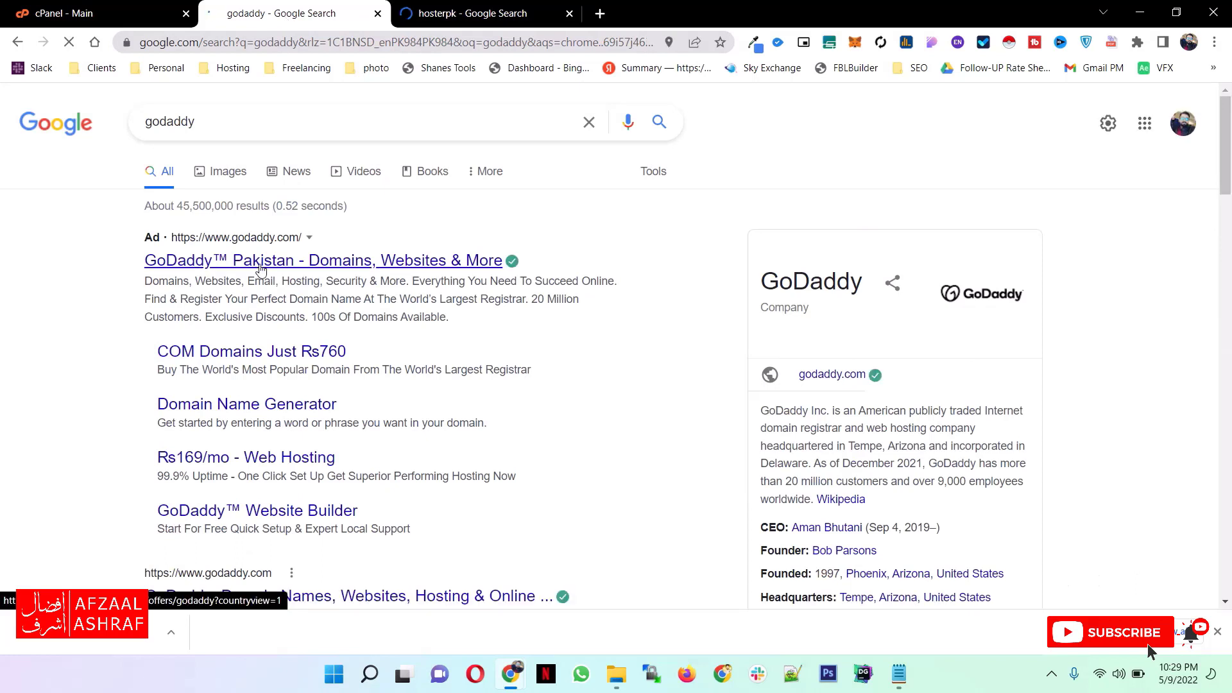
- Open the octaqohost.com home page in a new tab
click(599, 14)
click(530, 45)
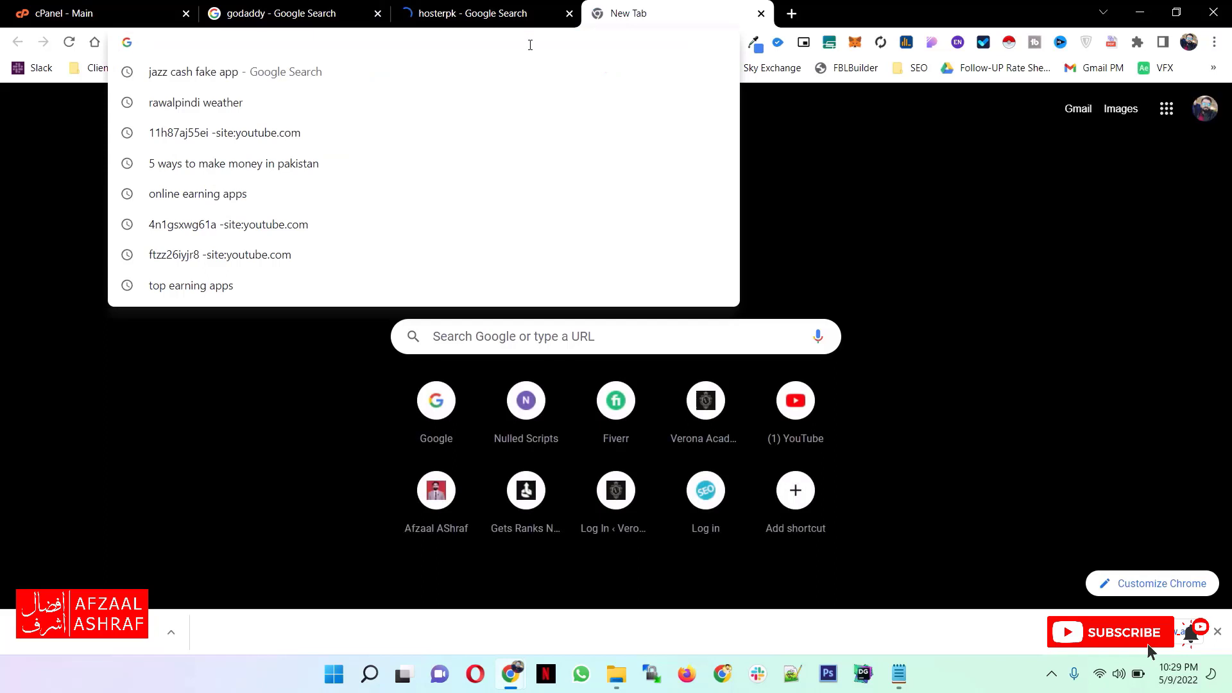
text(oc)
key(Down)
key(Down)
key(Down)
key(Down)
key(Down)
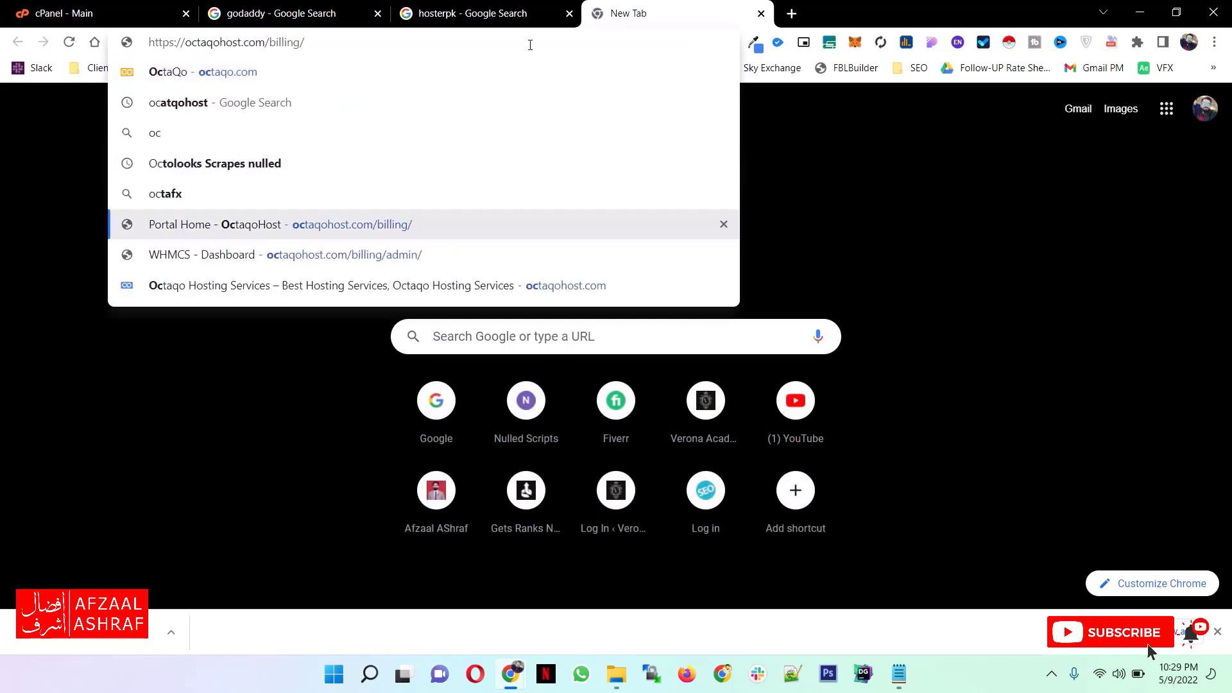
key(BackSpace)
key(BackSpace)
key(BackSpace)
key(BackSpace)
key(BackSpace)
key(BackSpace)
key(BackSpace)
key(BackSpace)
key(Return)
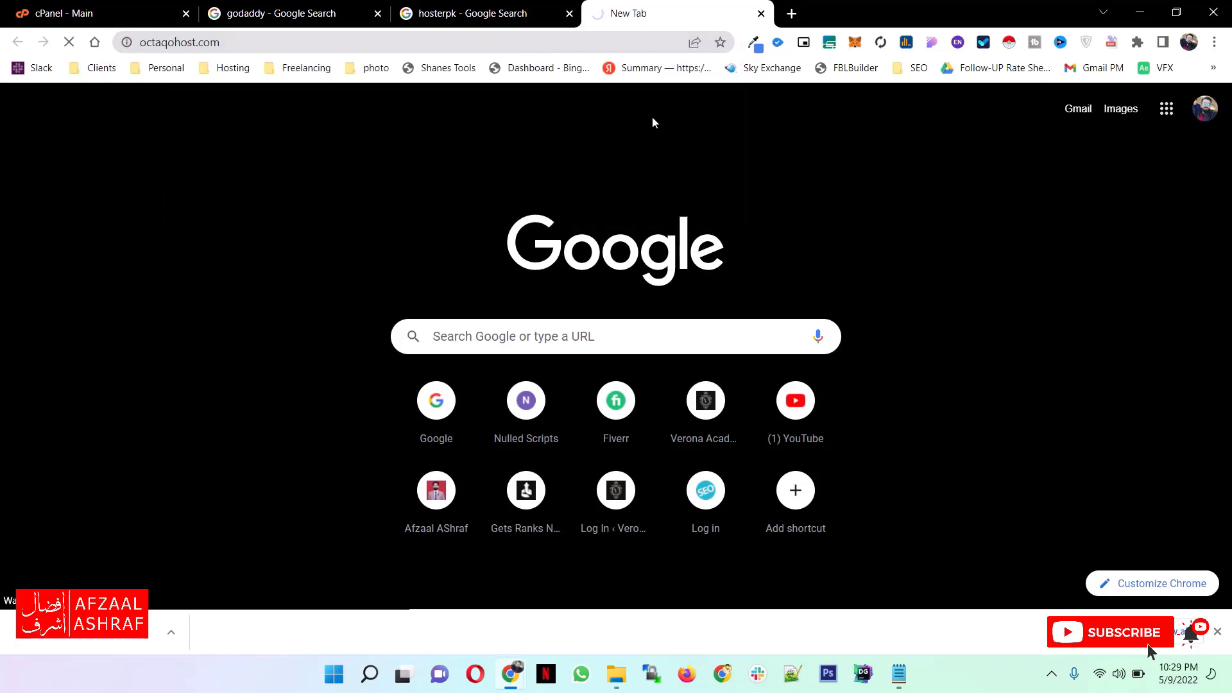
- Open the GoDaddy and HosterPK websites from their search results, and return to the Octaqo Hosting page
click(509, 12)
click(294, 12)
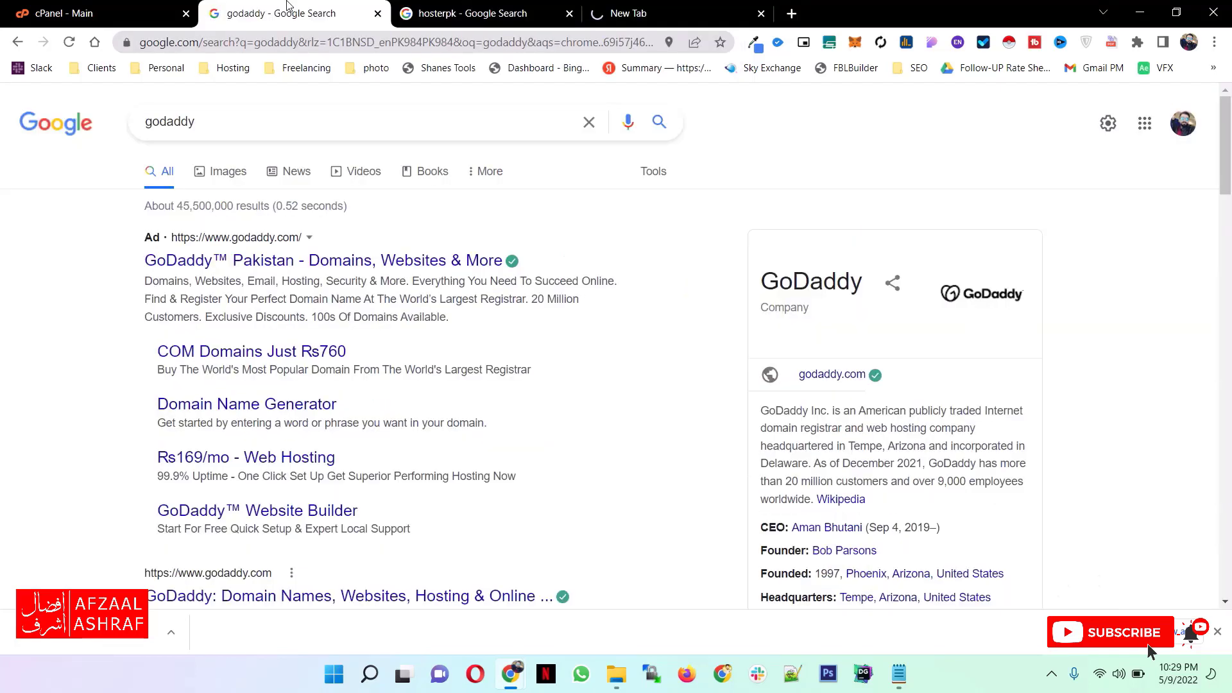
click(235, 268)
click(486, 13)
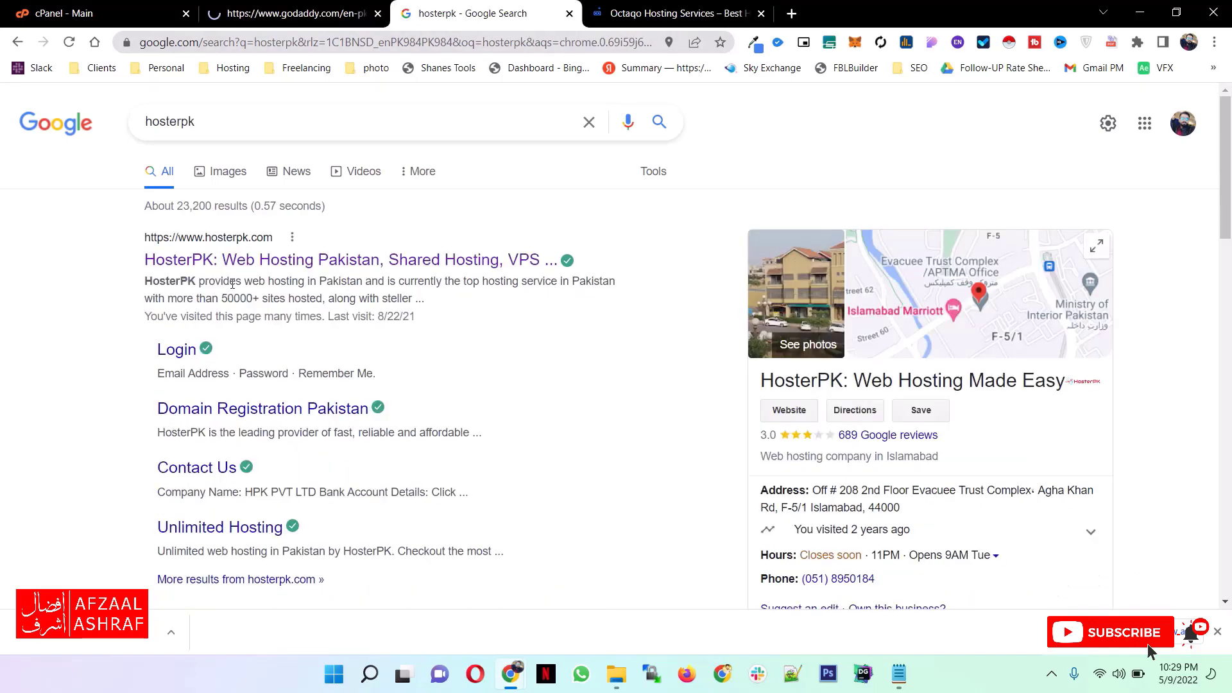
click(289, 260)
click(730, 8)
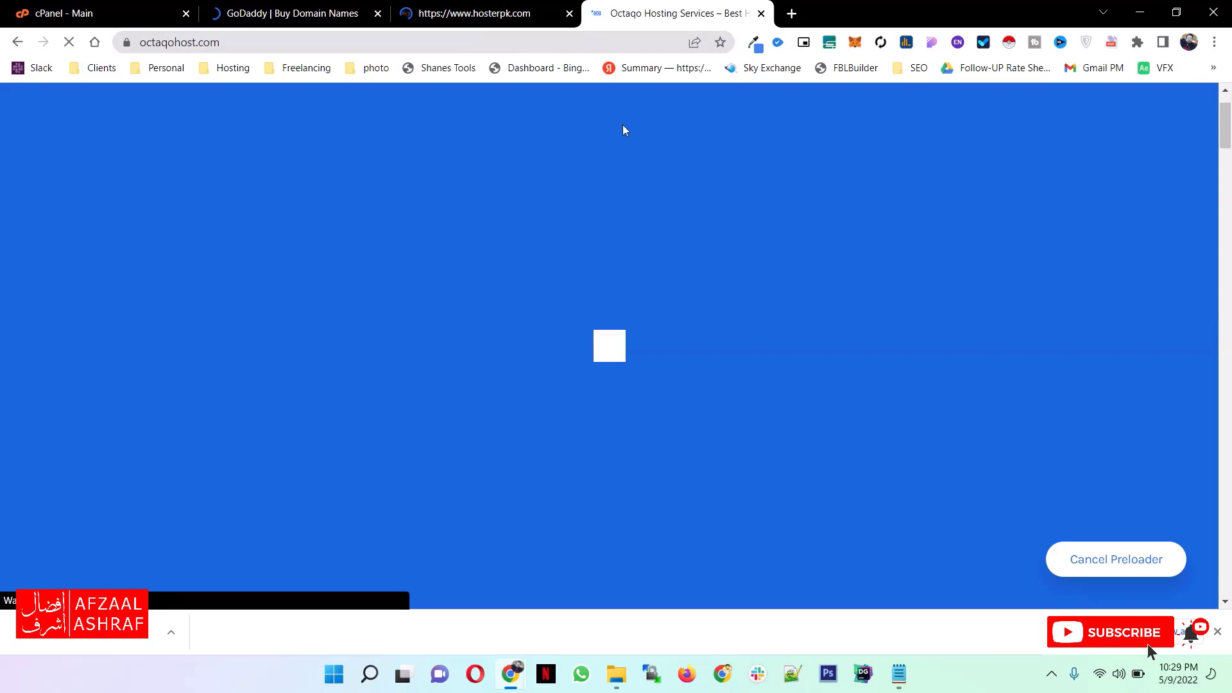
- Look over GoDaddy's domain offer page and HosterPK's hosting plans with their yearly prices
click(478, 11)
click(327, 10)
scroll(439, 294, down, 10)
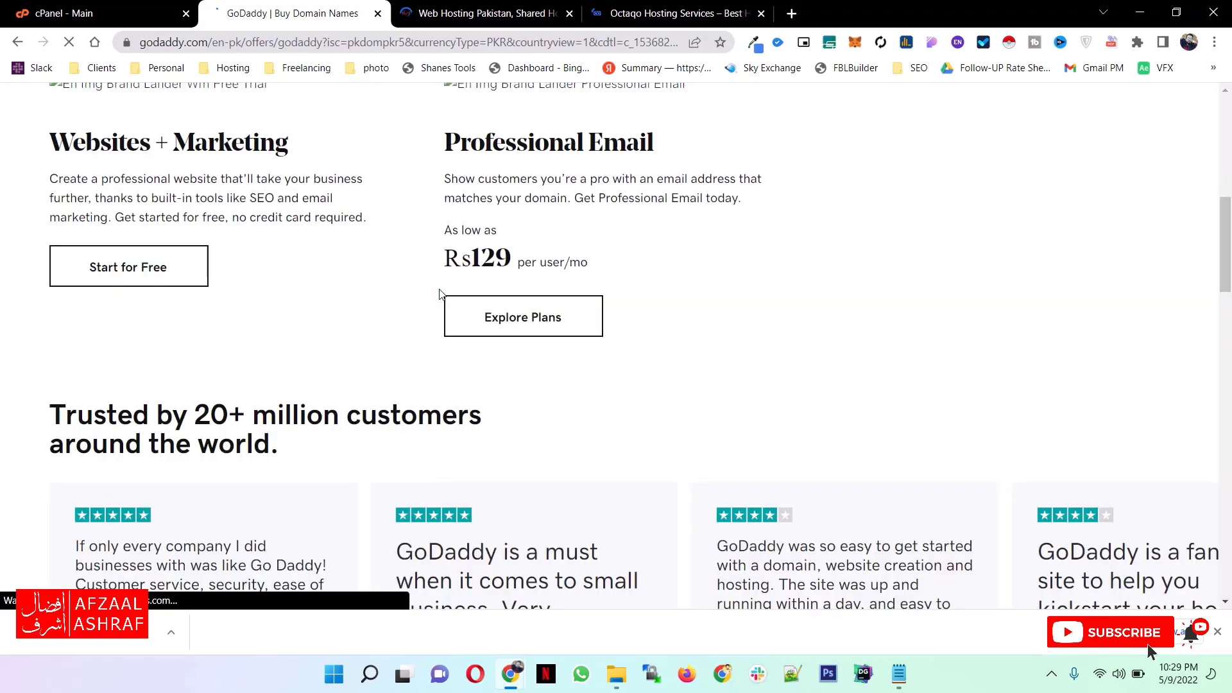
scroll(439, 294, down, 20)
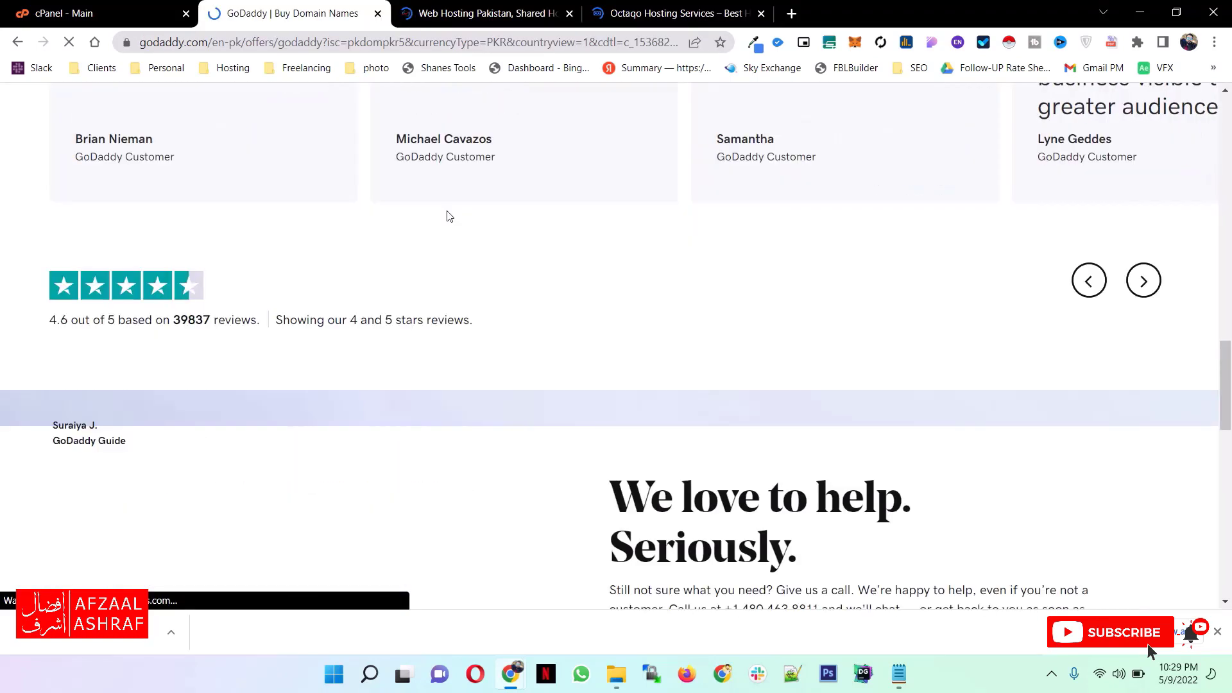
scroll(469, 306, up, 20)
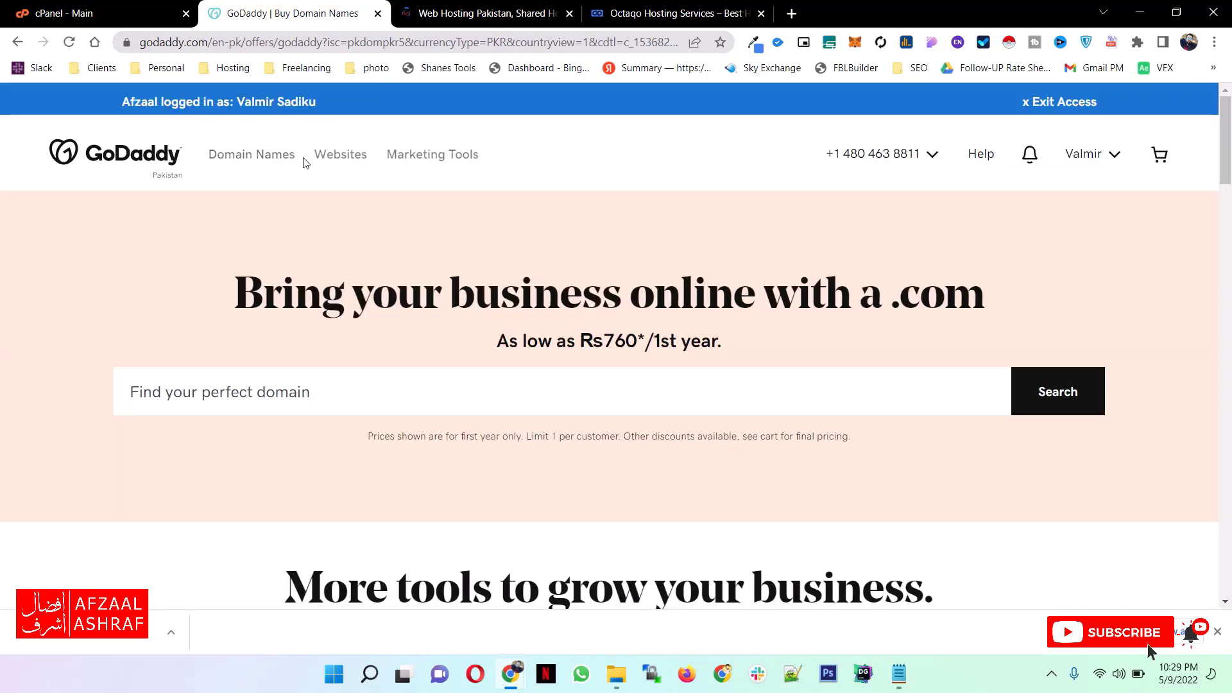
click(440, 18)
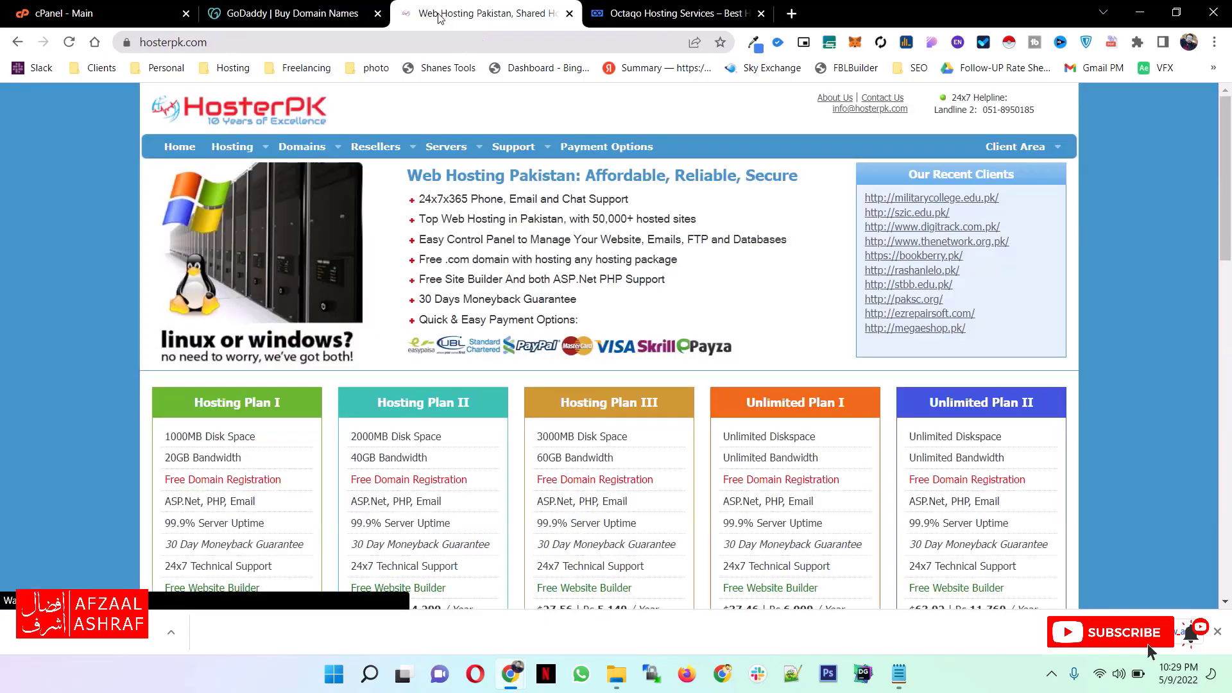
scroll(578, 363, down, 1)
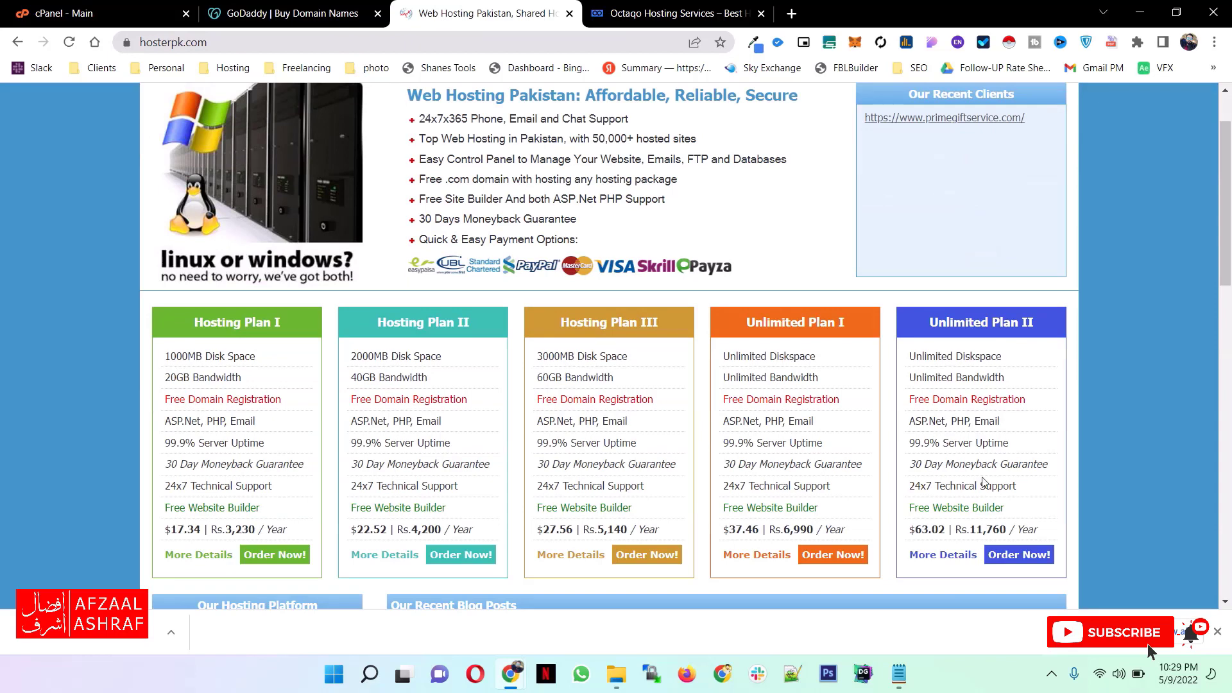
- Examine the hosting plans on the Octaqo site, including the storage, bandwidth and domain limits of the two unlimited plans
click(617, 16)
scroll(628, 350, down, 12)
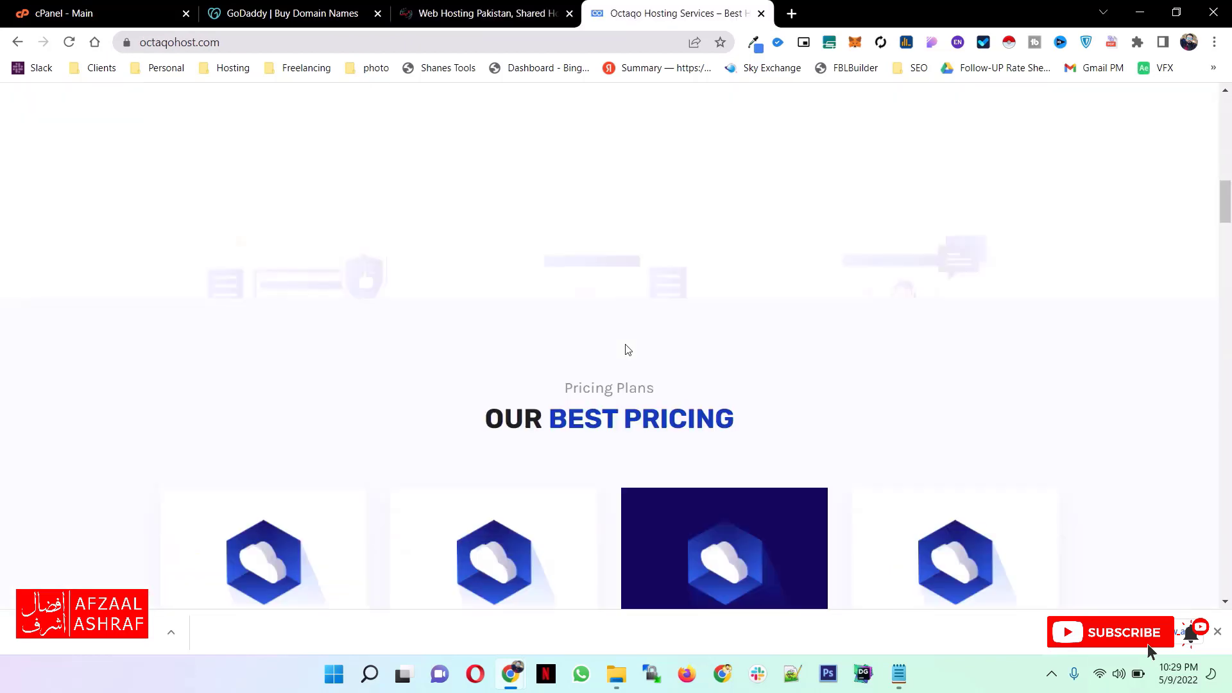
scroll(626, 347, down, 10)
scroll(625, 345, up, 6)
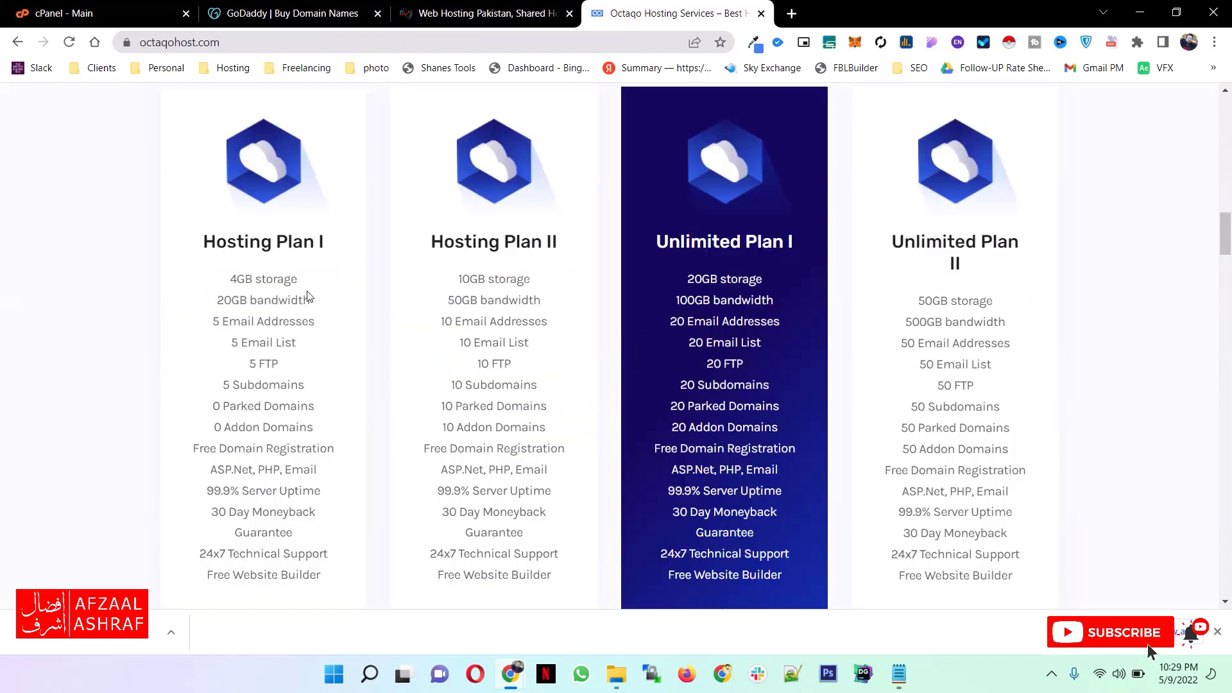
drag(727, 278, 778, 427)
drag(969, 300, 984, 449)
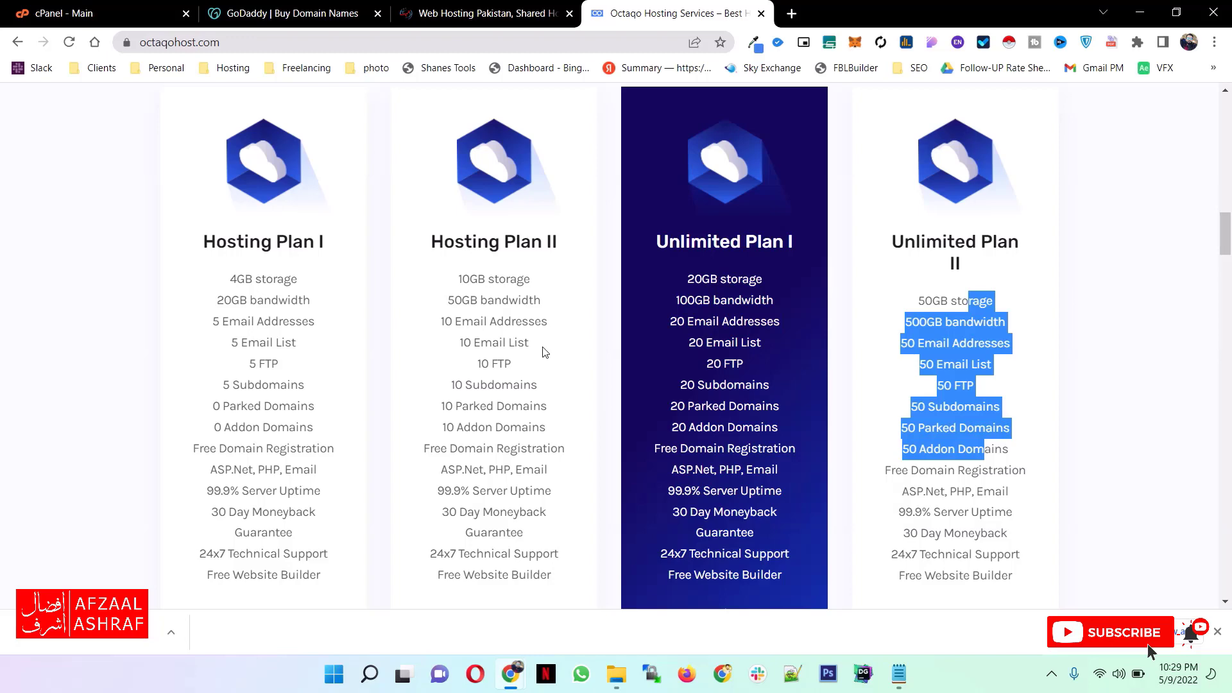
scroll(542, 352, down, 1)
scroll(542, 352, up, 2)
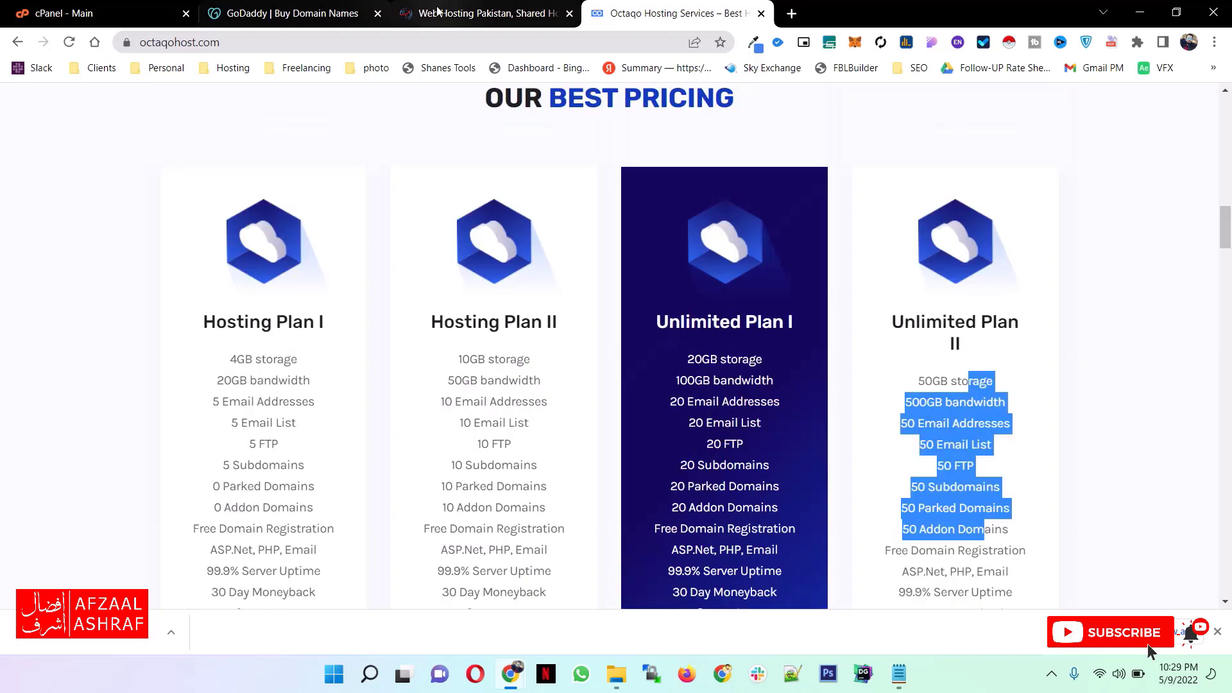
- Close the GoDaddy, HosterPK and Octaqo tabs so that only the cPanel tab stays open
click(437, 10)
click(379, 14)
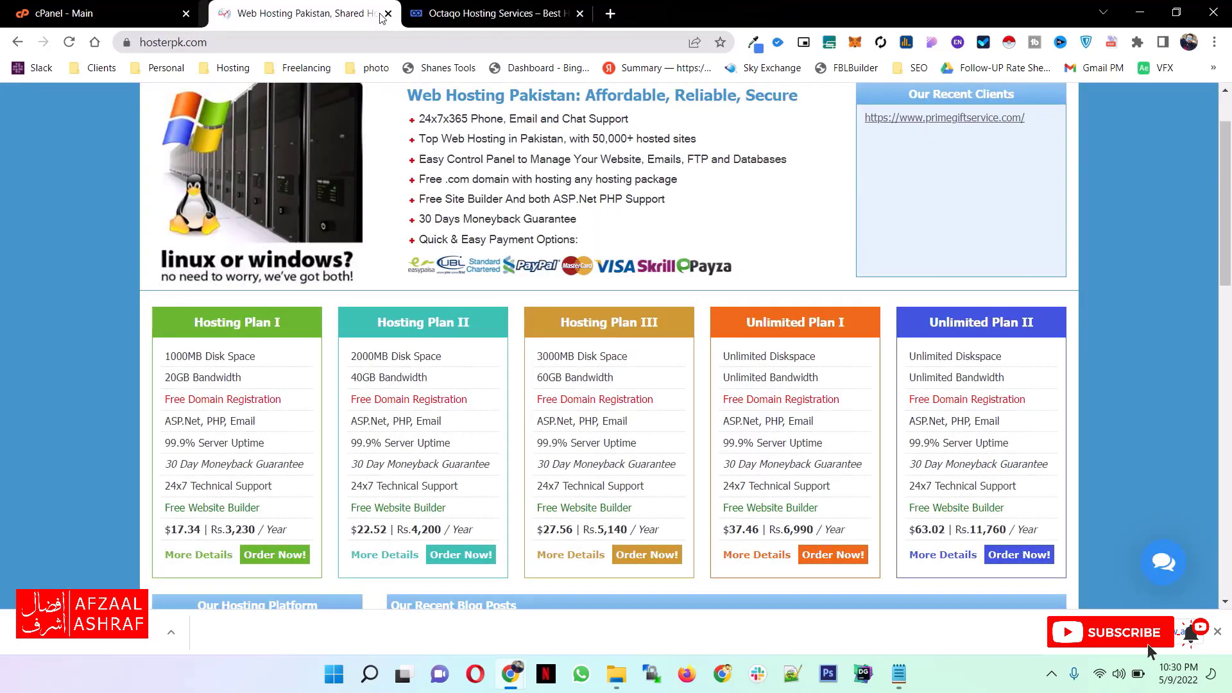
click(380, 14)
click(380, 14)
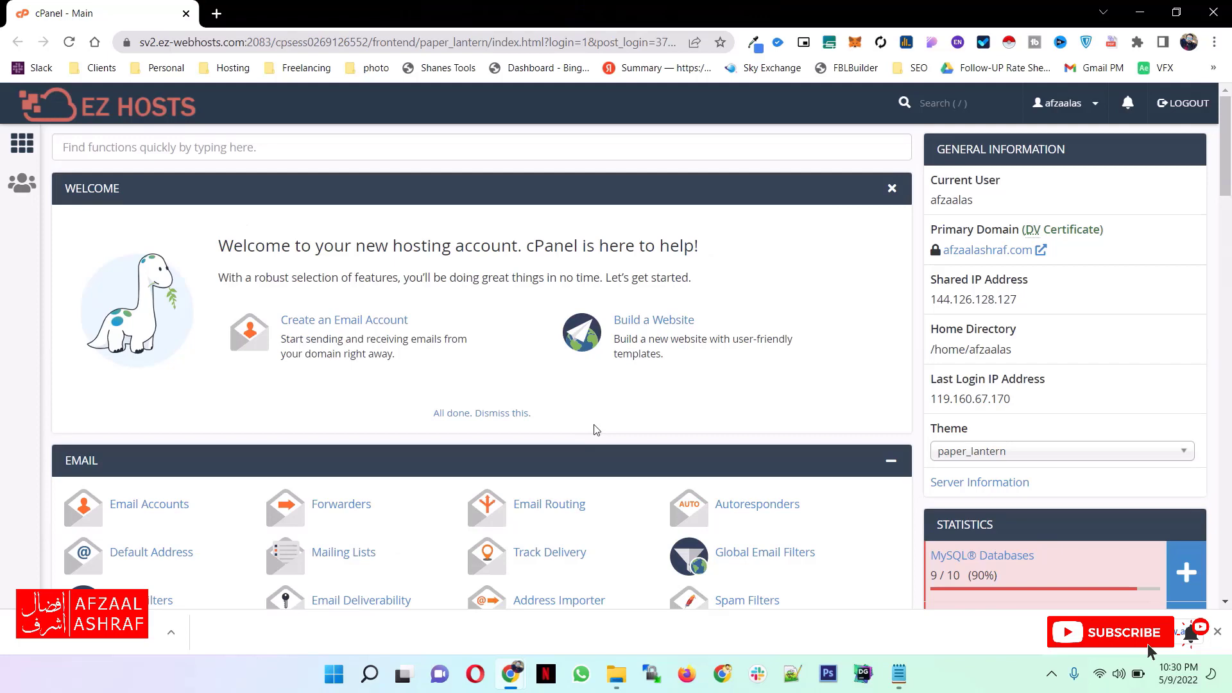
- Search Google for "themeforest wordpress themes" in a new tab and open ThemeForest's WordPress themes category
click(216, 13)
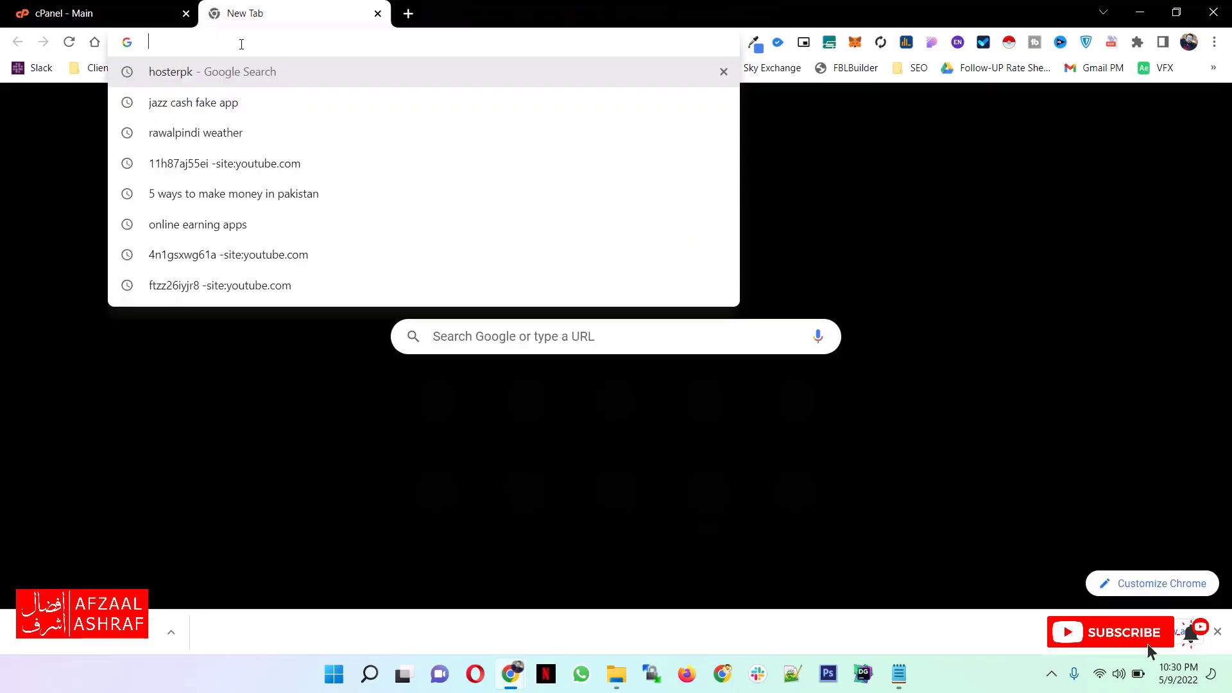
text(themefores)
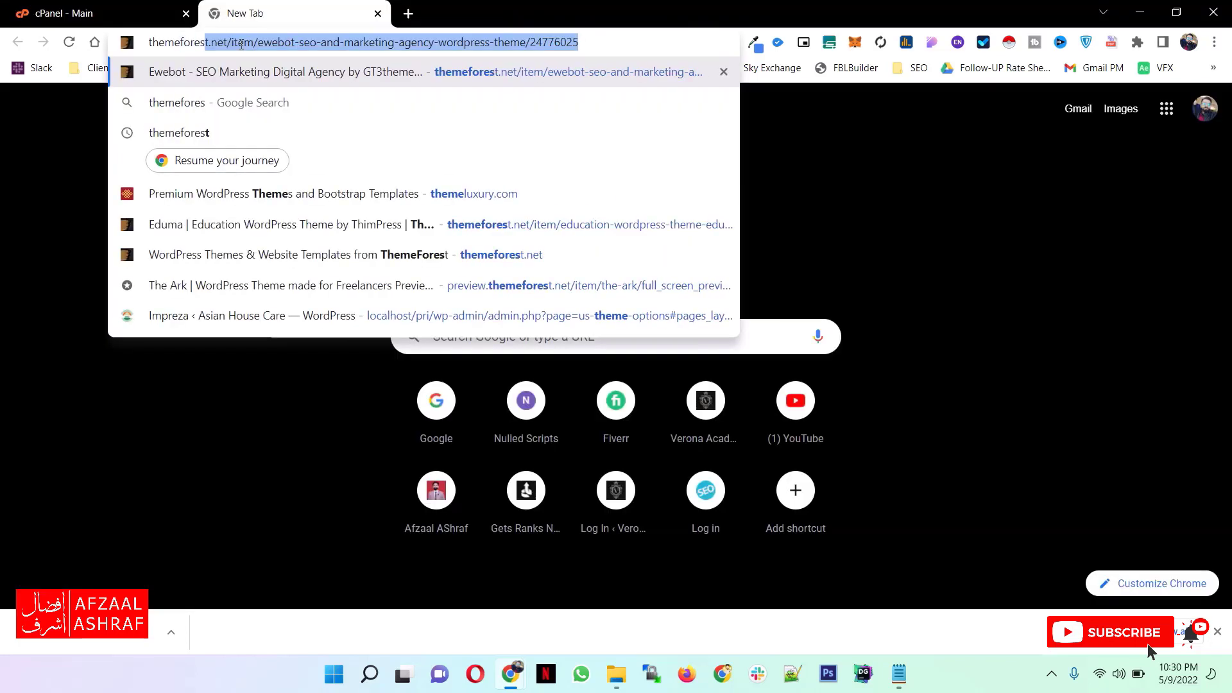
text(t)
key(Down)
key(Down)
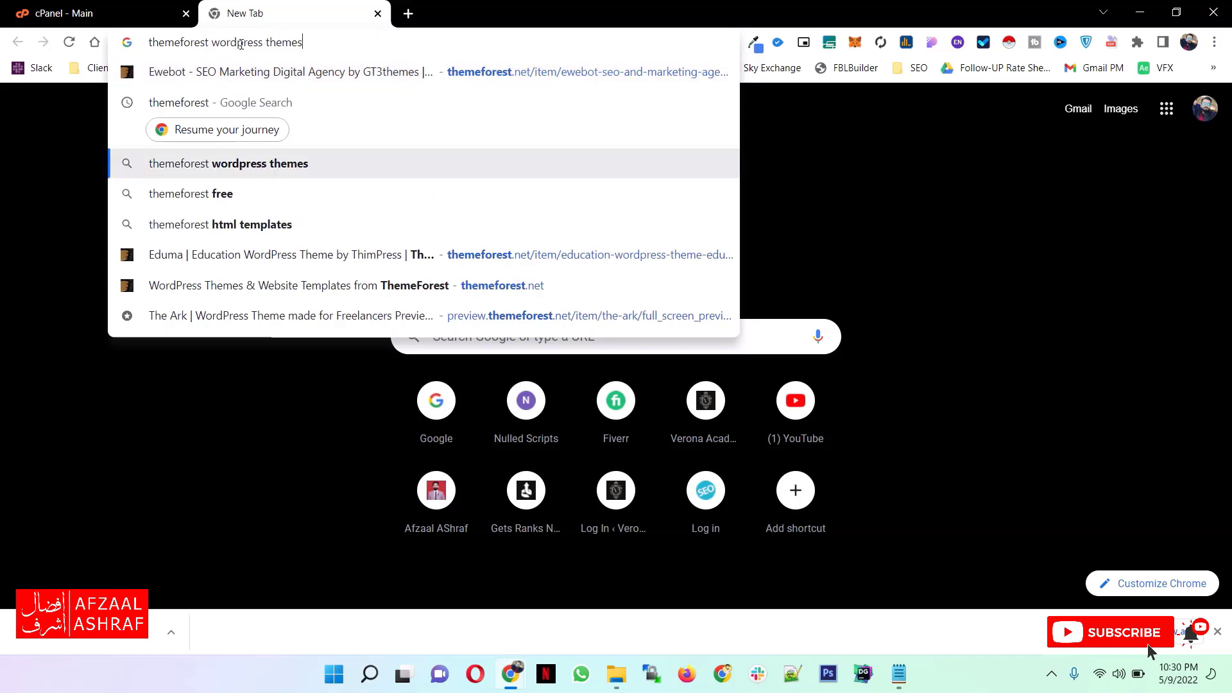
key(Return)
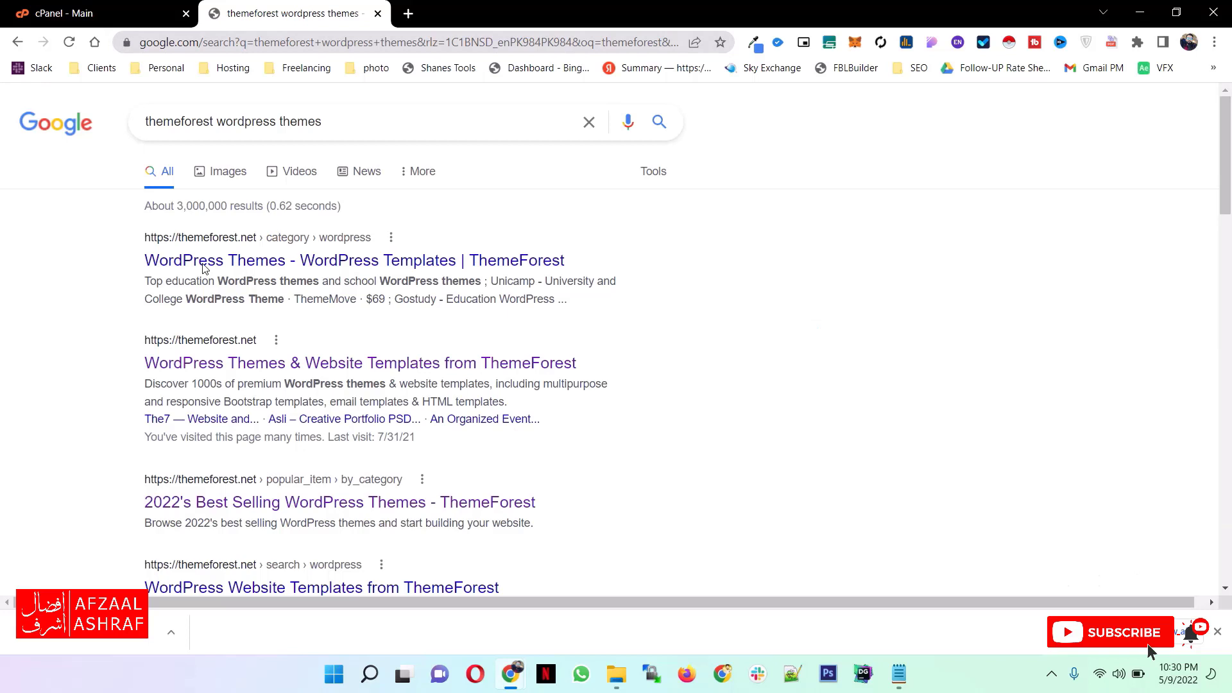
click(205, 262)
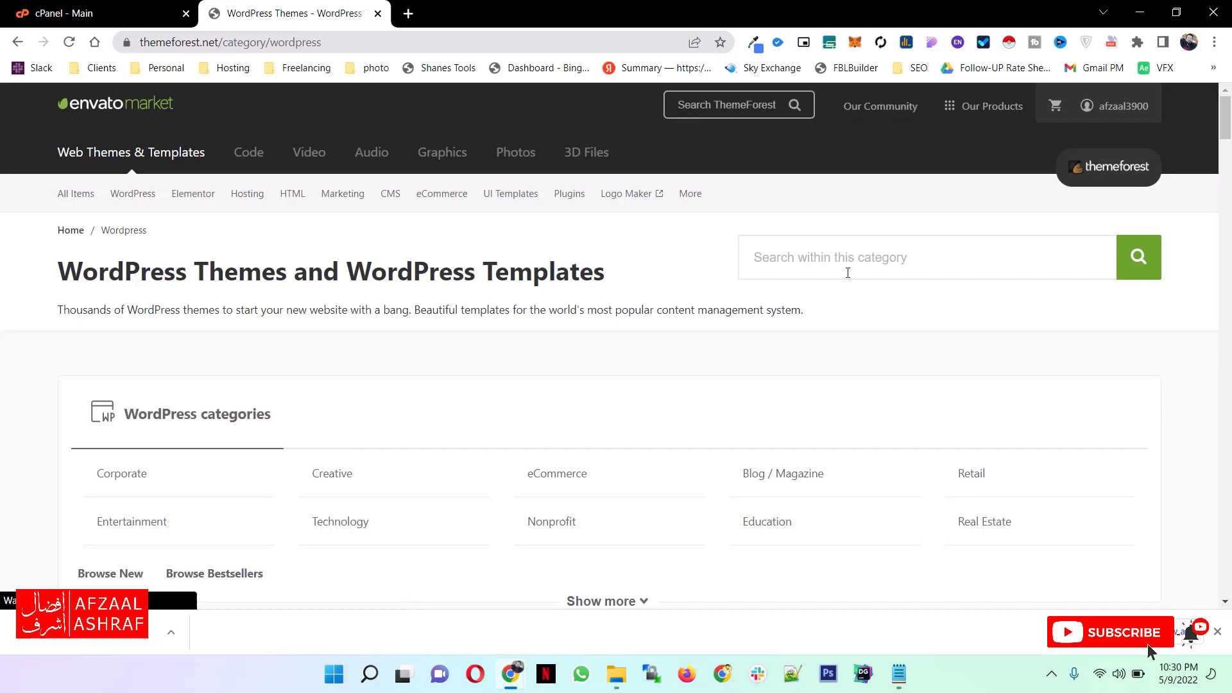
- Search the WordPress category for "blog theme" and browse the listed themes
click(840, 260)
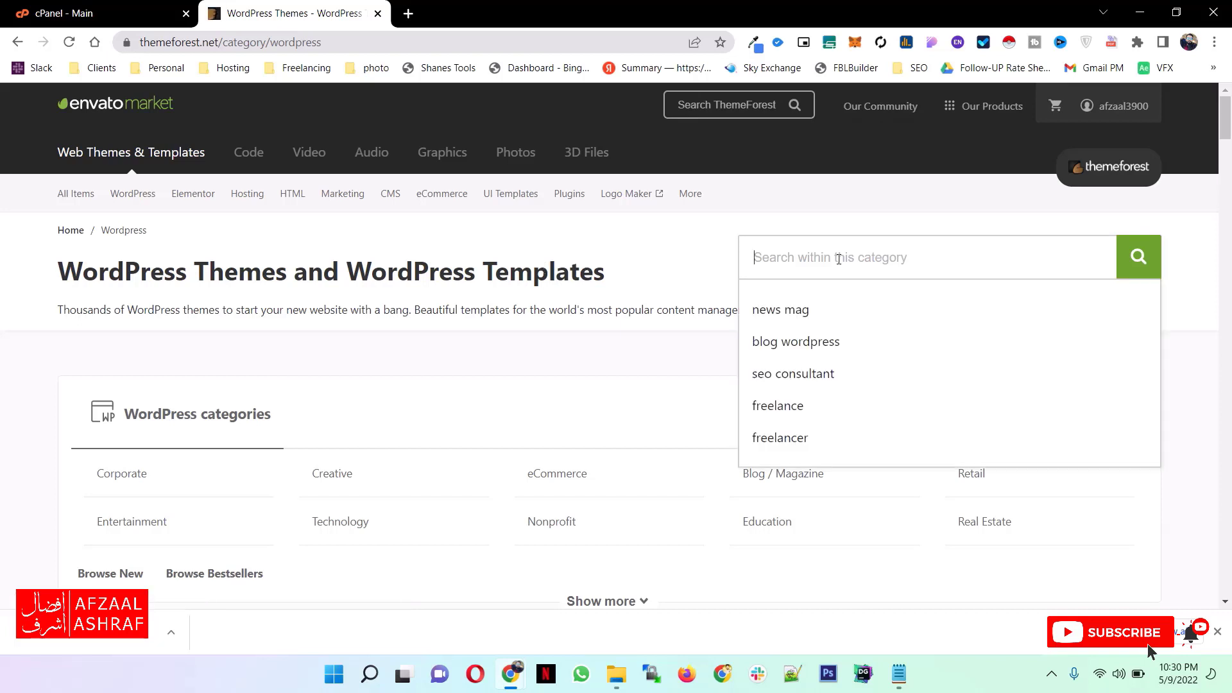
text(n)
key(BackSpace)
text(blo)
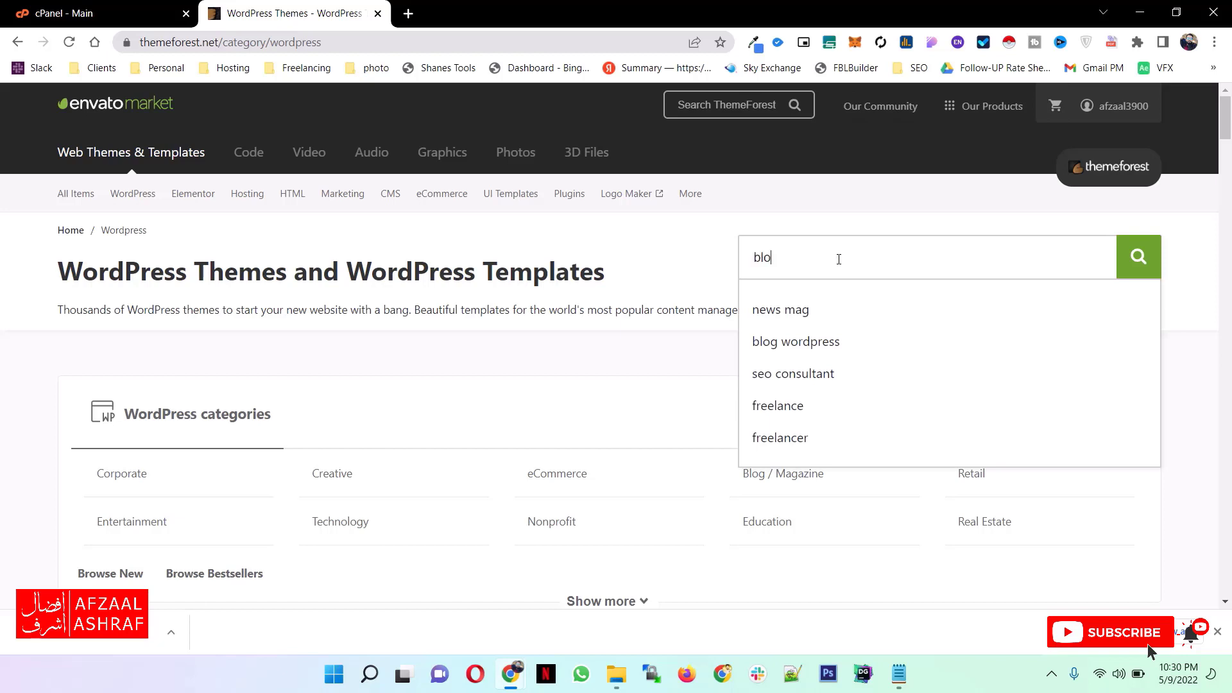
text(g theme)
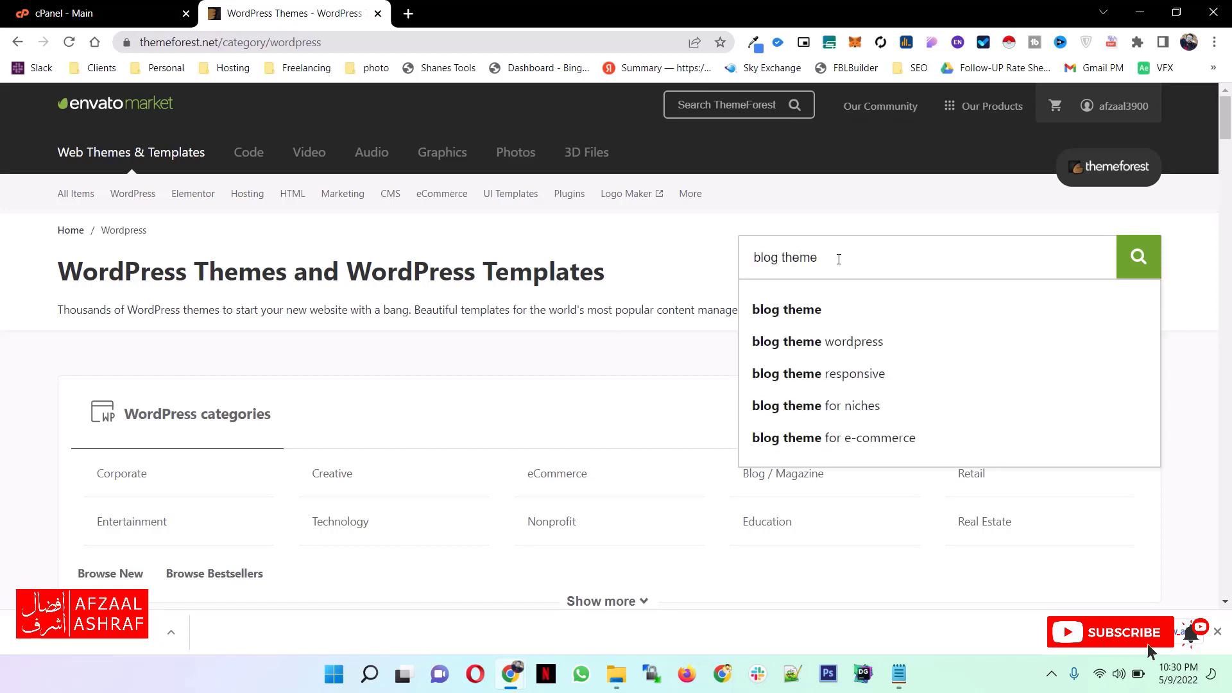
key(Return)
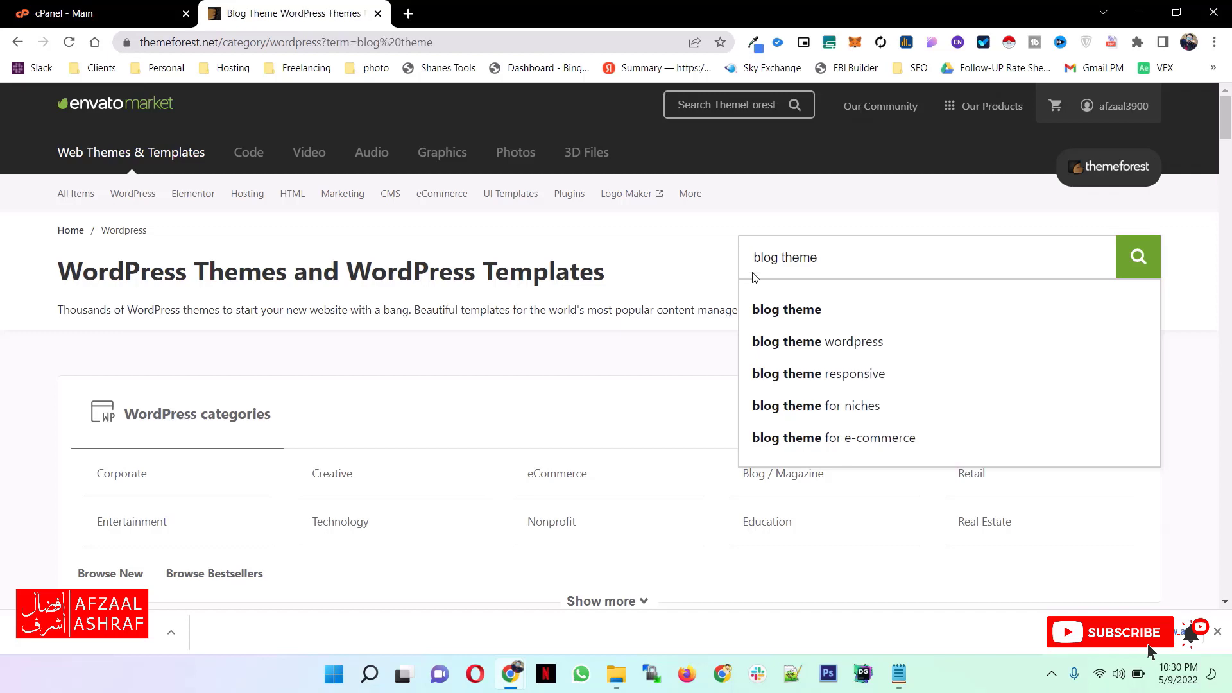
scroll(529, 393, down, 9)
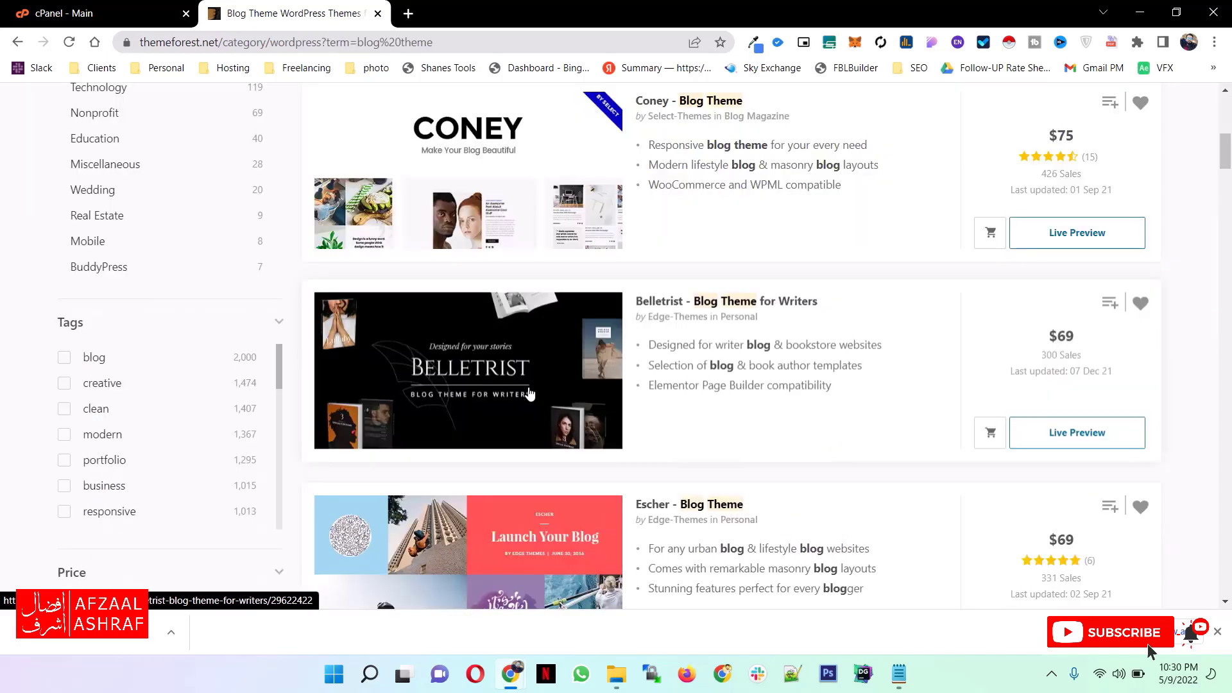
scroll(529, 393, down, 10)
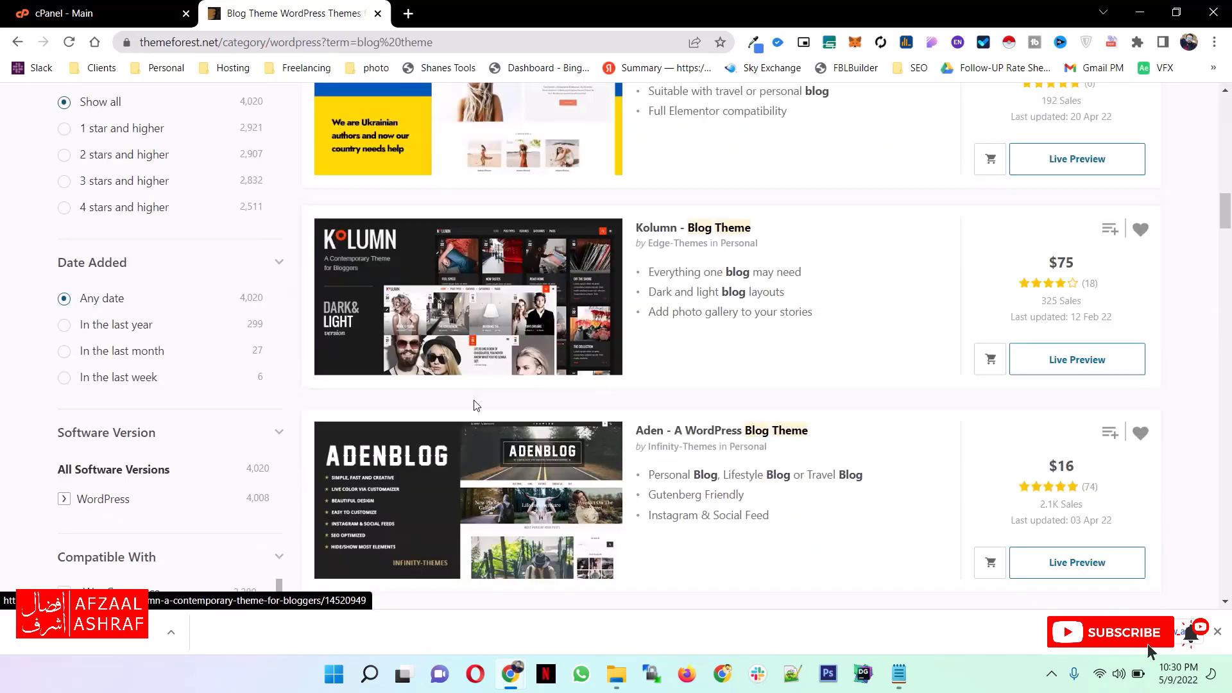
- Open the Kolumn - Blog Theme from the ThemeForest results and examine its preview, description and licence offer
scroll(478, 409, up, 7)
scroll(483, 414, up, 7)
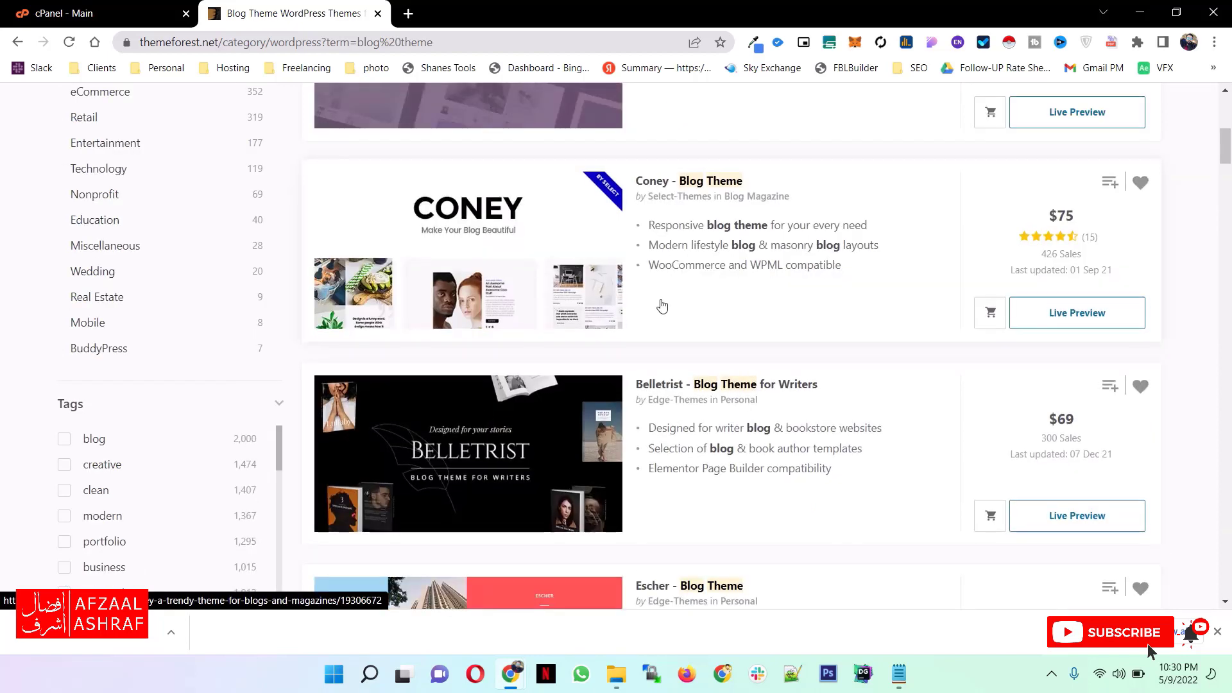
scroll(507, 241, up, 7)
scroll(507, 240, down, 7)
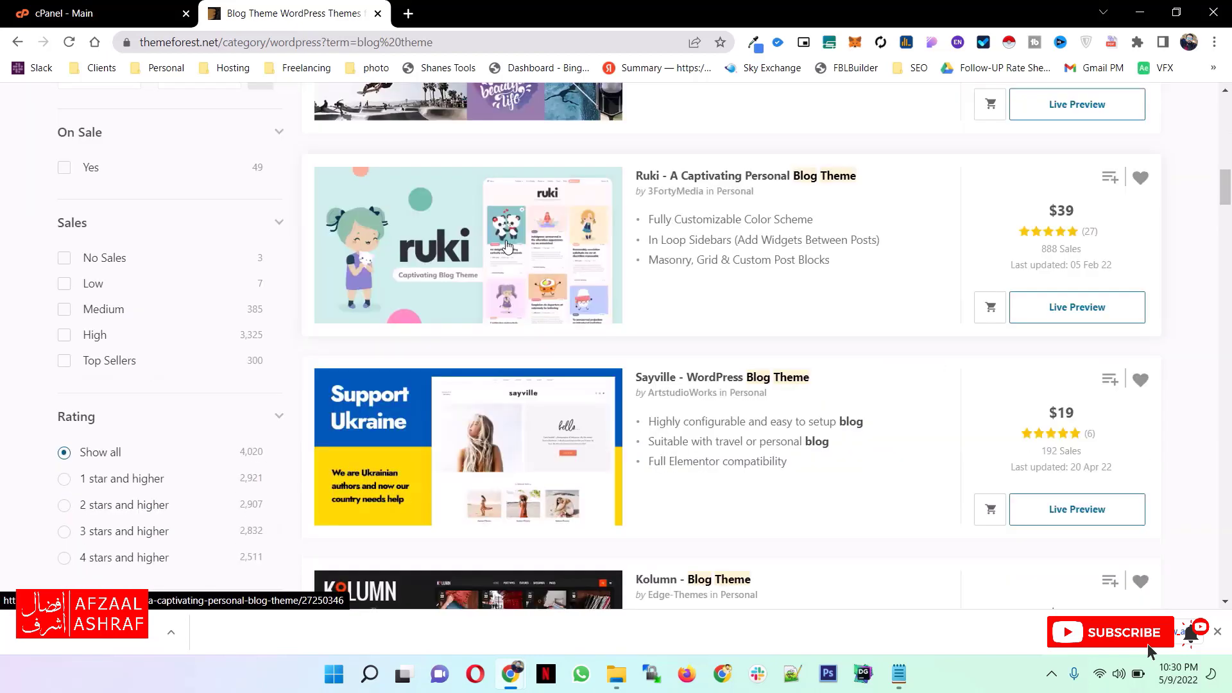
scroll(507, 244, down, 4)
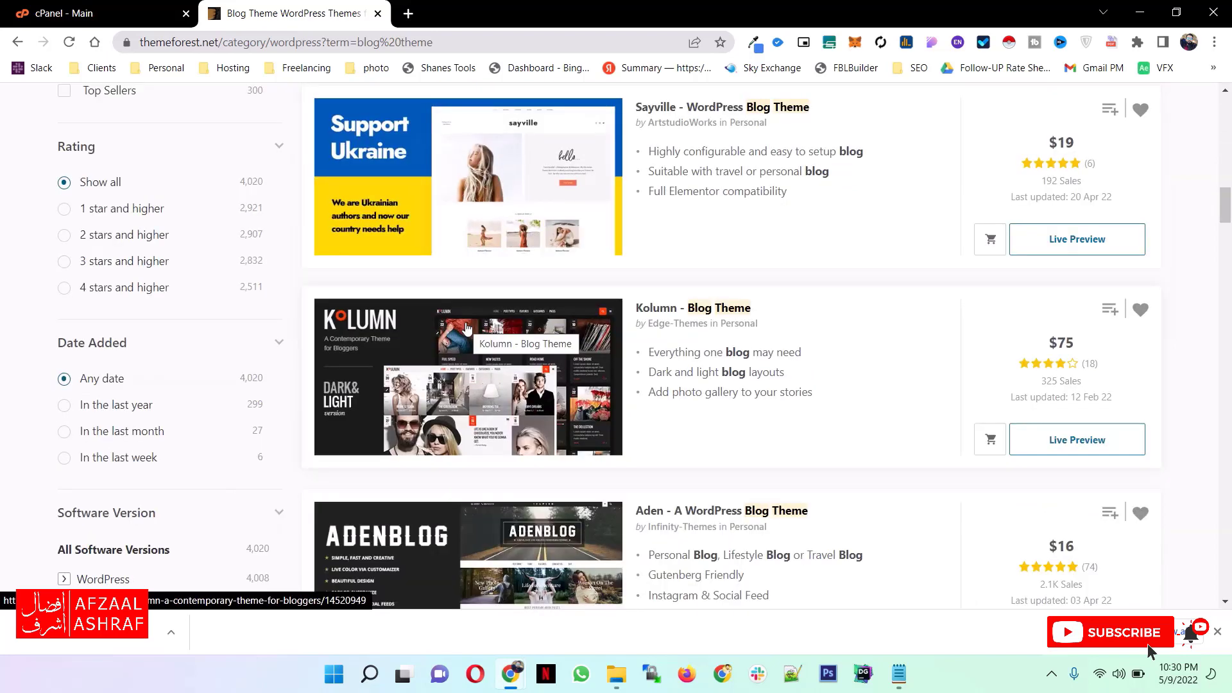
click(467, 328)
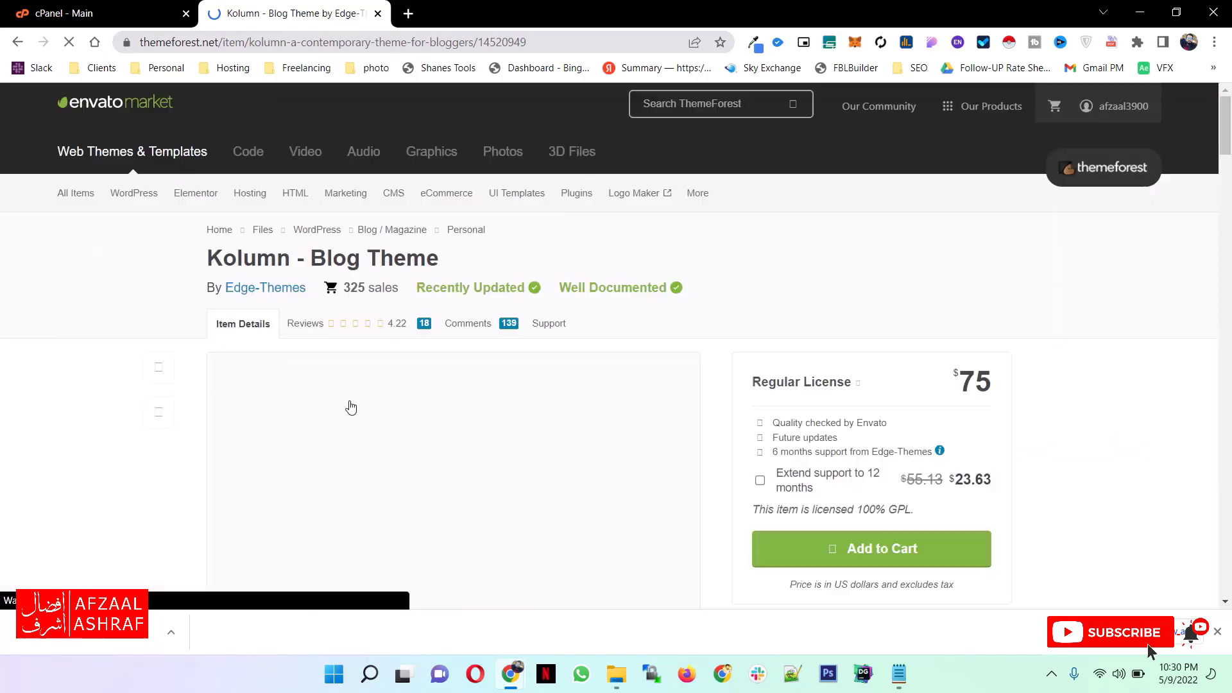
scroll(351, 408, down, 6)
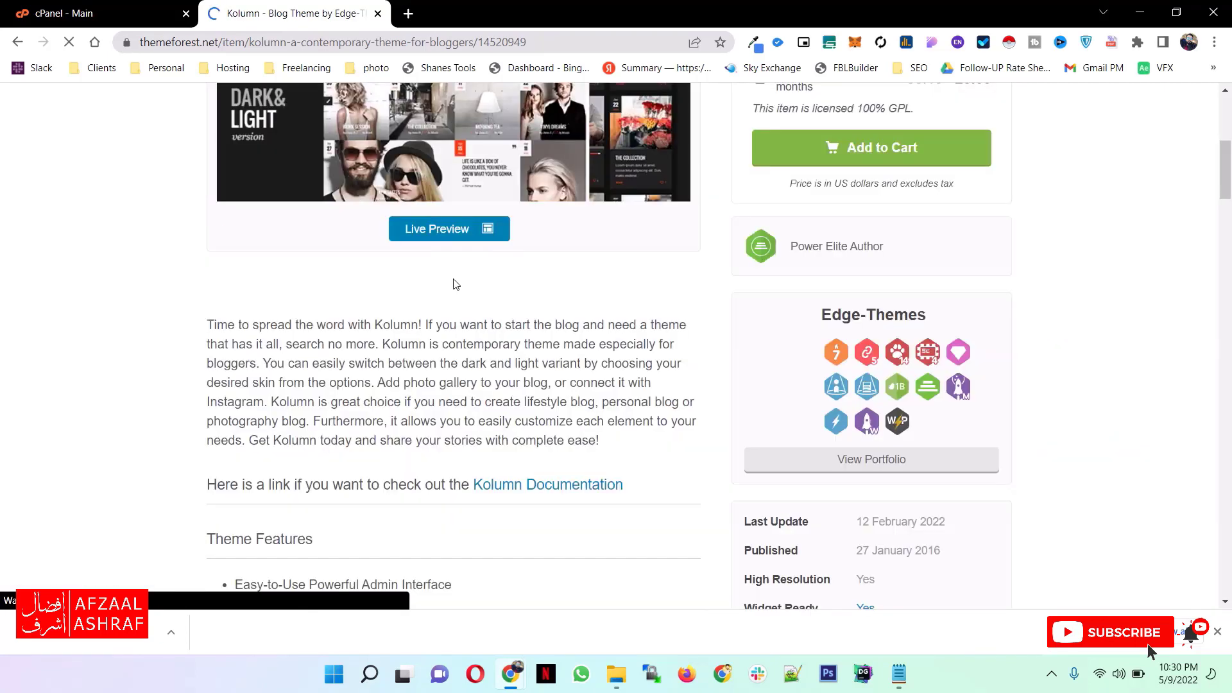
scroll(448, 394, up, 2)
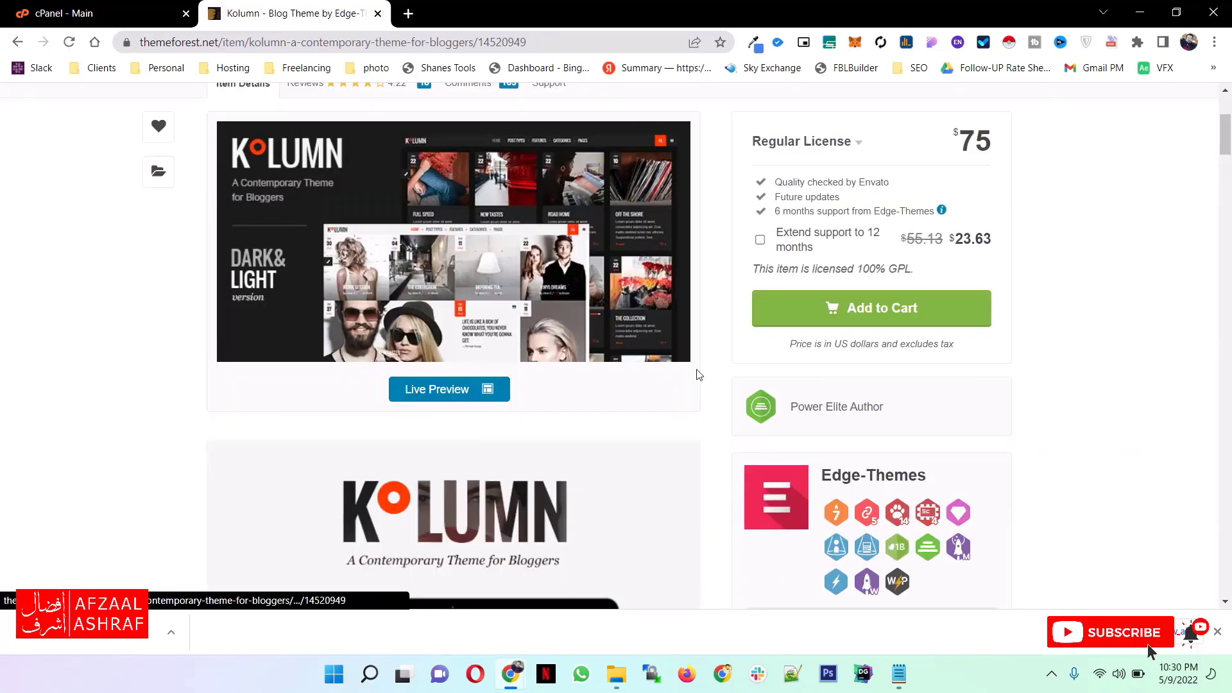
scroll(699, 375, up, 3)
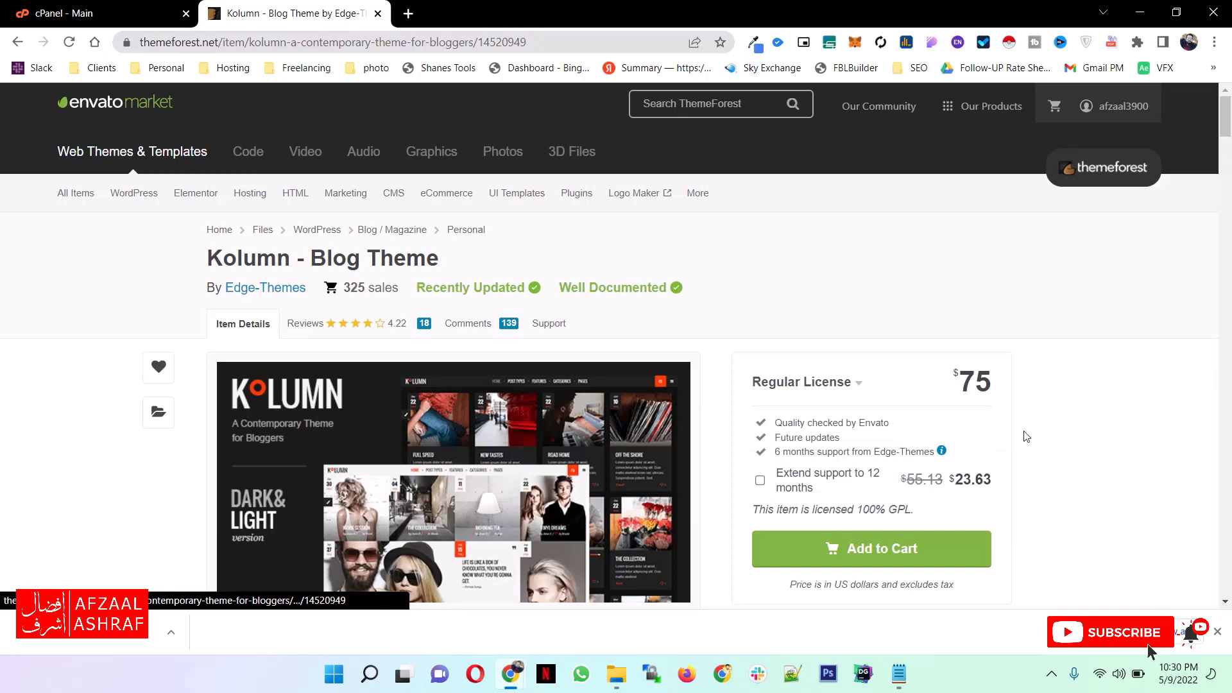
- Close the ThemeForest tab and open the WordPress script from cPanel's Softaculous Apps Installer section
click(13, 43)
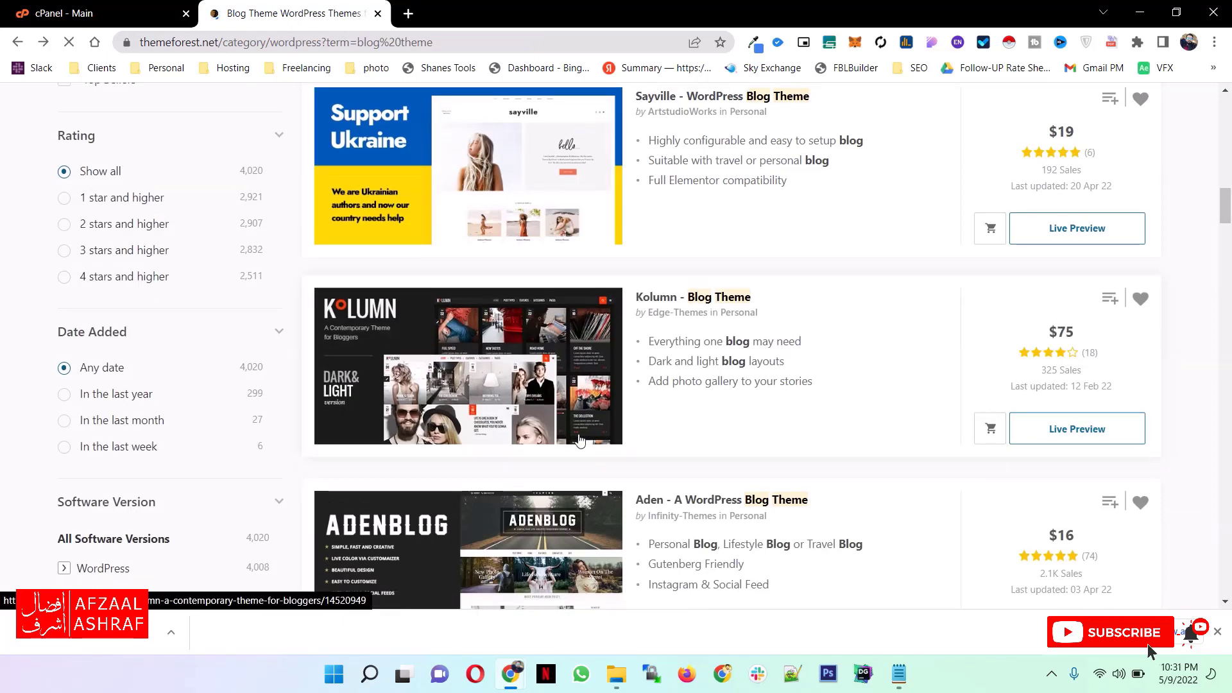
click(376, 14)
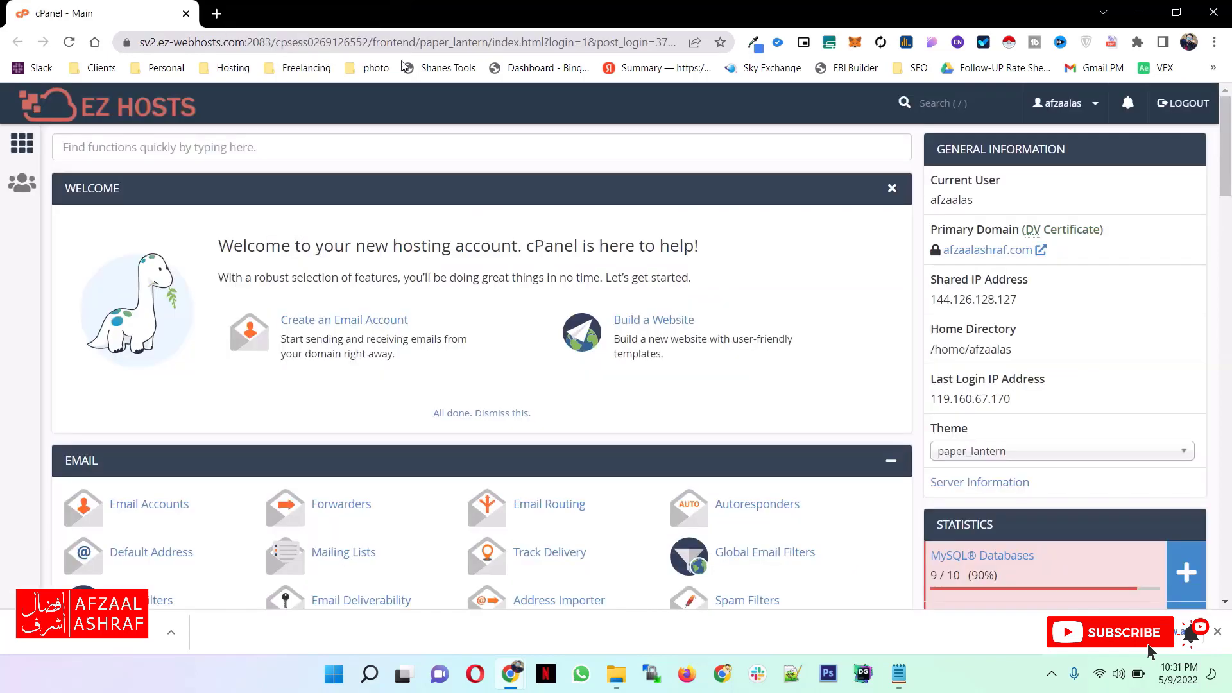
scroll(490, 296, down, 7)
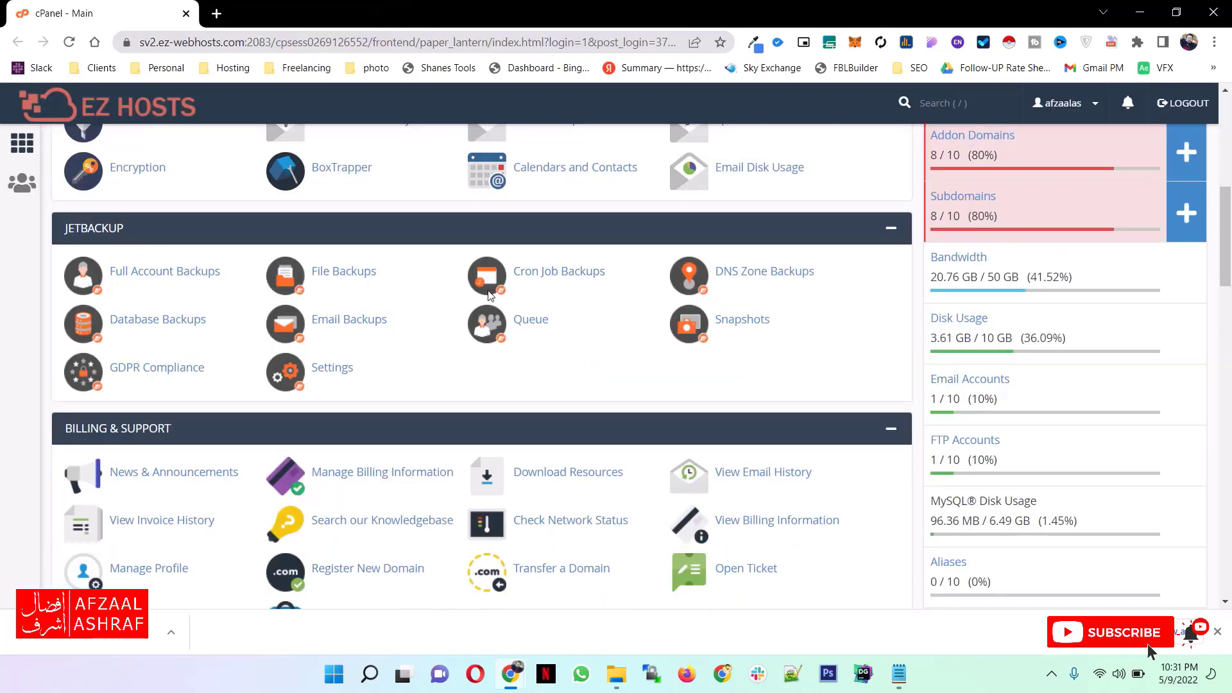
scroll(490, 295, down, 10)
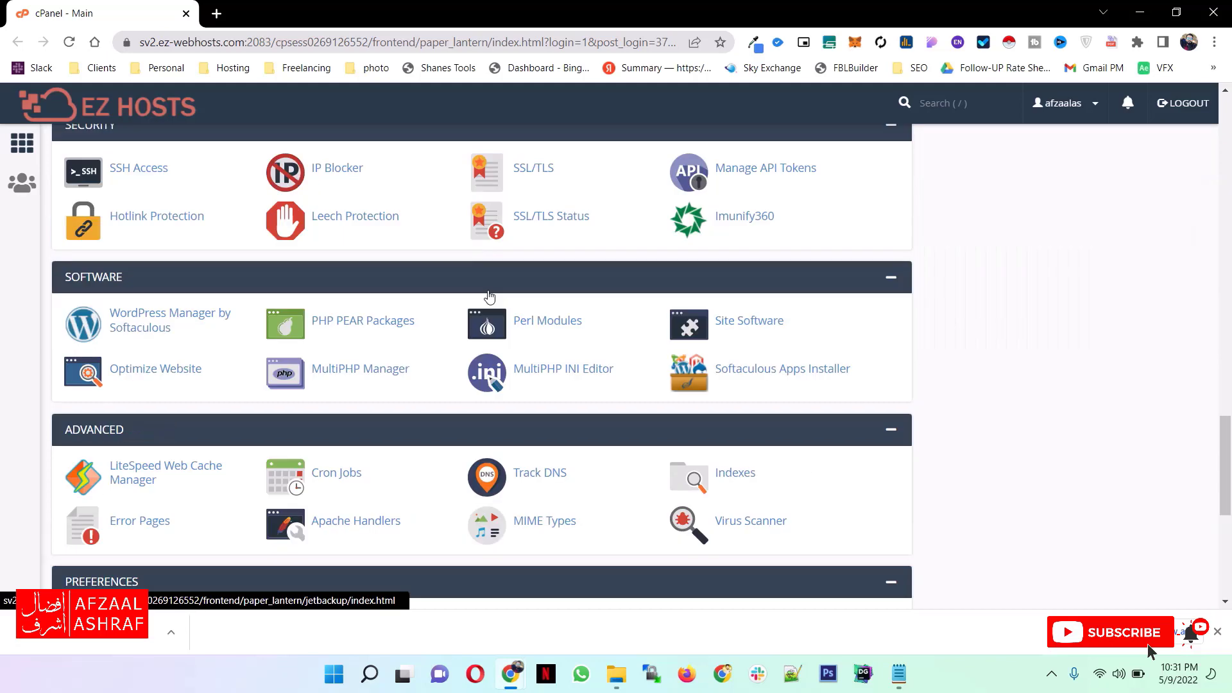
scroll(489, 295, down, 7)
click(93, 429)
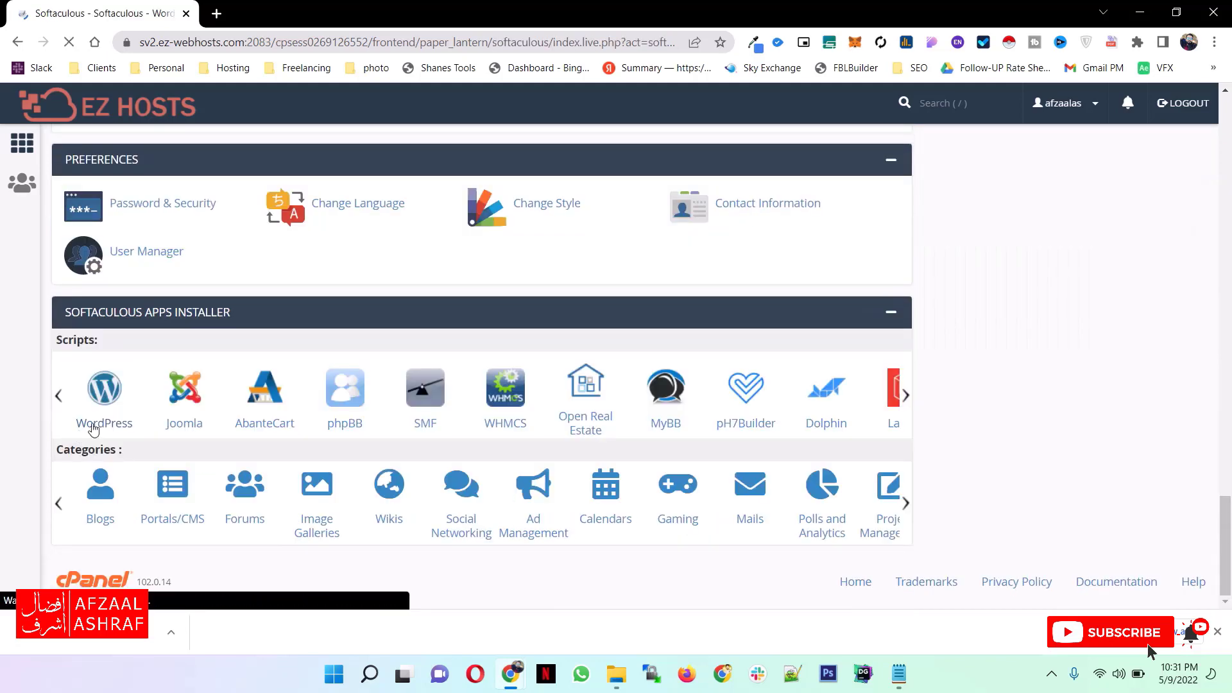
- Start a new WordPress installation from the Softaculous overview to open its setup form
scroll(606, 352, down, 2)
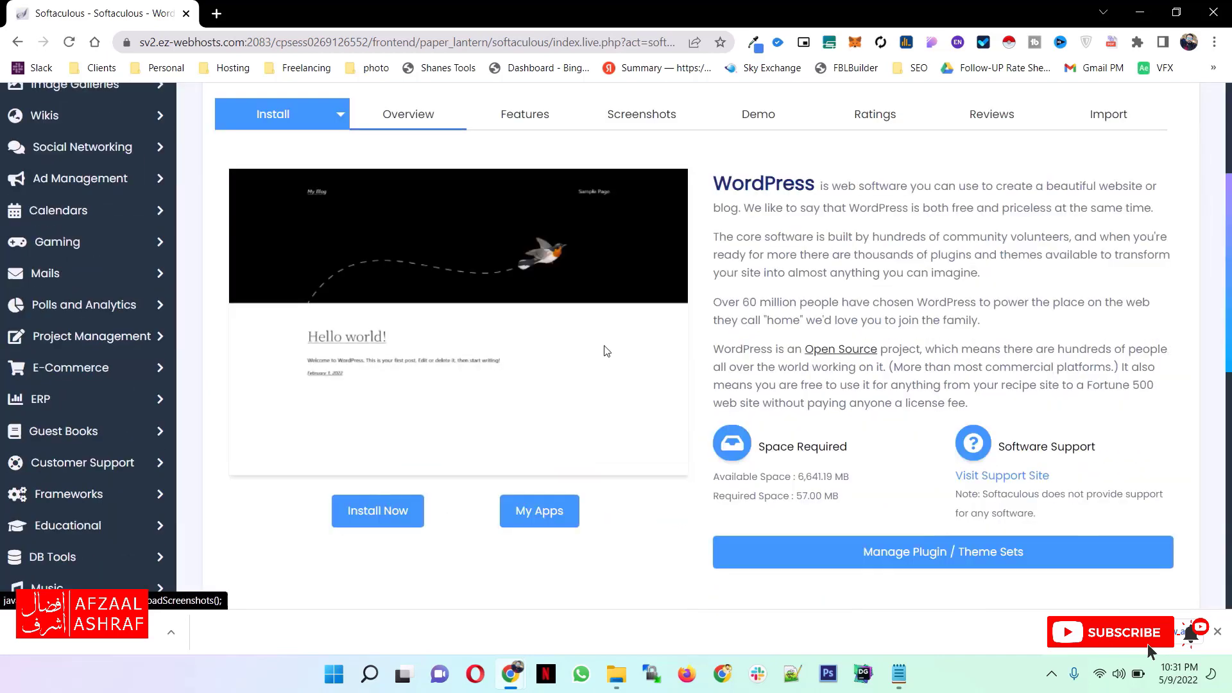
scroll(605, 351, down, 2)
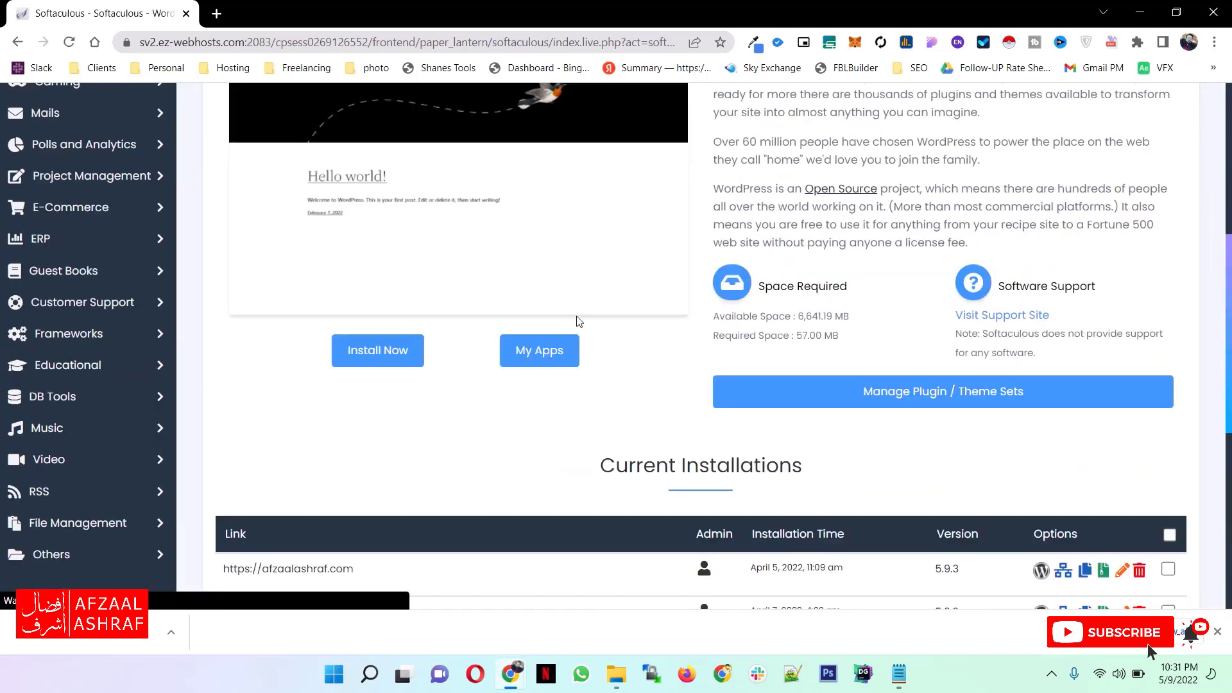
click(377, 350)
scroll(442, 302, up, 2)
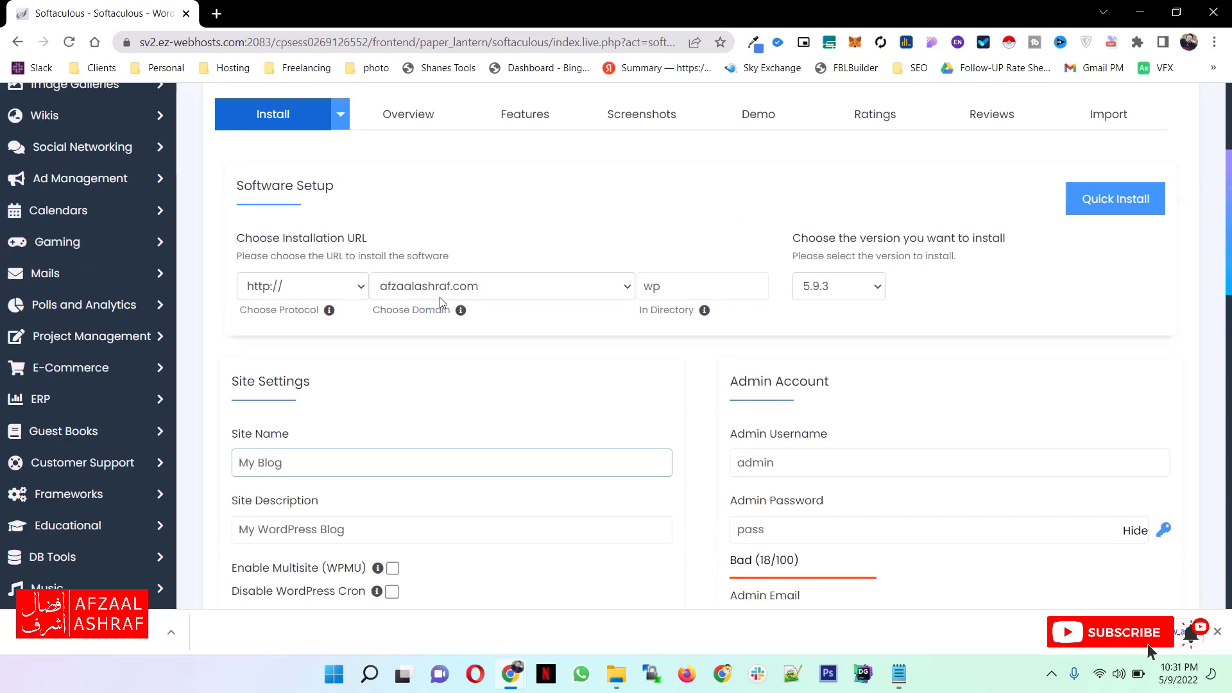
scroll(441, 302, up, 3)
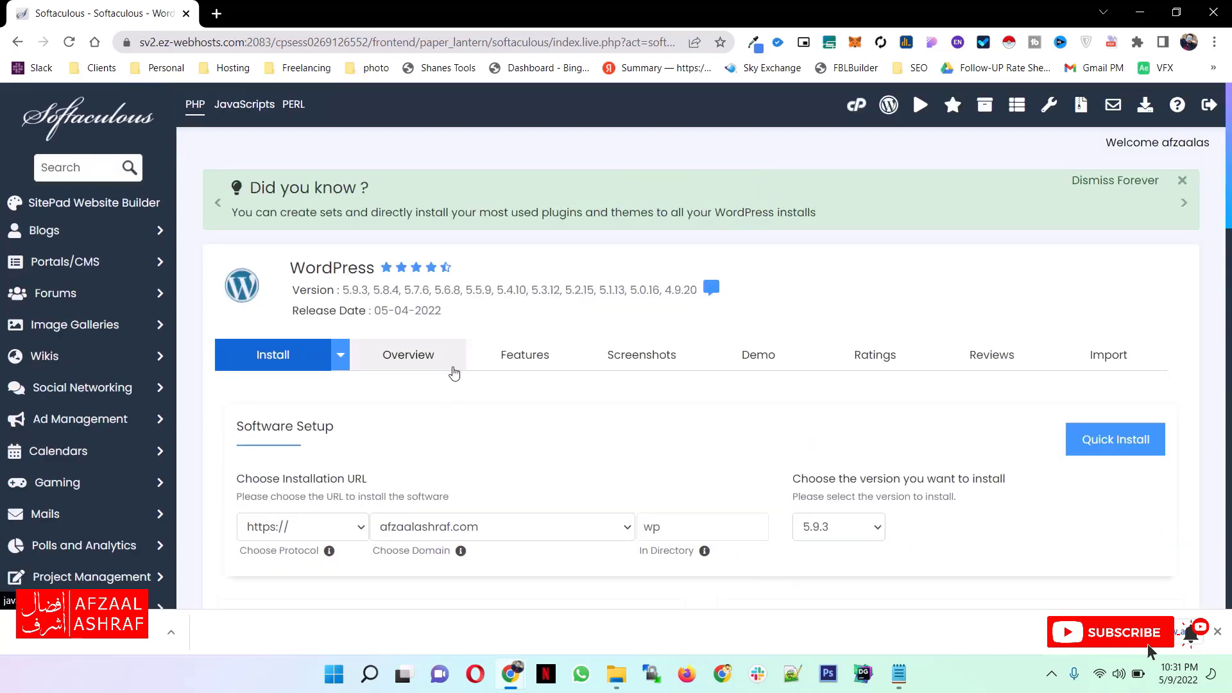
- Keep the account's primary domain as the installation domain and set the installation directory to blog
scroll(559, 364, down, 2)
click(560, 366)
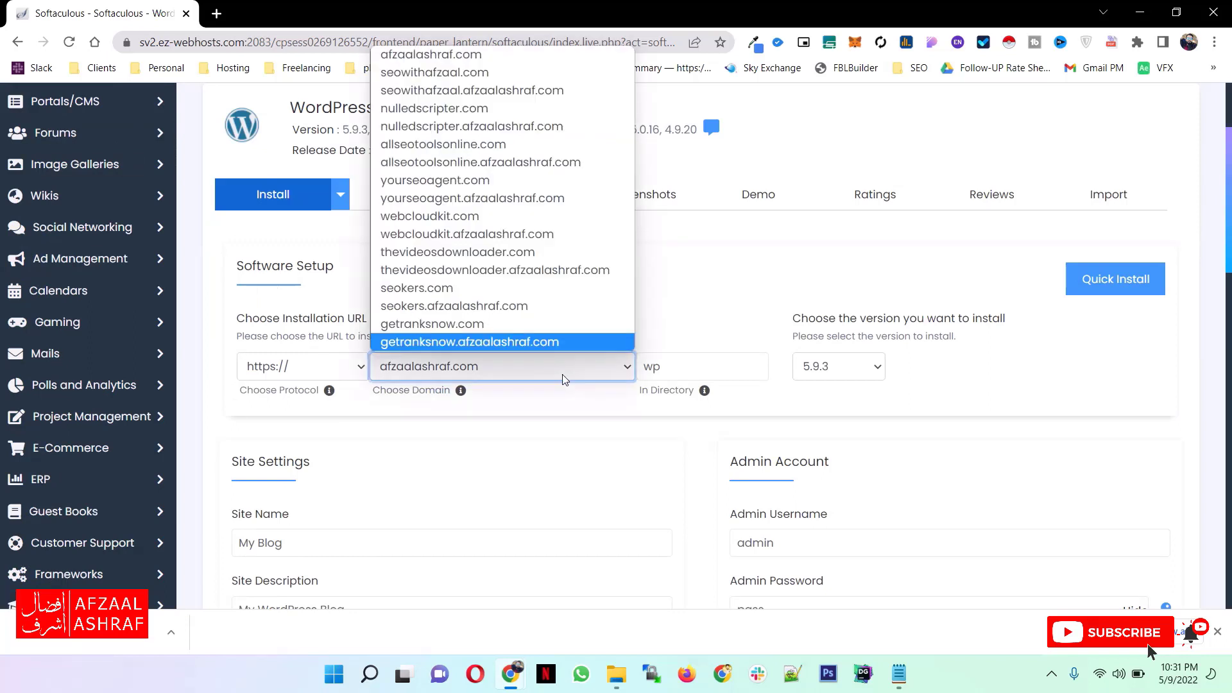
click(513, 375)
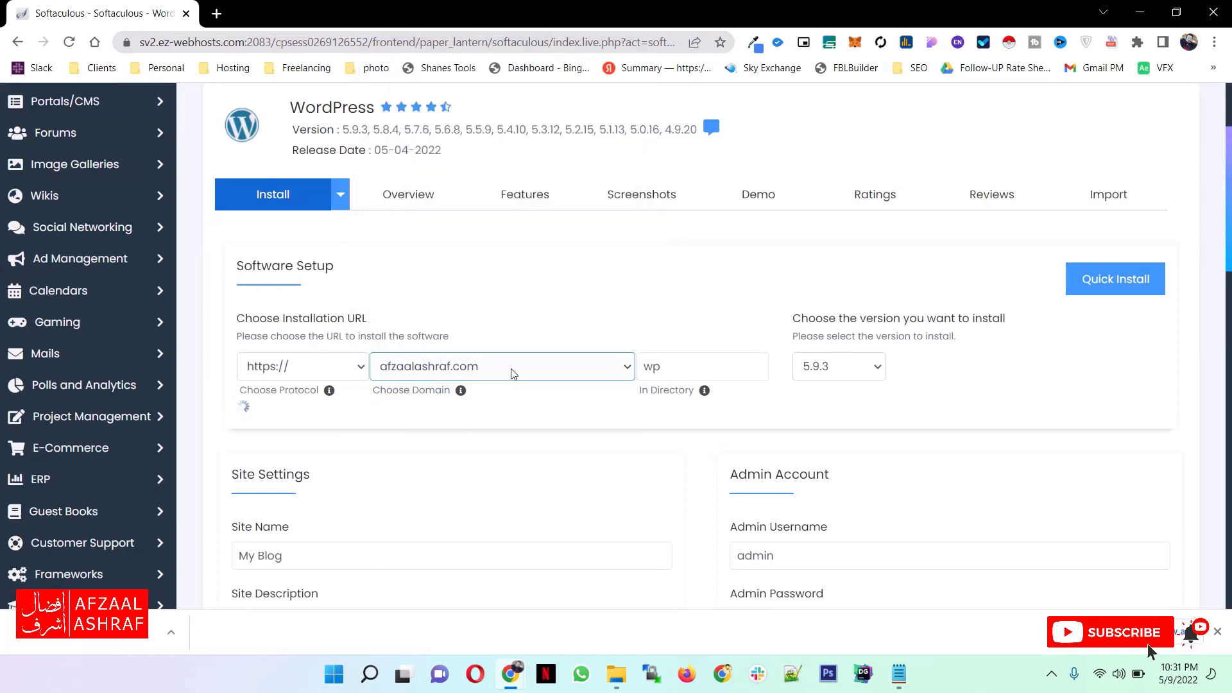
click(681, 368)
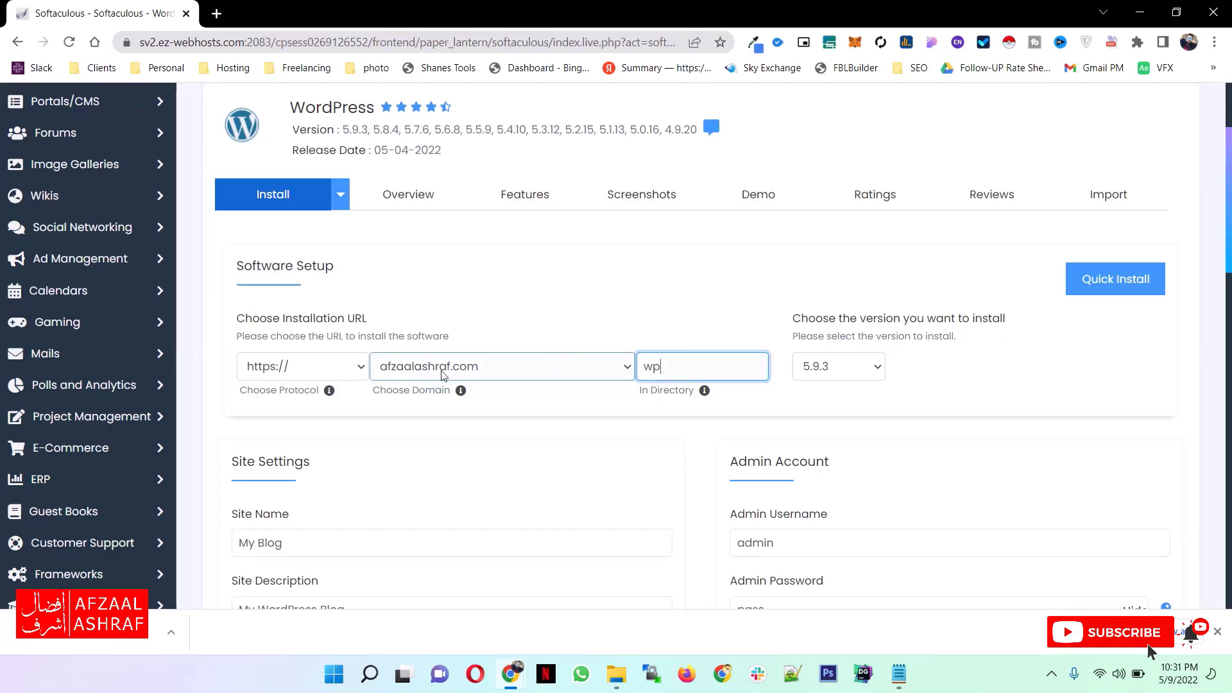
key(ctrl+a)
text(bl)
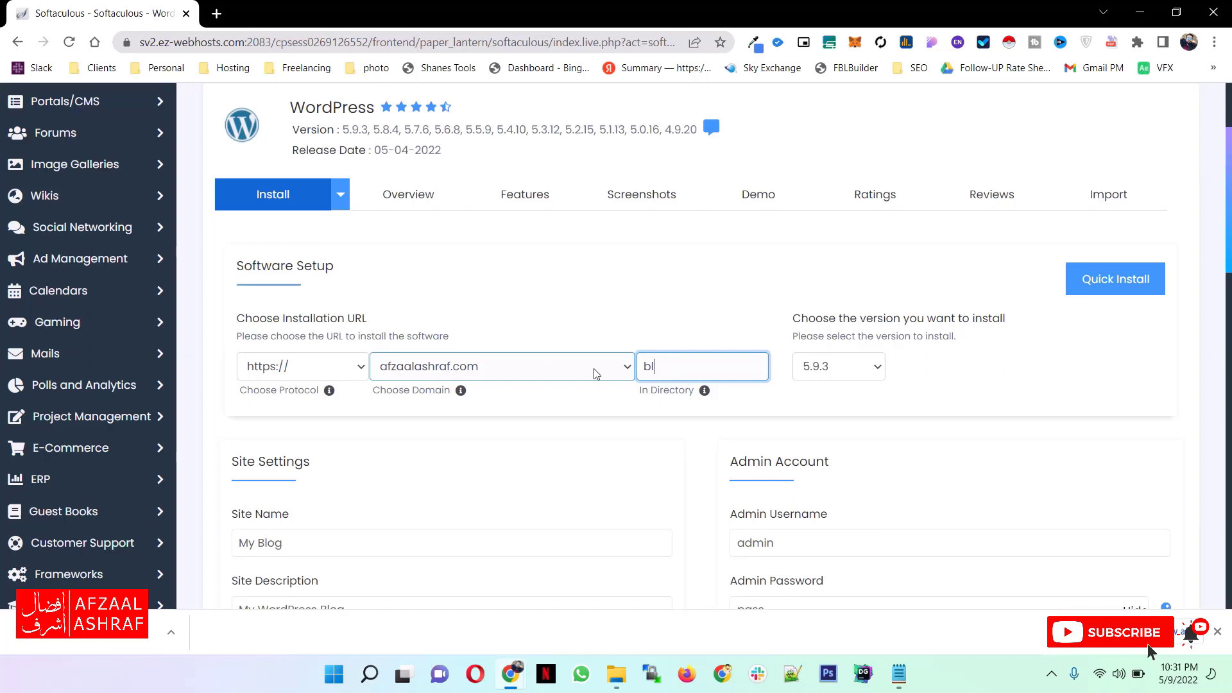
text(og)
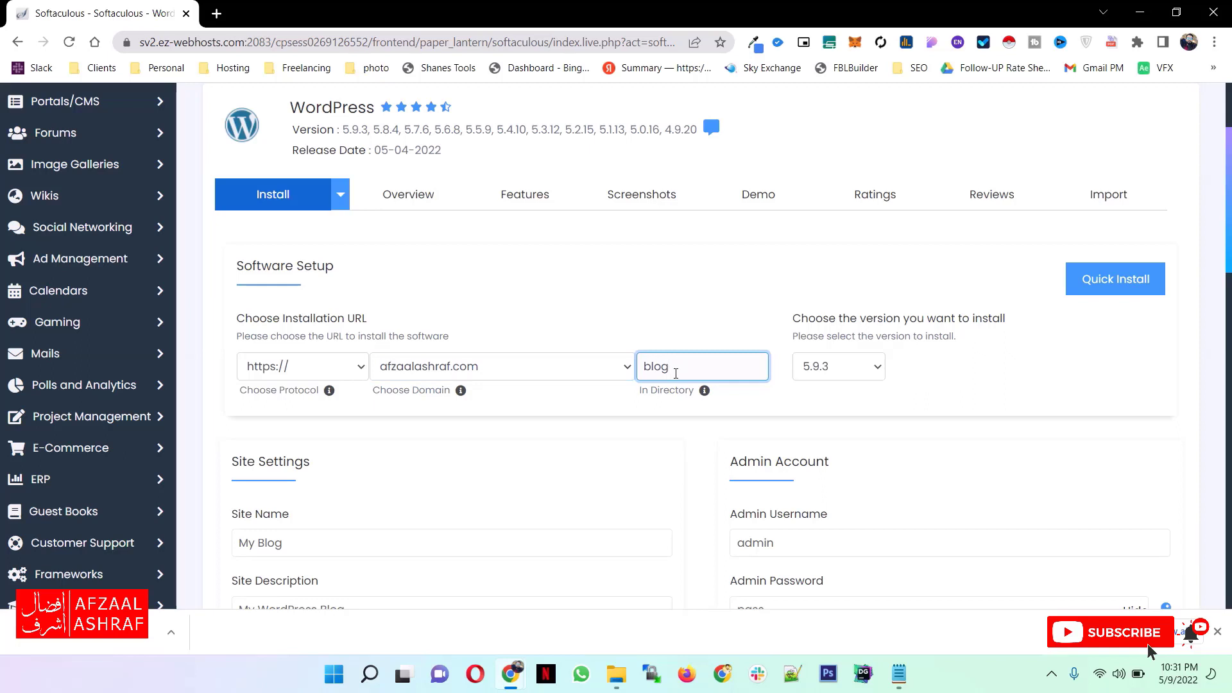
drag(674, 371, 645, 367)
- Enter "My Blog" as the site name in the Site Settings
scroll(506, 389, down, 3)
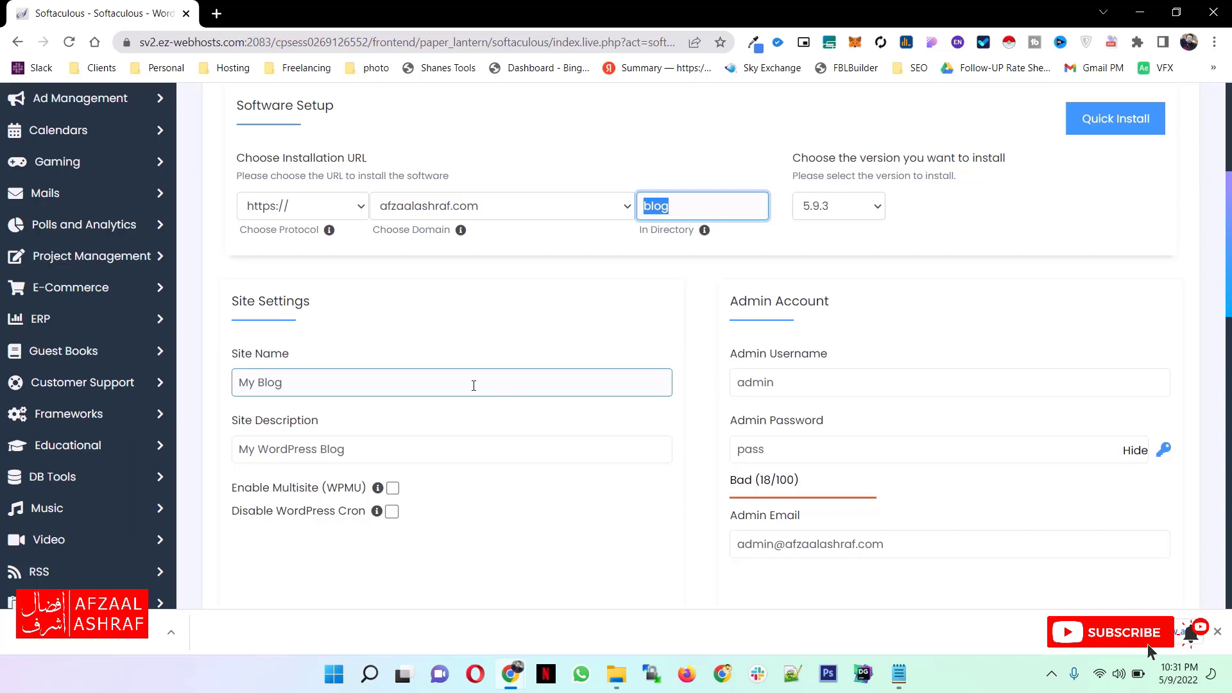
drag(474, 386, 229, 384)
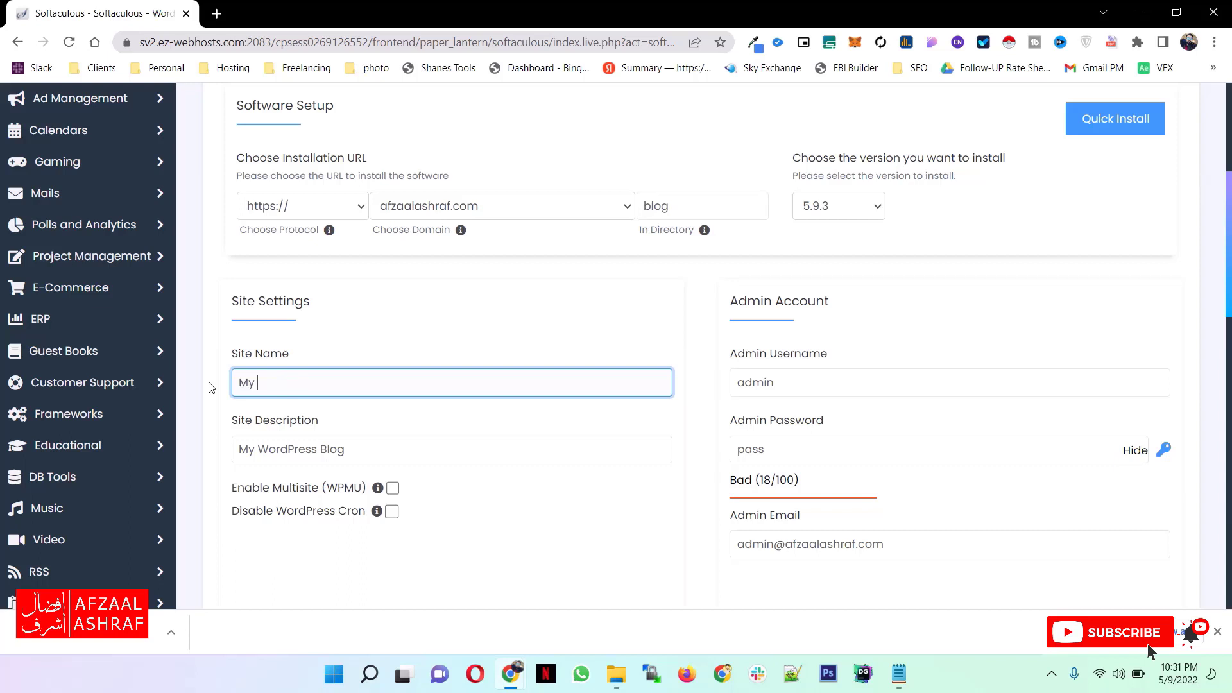
text(Blog)
key(Tab)
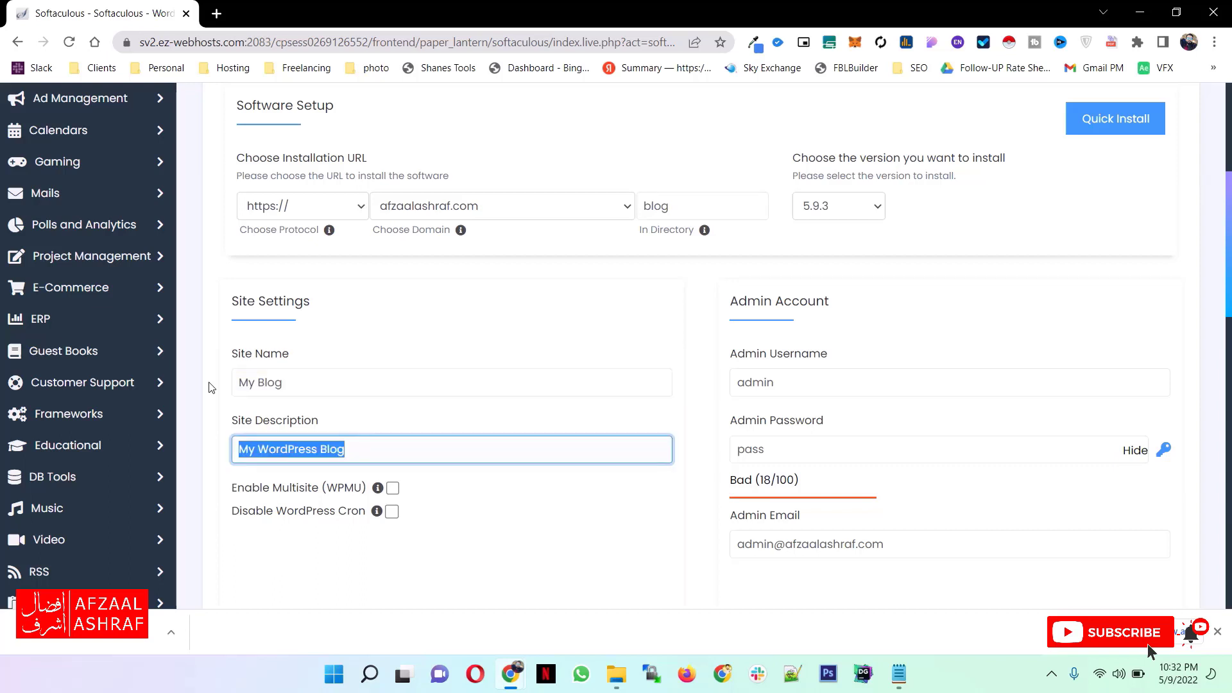
text(My)
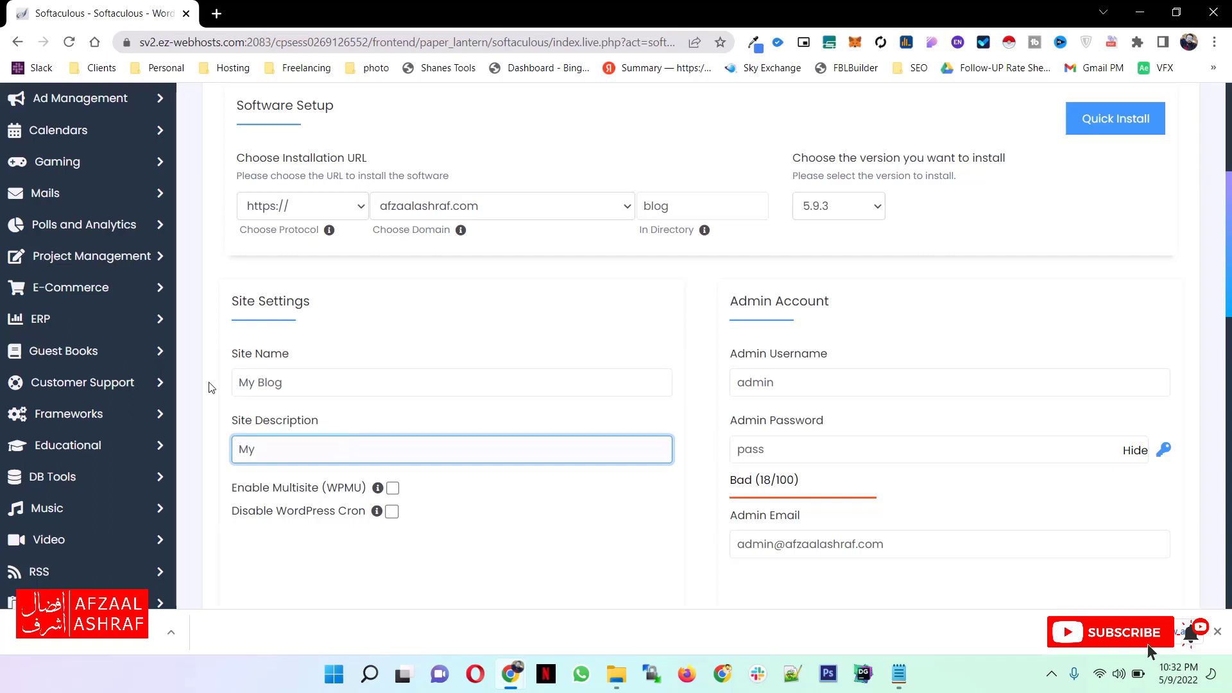
text( Blog dESCRIPTION)
- Set the site description to "My Blog Description"
key(ctrl+a)
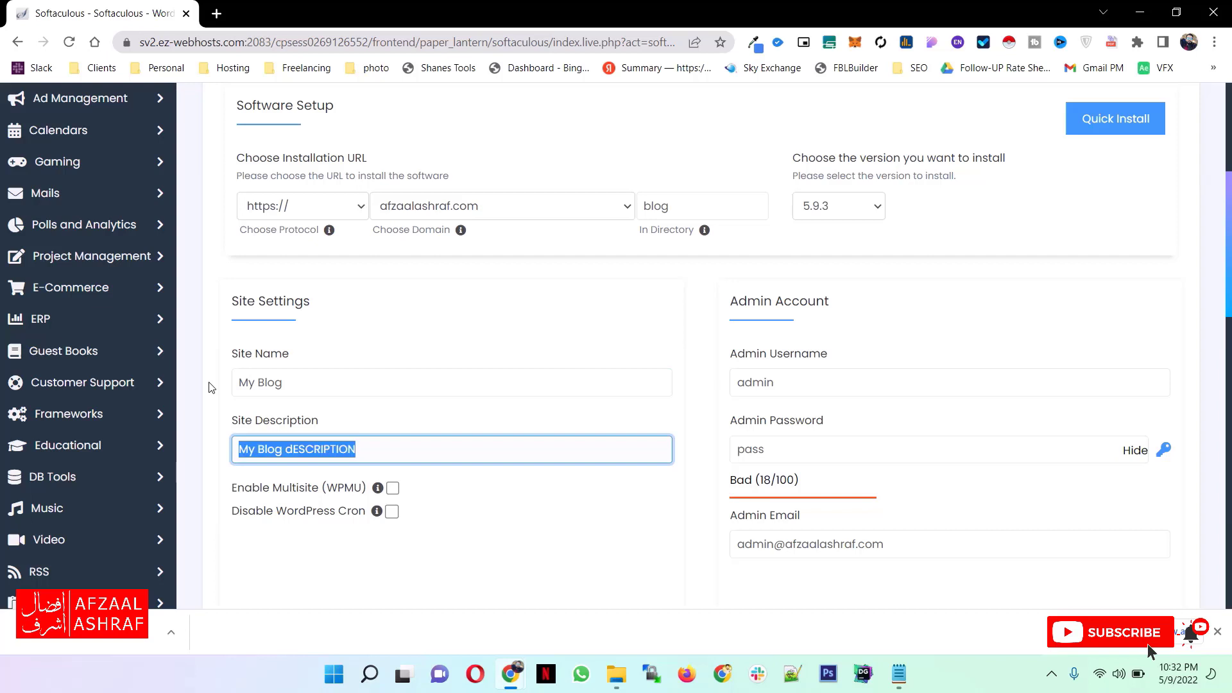
text(M)
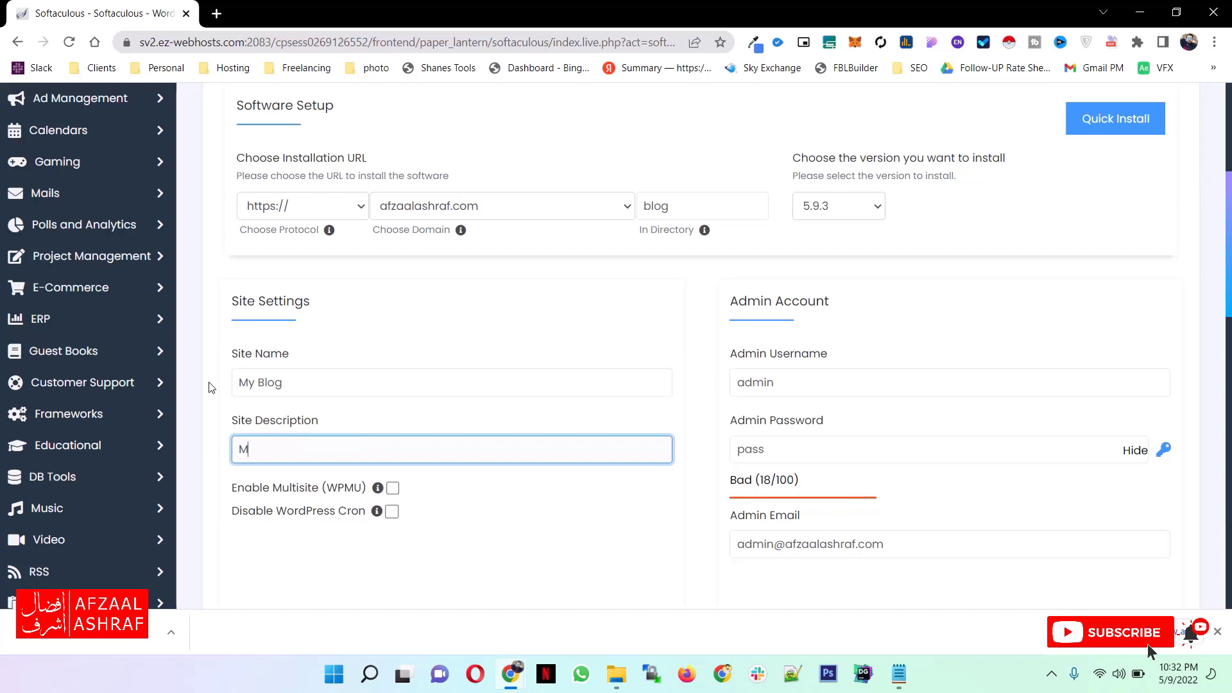
text(y Blog Description)
- Keep admin as the admin username, enter the admin password and fill in the admin email
double_click(749, 382)
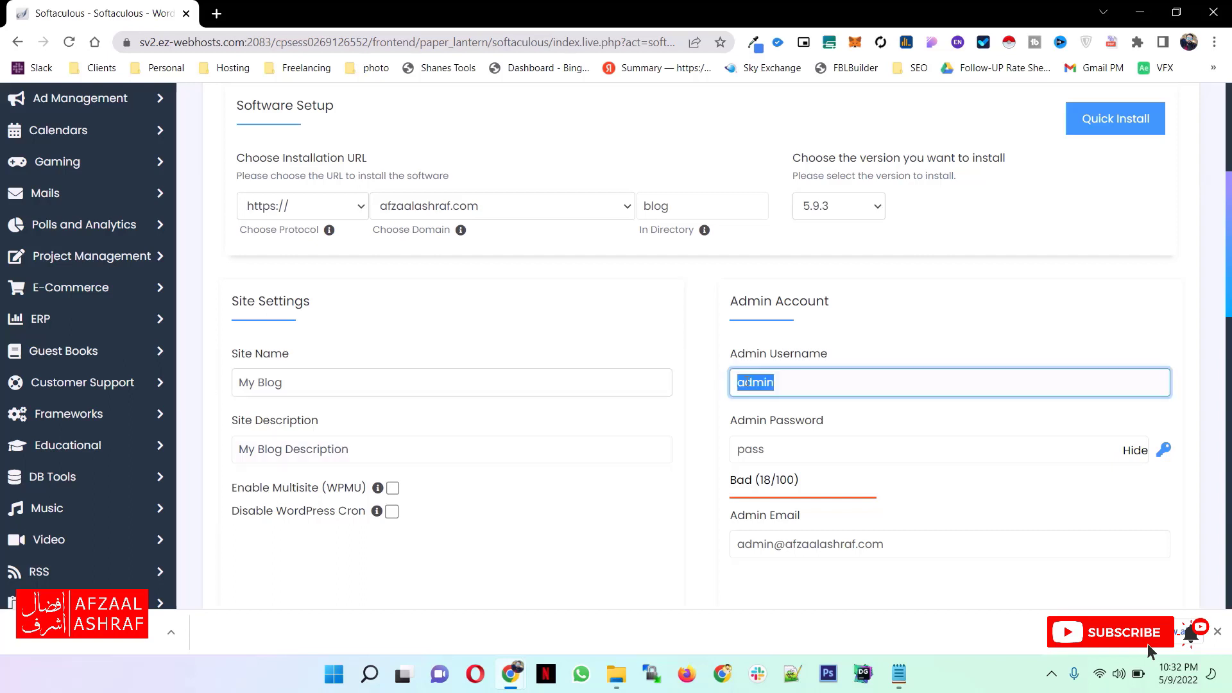
click(795, 383)
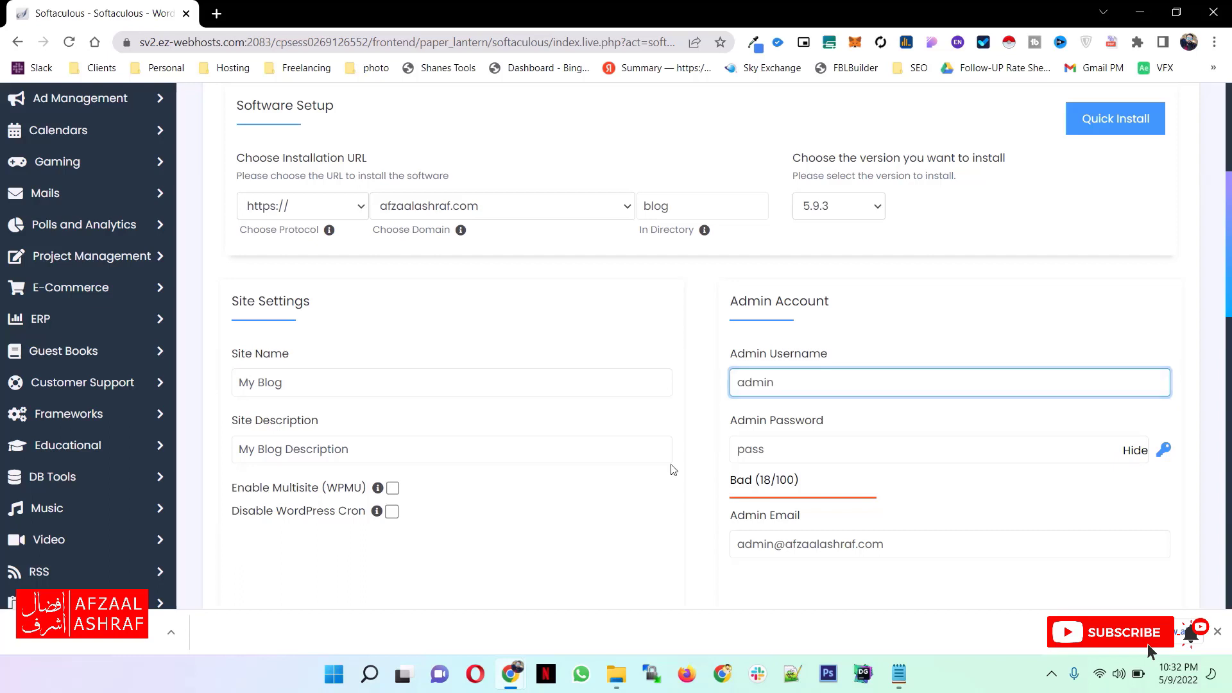
key(Tab)
text(admin12)
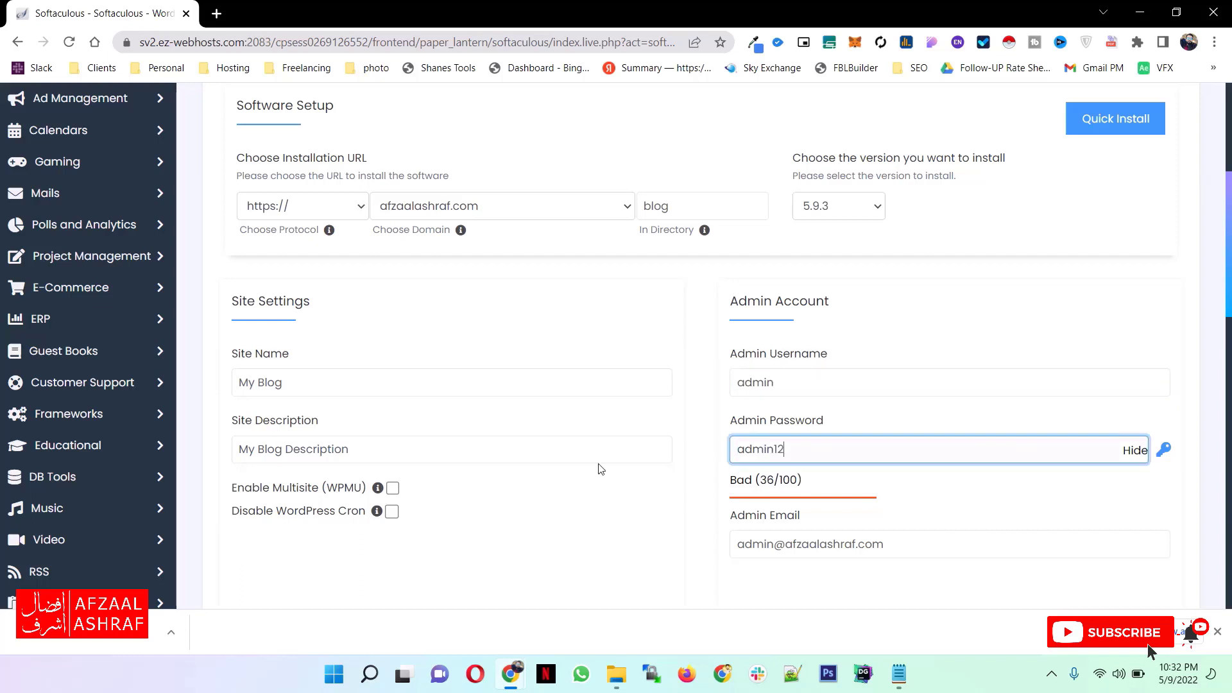
text(3)
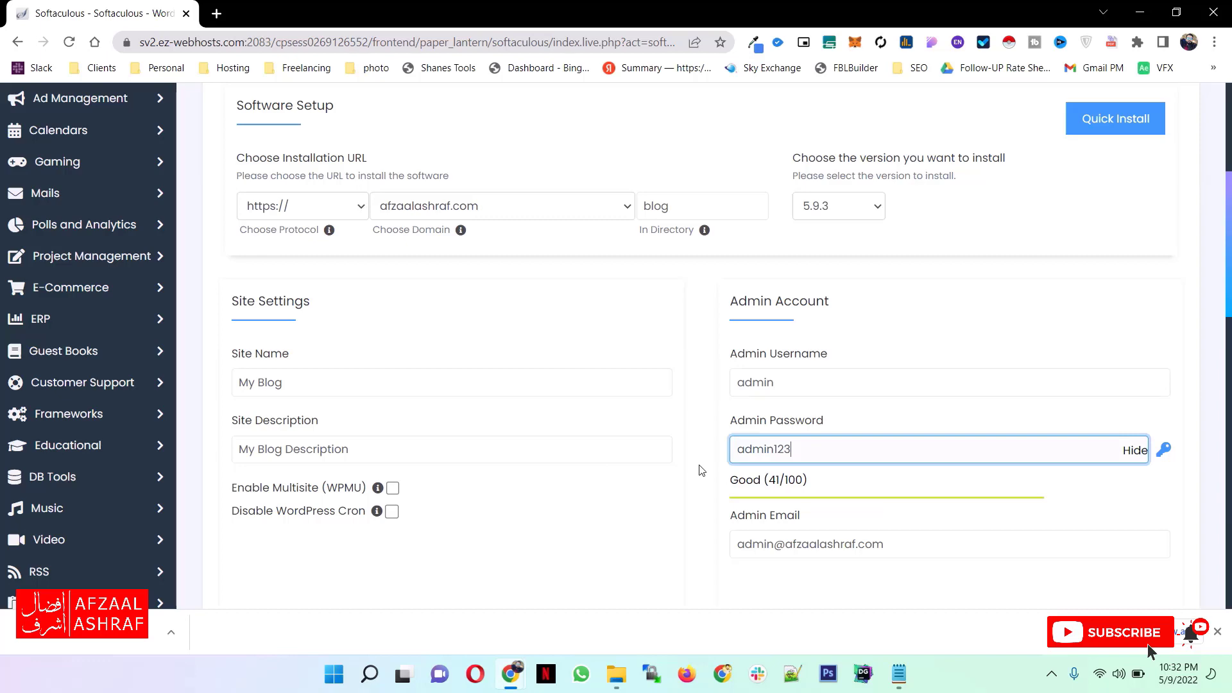
key(Tab)
scroll(578, 390, down, 3)
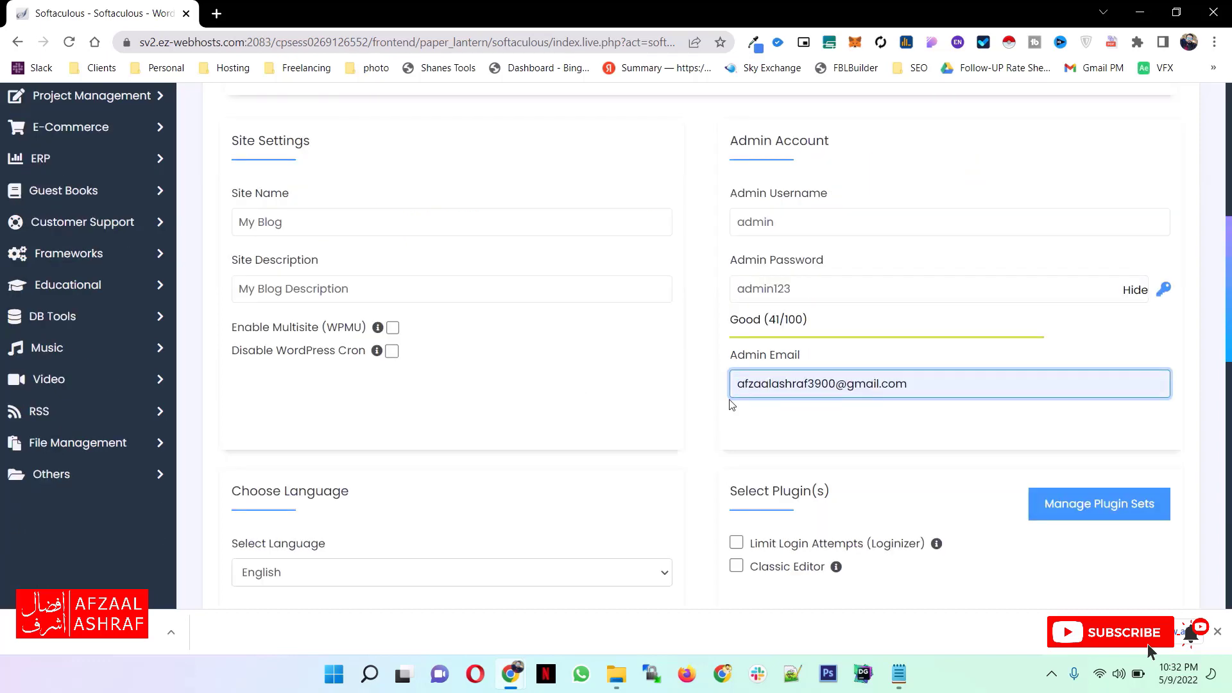
- Review the completed installation form through to its end and recheck the domain and blog directory in the installation URL
scroll(686, 398, down, 10)
scroll(645, 395, down, 3)
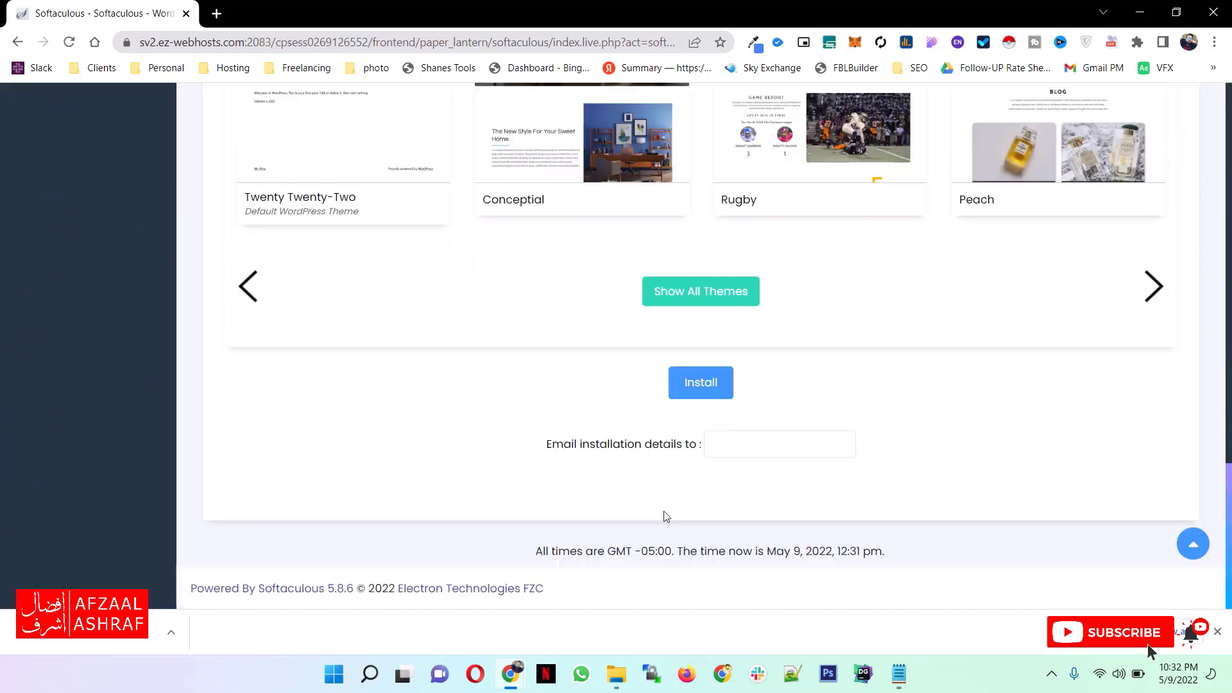
click(681, 399)
scroll(478, 327, up, 5)
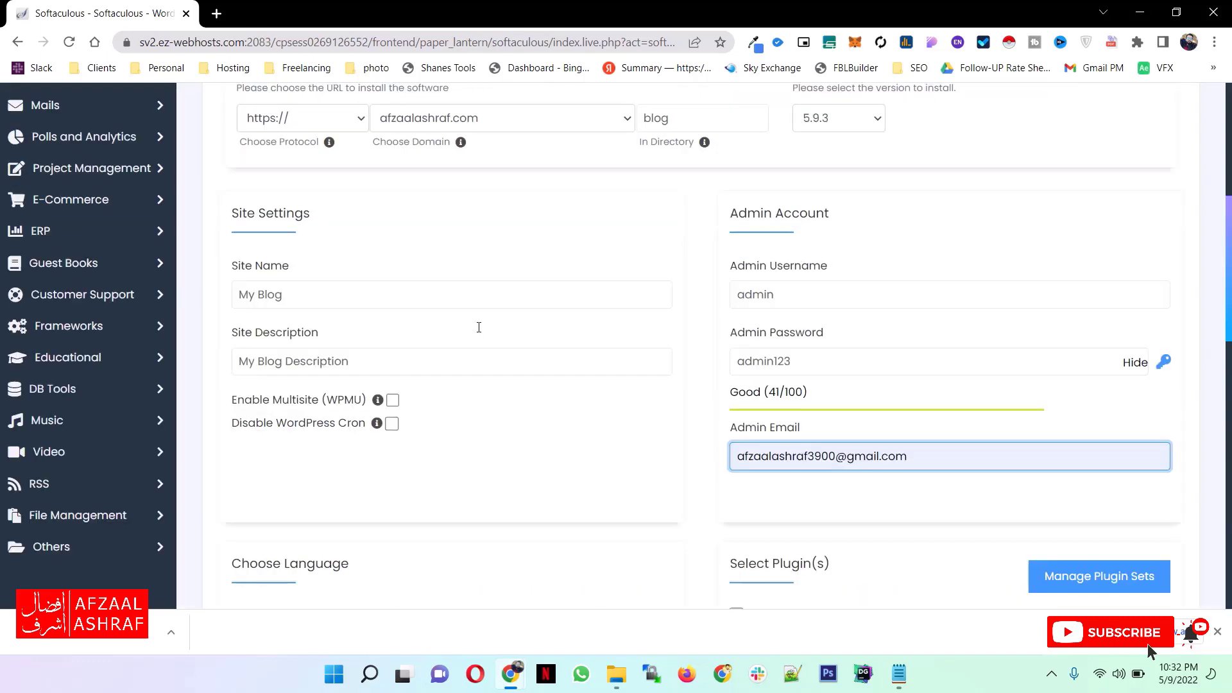
scroll(479, 327, up, 3)
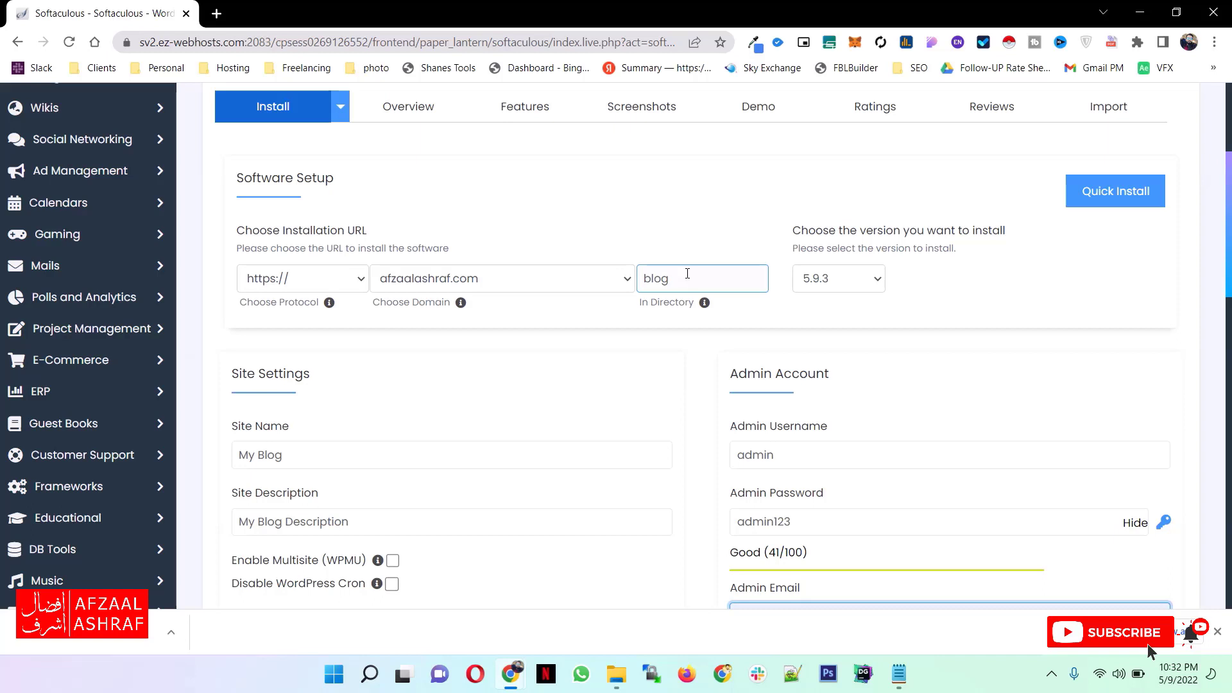
drag(695, 280, 460, 282)
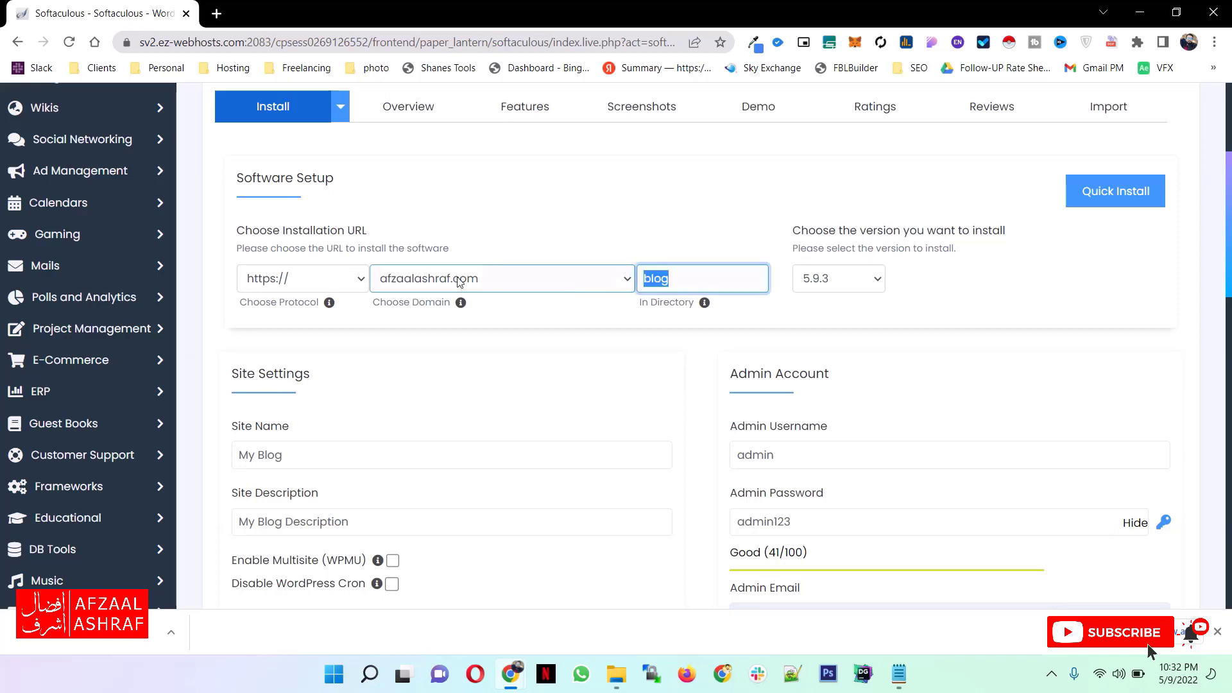
- Try clearing the installation directory field and restore it to blog
key(BackSpace)
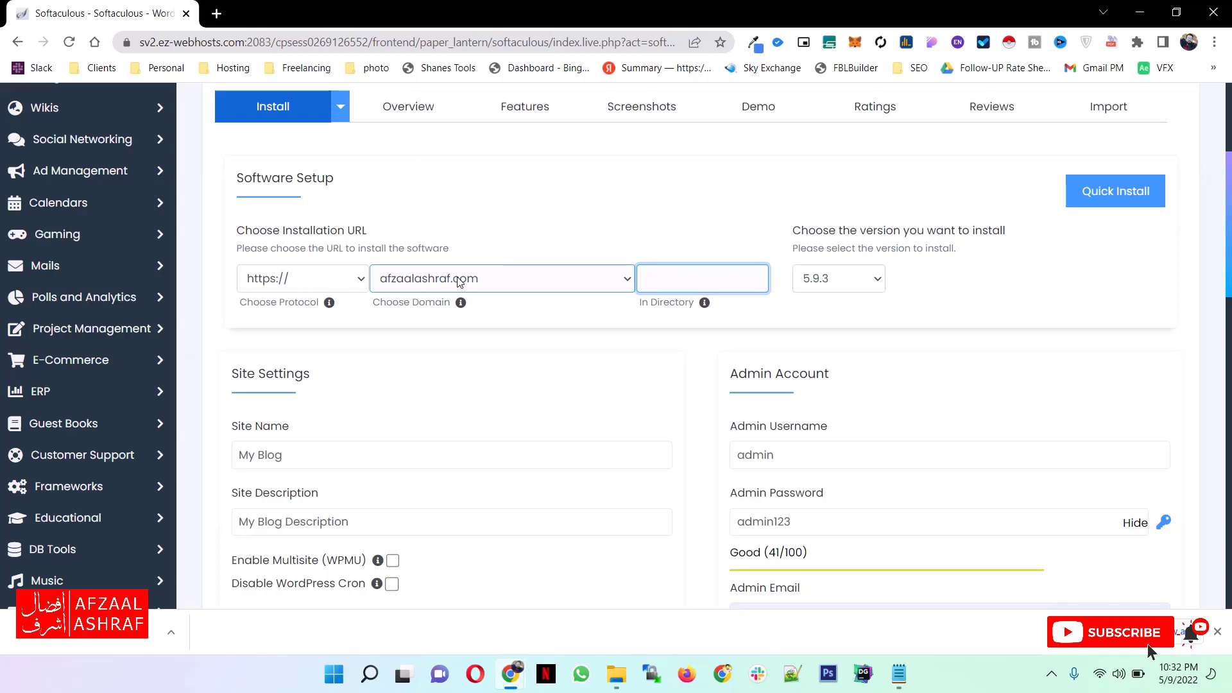
click(379, 323)
scroll(538, 417, down, 8)
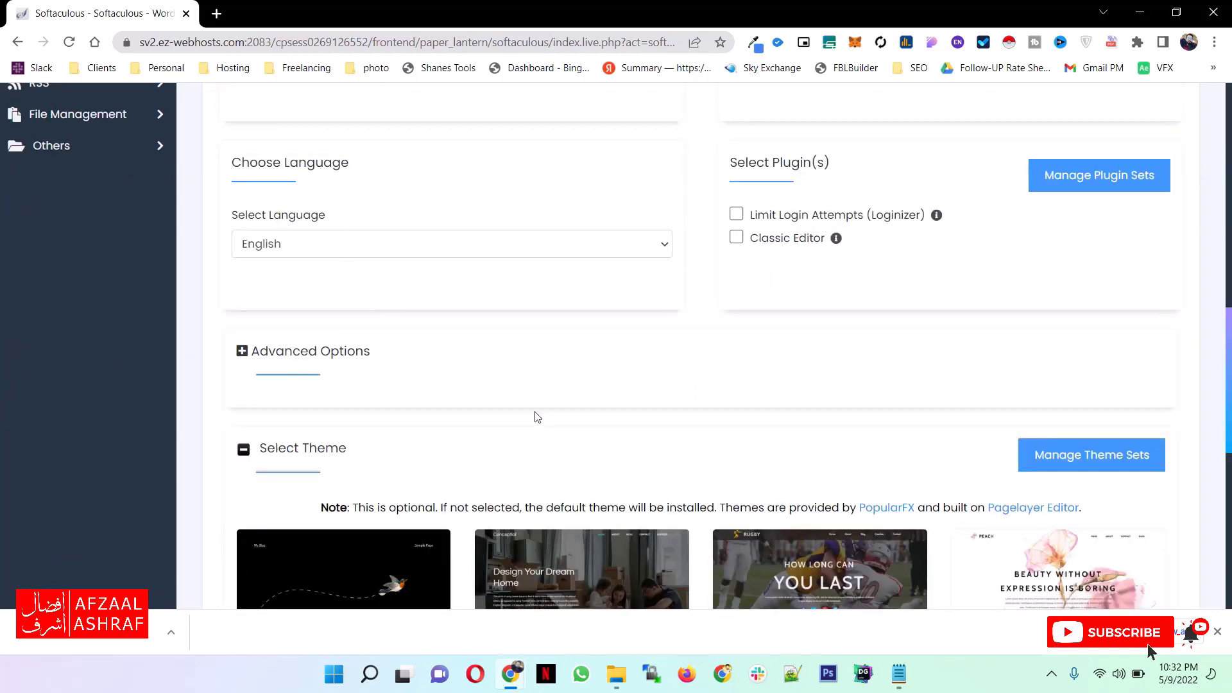
scroll(538, 417, down, 8)
scroll(501, 355, up, 15)
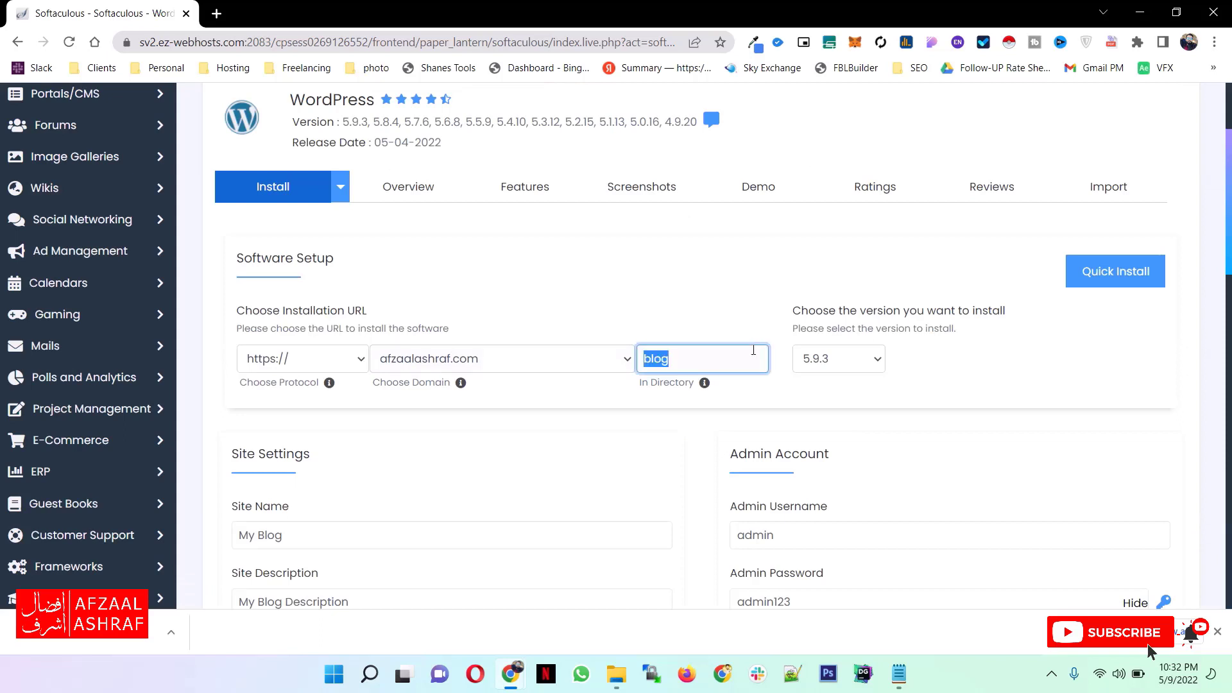
click(697, 367)
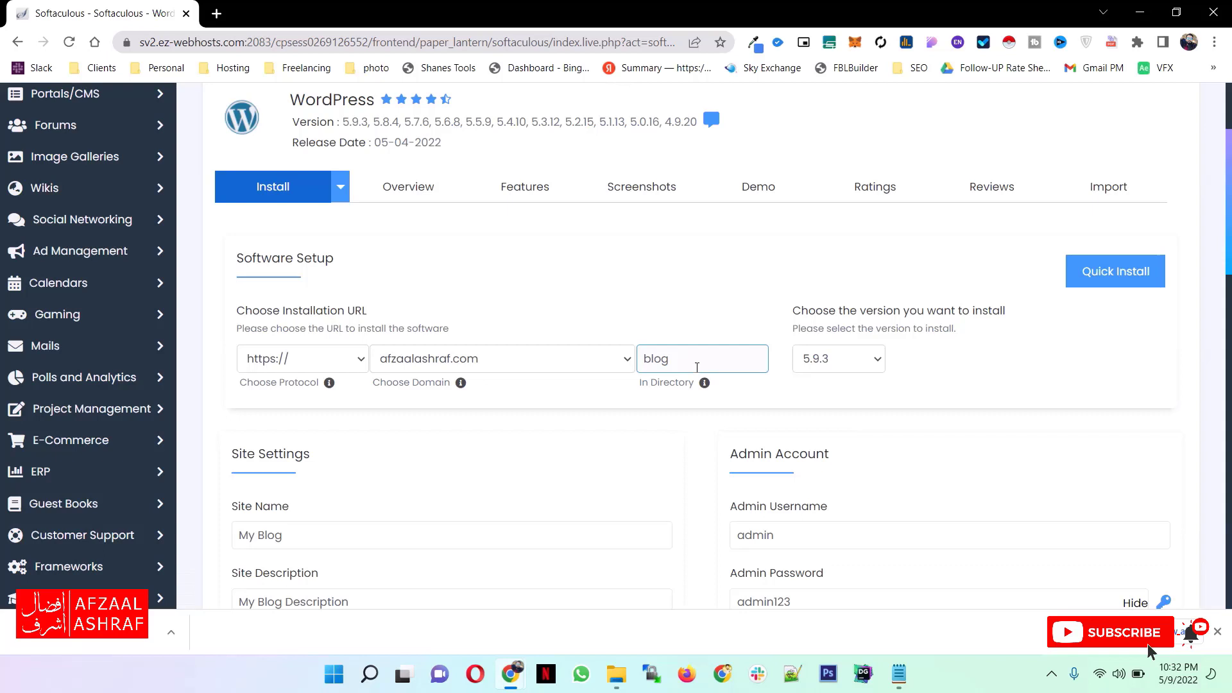
- Check the available WordPress versions, keep 5.9.3 selected and look over the rest of the installation form
click(848, 363)
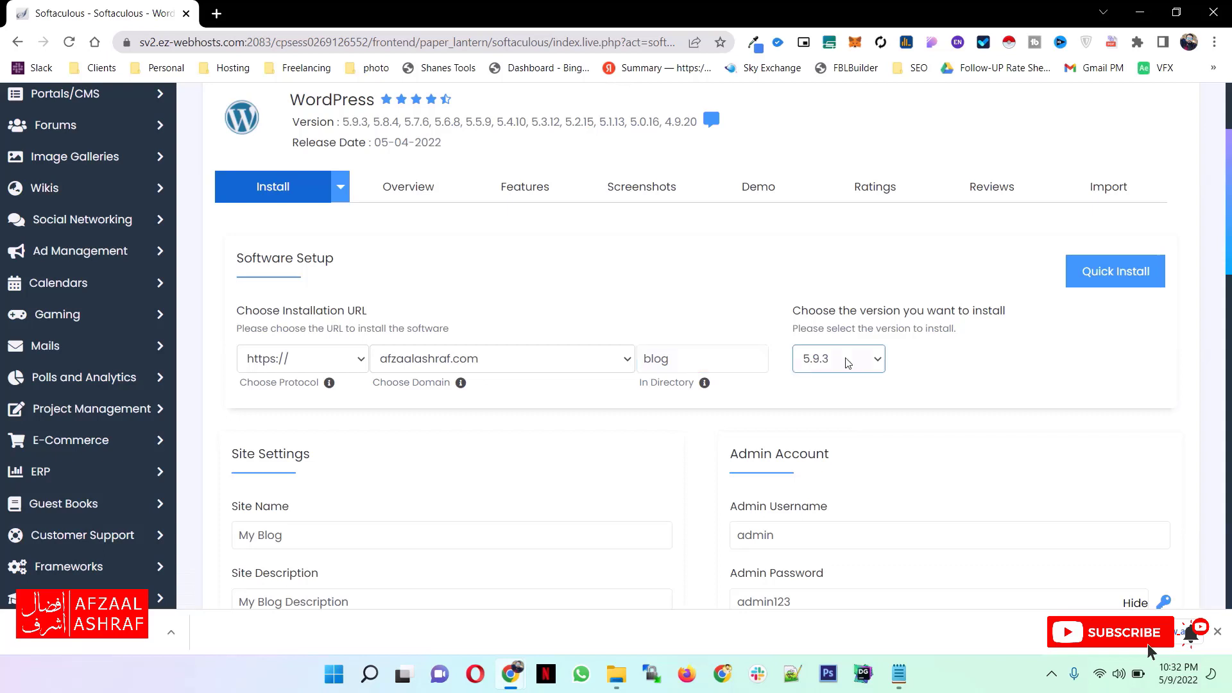
click(847, 363)
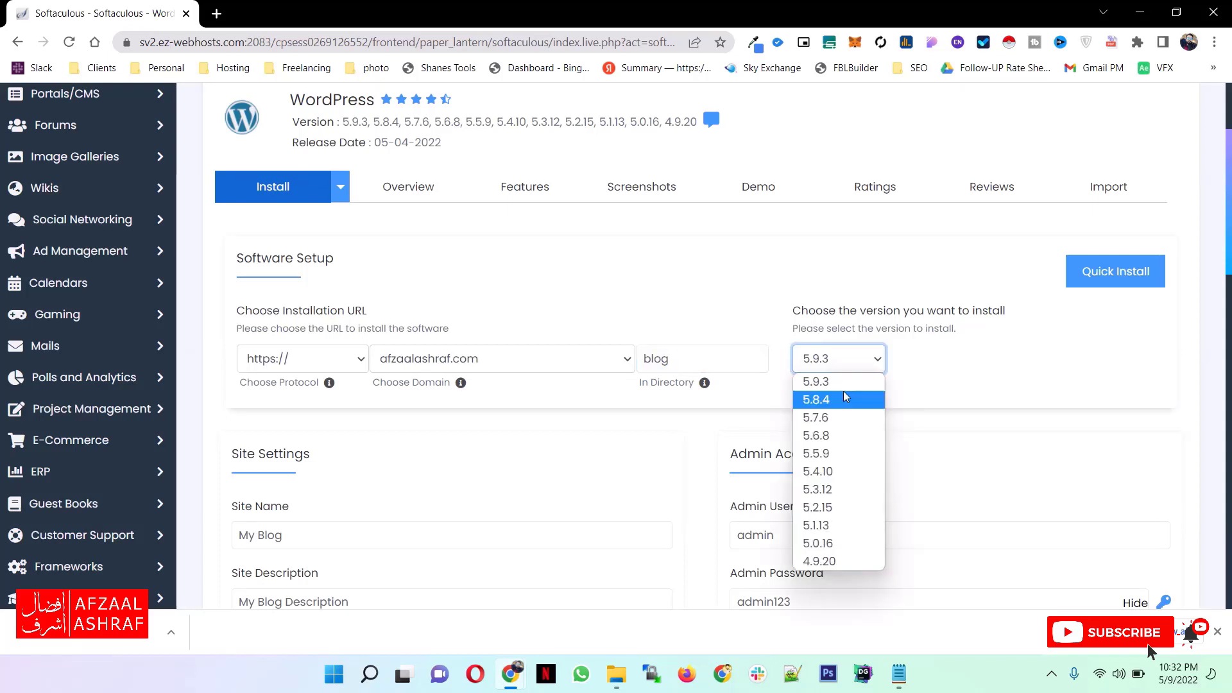
click(813, 360)
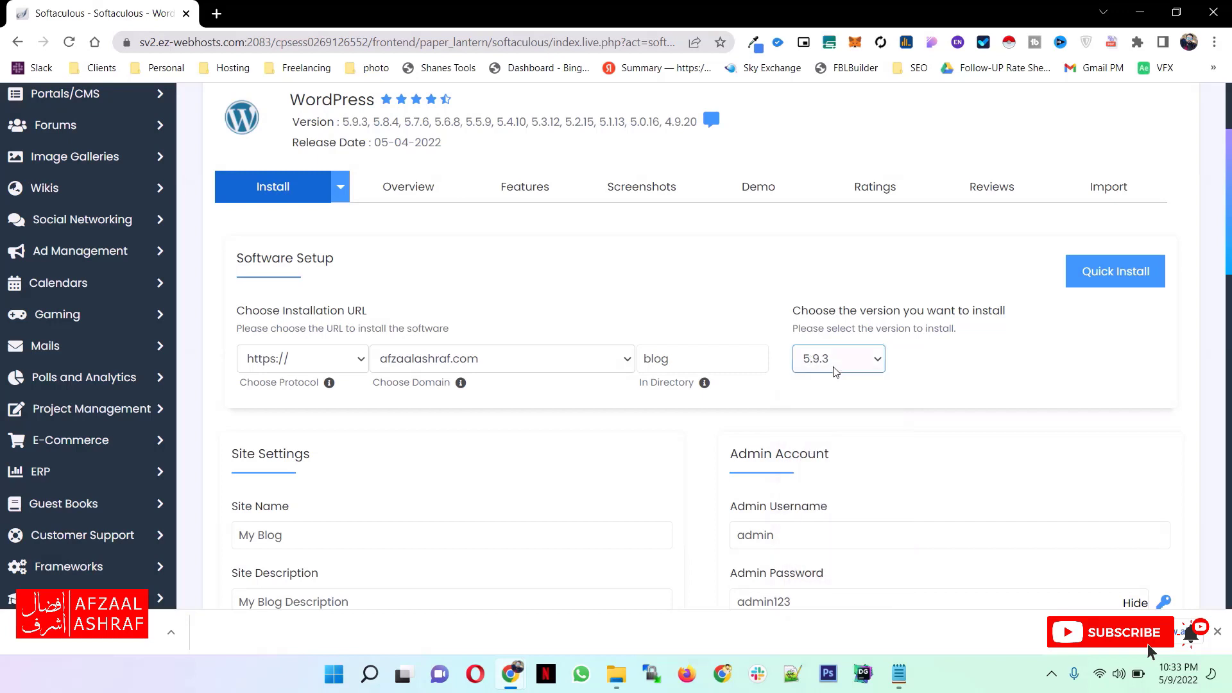
click(696, 411)
scroll(695, 411, down, 8)
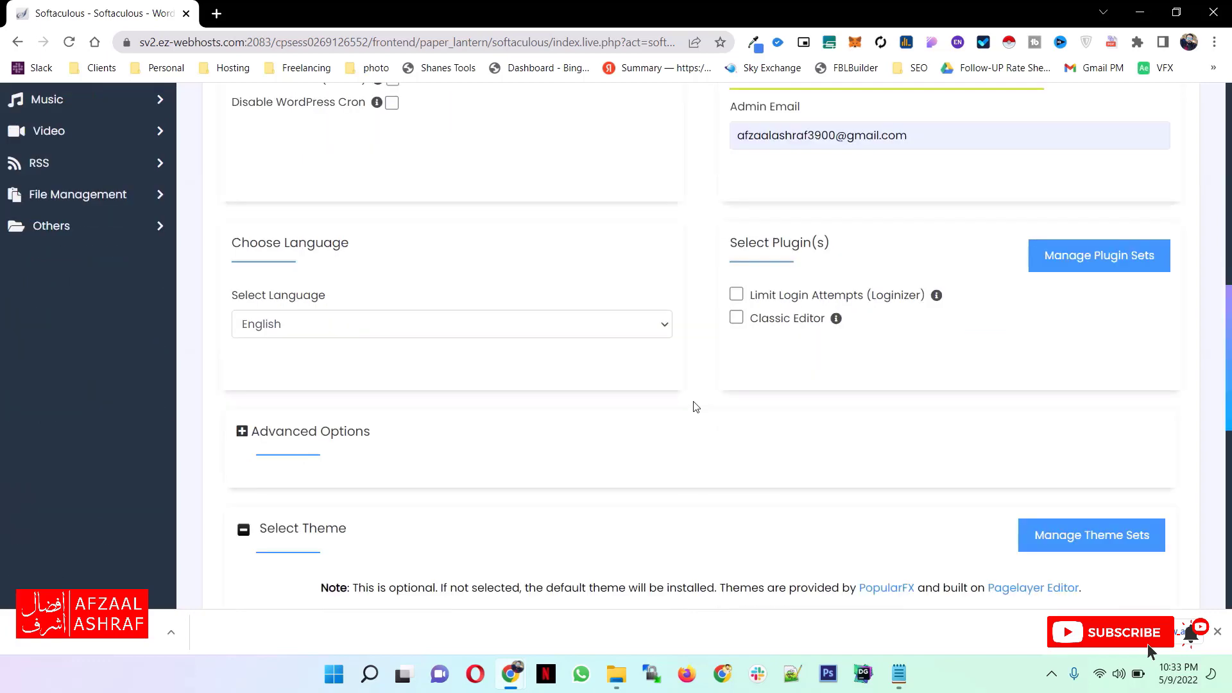
scroll(696, 407, down, 8)
click(715, 463)
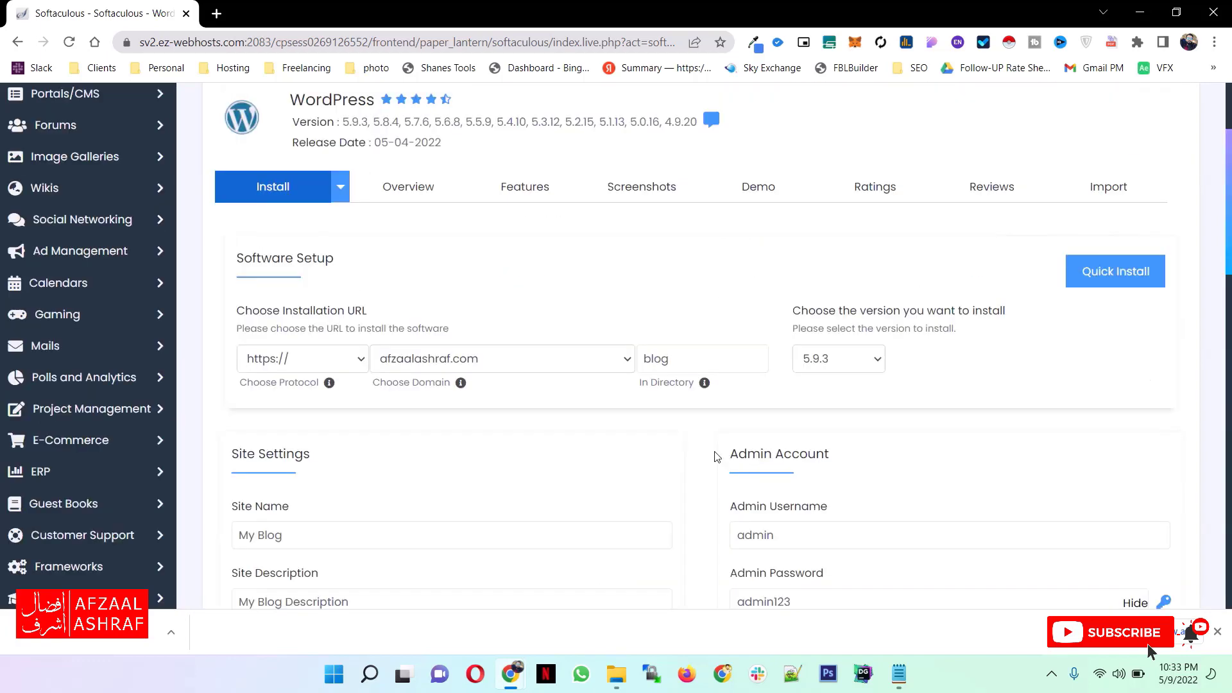
click(669, 363)
scroll(677, 365, down, 2)
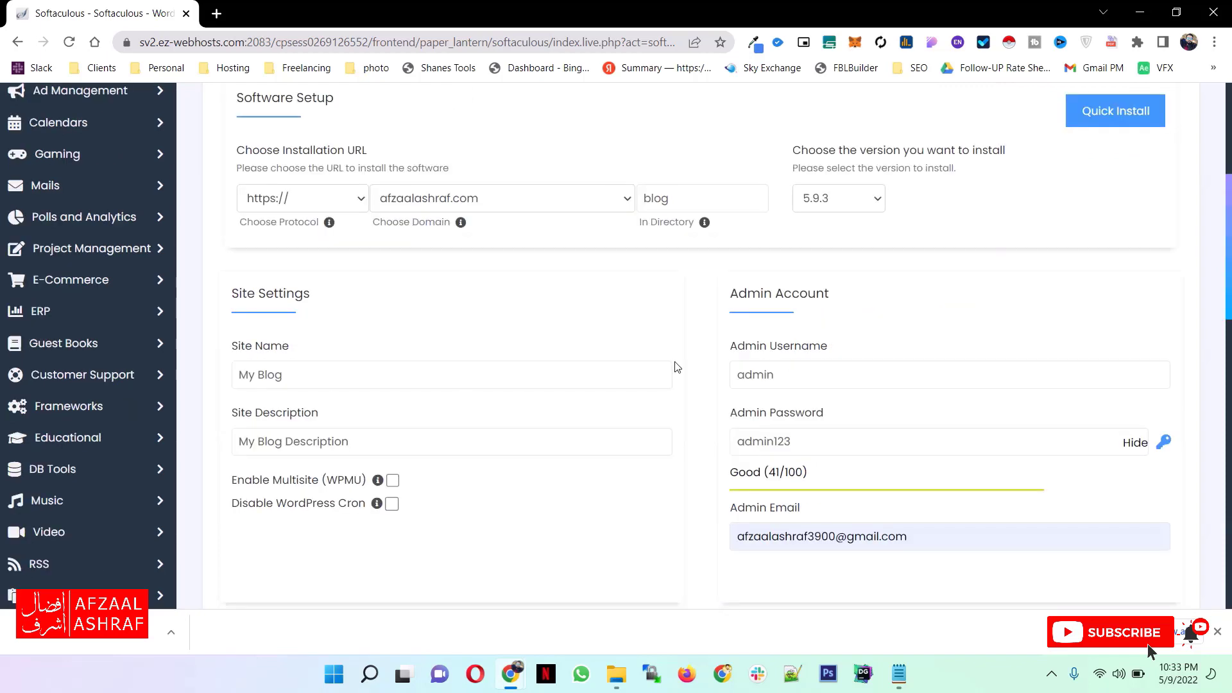
- Recheck the site name and site description entered in the Site Settings
click(320, 377)
click(333, 376)
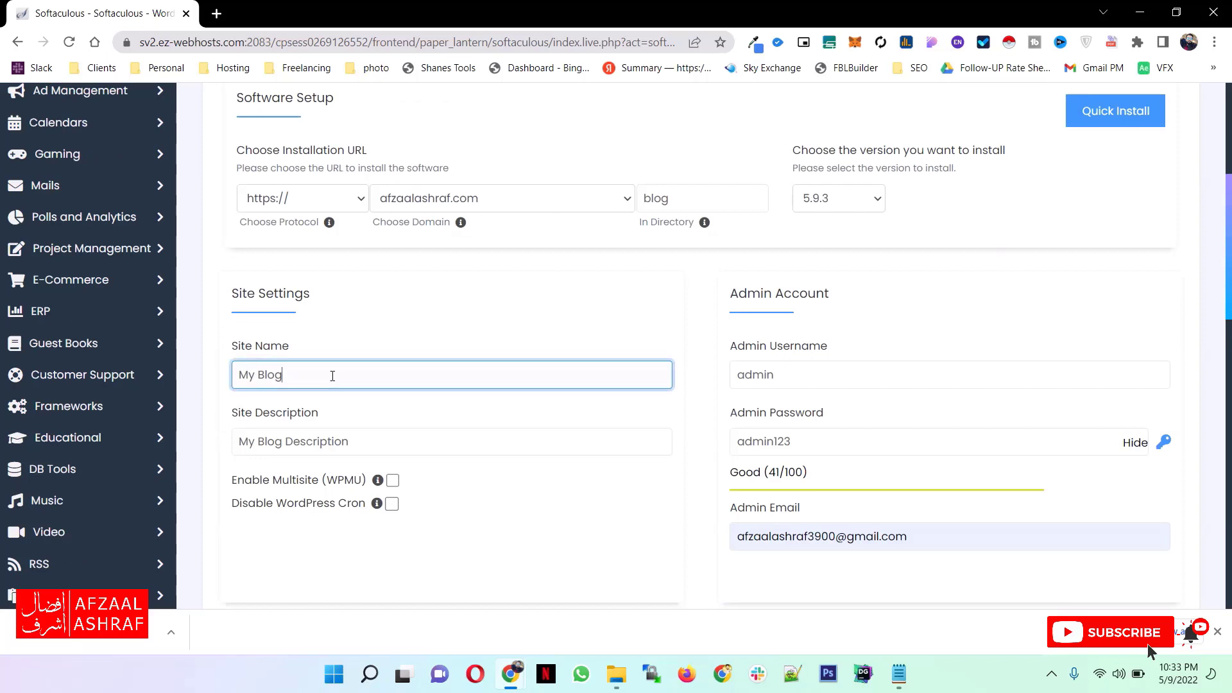
drag(332, 376, 228, 381)
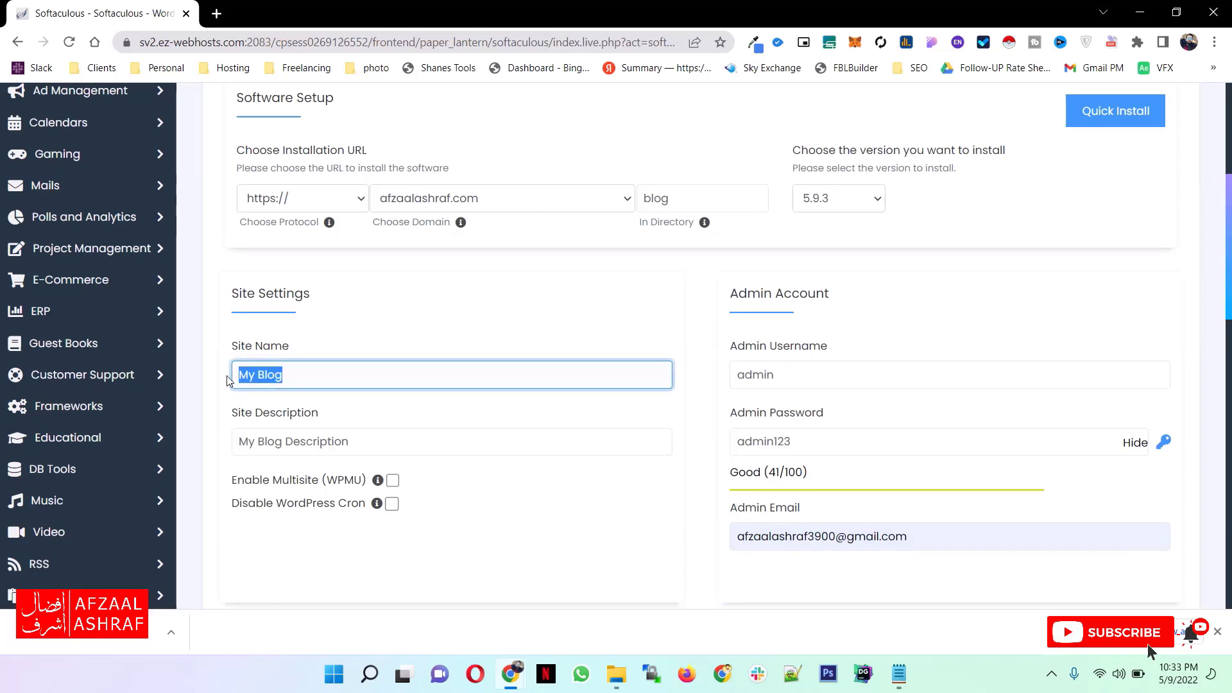
drag(350, 442, 219, 451)
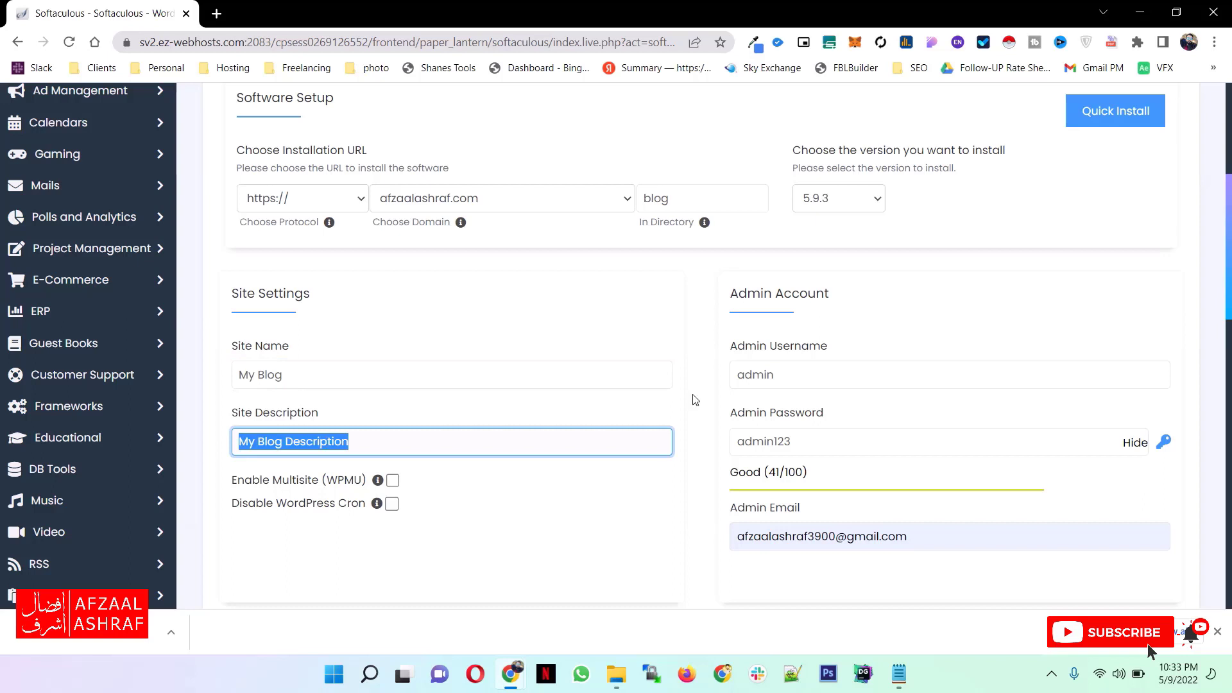
click(334, 373)
key(ctrl+a)
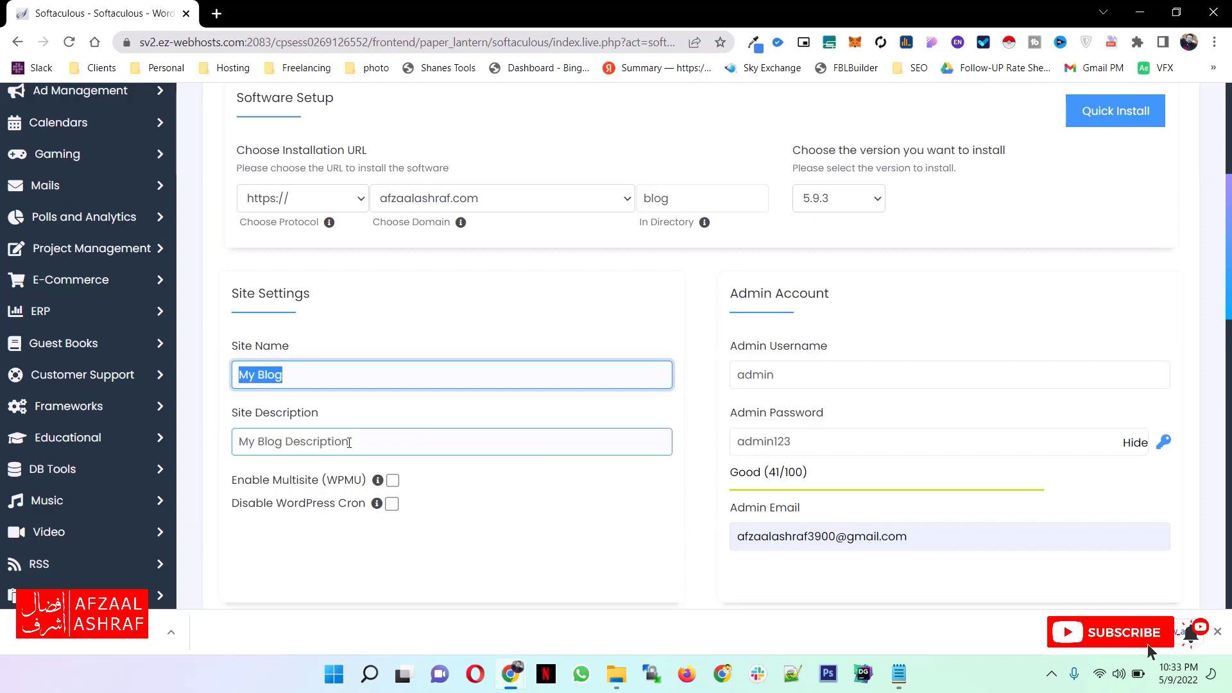
click(337, 407)
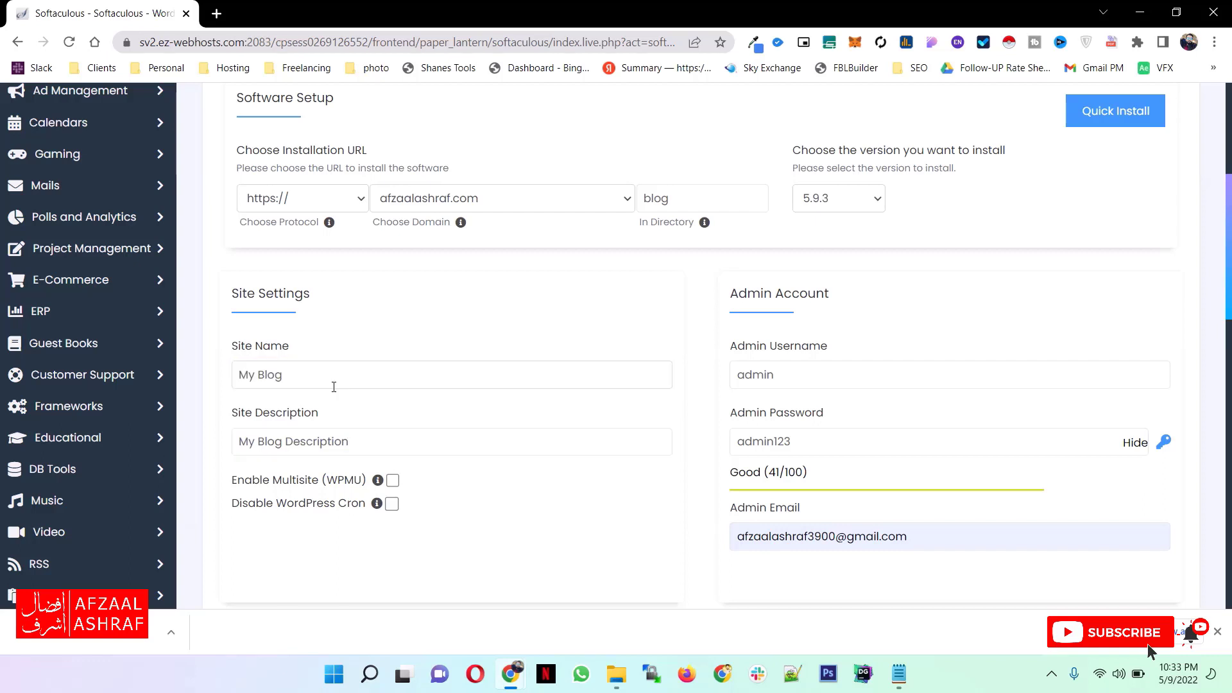
drag(359, 440, 234, 433)
click(678, 443)
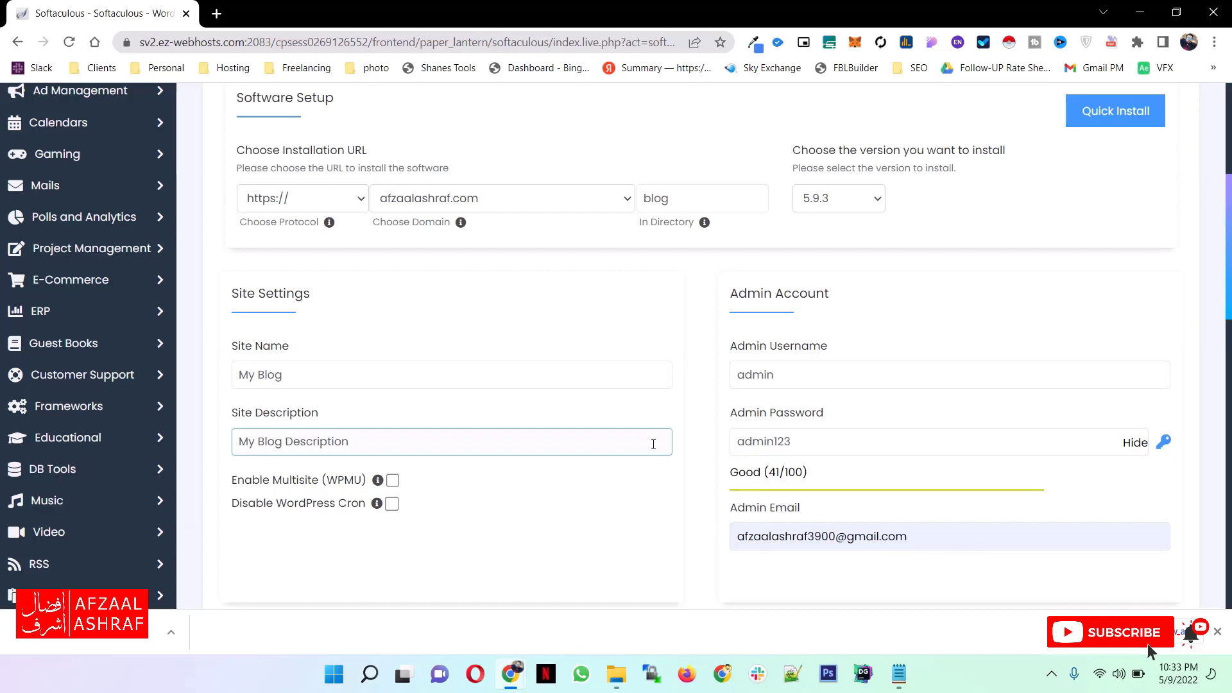
- Install WordPress with the entered settings, leaving the optional theme selection and installation details email unset
scroll(656, 449, down, 10)
scroll(656, 449, down, 6)
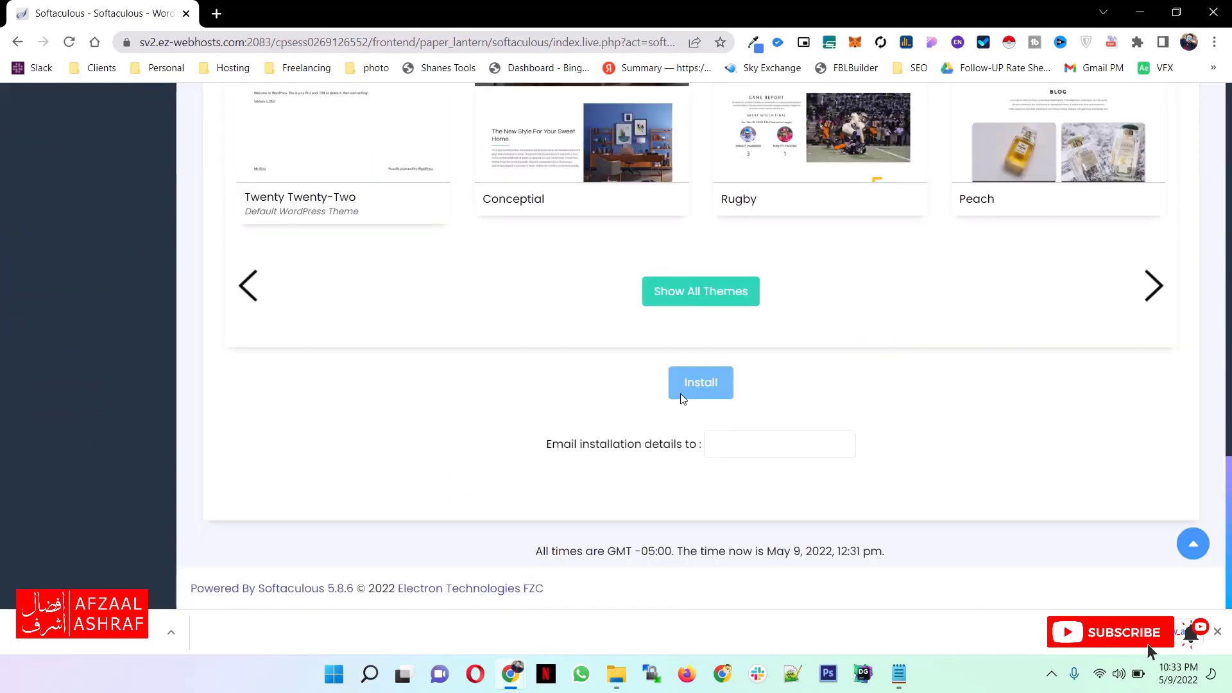
click(682, 396)
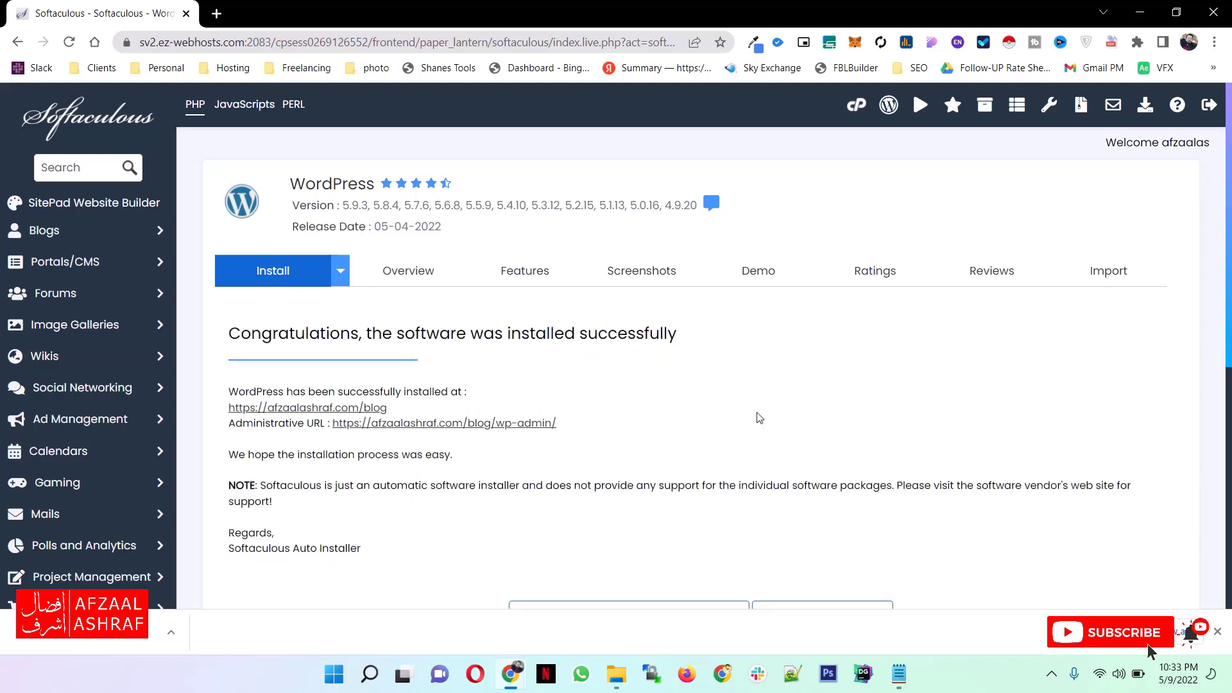
- Review the installation confirmation and open both the new blog's address and its administrative URL in separate tabs
scroll(760, 417, down, 4)
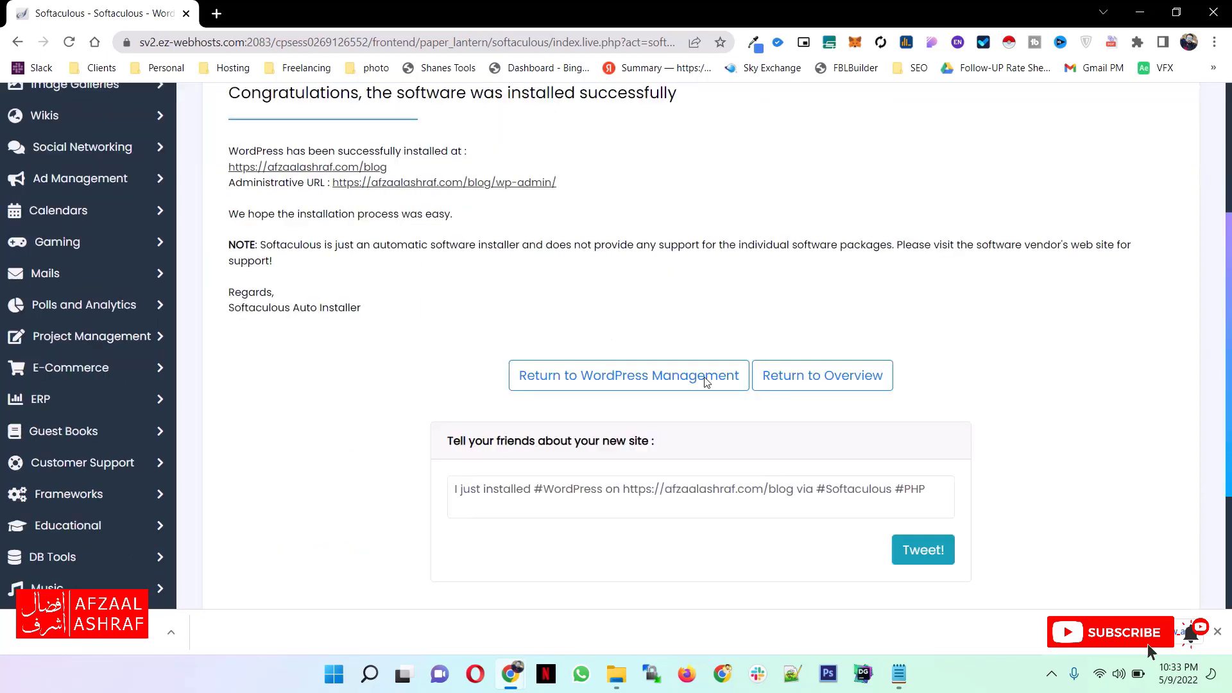
scroll(706, 382, up, 4)
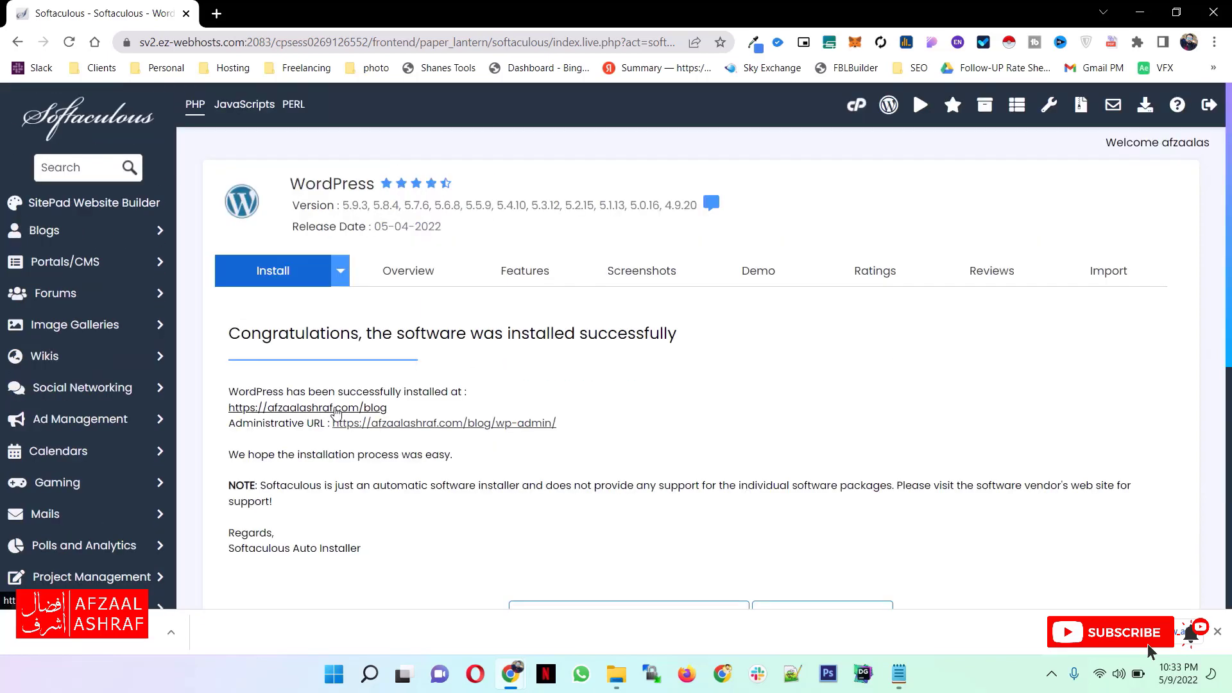
click(335, 408)
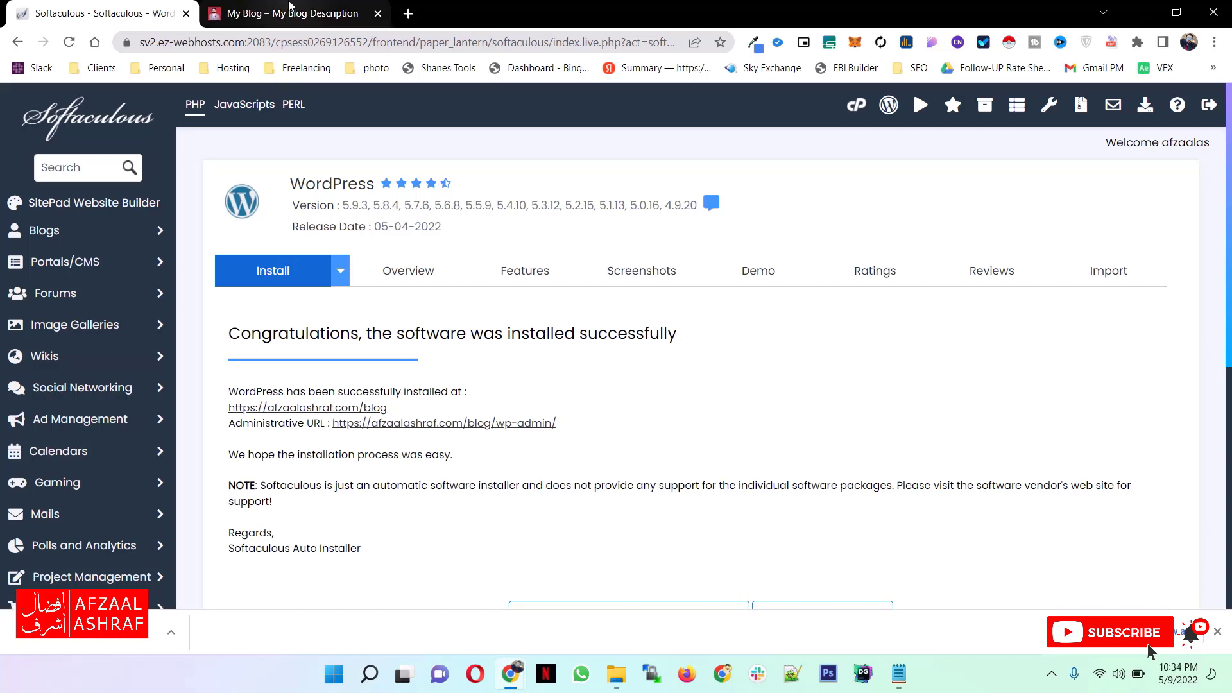
click(503, 420)
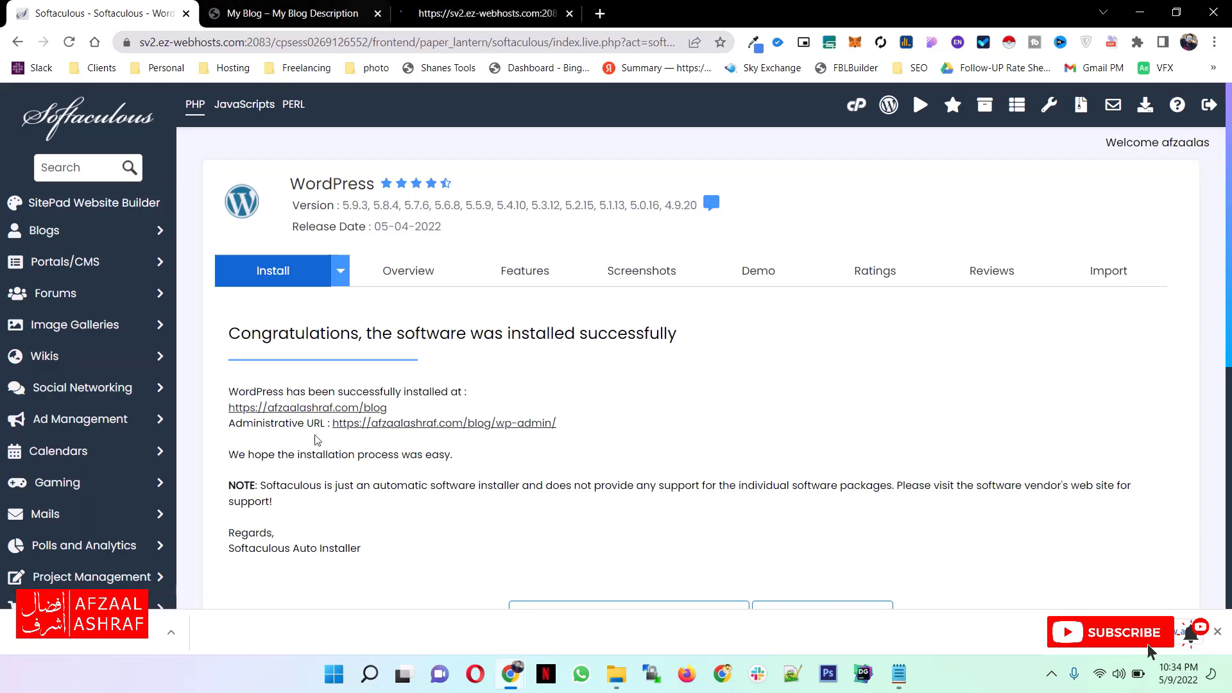
- View the new blog's homepage through to its footer and look at its WordPress dashboard
click(325, 7)
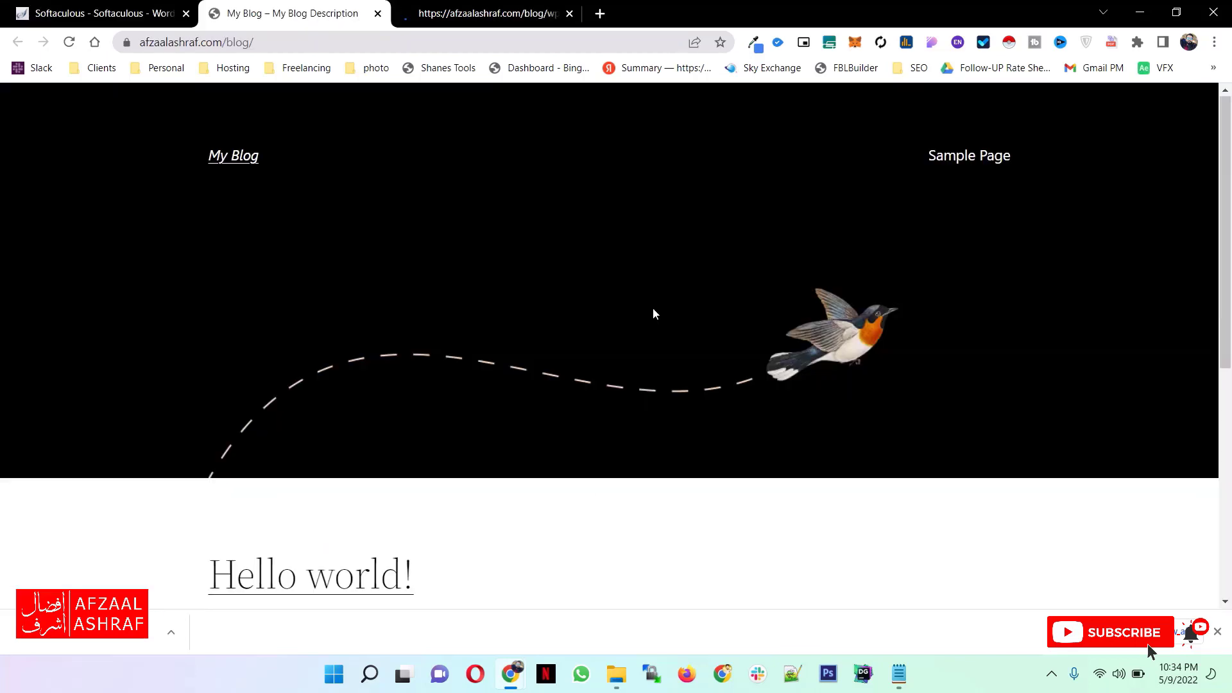
scroll(648, 360, down, 5)
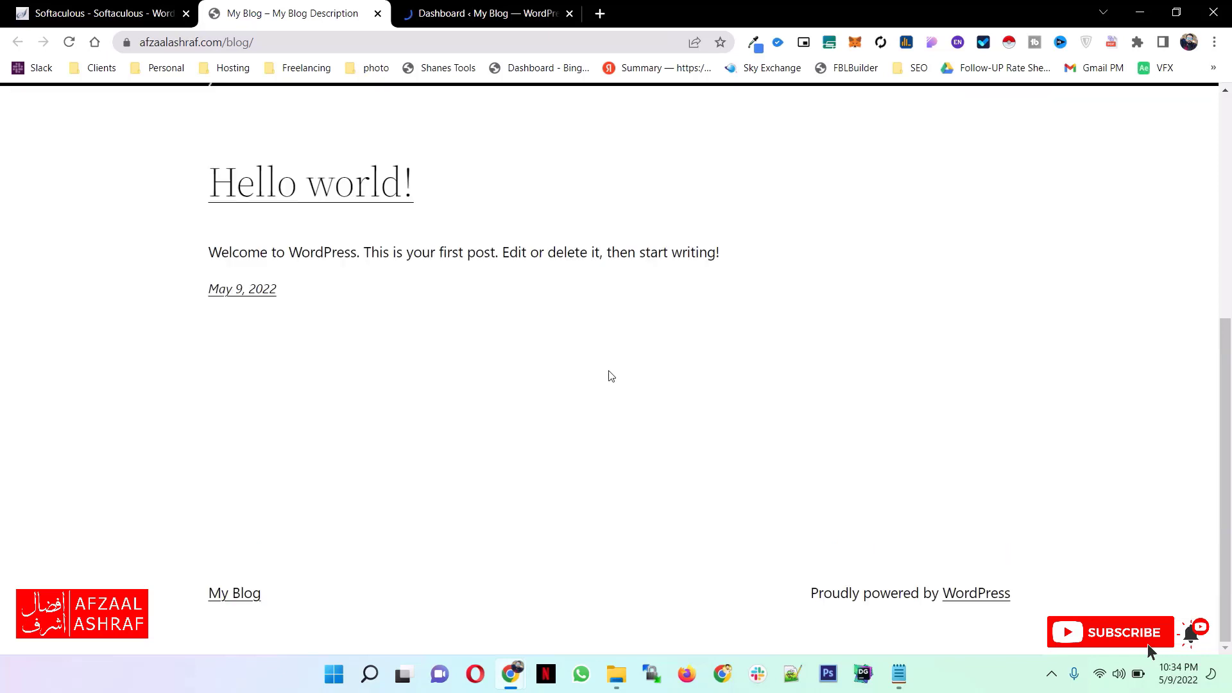
click(424, 6)
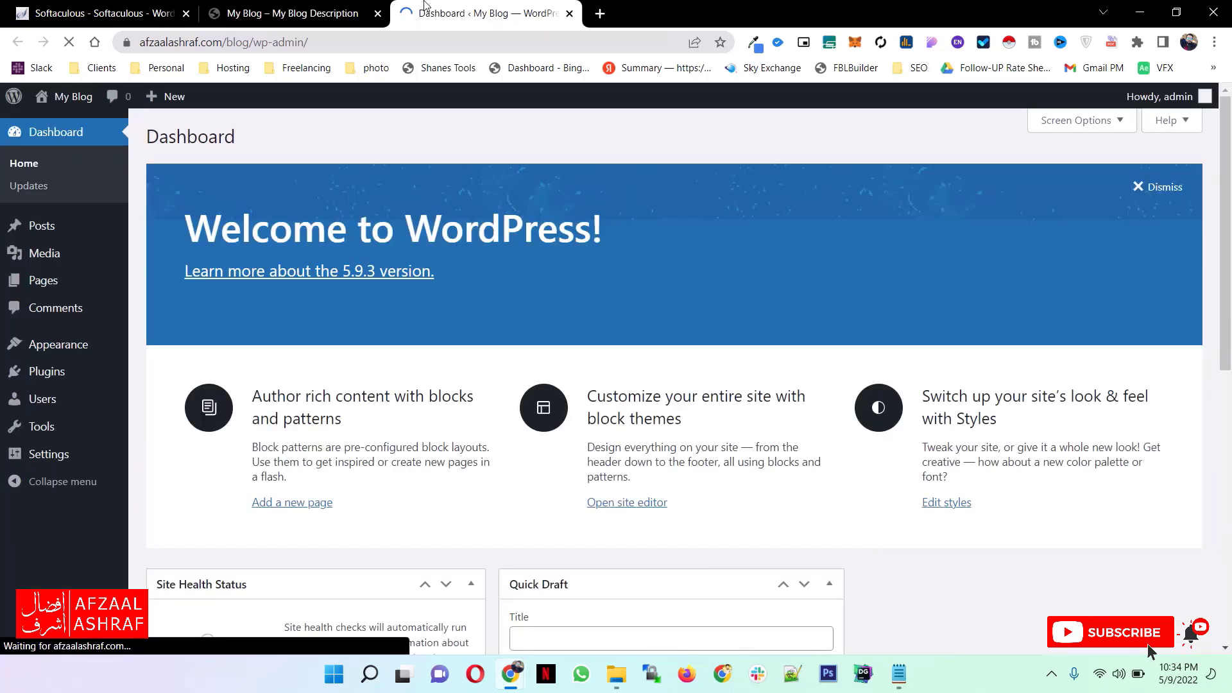
click(164, 7)
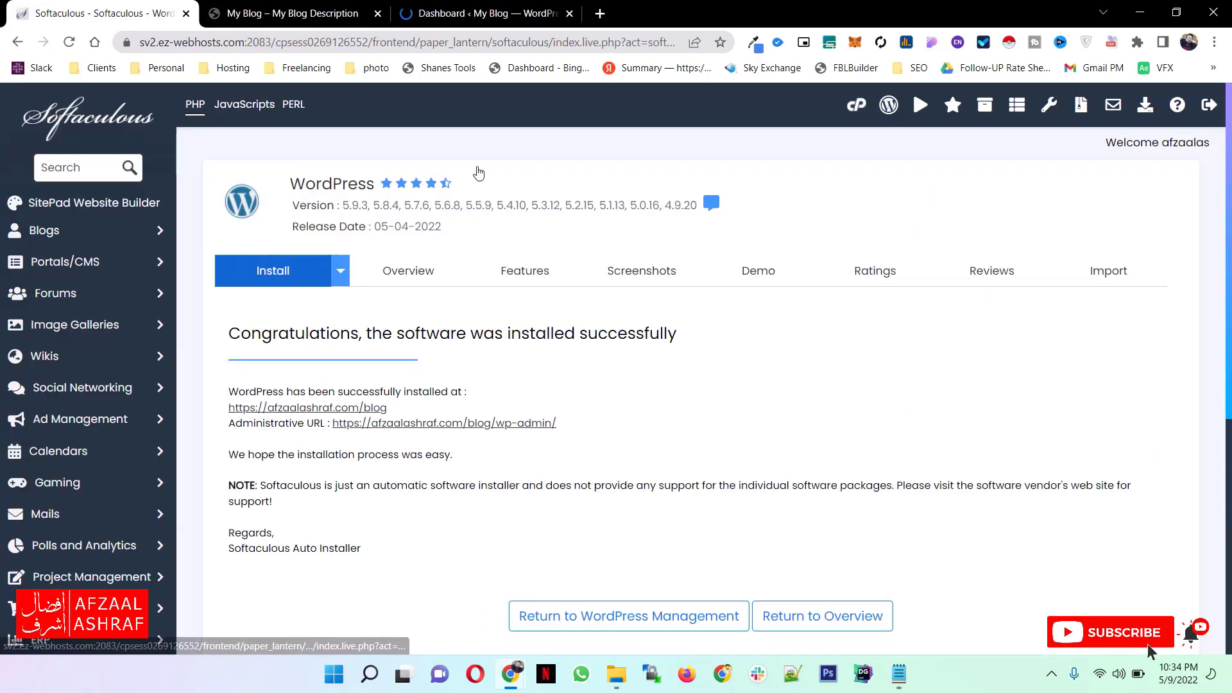
click(483, 9)
click(103, 12)
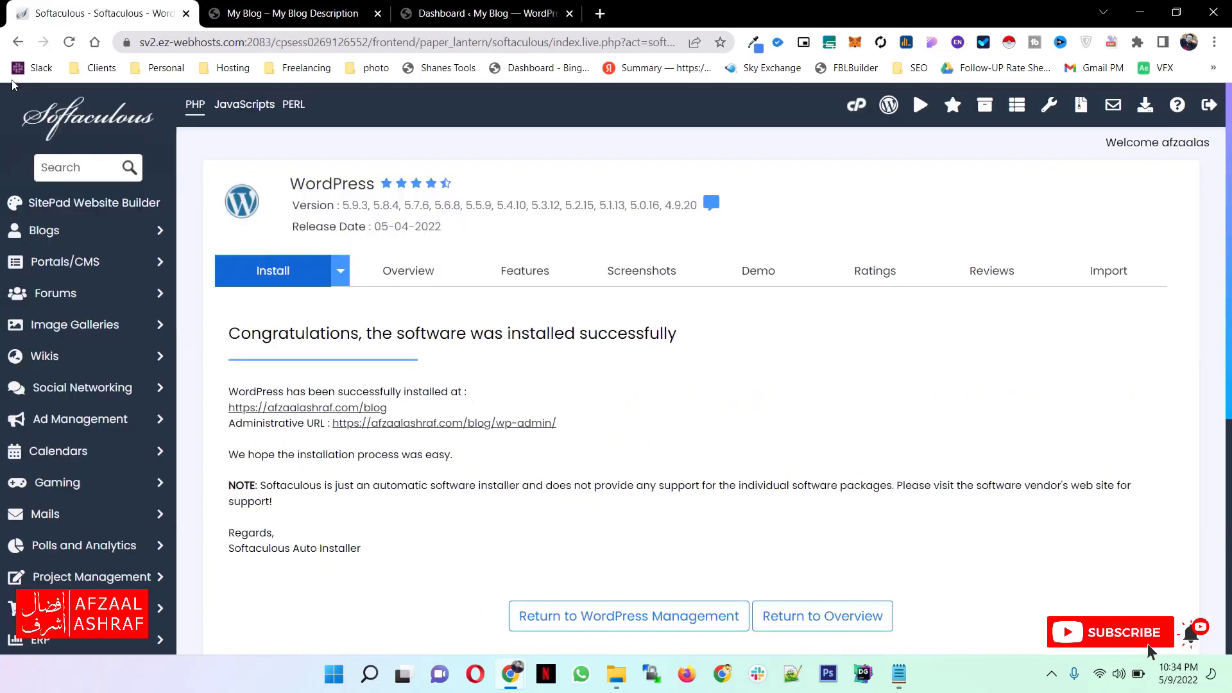
- Return to the cPanel main page and open File Manager in a new tab
click(18, 42)
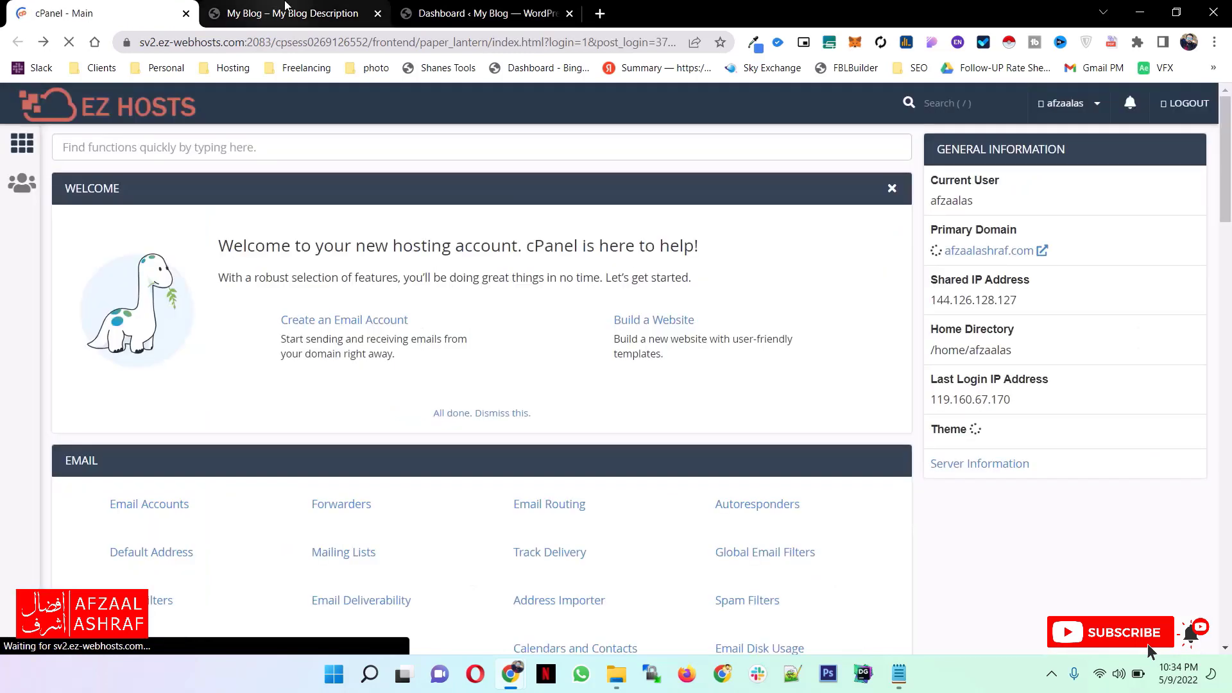
click(434, 8)
key(ctrl+shift+Tab)
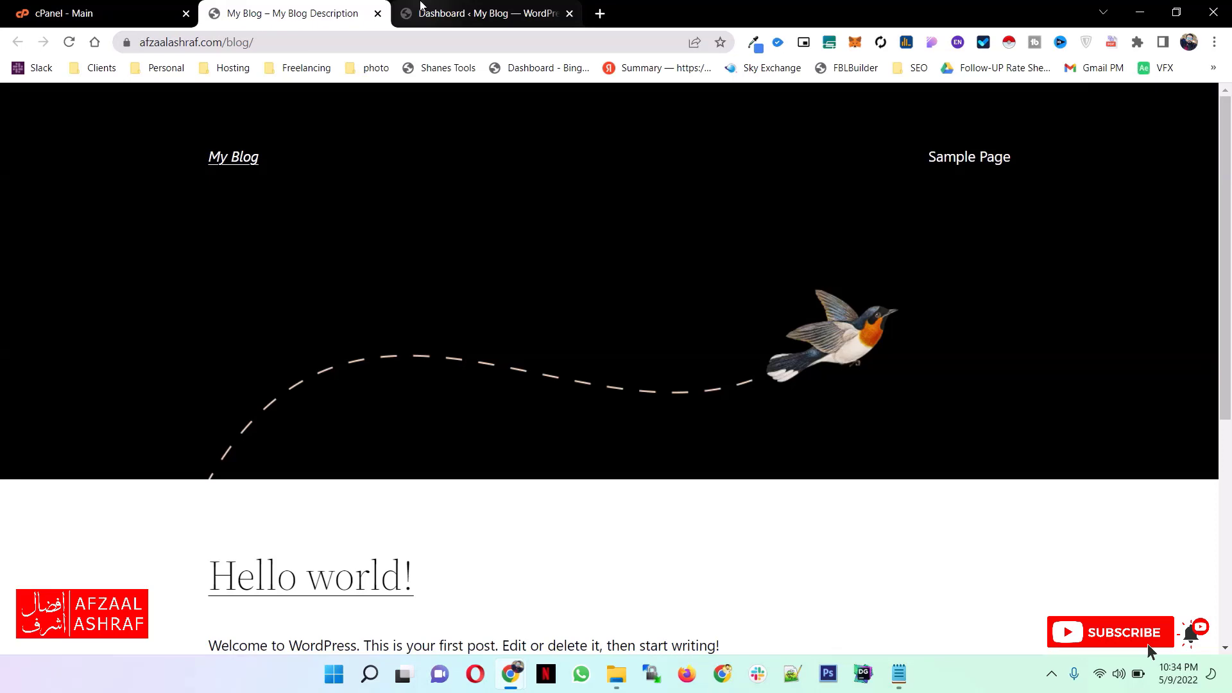
click(422, 8)
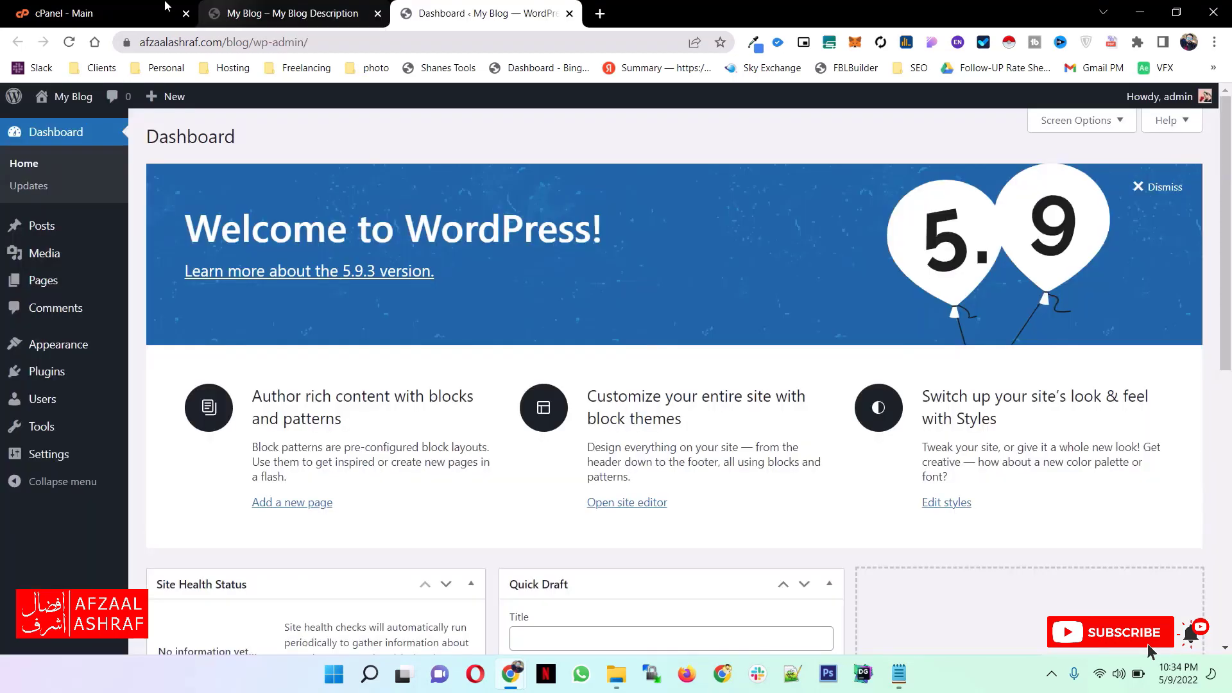
click(165, 8)
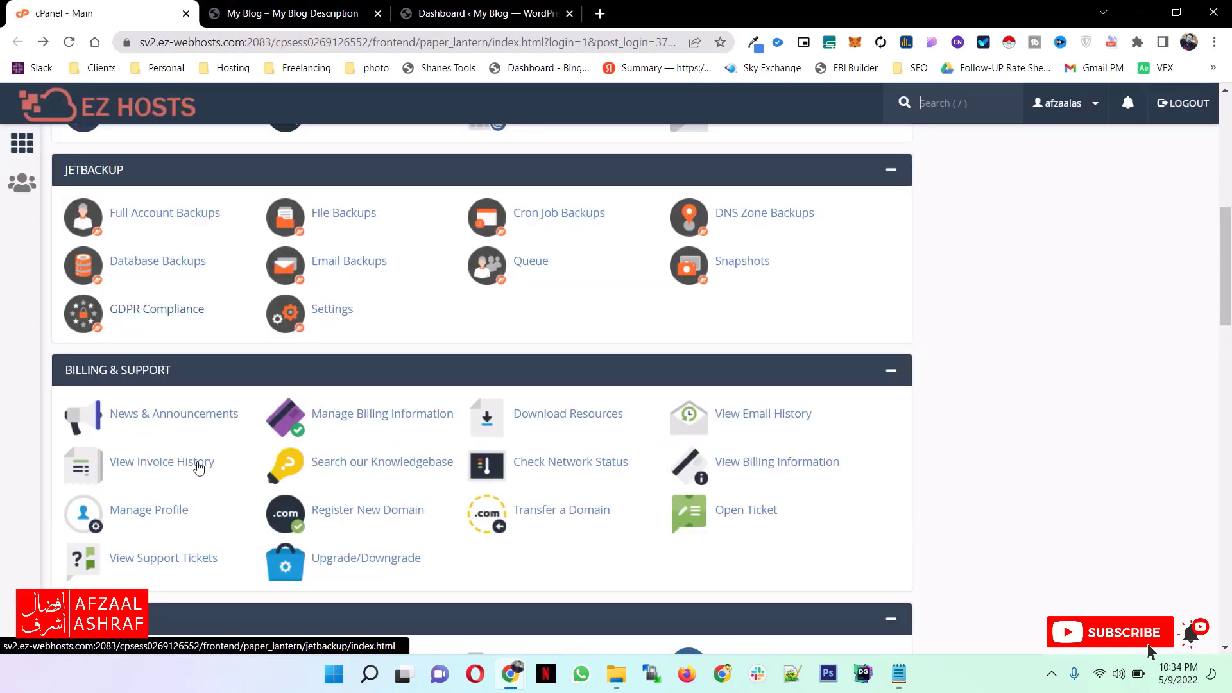
scroll(198, 468, down, 4)
middle_click(156, 401)
click(264, 12)
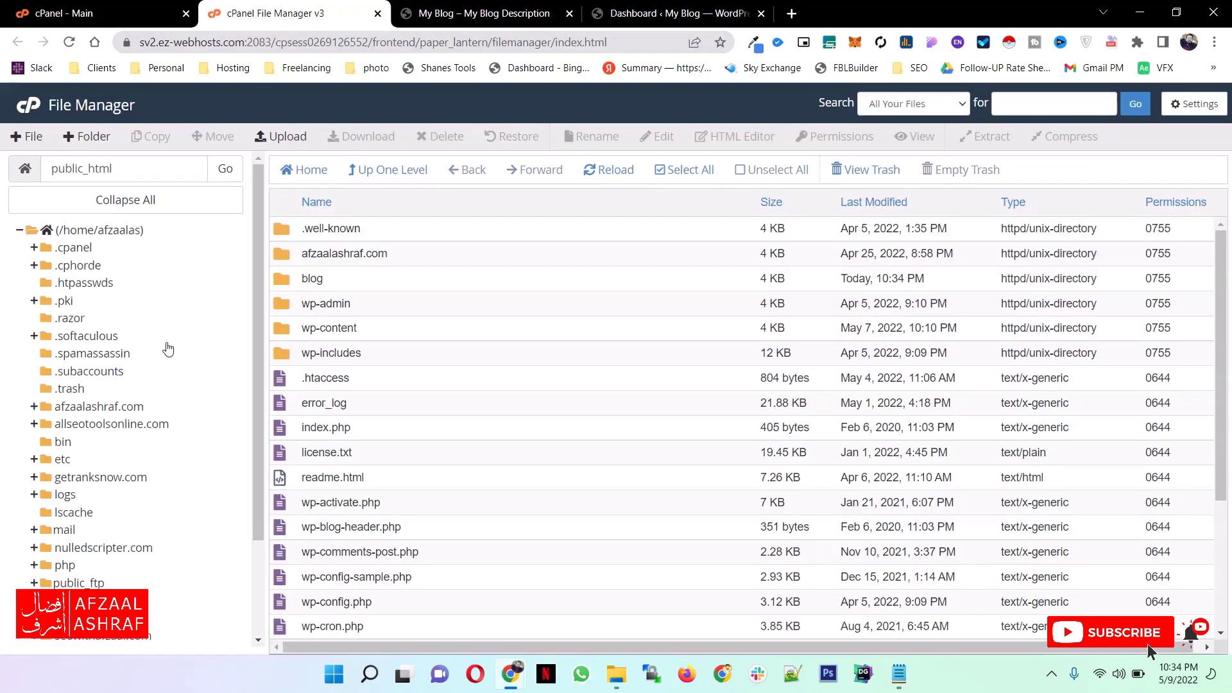
- Expand the public_html folder in the directory tree and examine the blog folder's last modified time
scroll(124, 392, down, 2)
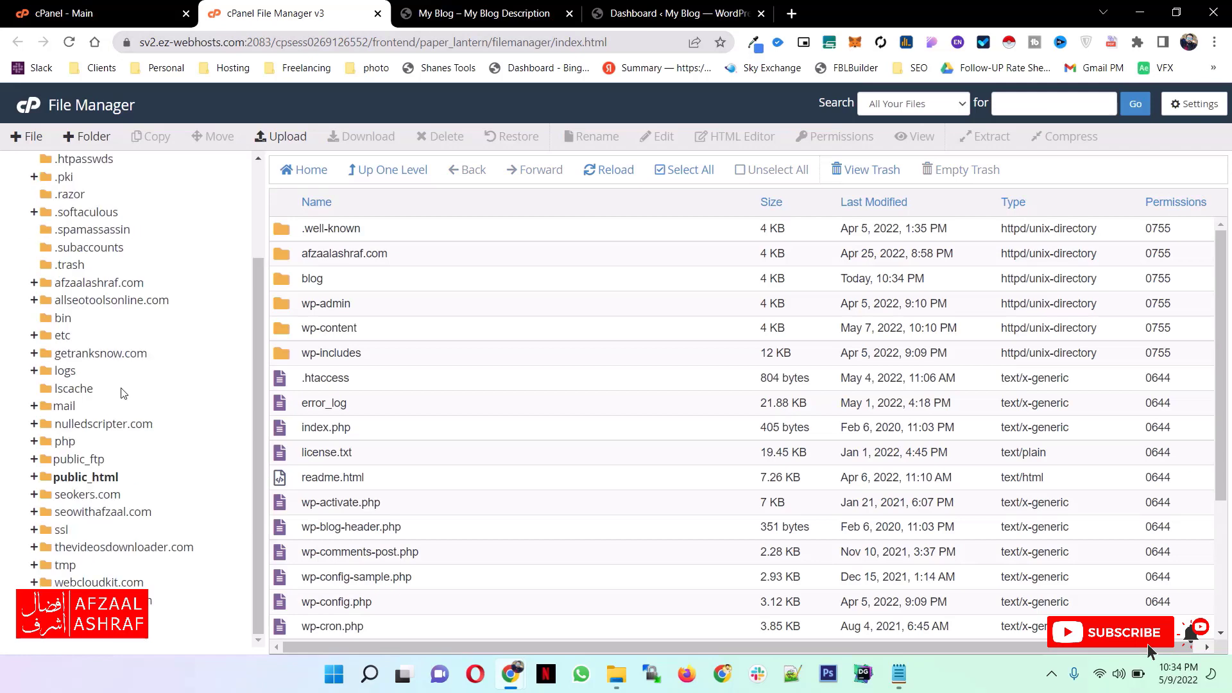
click(116, 476)
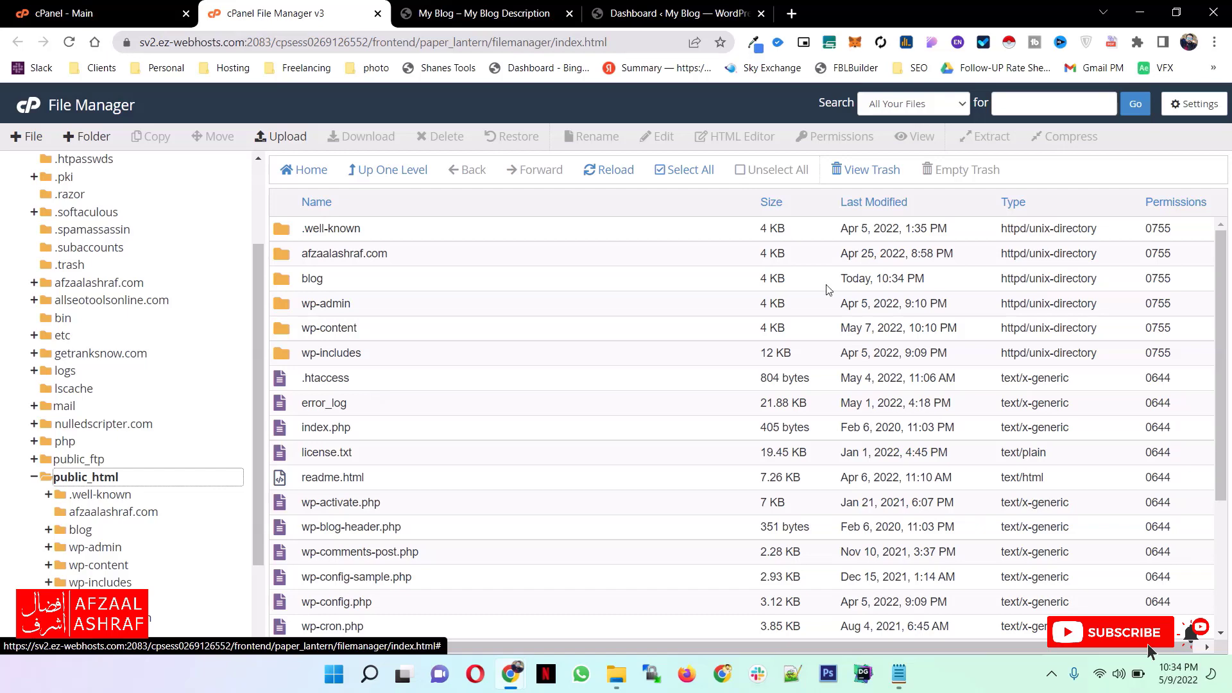
click(919, 278)
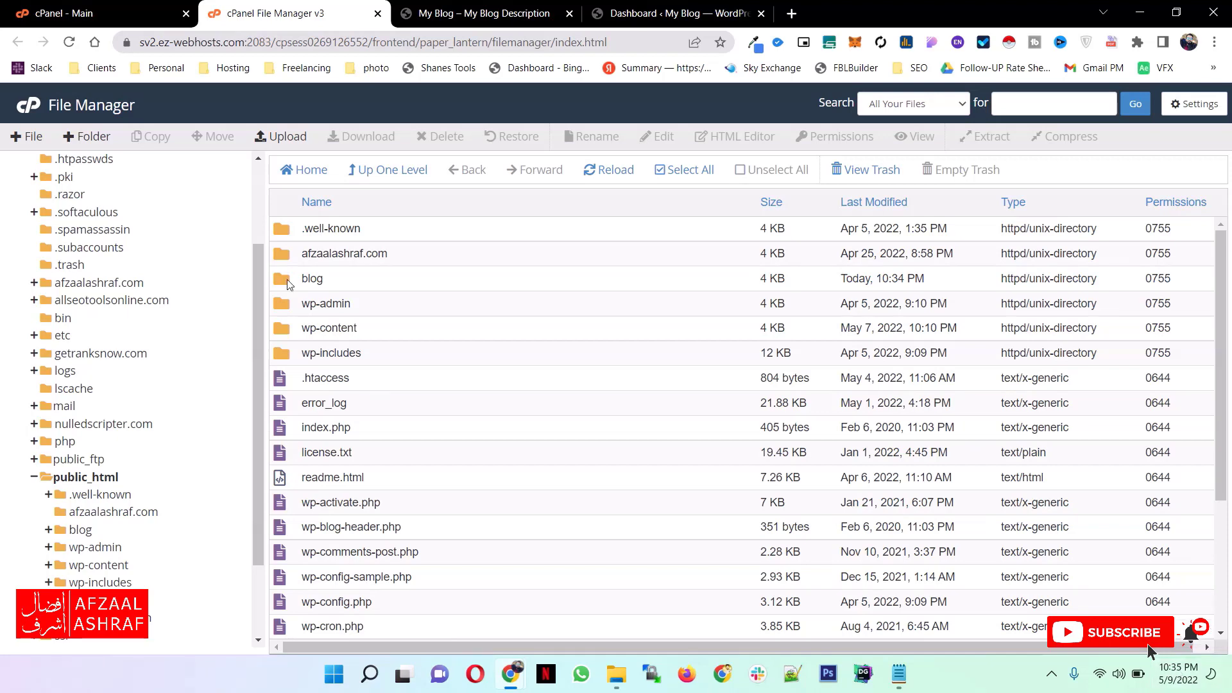
- Open the blog folder to view its WordPress files and look at the blog's homepage from the top
double_click(286, 279)
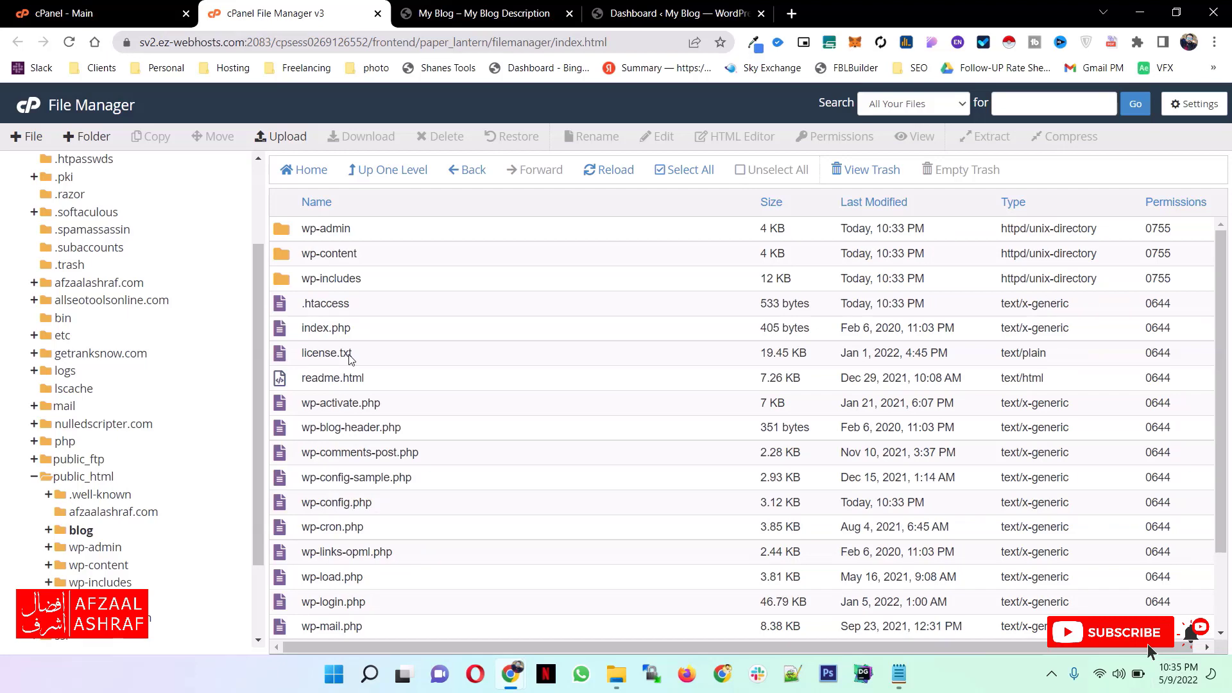
scroll(345, 280, down, 2)
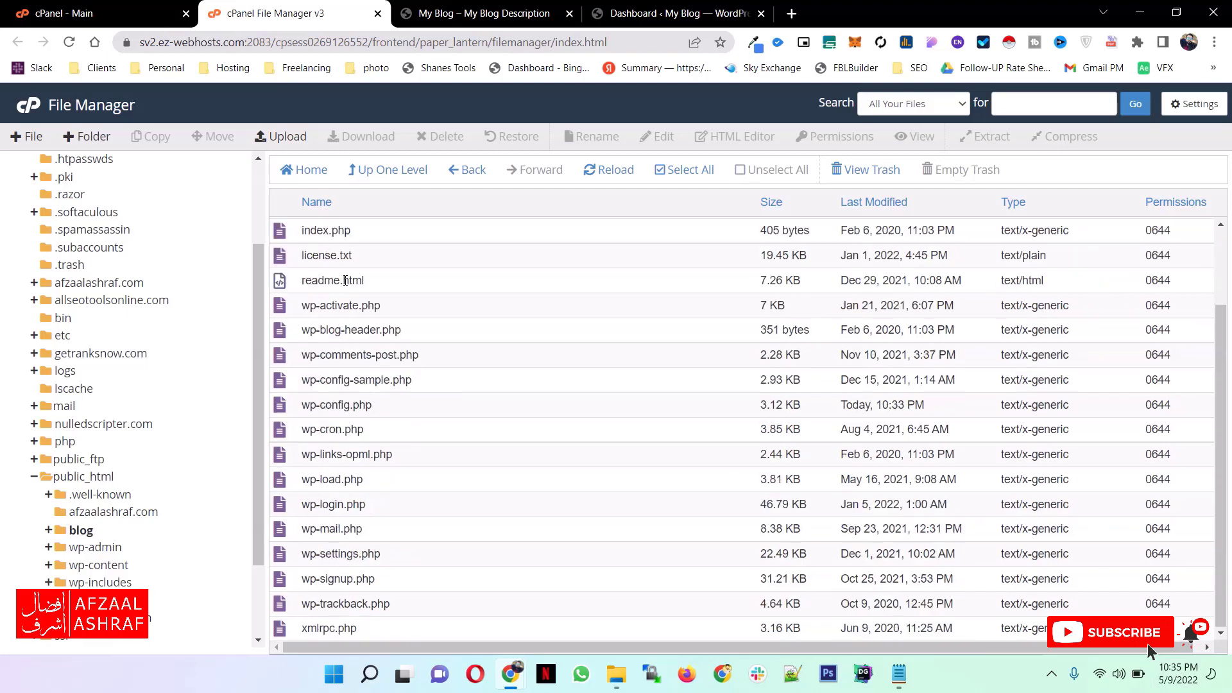
key(ctrl+Tab)
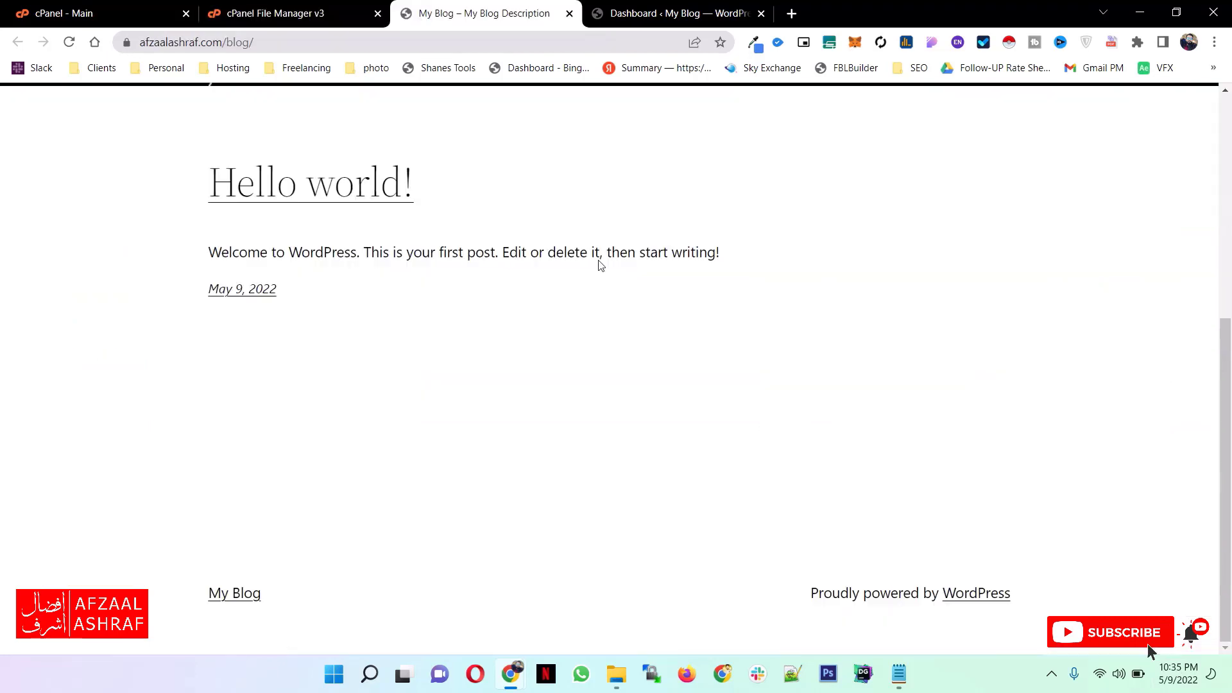
scroll(600, 263, up, 5)
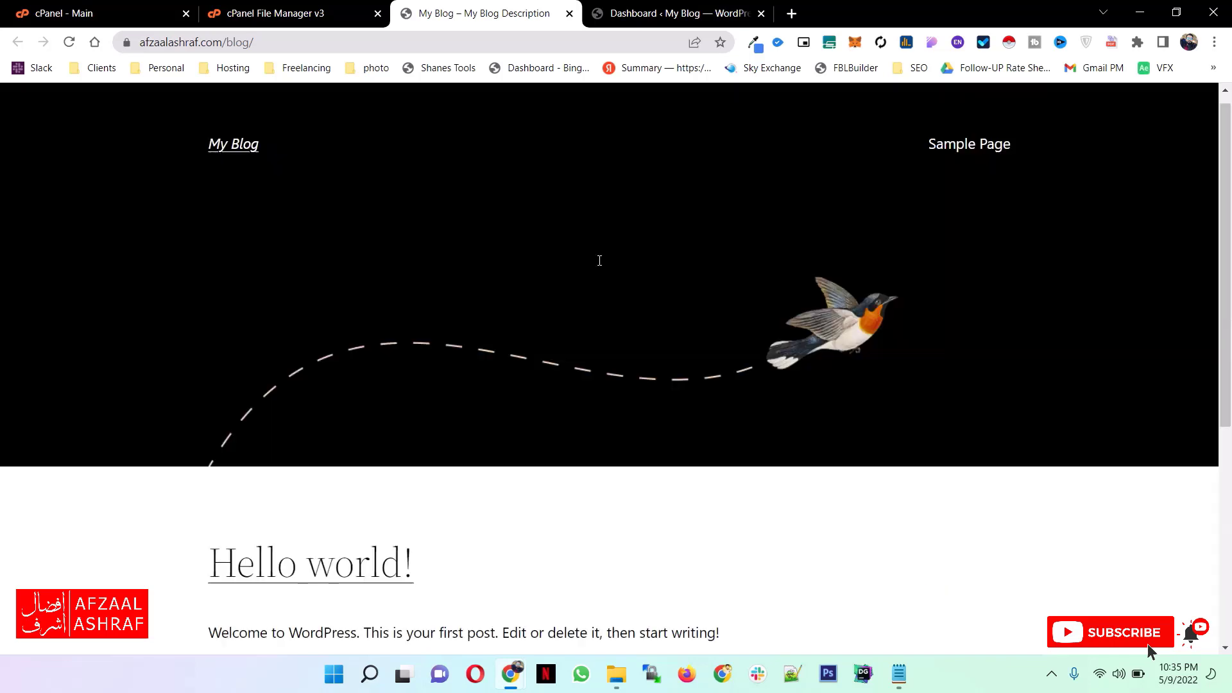
scroll(596, 255, up, 1)
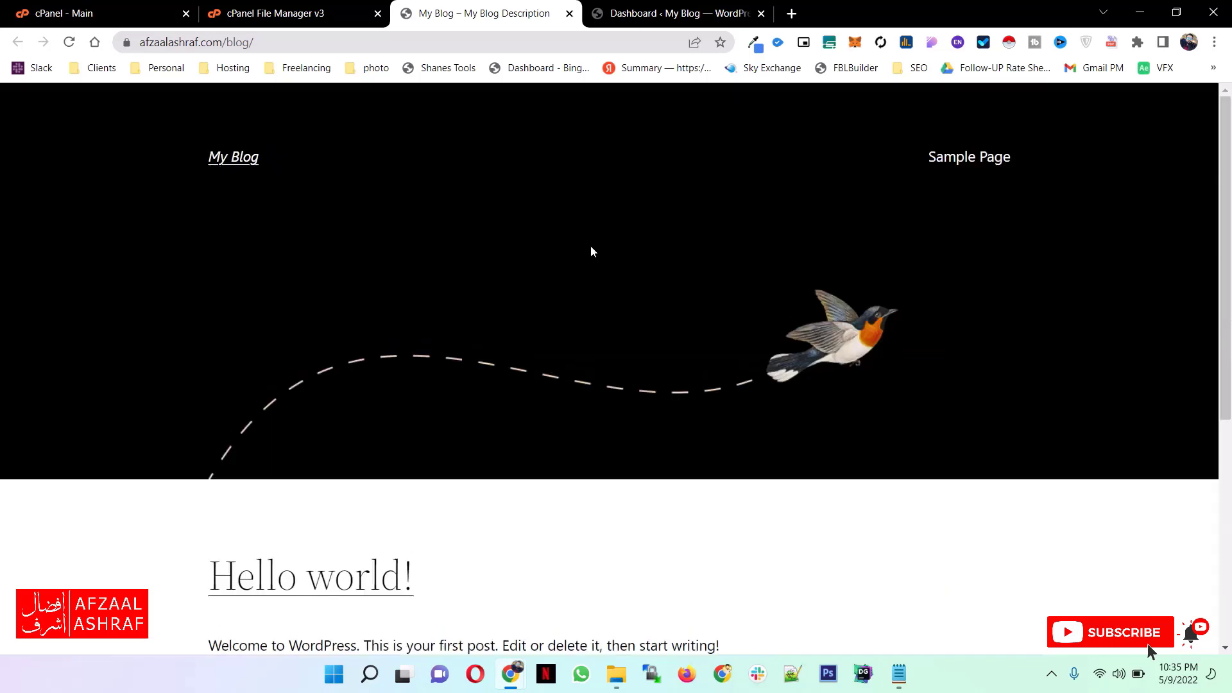
- Return to the start of the blog folder's file list and look at the blog's WordPress dashboard
key(ctrl+shift+Tab)
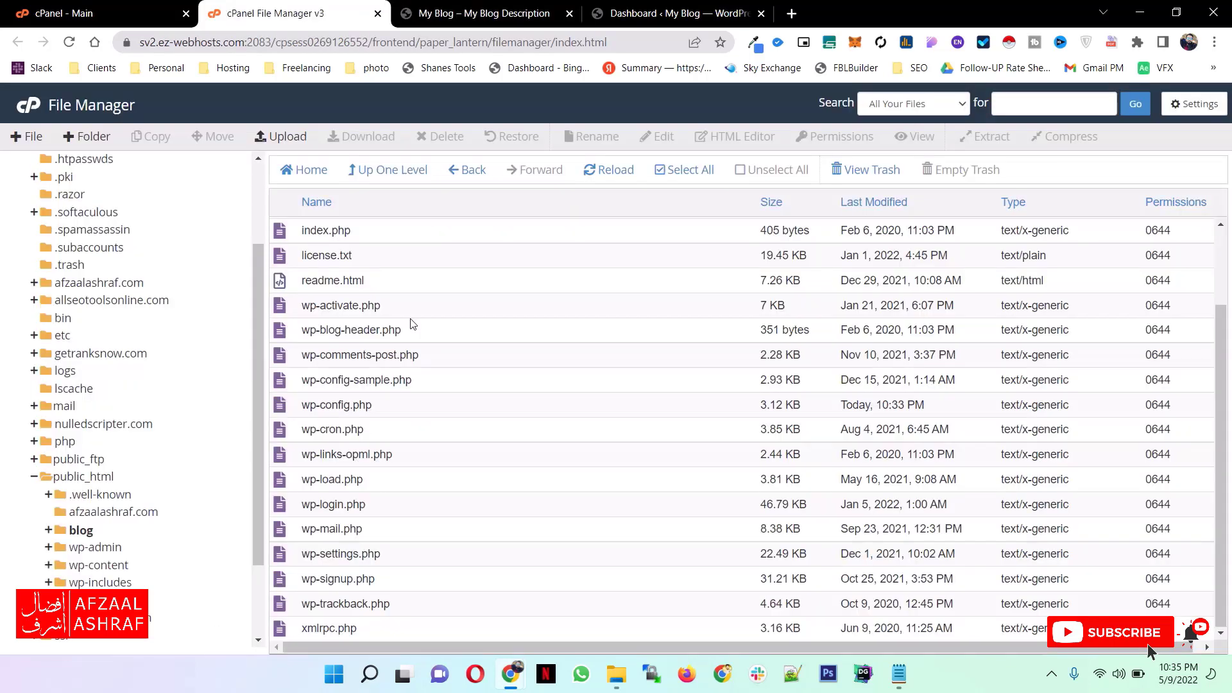
scroll(503, 274, up, 2)
key(ctrl+Tab)
key(ctrl+Tab)
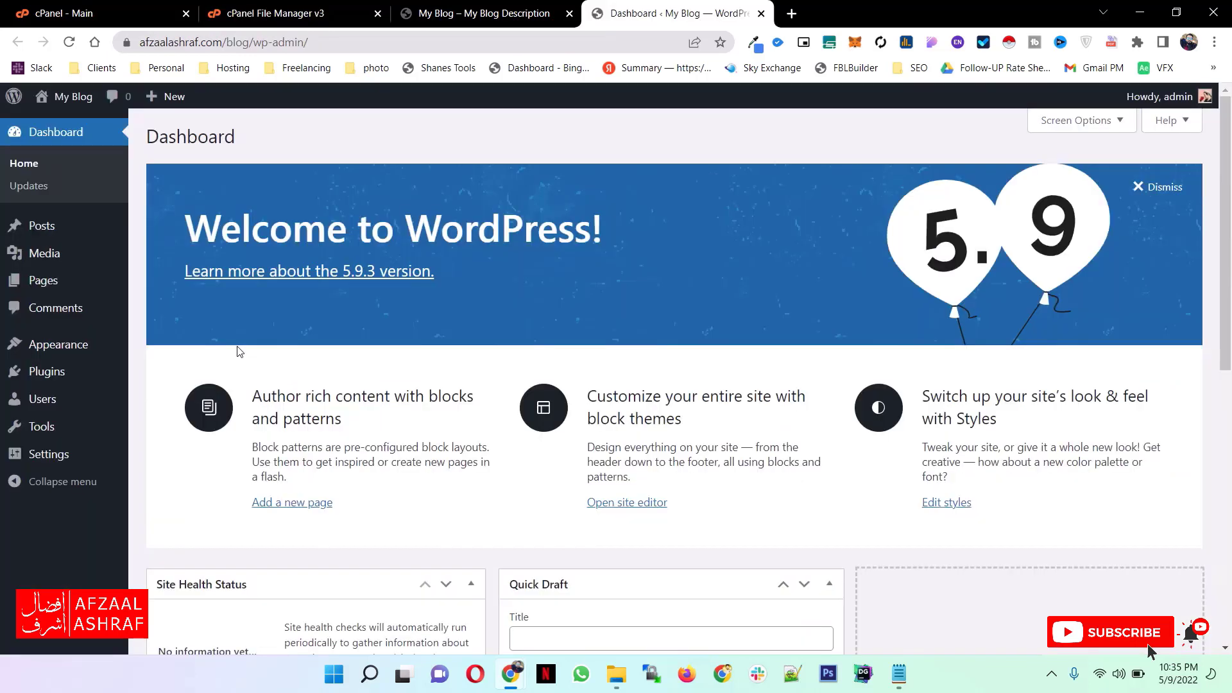
mouse_move(59, 359)
- Examine the complete list of WordPress folders and files inside the blog directory in File Manager
click(313, 17)
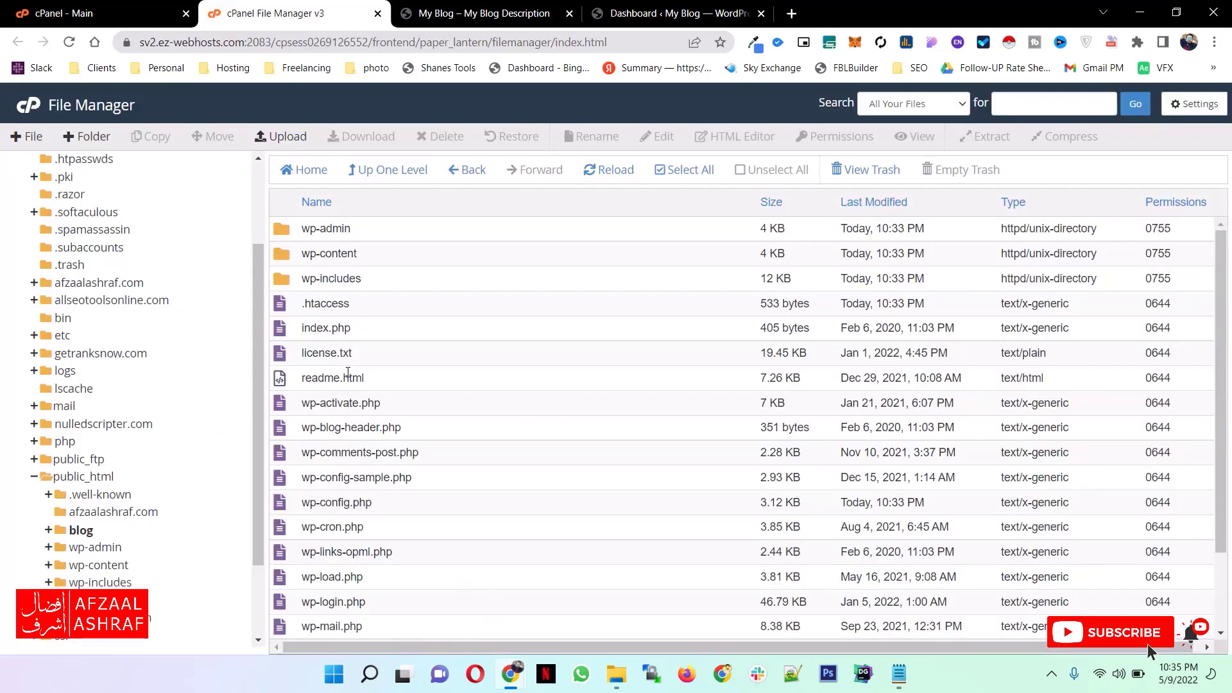
scroll(347, 372, down, 3)
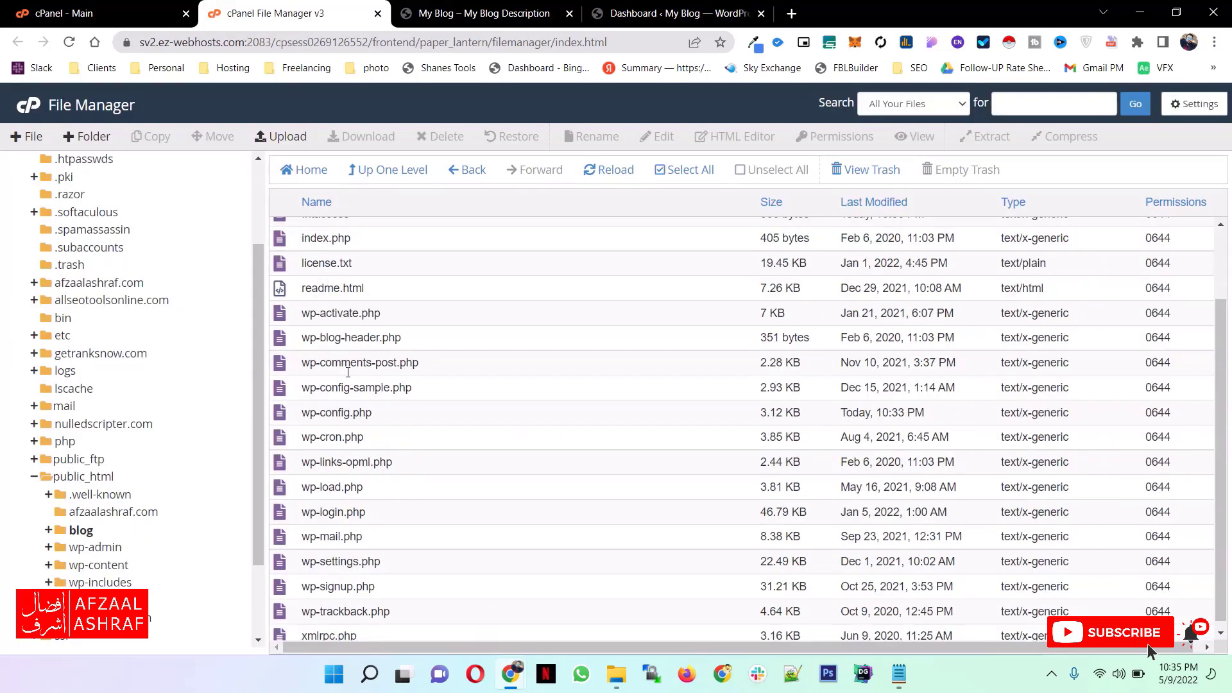
scroll(348, 373, up, 3)
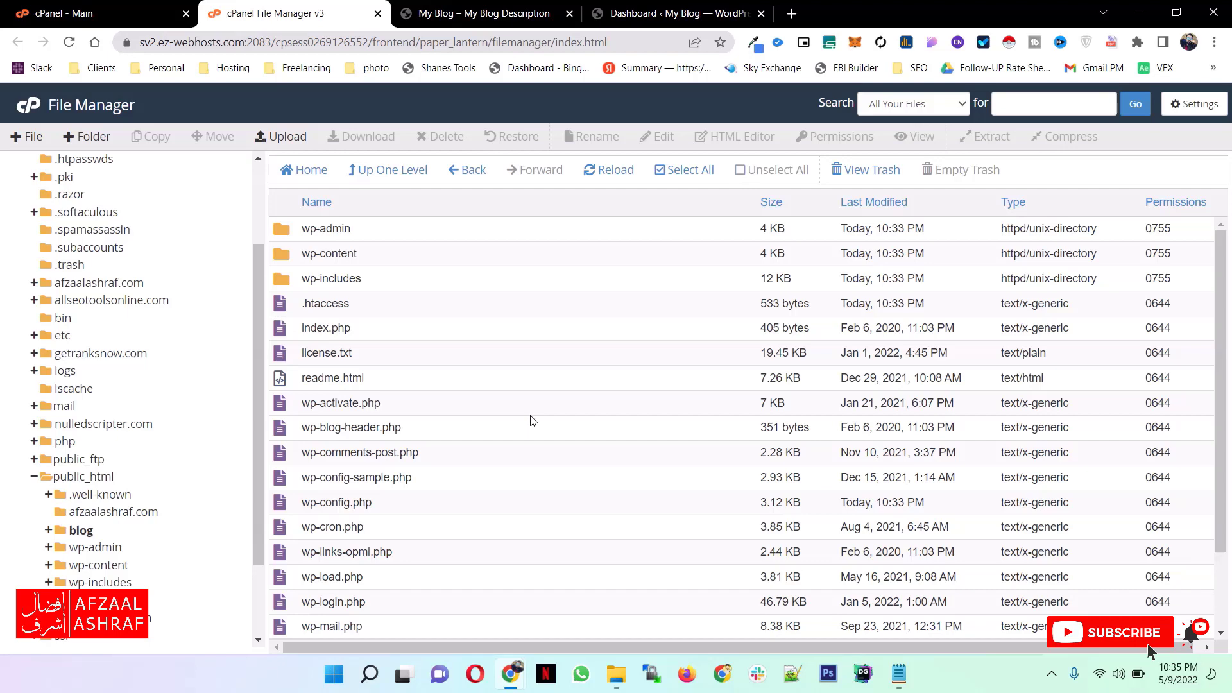
scroll(531, 421, down, 2)
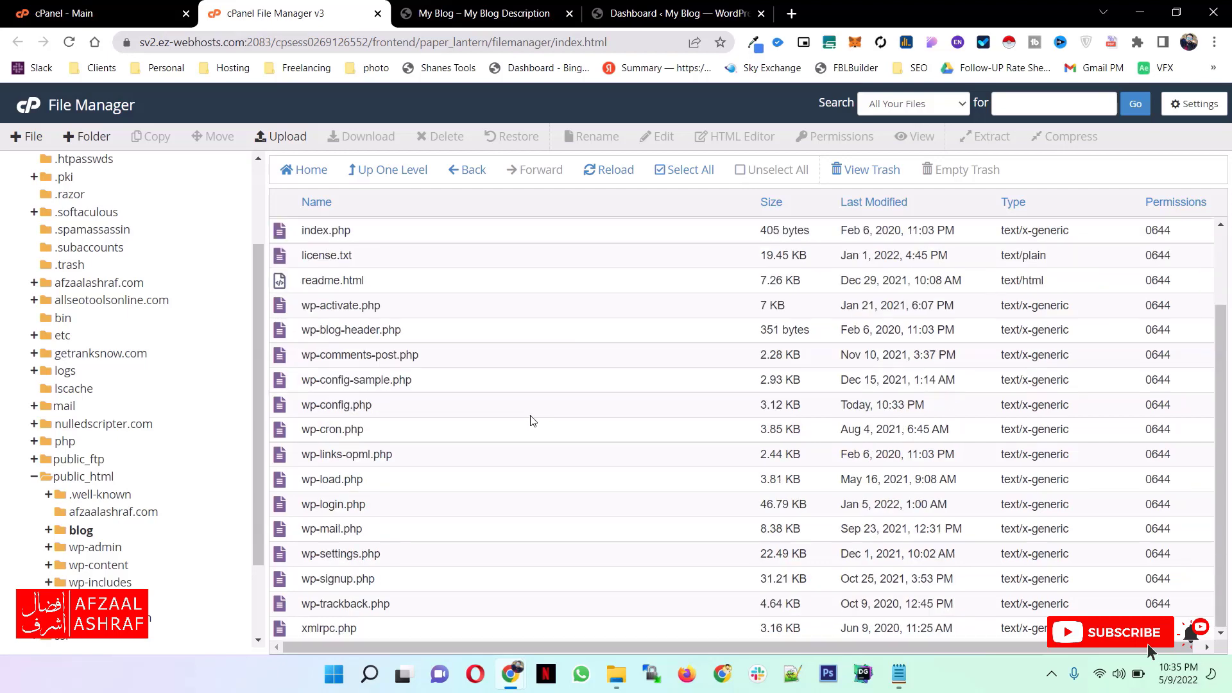
scroll(523, 417, up, 2)
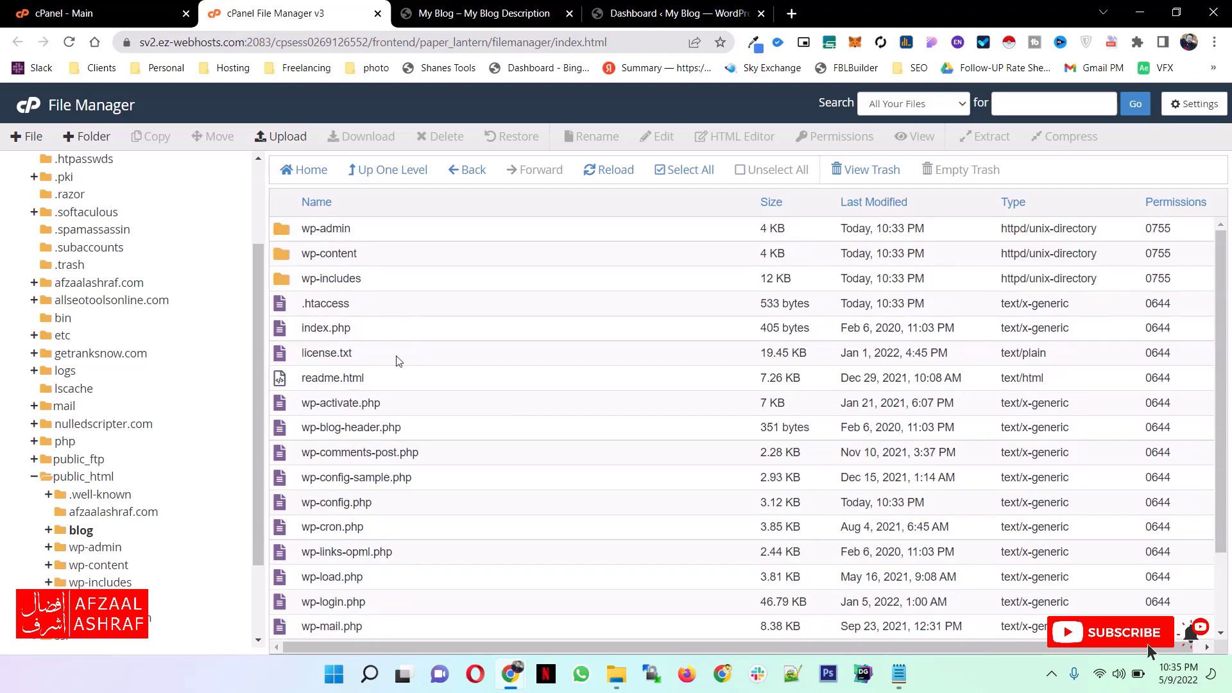
- Open the blog's wp-content folder and view the contents of its plugins subfolder
double_click(286, 256)
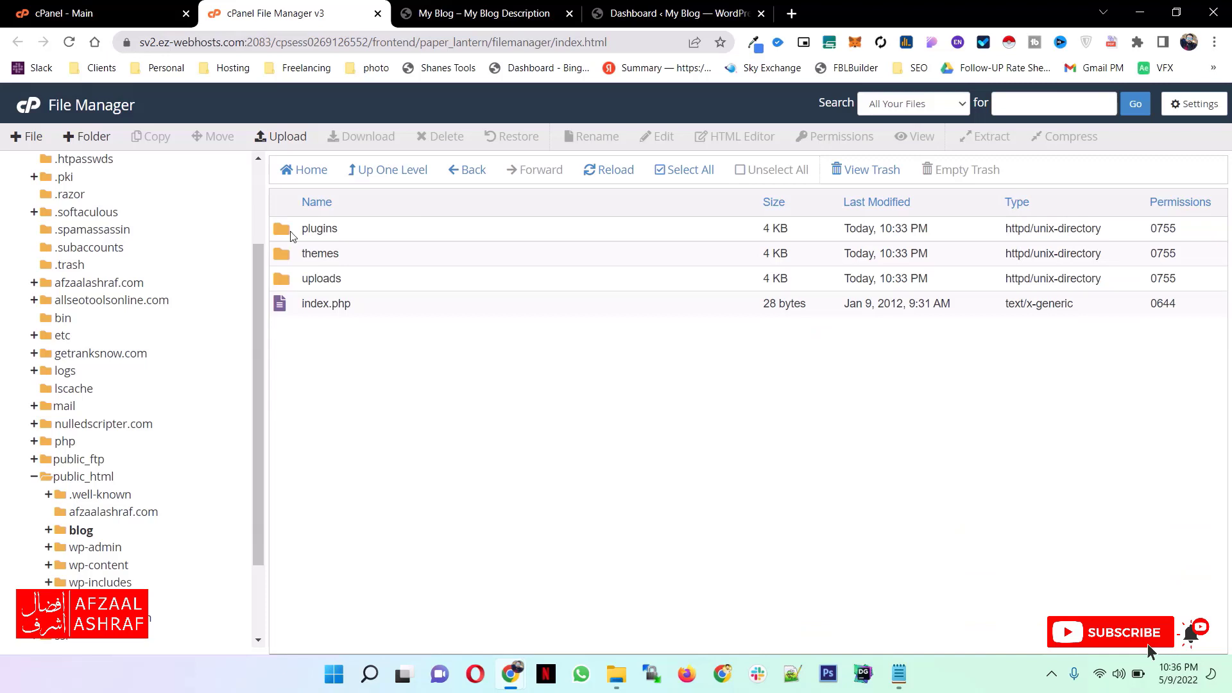
click(287, 259)
click(287, 283)
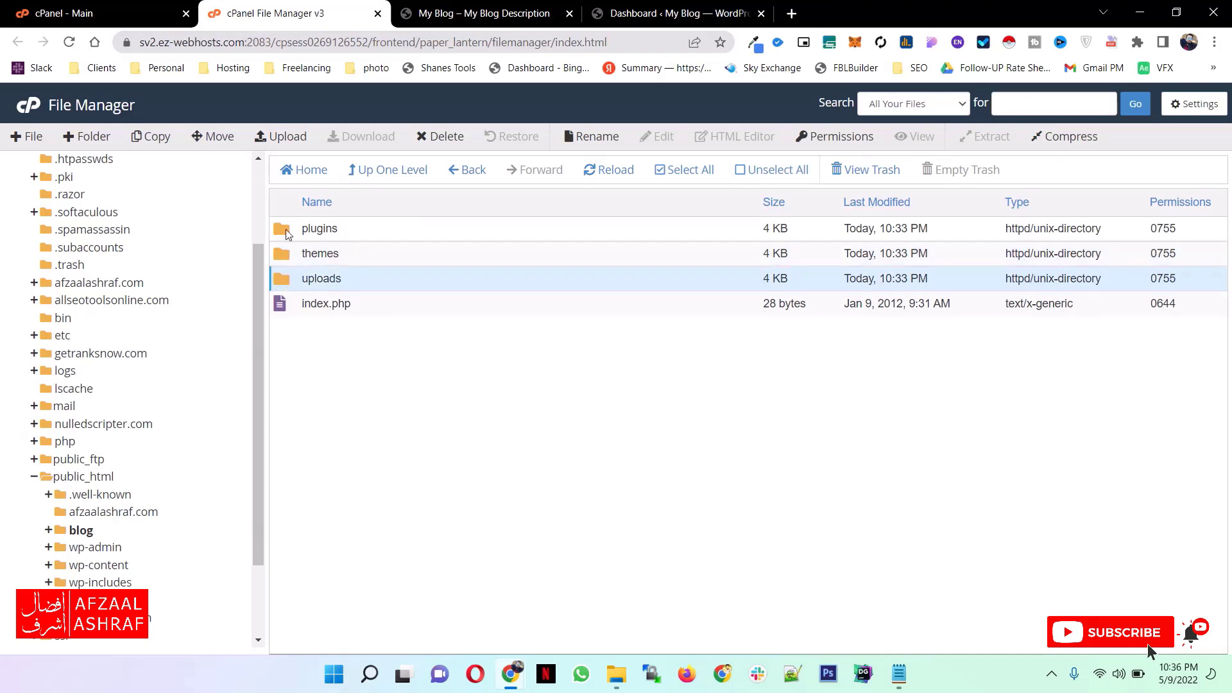
double_click(287, 234)
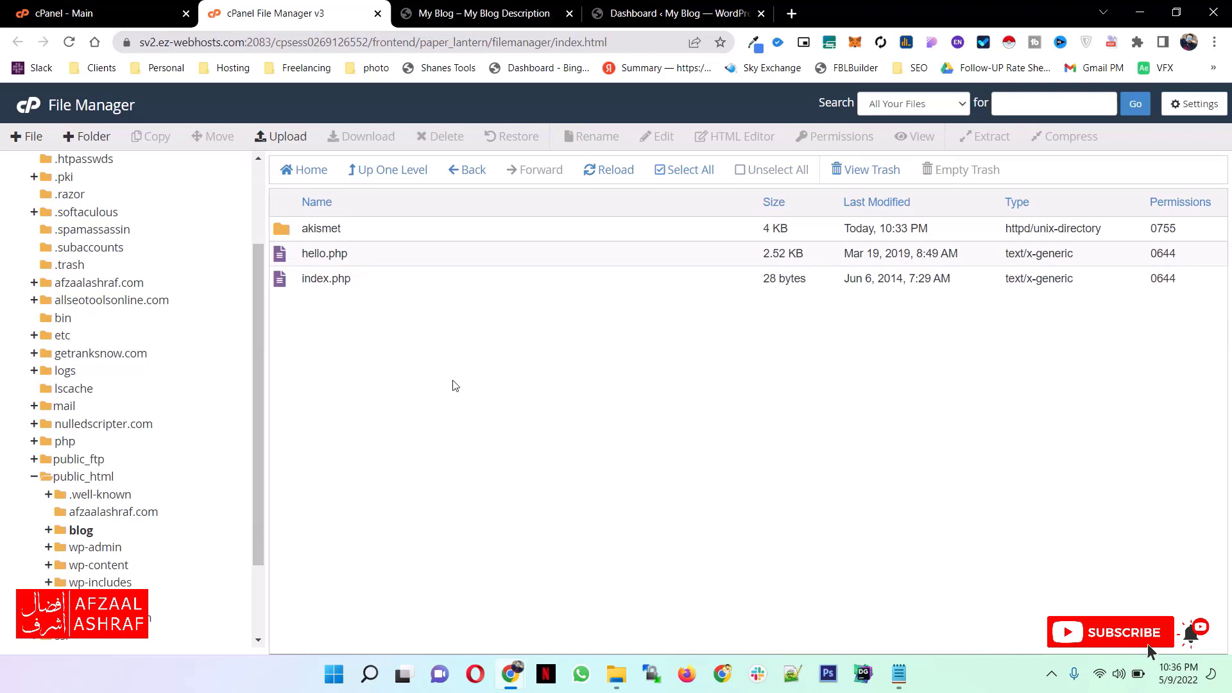
- Open the Add Plugins page in the blog's WordPress dashboard and browse the featured plugins
key(ctrl+4)
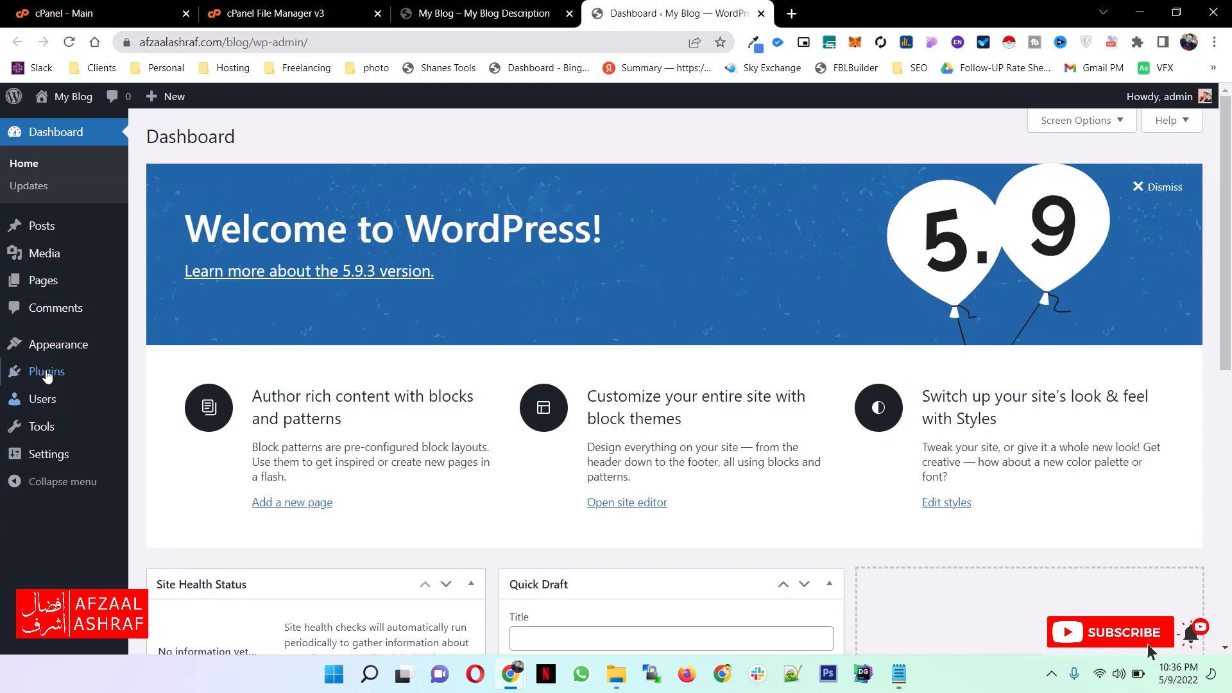
click(47, 372)
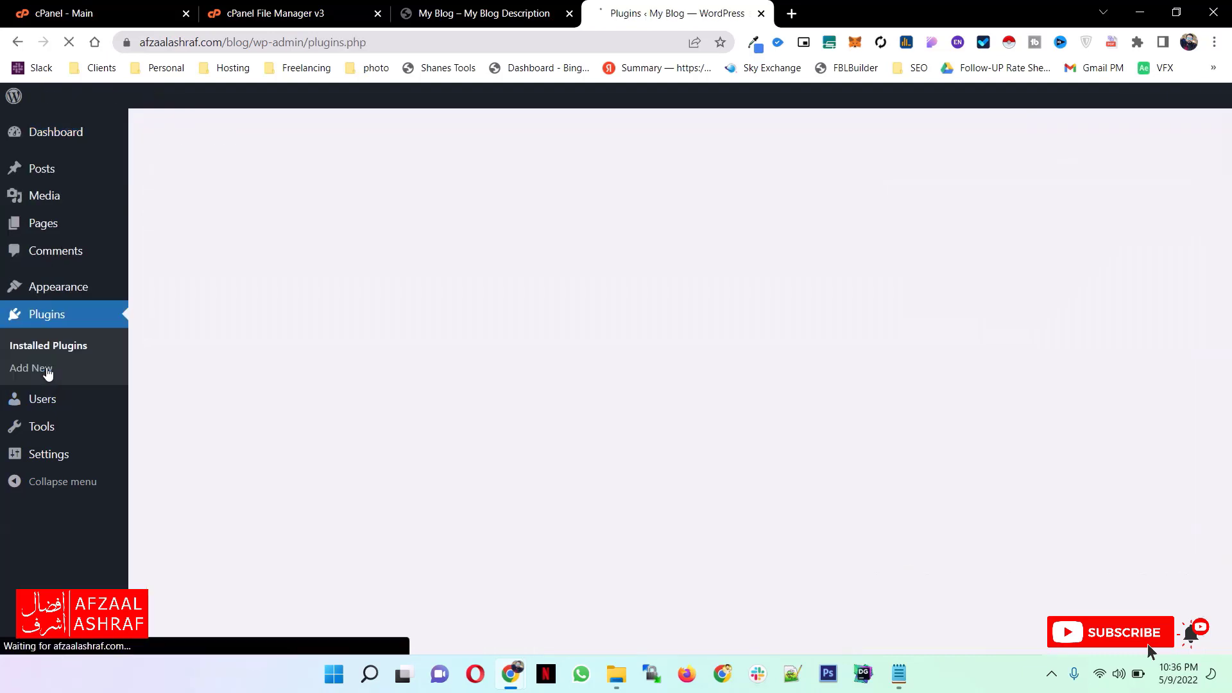
click(264, 150)
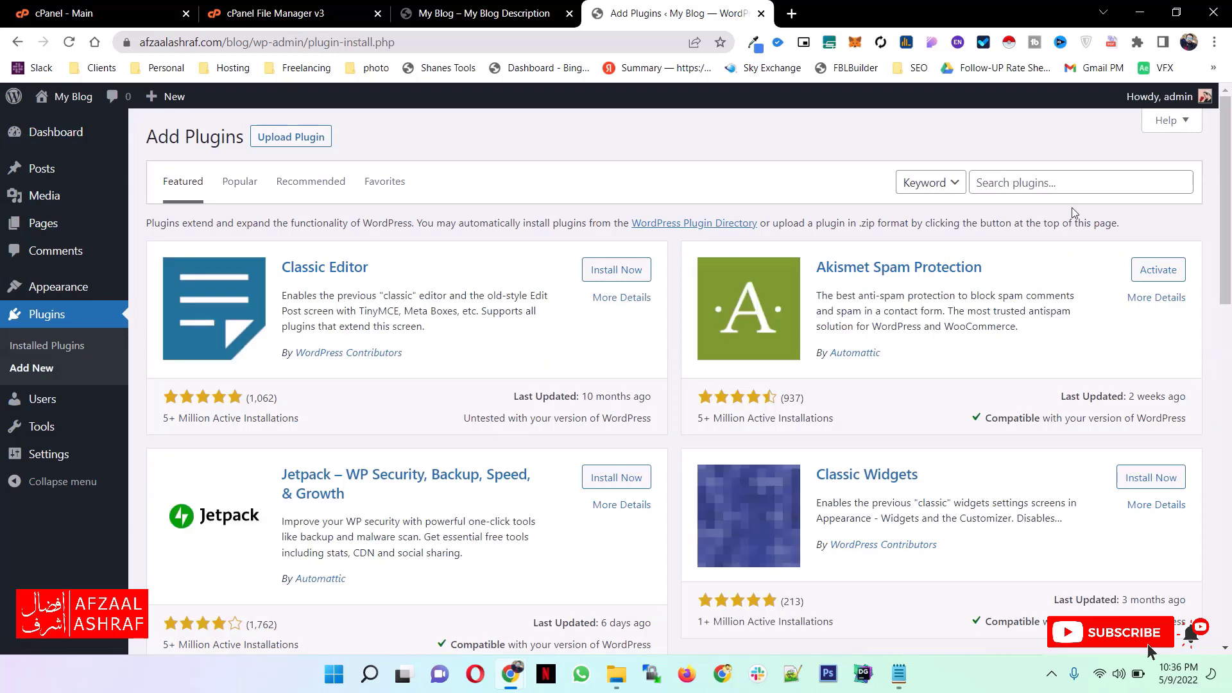
scroll(645, 365, down, 3)
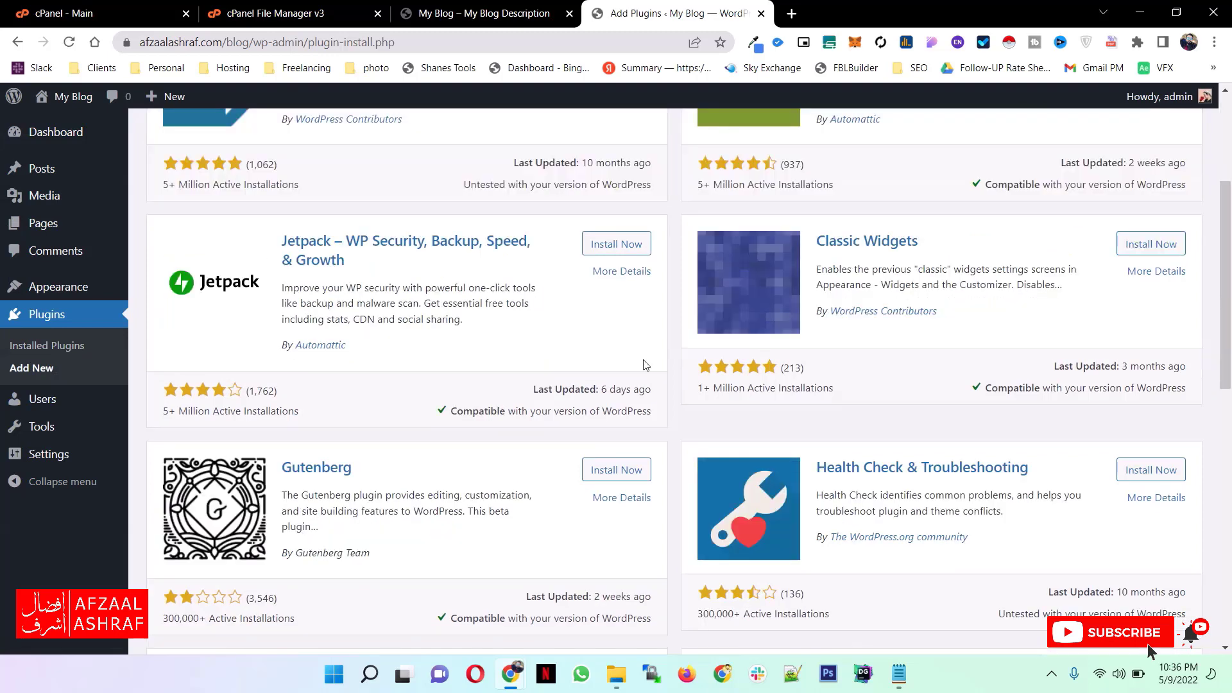
scroll(646, 365, down, 4)
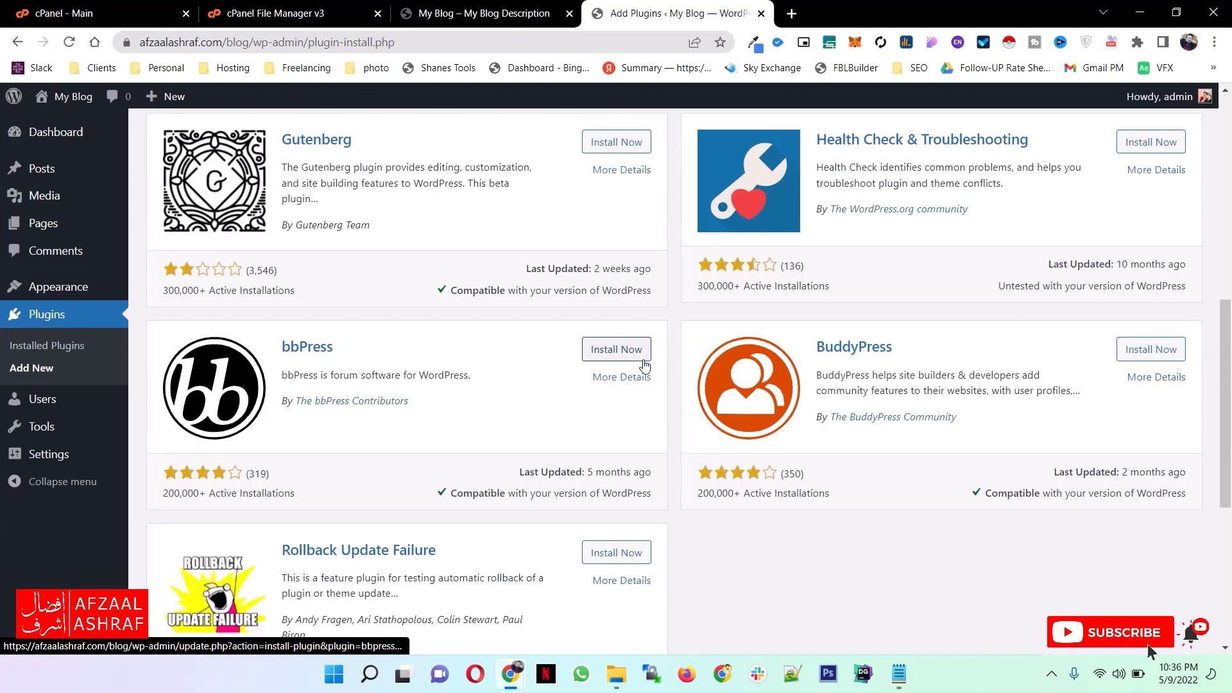
scroll(644, 364, up, 3)
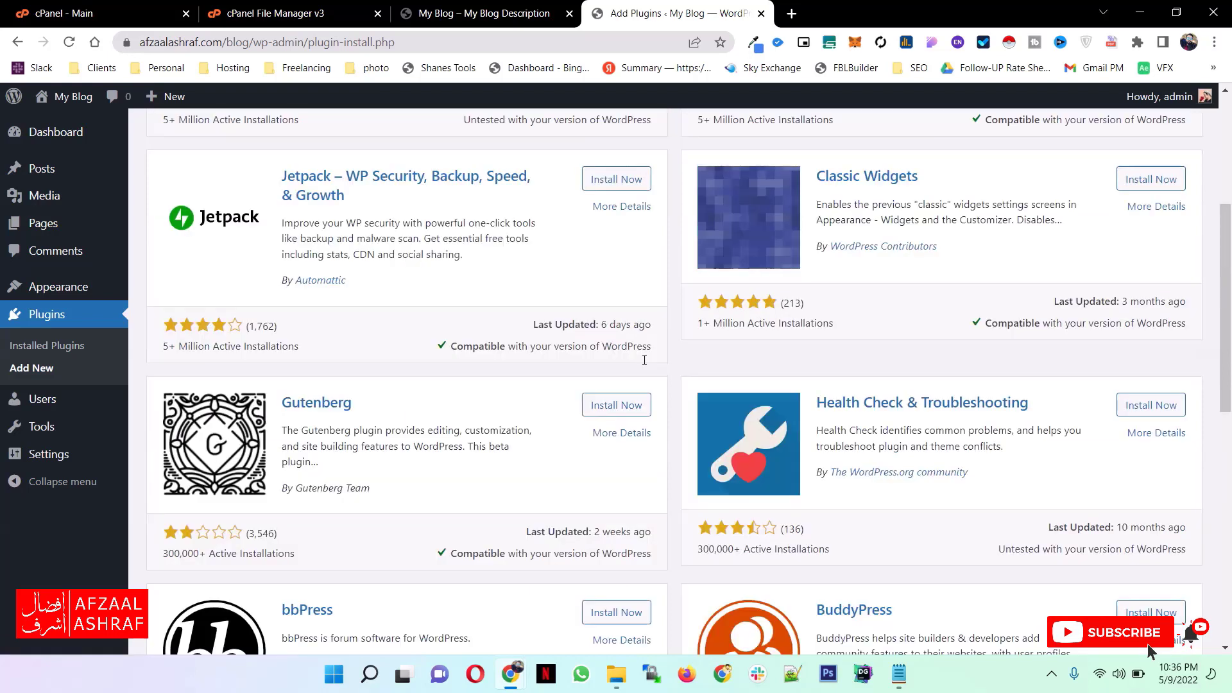
scroll(644, 360, up, 4)
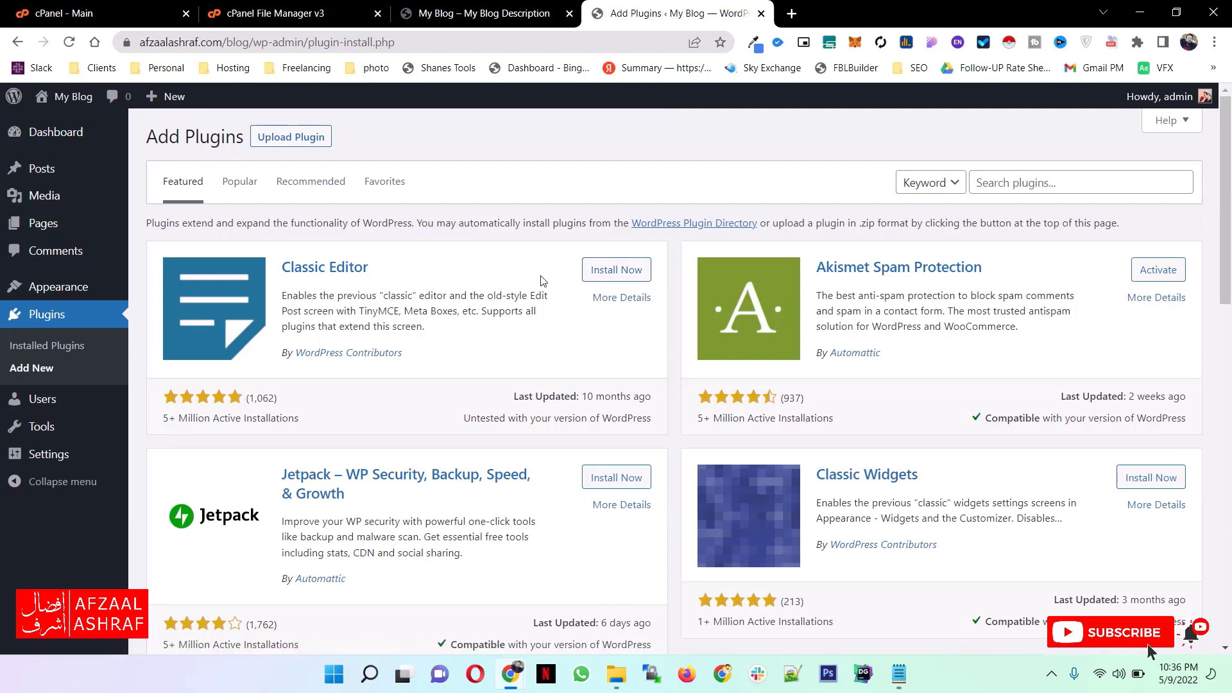
- Search the available WordPress plugins for "contact form"
click(1104, 186)
text(con)
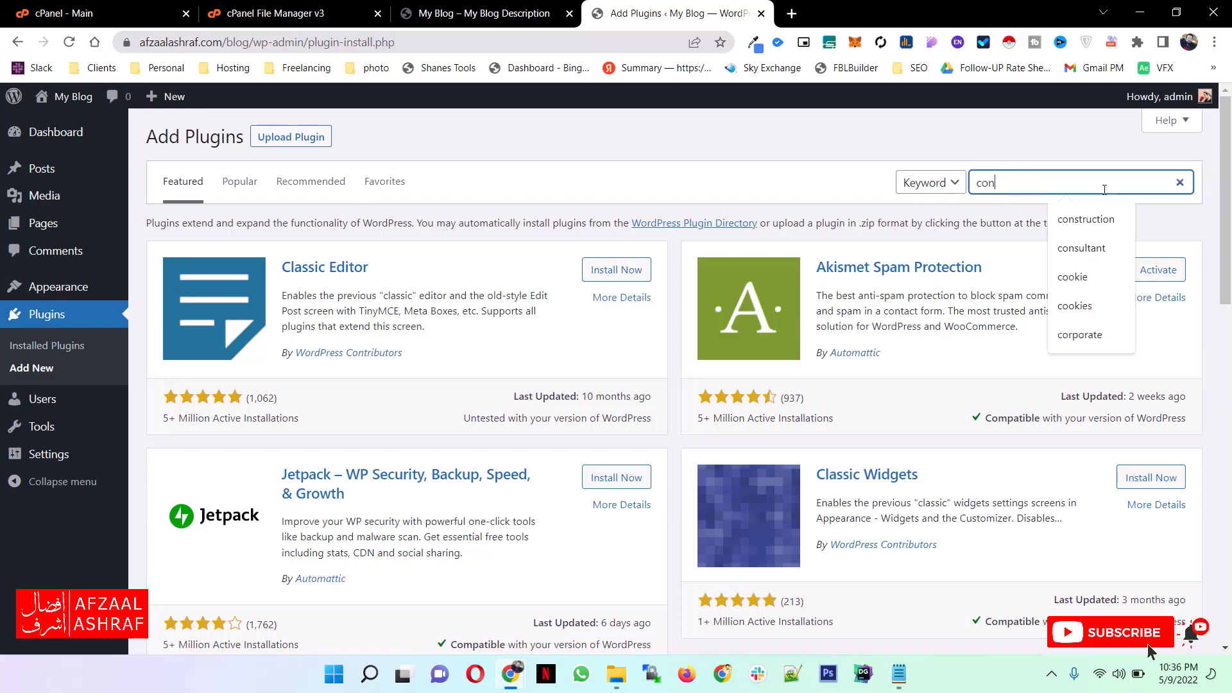
text(tact form)
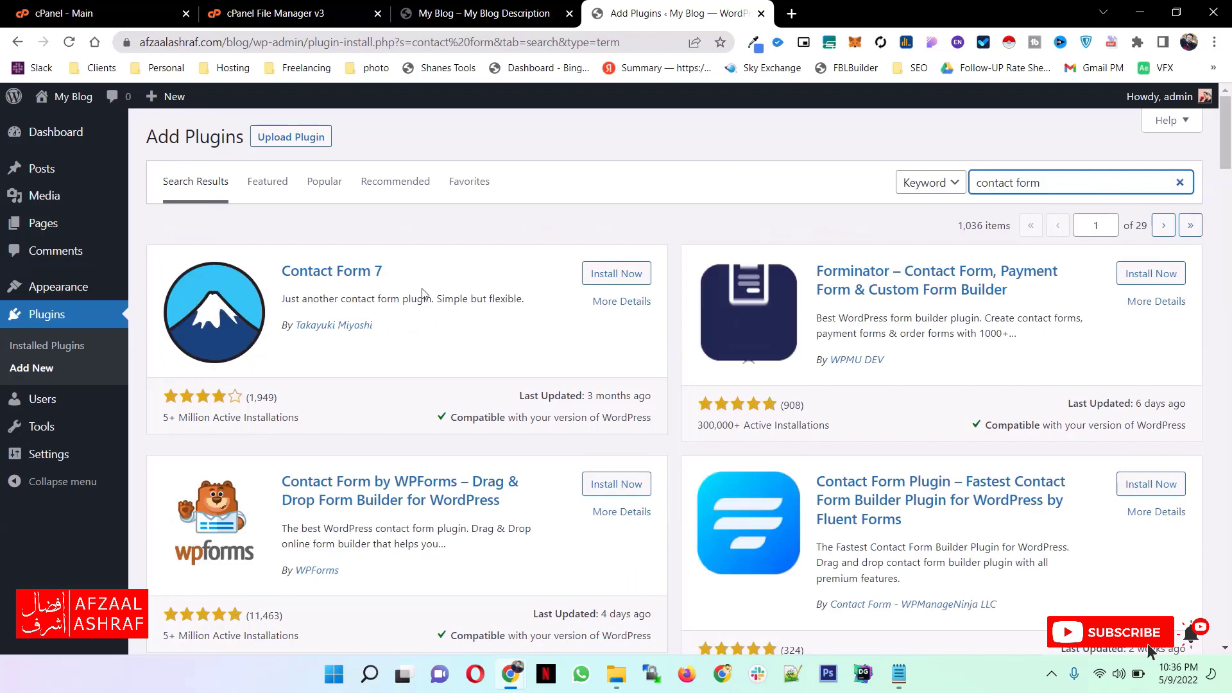
click(173, 421)
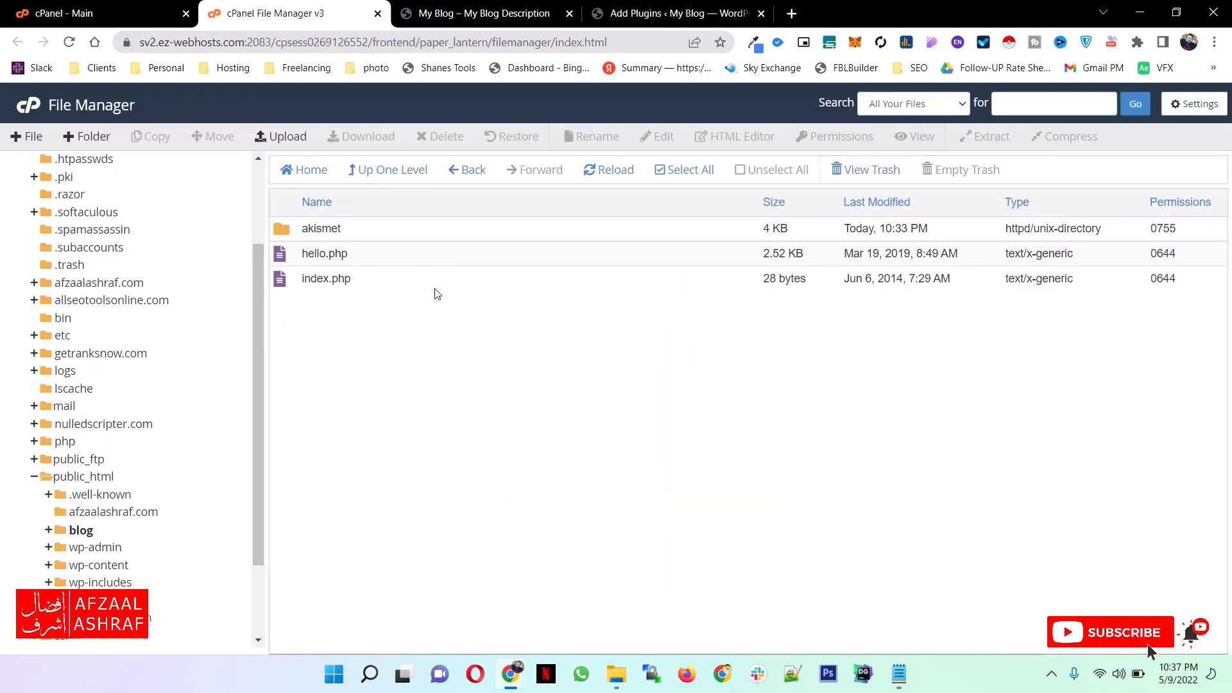
- In File Manager, open the themes folder inside wp-content and open its file upload page in a new tab
click(388, 170)
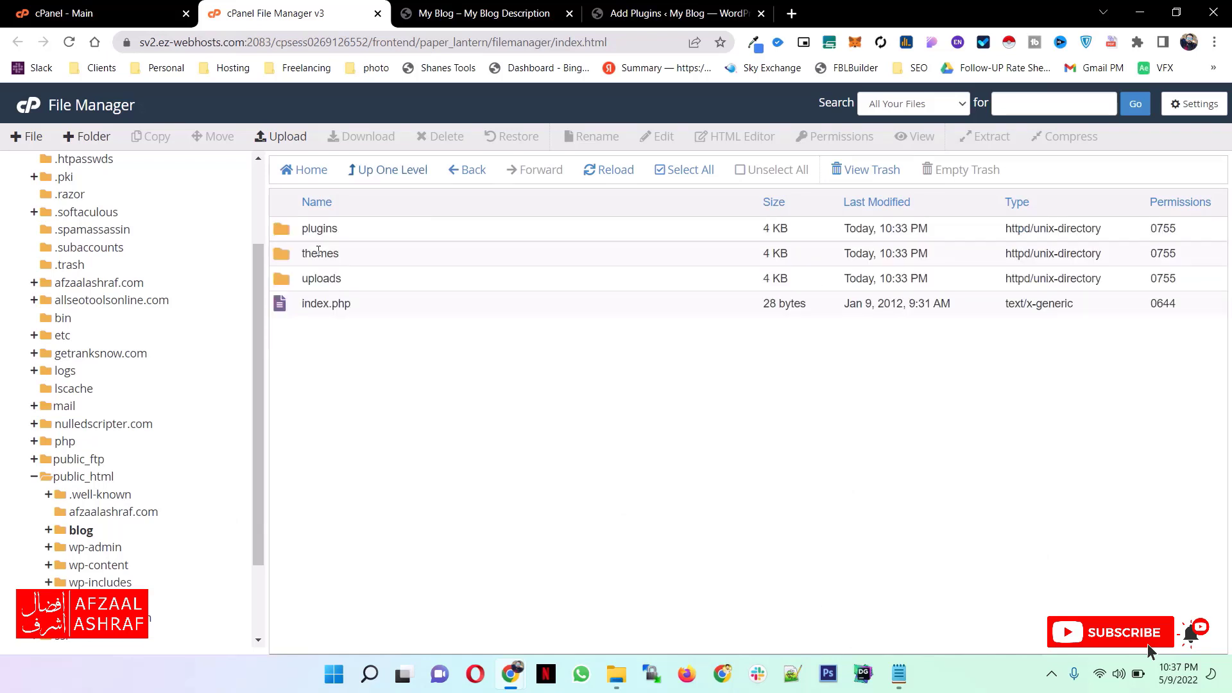
click(293, 235)
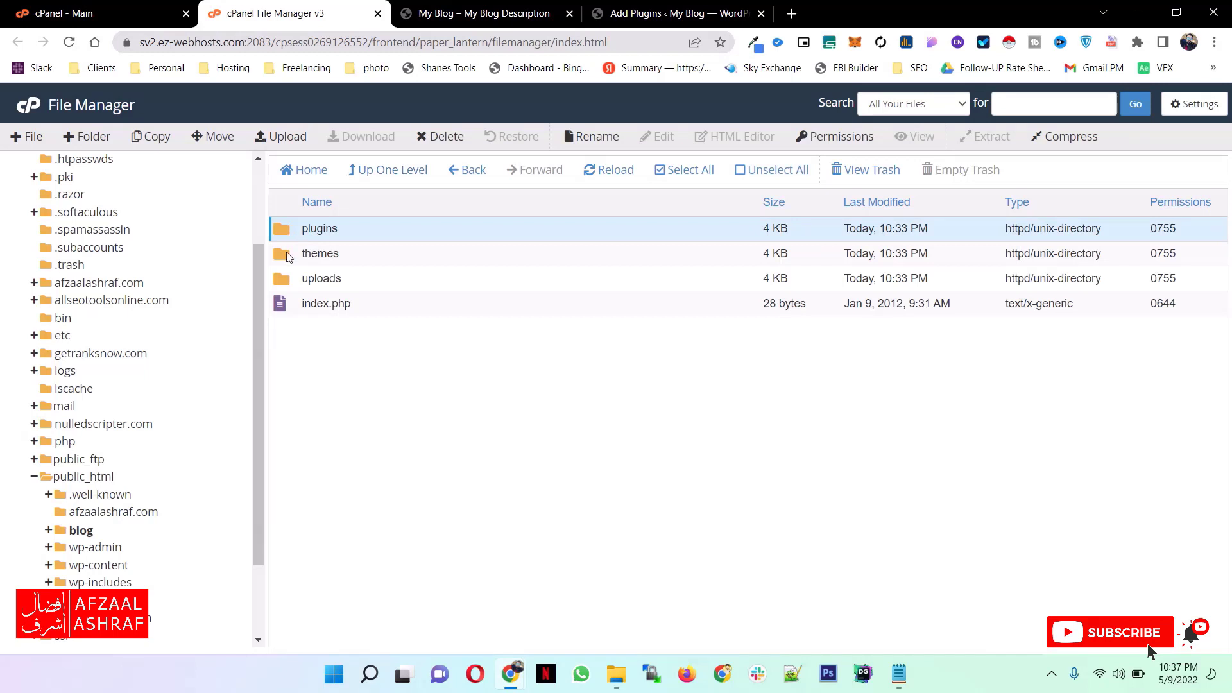
double_click(287, 256)
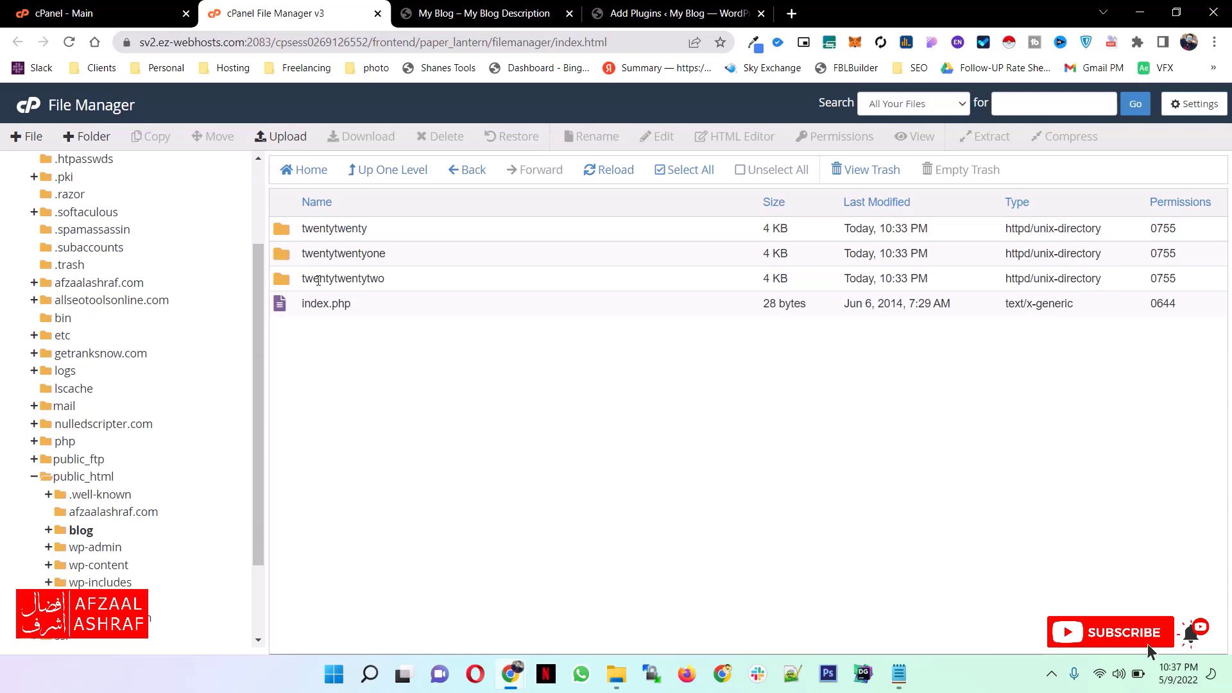
click(291, 234)
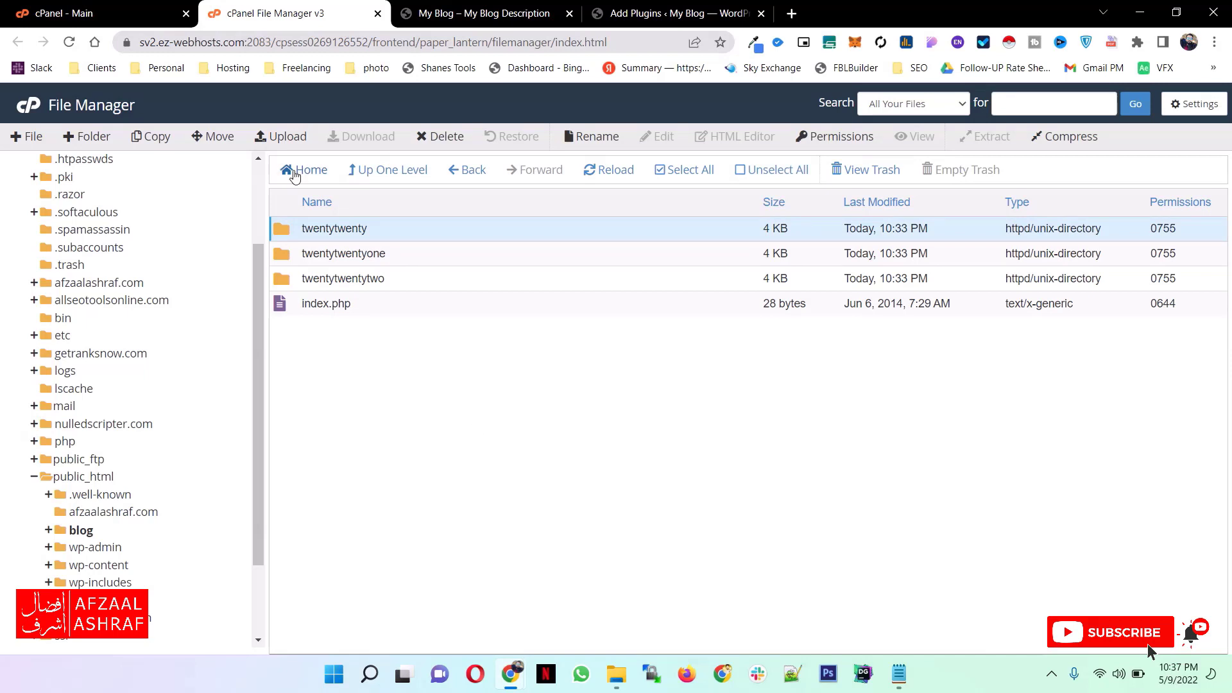
click(282, 143)
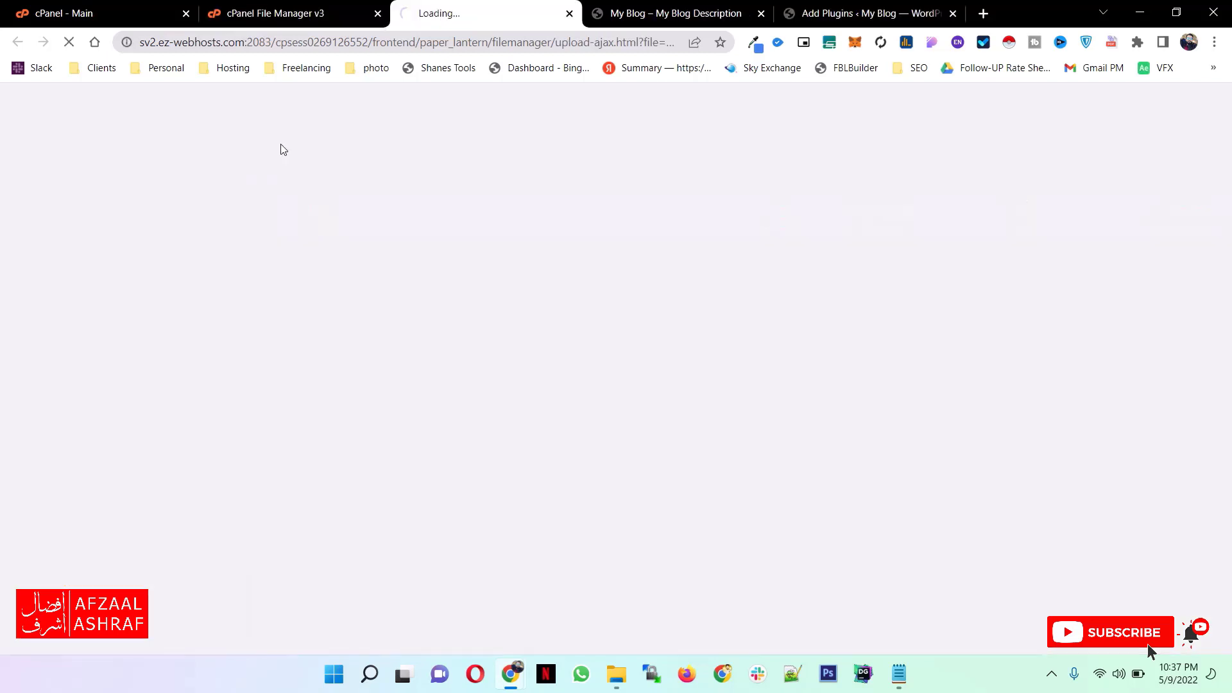
click(306, 12)
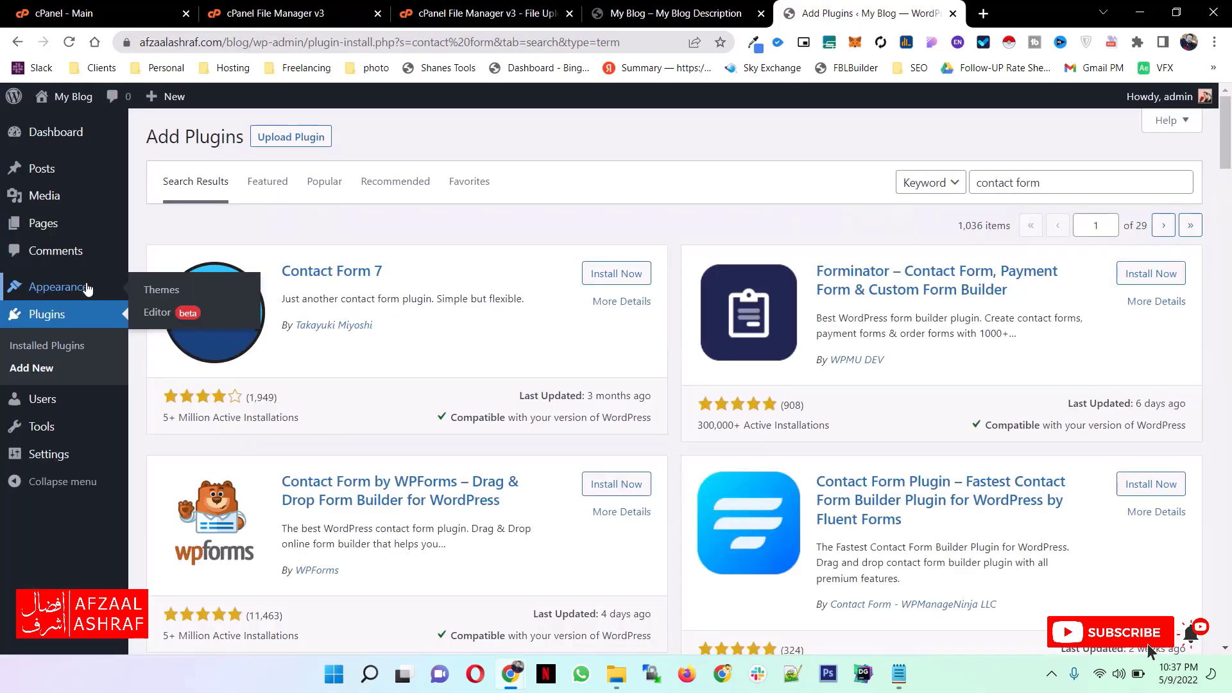
- Open the Add Themes page in the WordPress dashboard and browse the popular themes
click(161, 290)
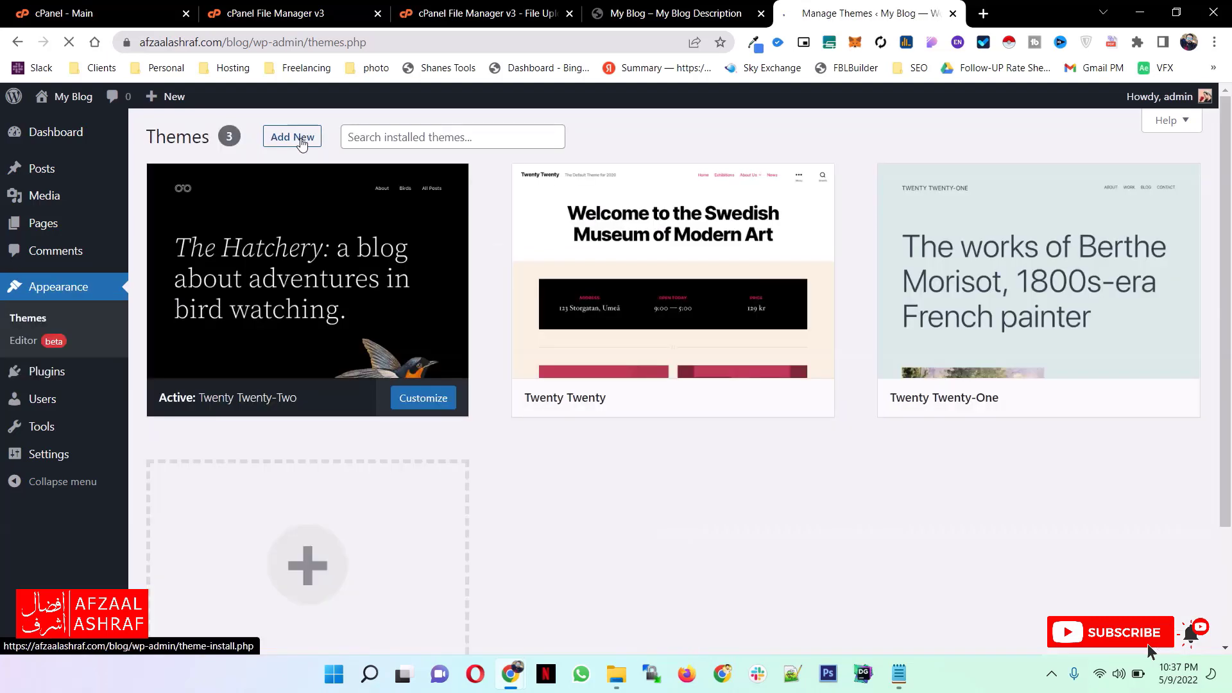
click(301, 142)
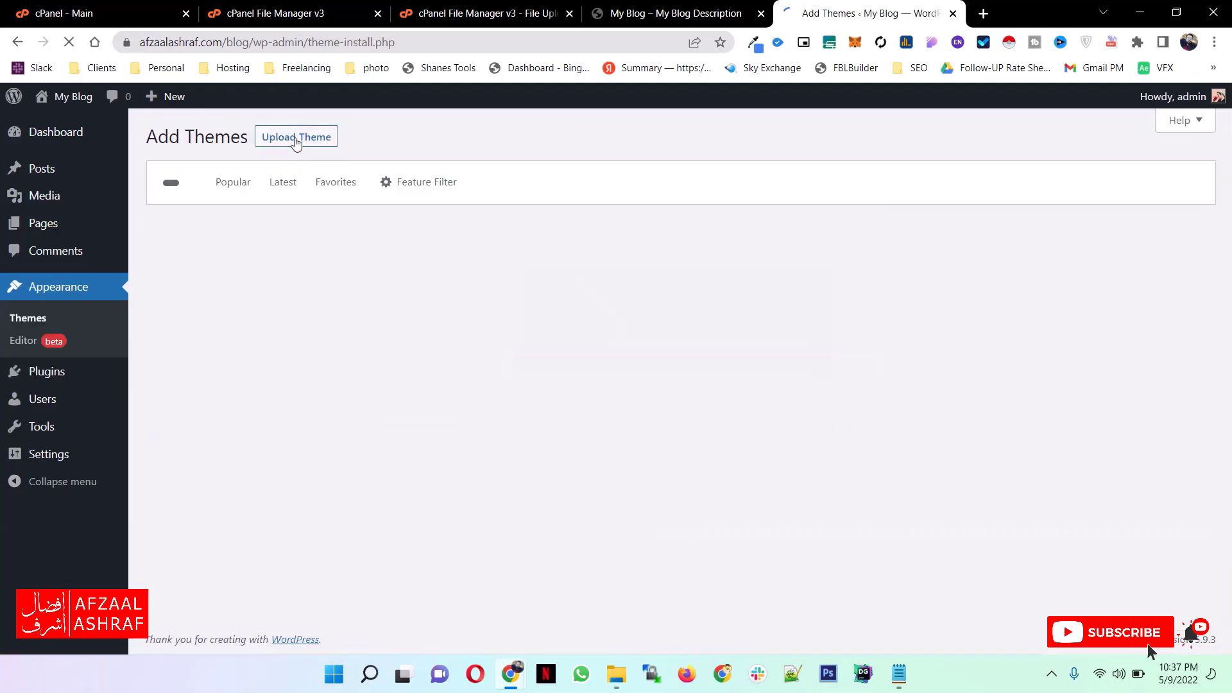
scroll(546, 381, down, 1)
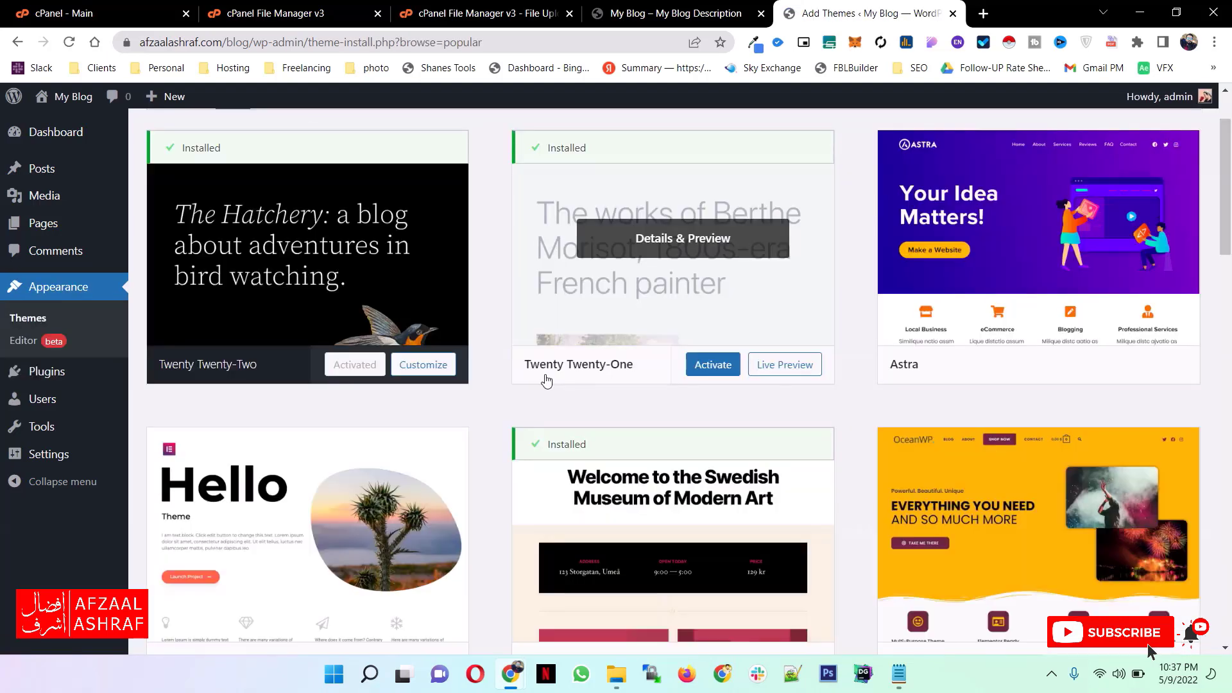
scroll(546, 381, down, 10)
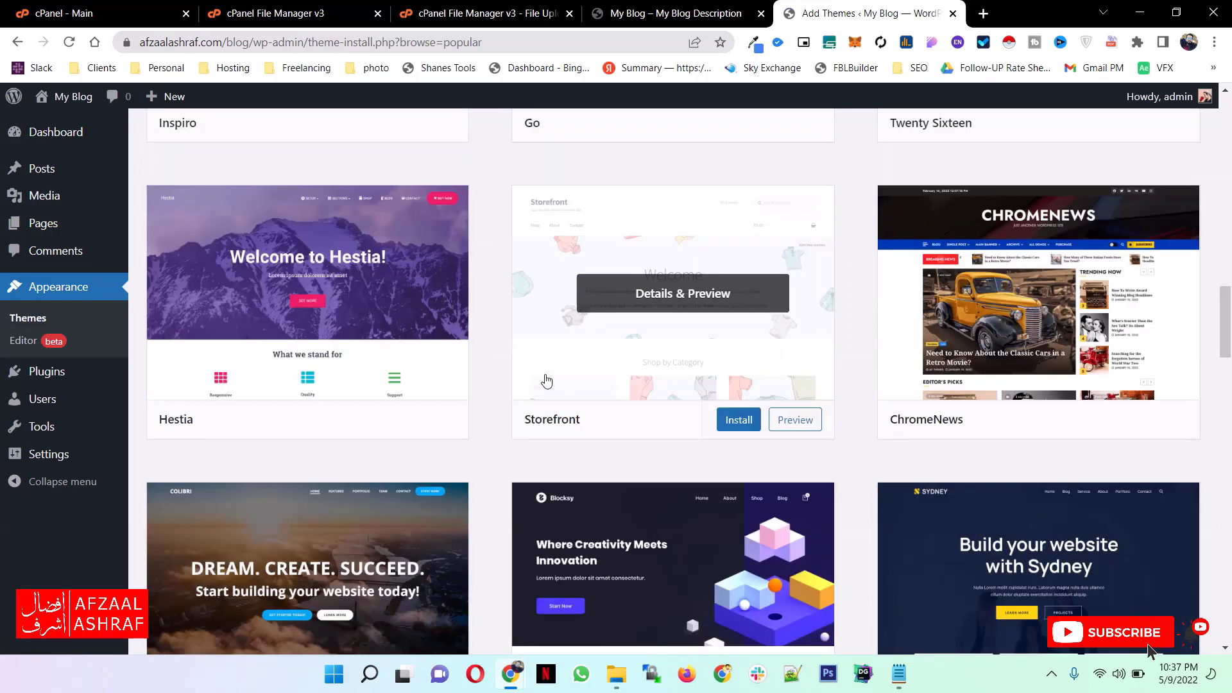
scroll(546, 382, up, 10)
click(320, 138)
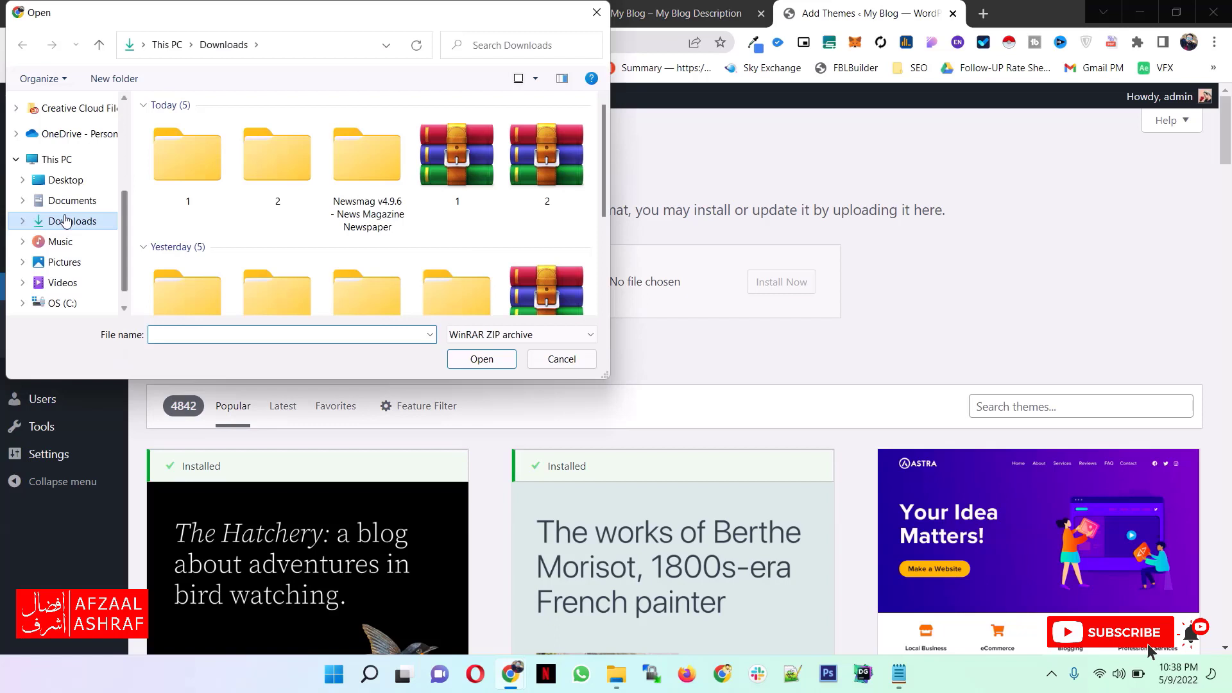
click(66, 179)
click(288, 247)
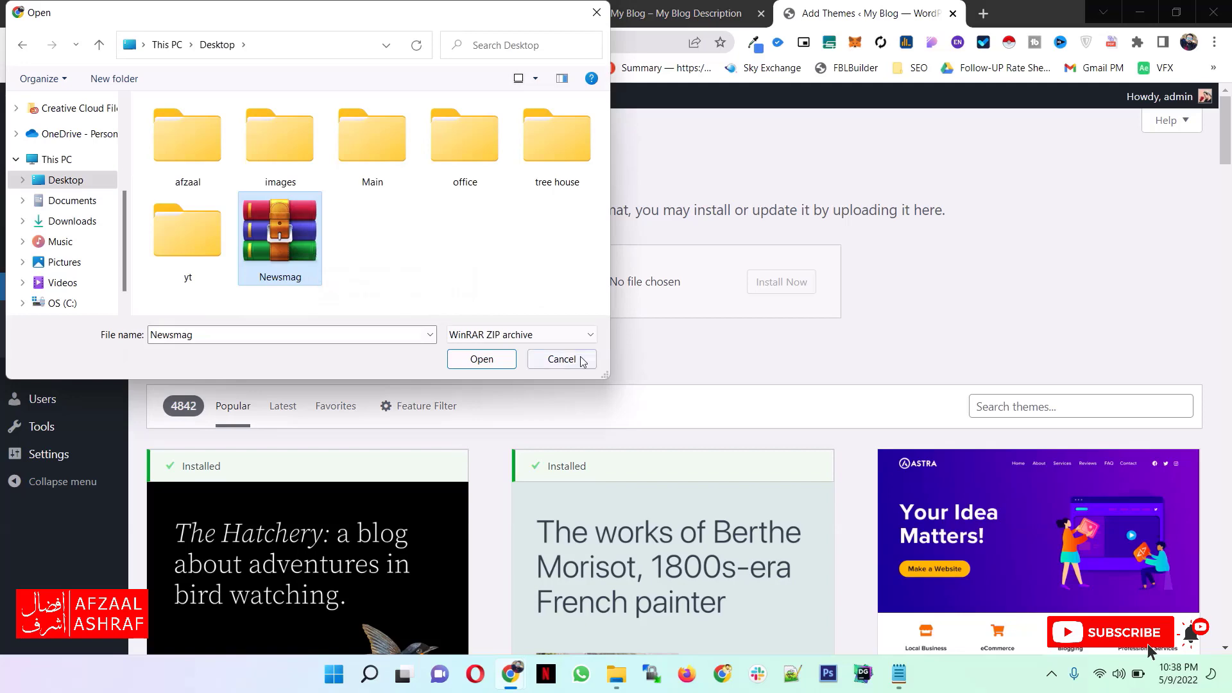
click(562, 359)
click(483, 358)
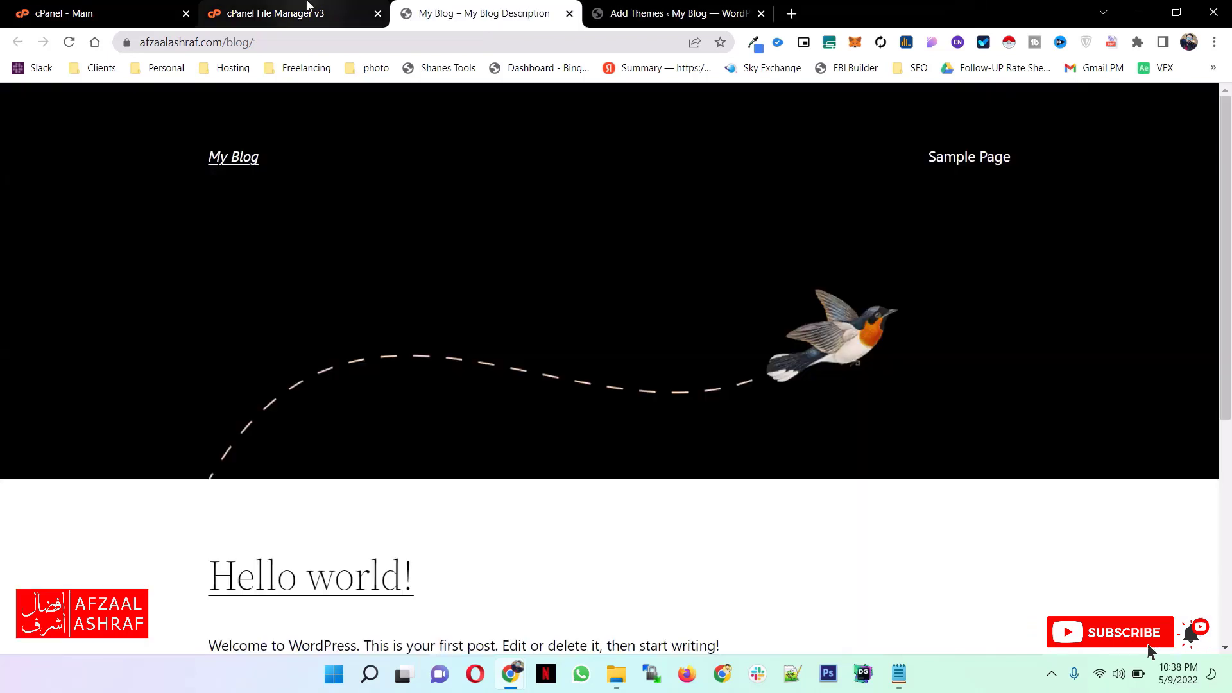
- In File Manager, upload Newsmag.zip from the desktop to the blog's wp-content/themes folder and return to that folder
click(309, 7)
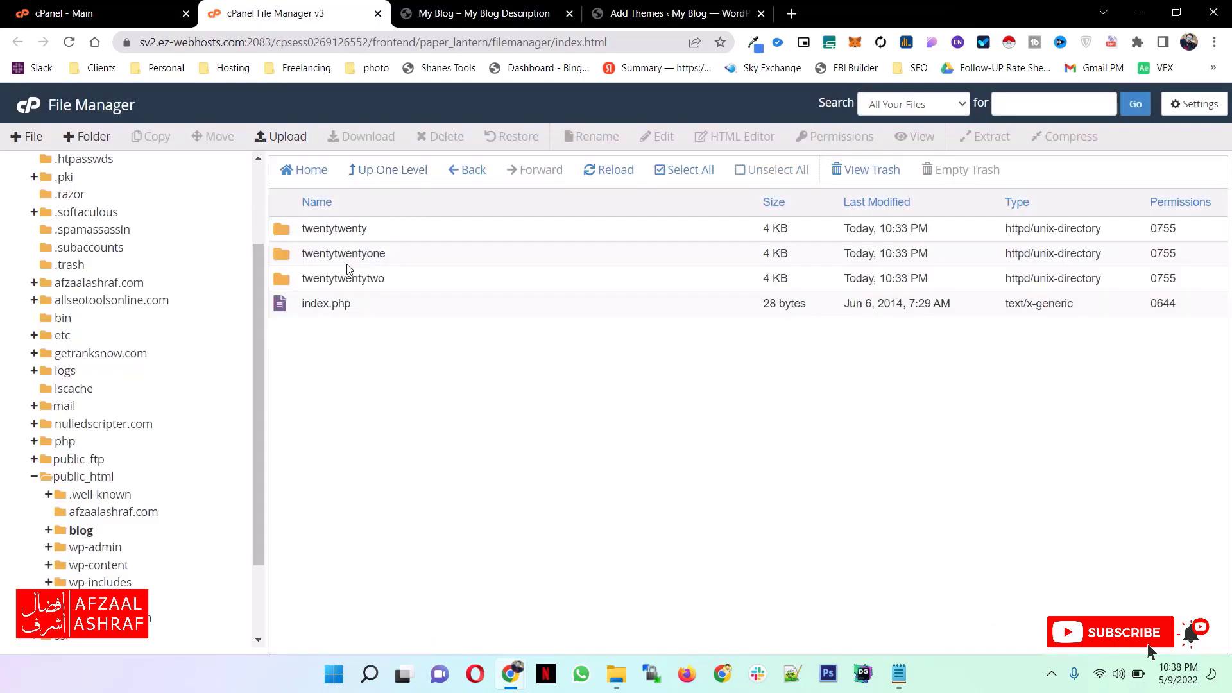
click(280, 136)
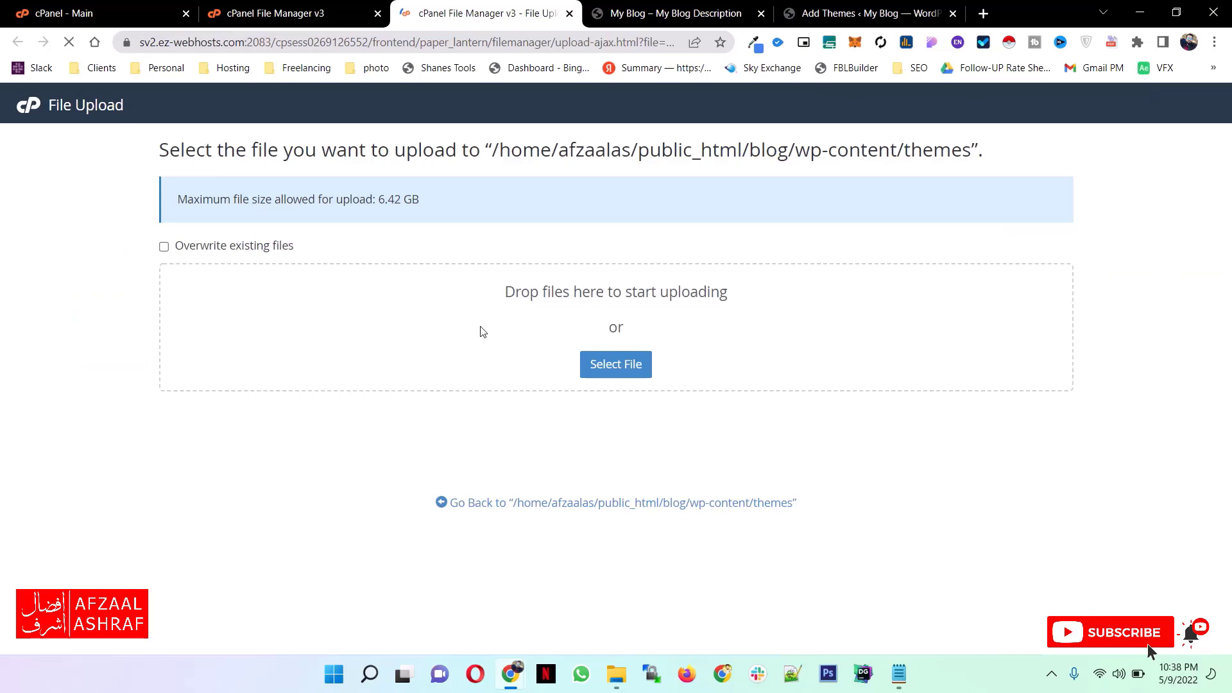
click(1176, 12)
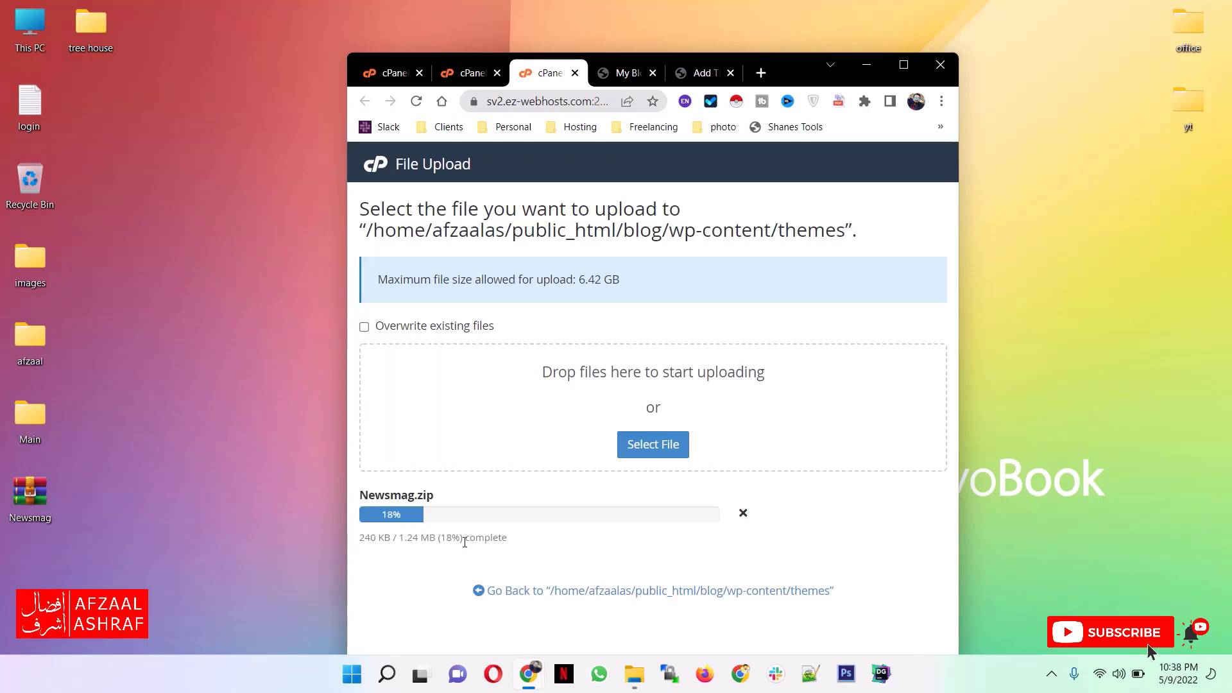
drag(391, 538, 384, 538)
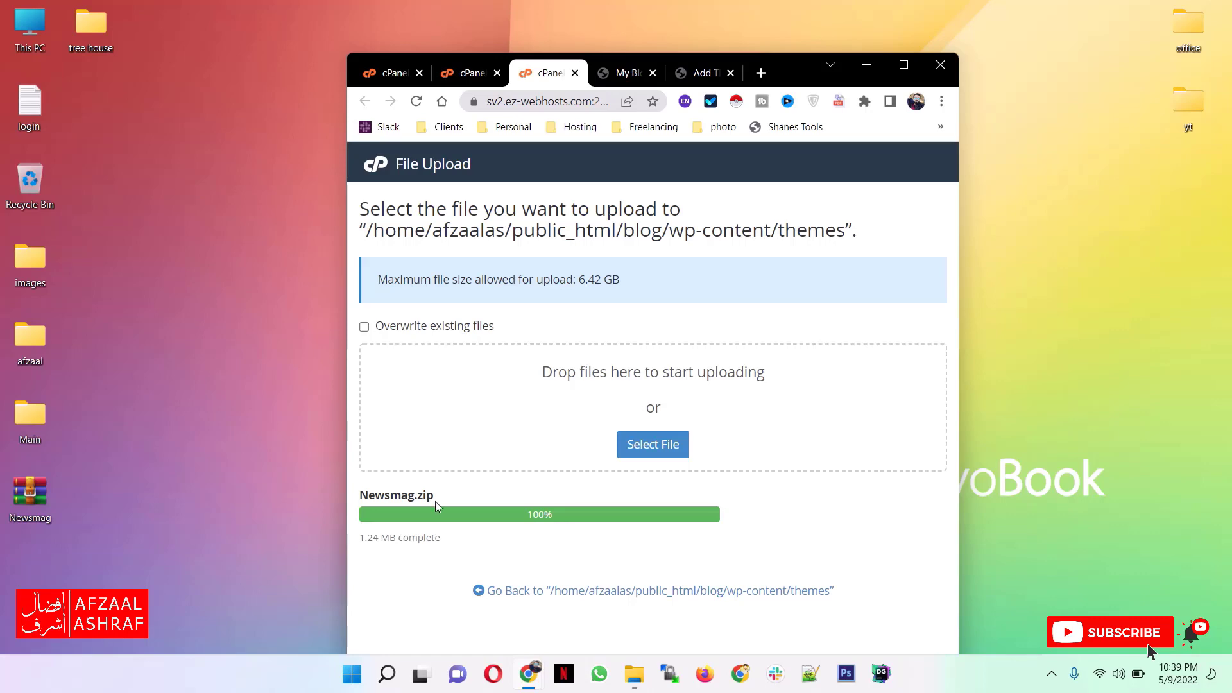
click(766, 592)
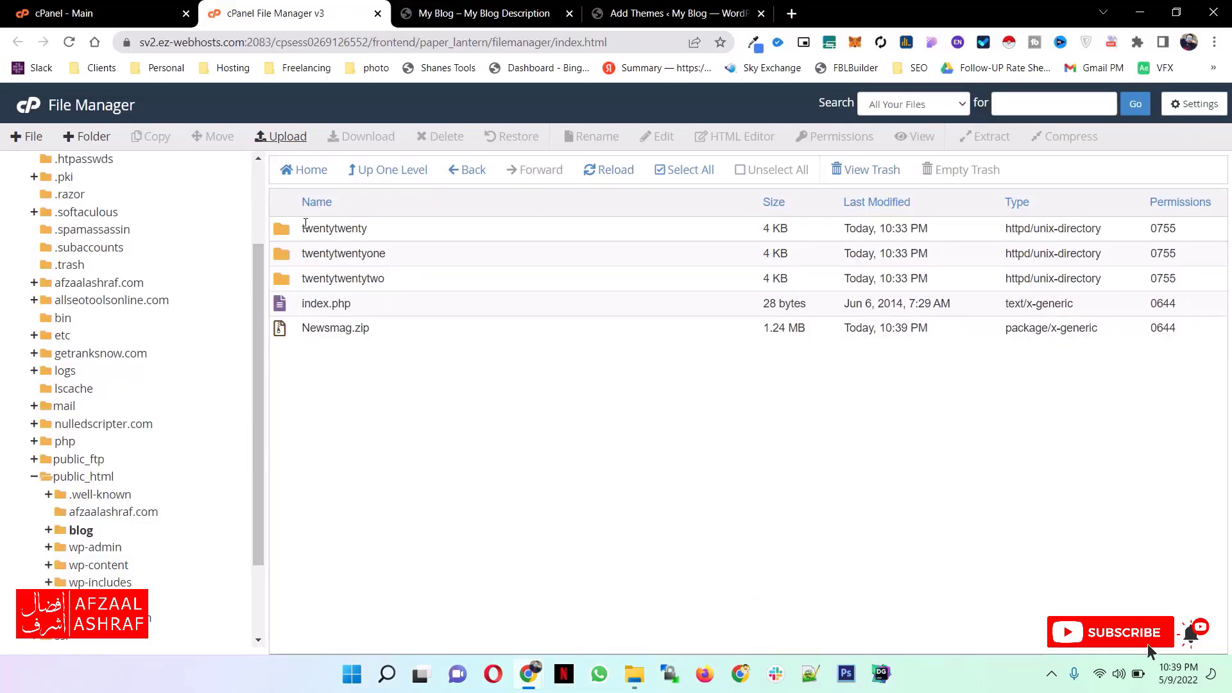
- Extract Newsmag.zip into /public_html/blog/wp-content/themes and open the extracted Newsmag folder
scroll(147, 168, up, 2)
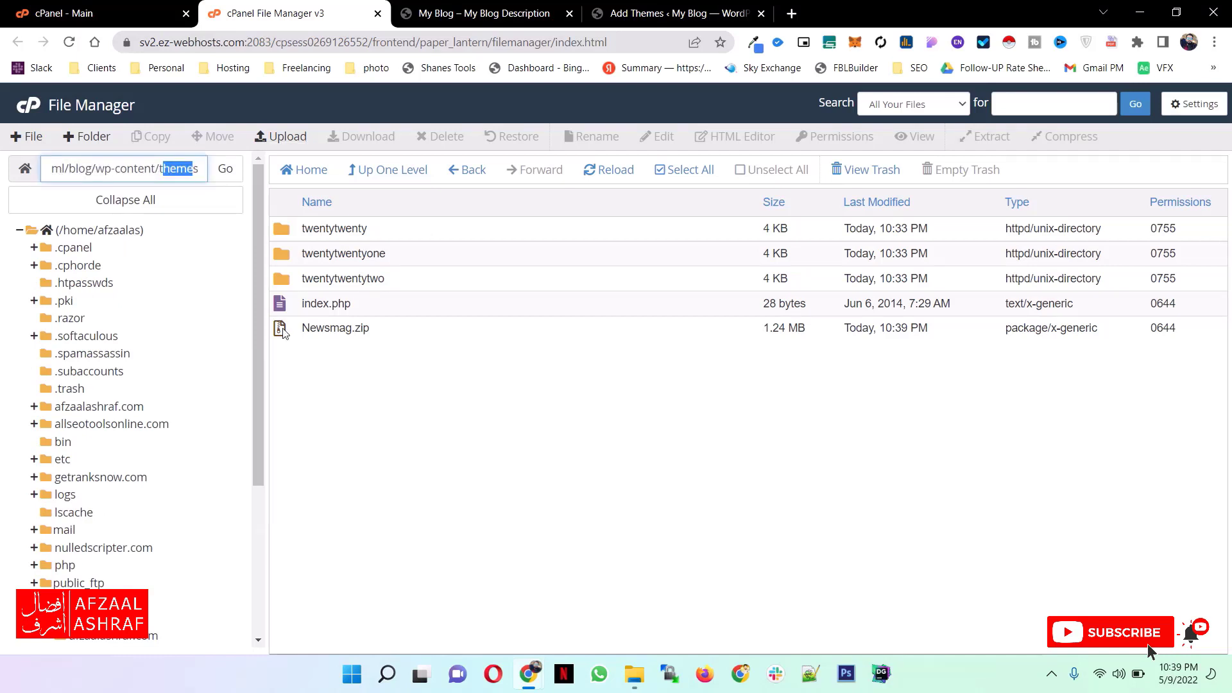
click(330, 329)
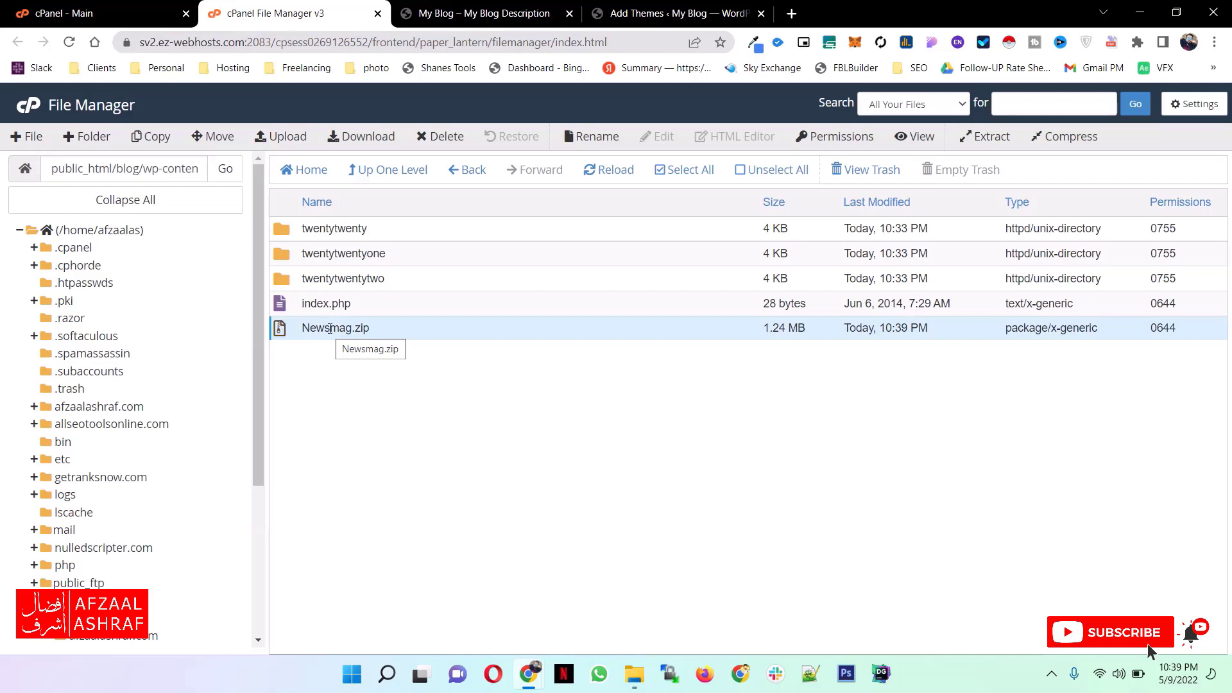
right_click(330, 329)
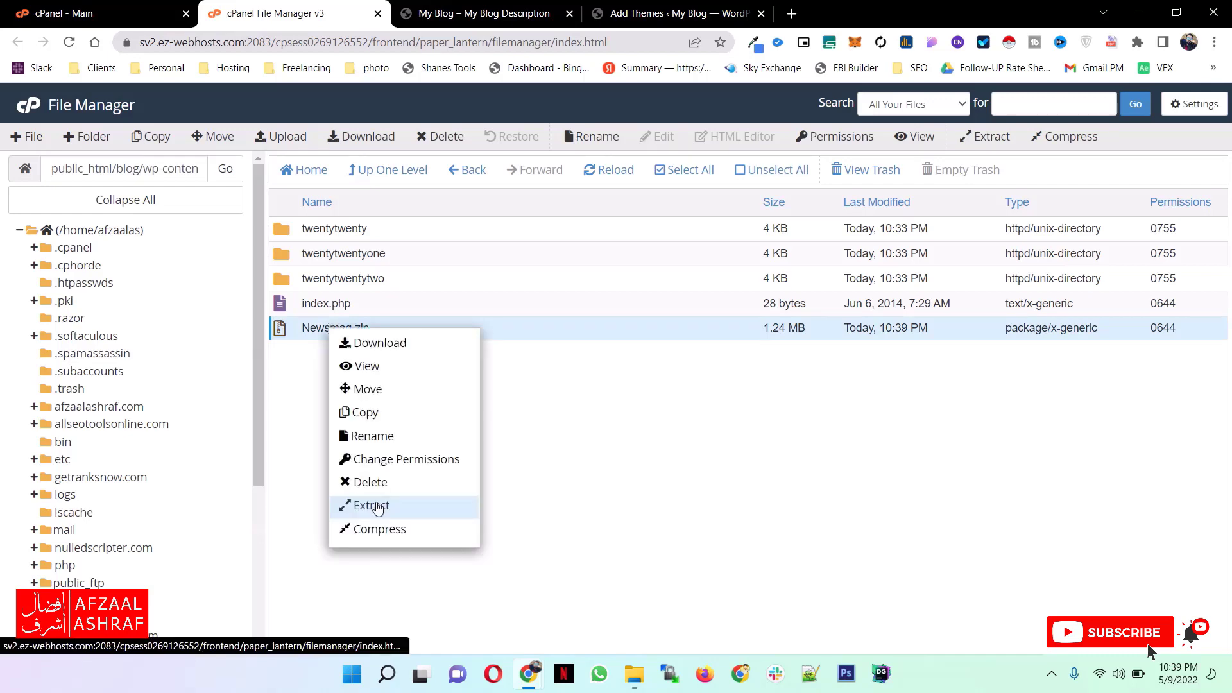
click(377, 508)
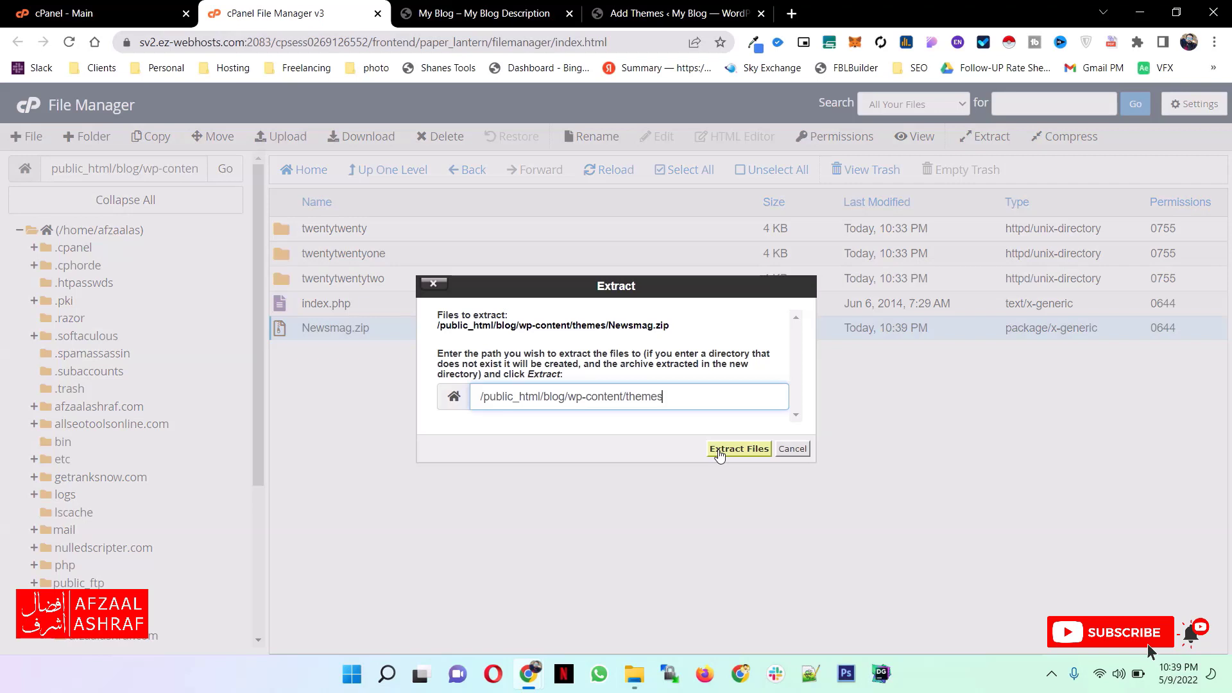
click(719, 453)
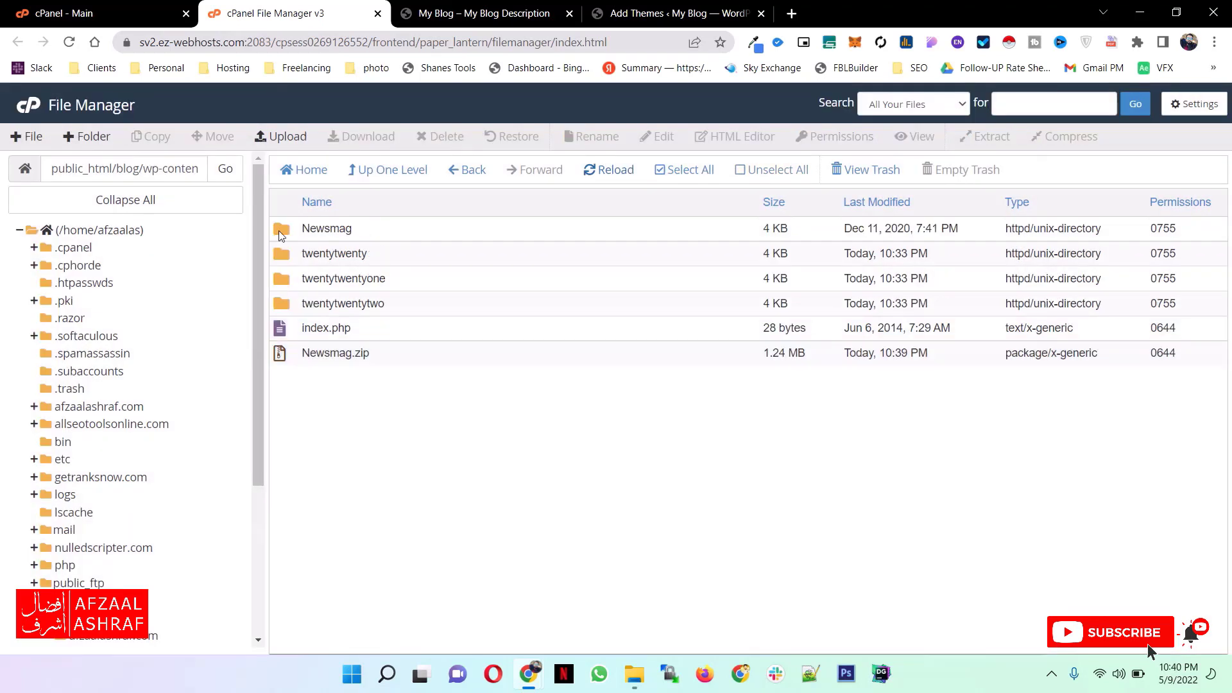
double_click(279, 230)
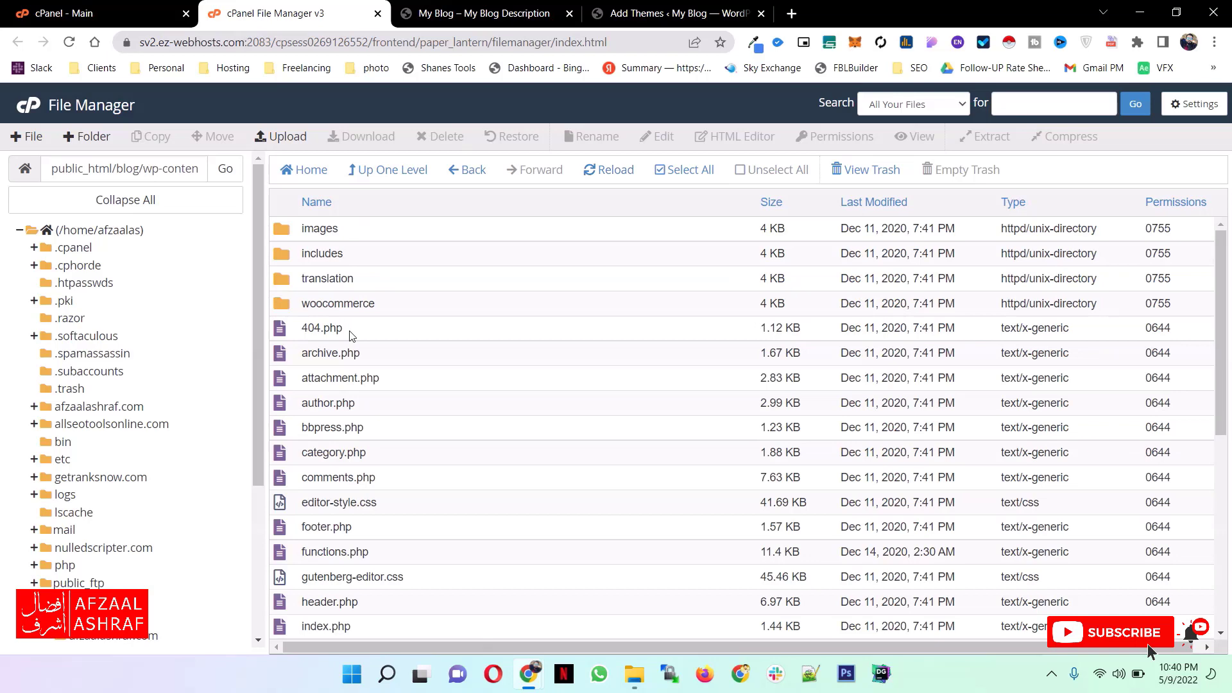
- Activate the Newsmag theme in the WordPress dashboard and install its required tagDiv Composer and tagDiv Social Counter plugins
click(710, 12)
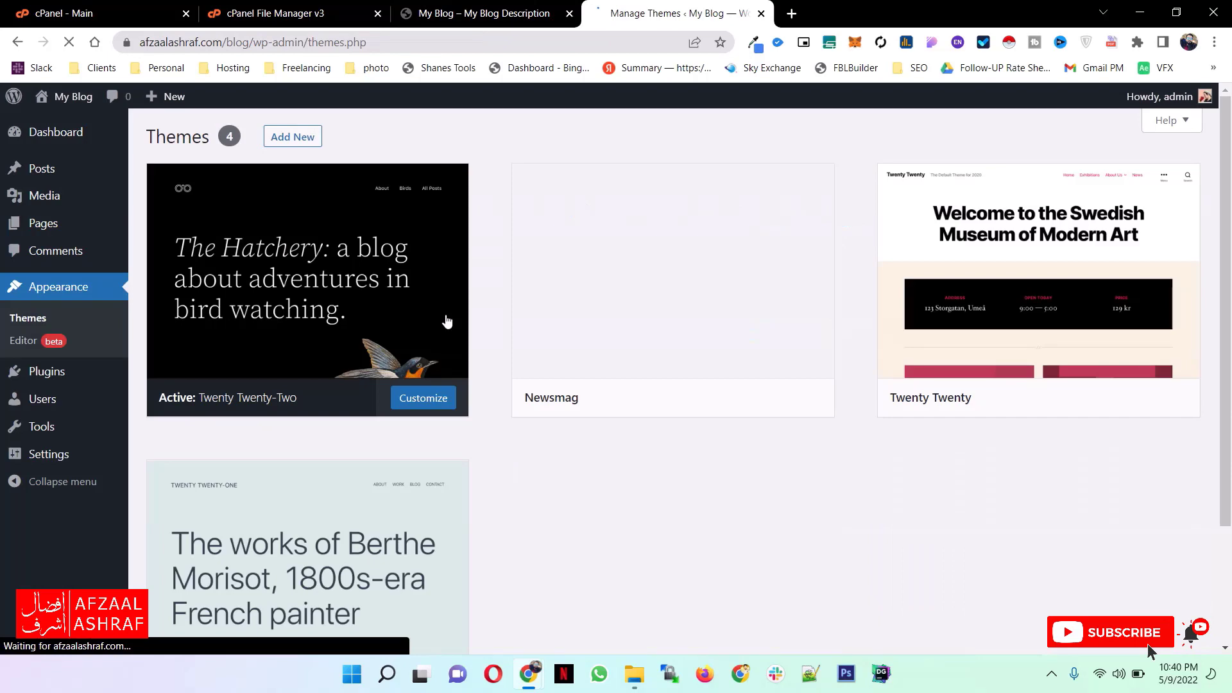
mouse_move(710, 400)
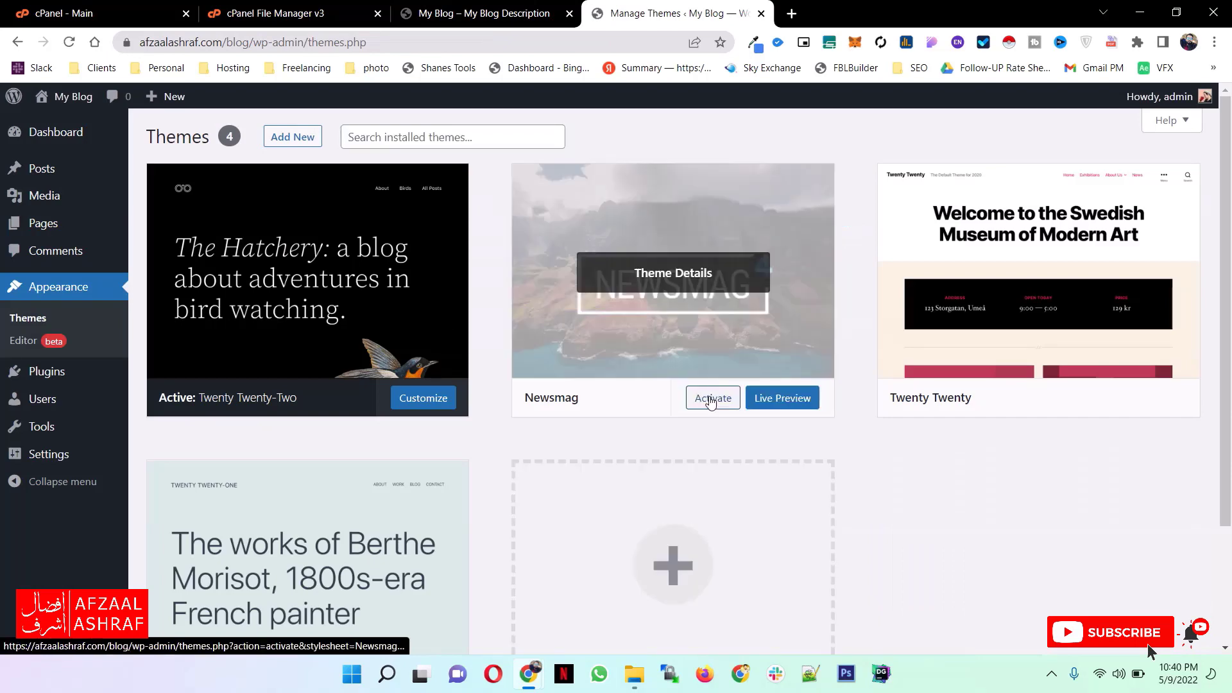
click(710, 399)
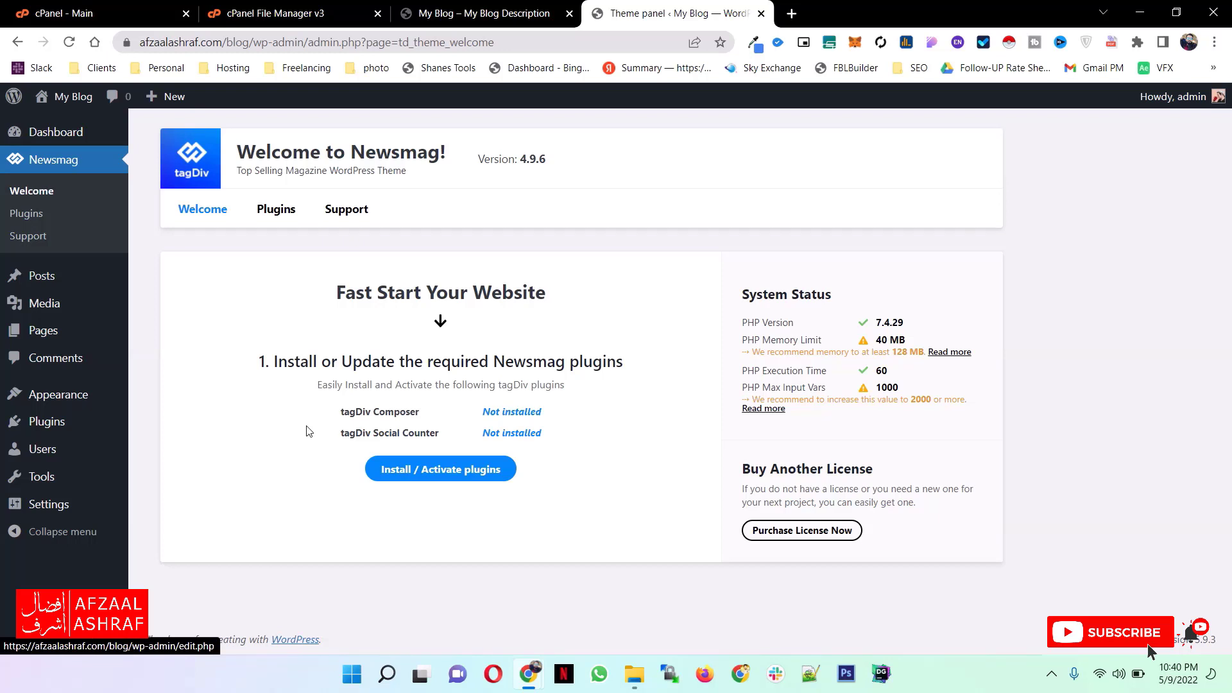
click(421, 470)
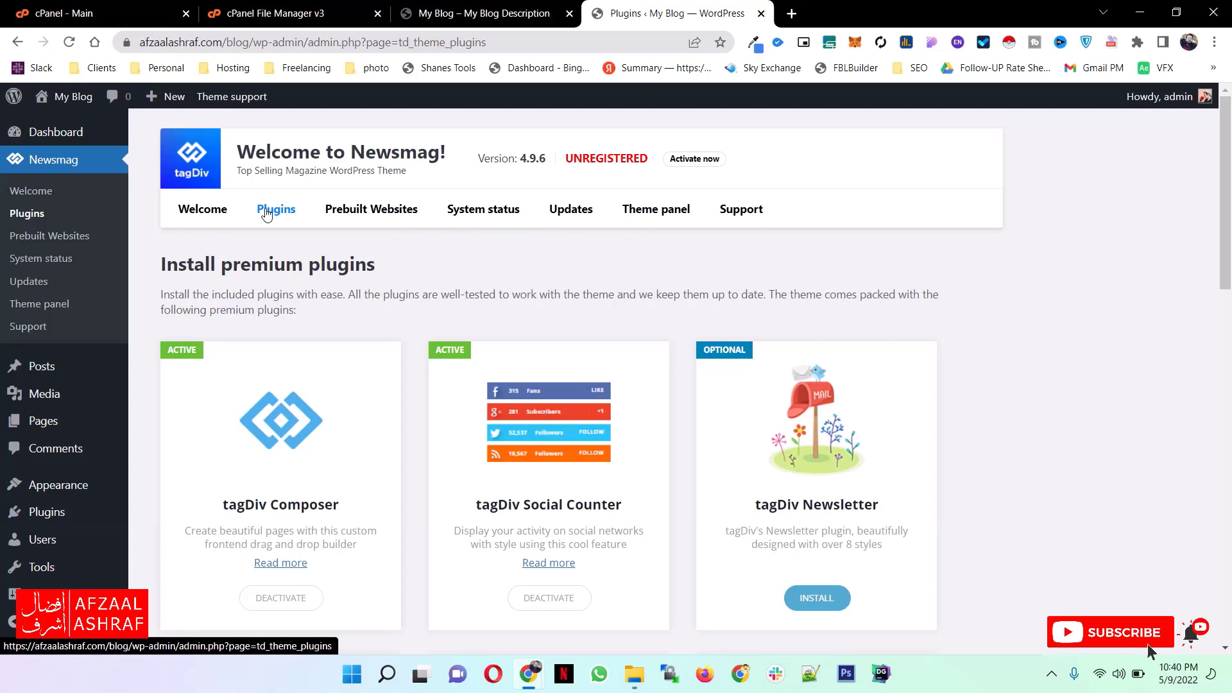
- Install the optional tagDiv Newsletter plugin from Newsmag's plugin list and activate it
scroll(300, 429, down, 1)
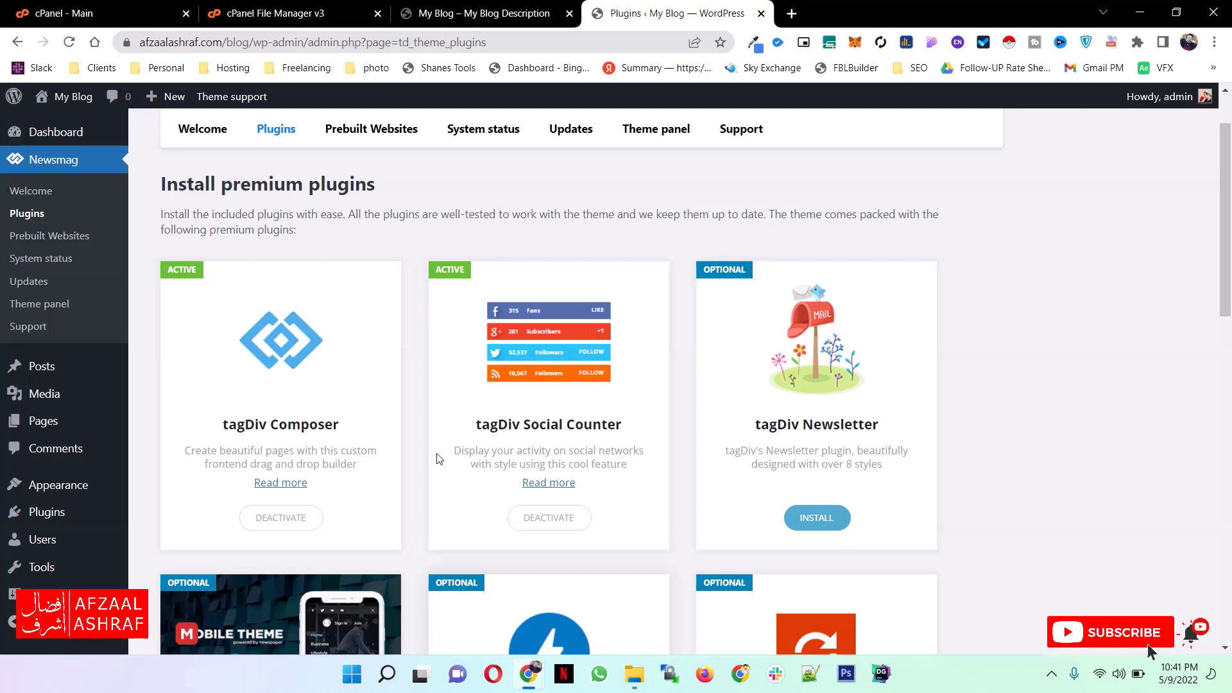
scroll(438, 459, down, 1)
click(819, 441)
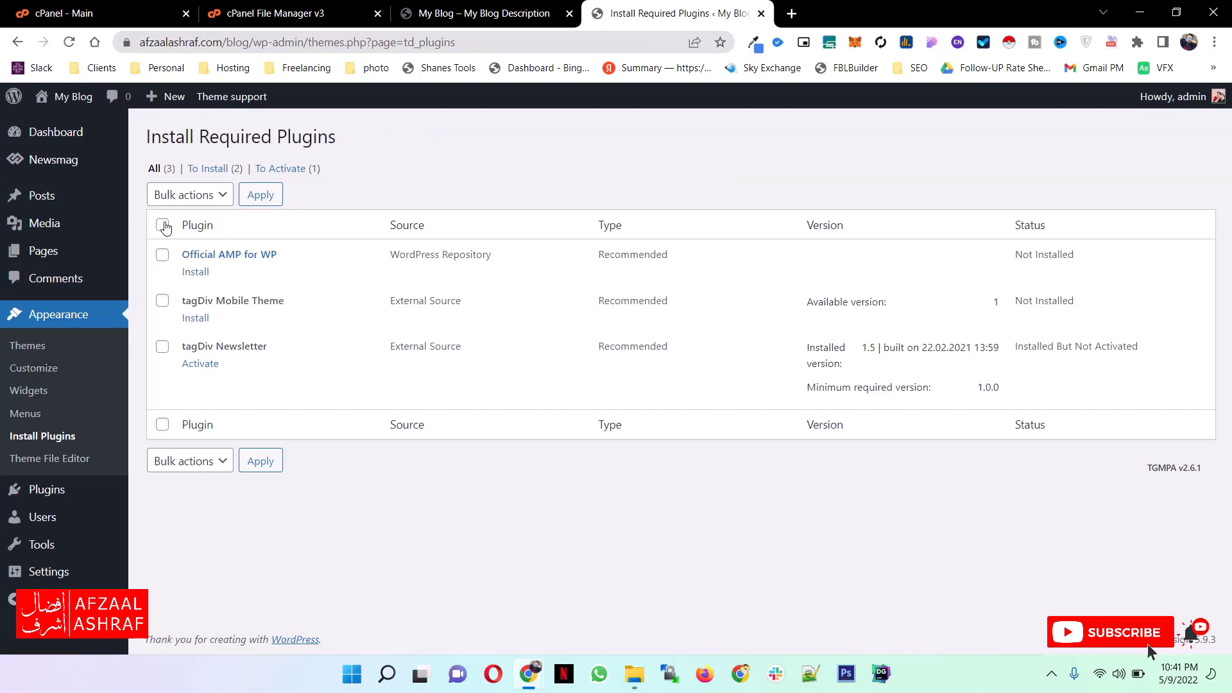
click(162, 226)
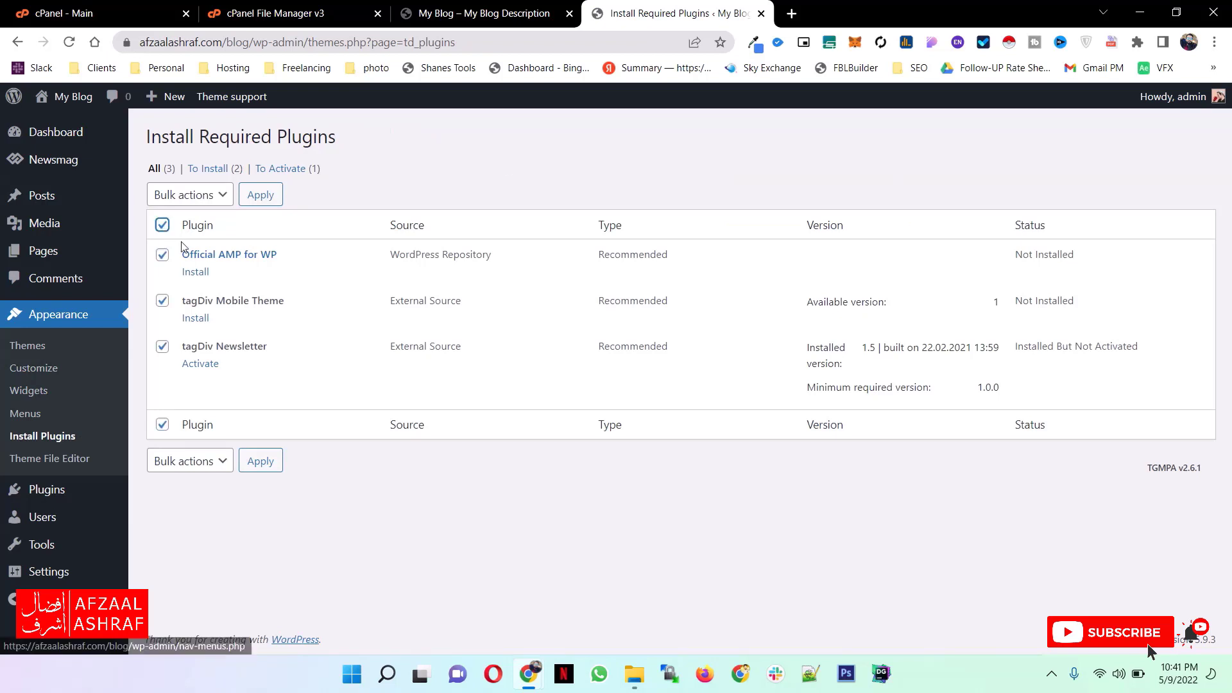
click(200, 365)
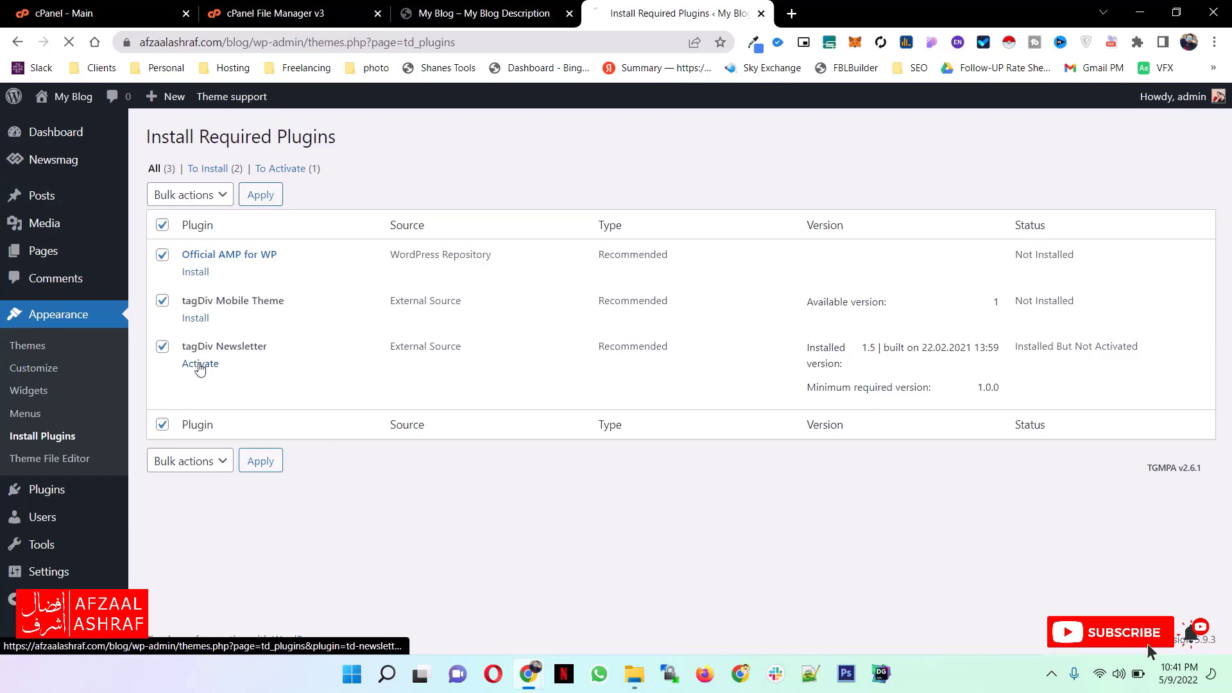
- Bulk-install and activate the Official AMP for WP and tagDiv Mobile Theme plugins
click(190, 243)
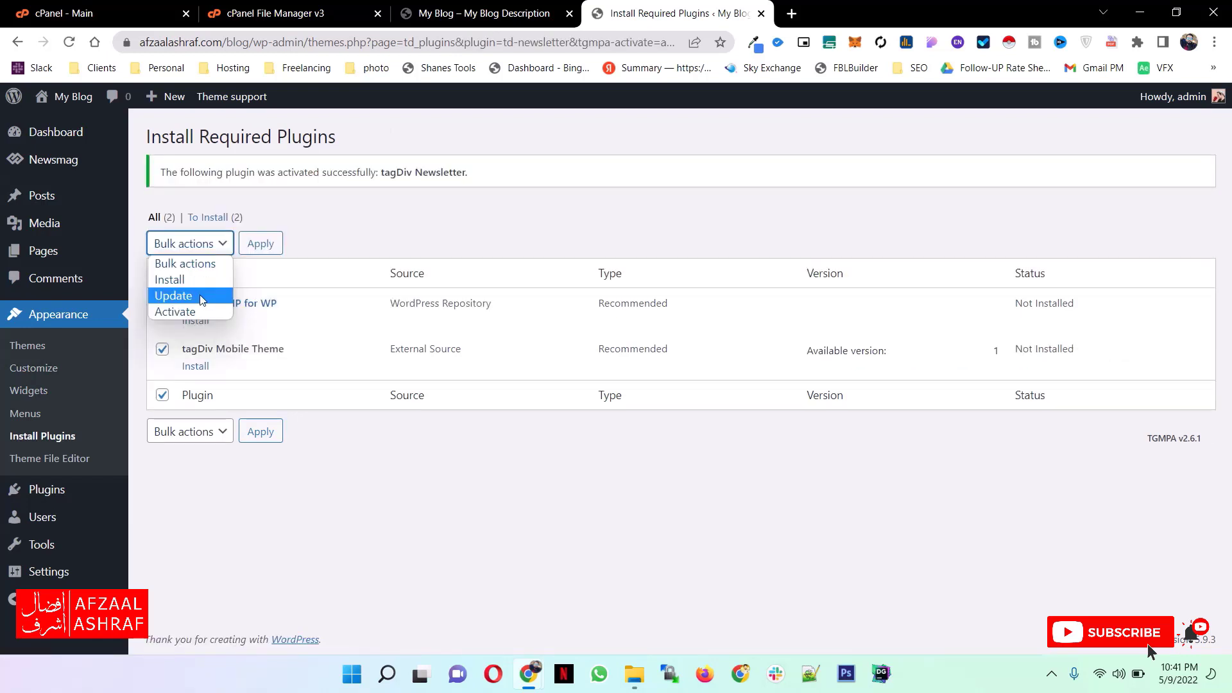
click(172, 279)
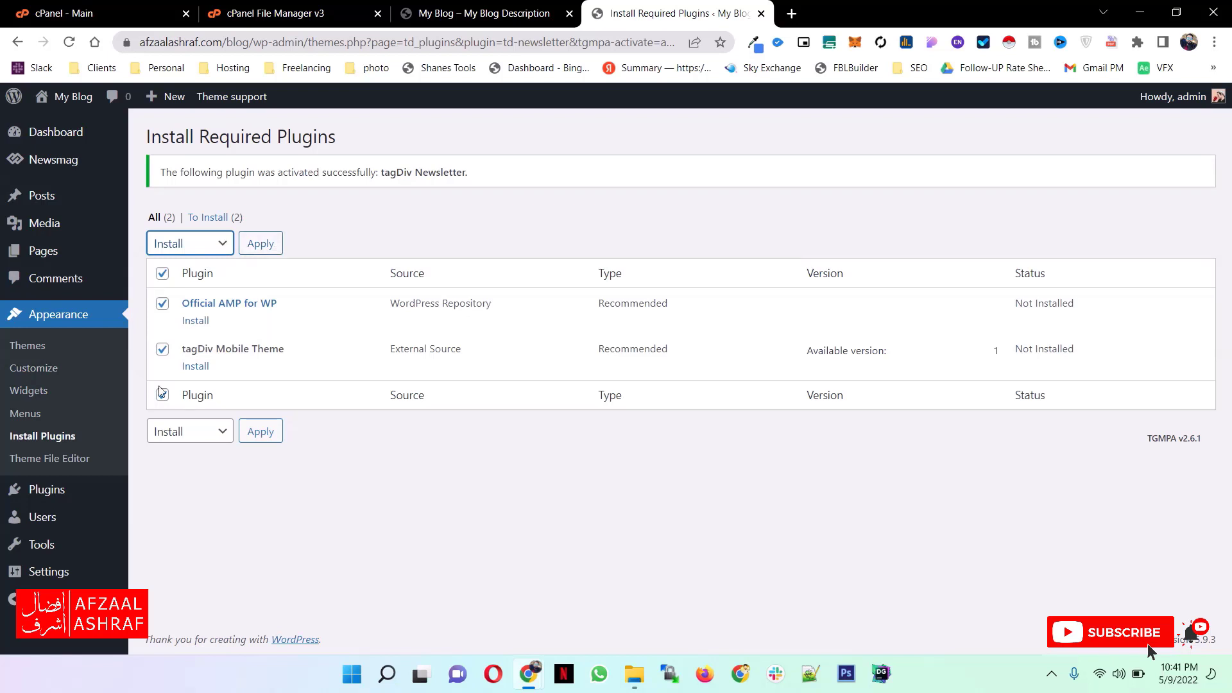
click(261, 246)
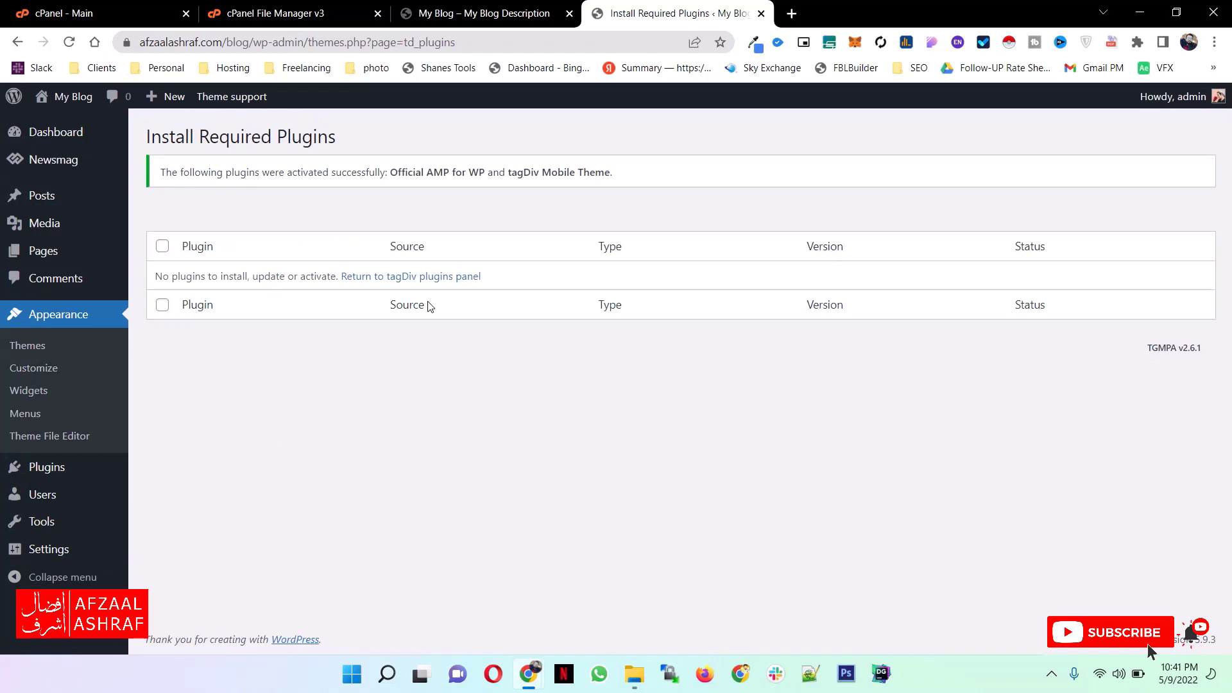
- Review the active and optional premium plugins on Newsmag's plugins page, including tagDiv Composer, Revolution Slider and Visual Composer
click(70, 163)
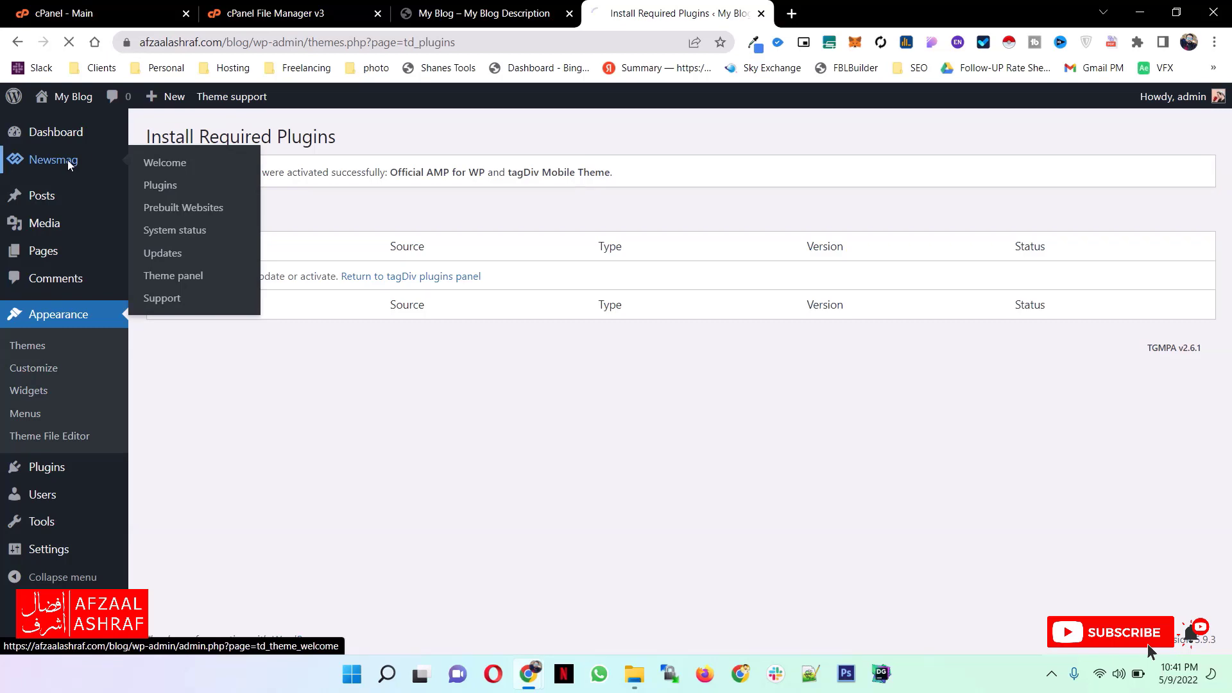
click(276, 209)
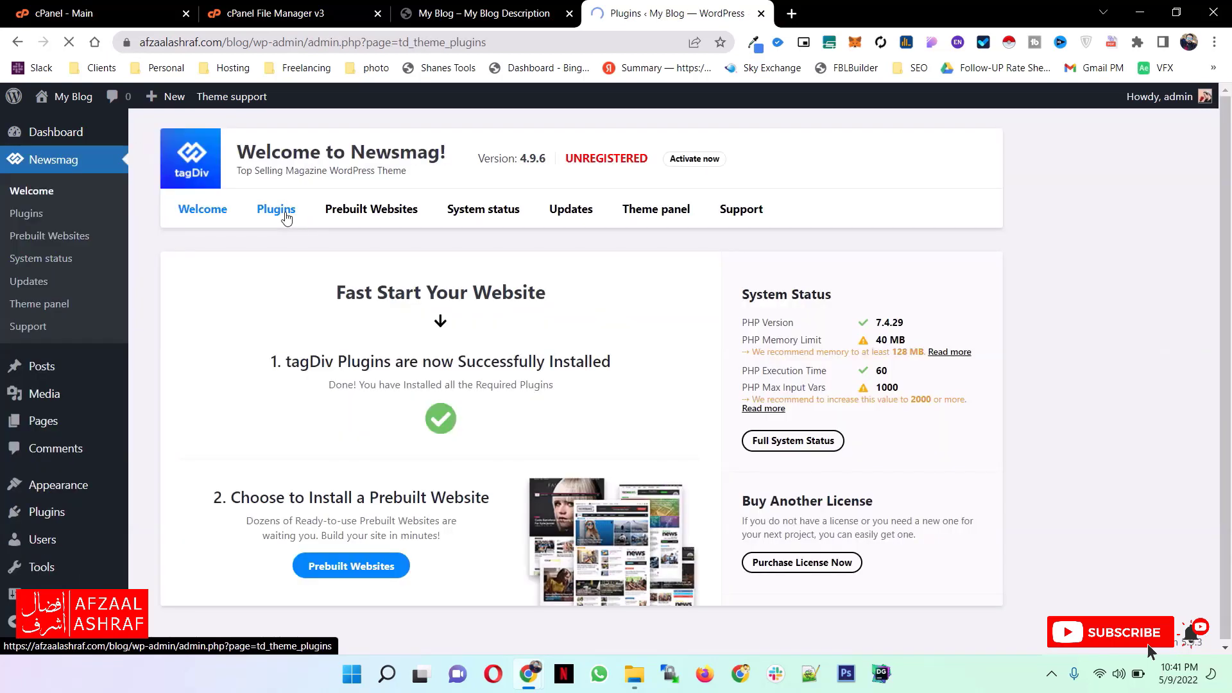
scroll(551, 349, down, 4)
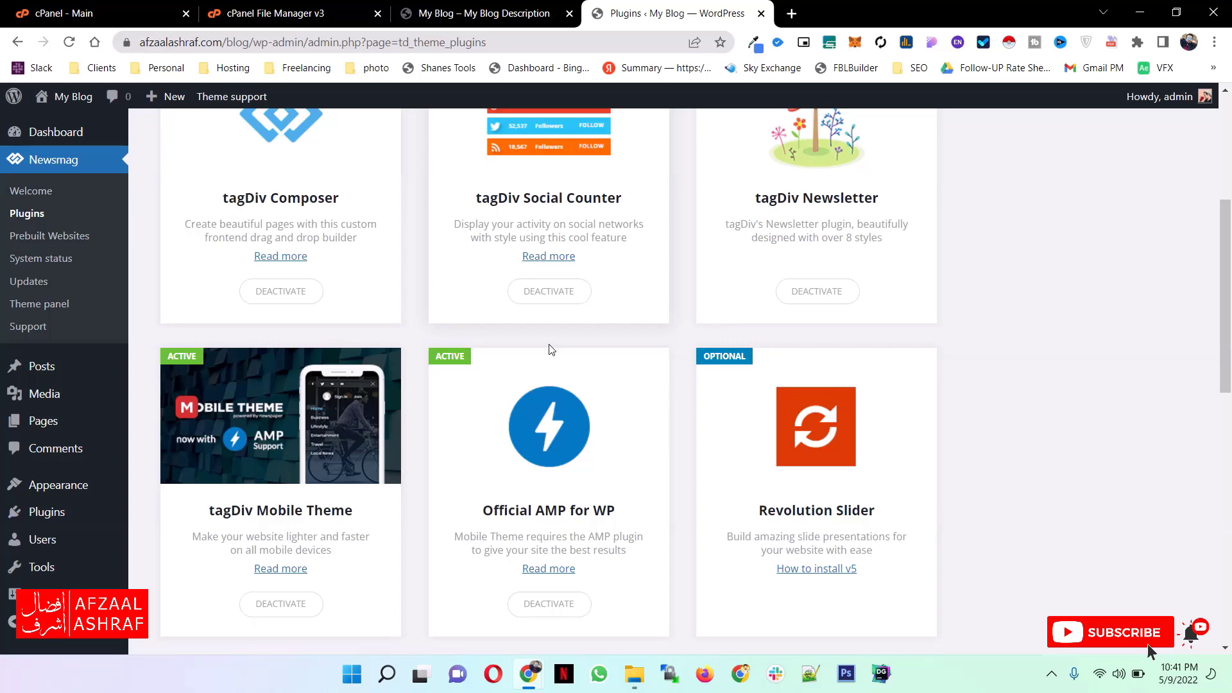
scroll(550, 350, down, 3)
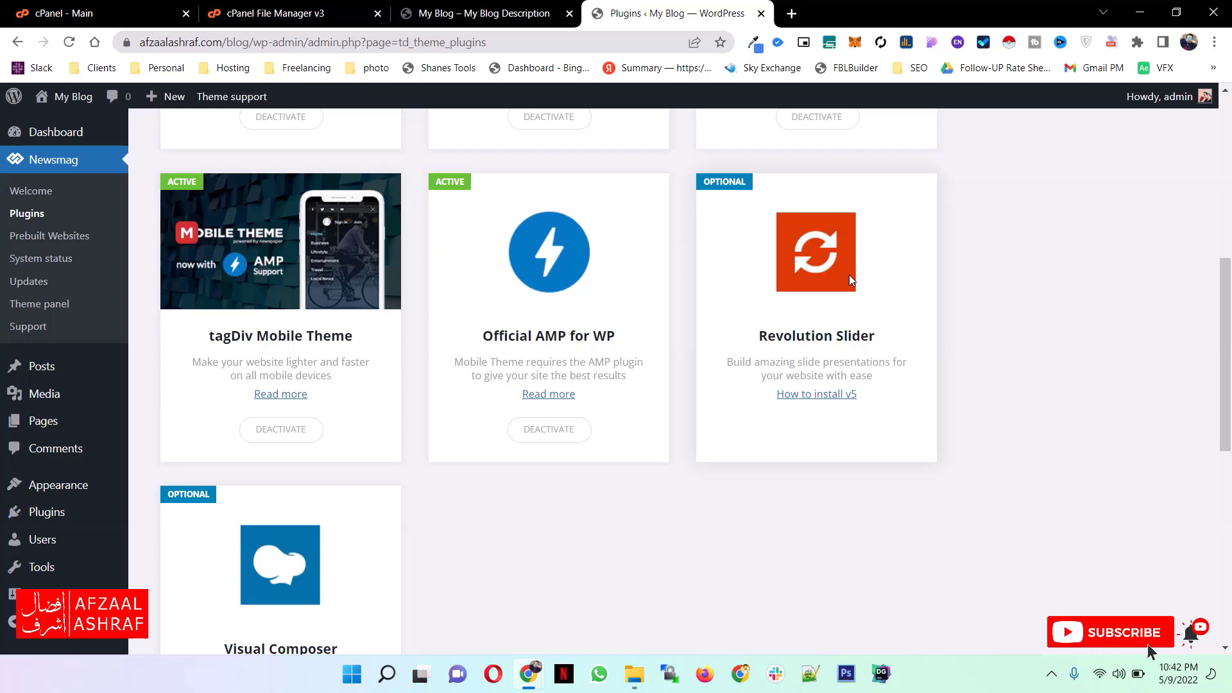
scroll(257, 496, down, 3)
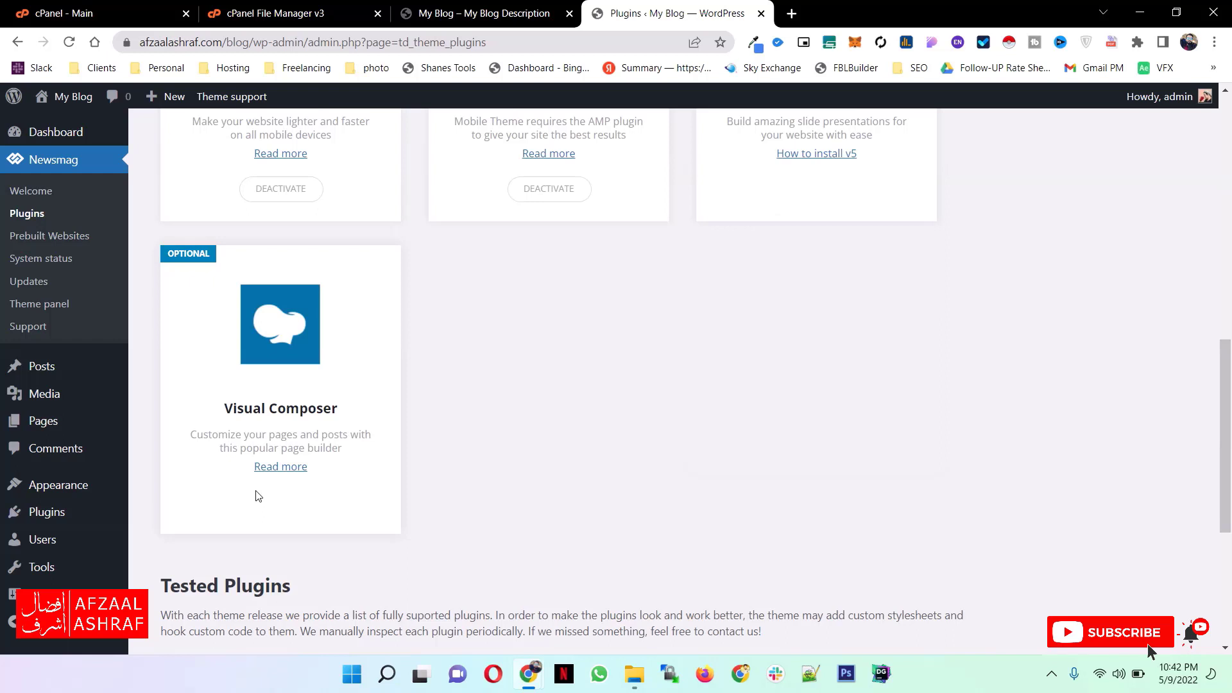
scroll(221, 350, up, 7)
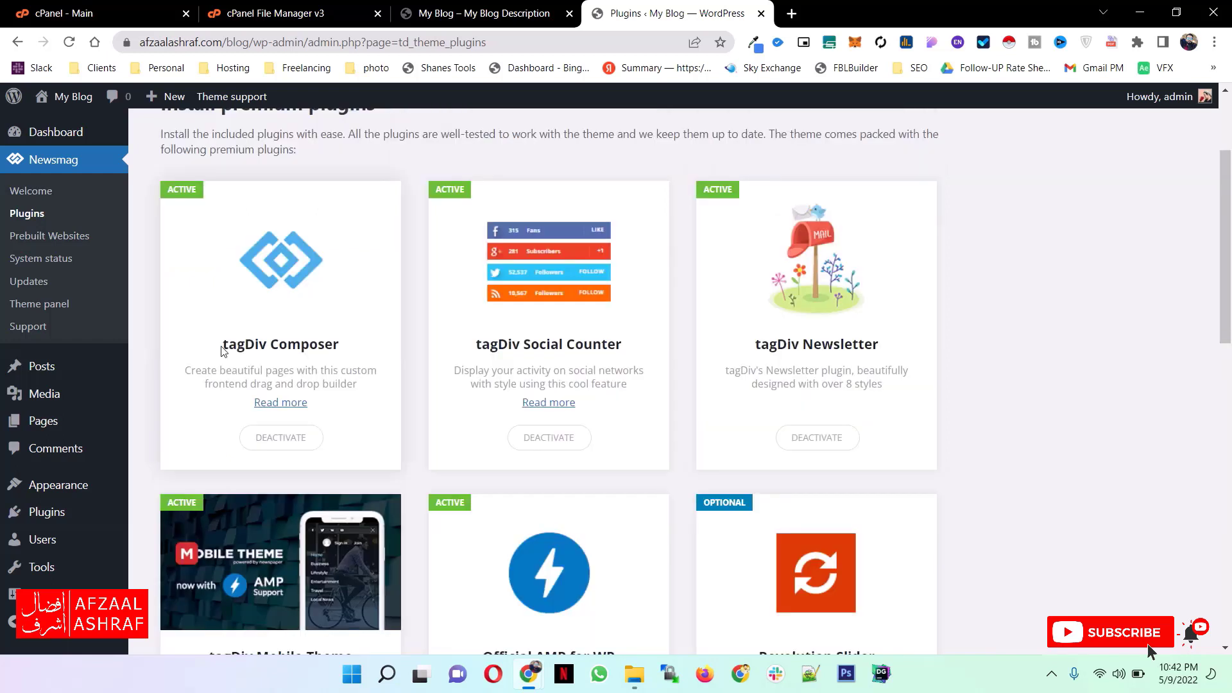
drag(222, 351, 337, 349)
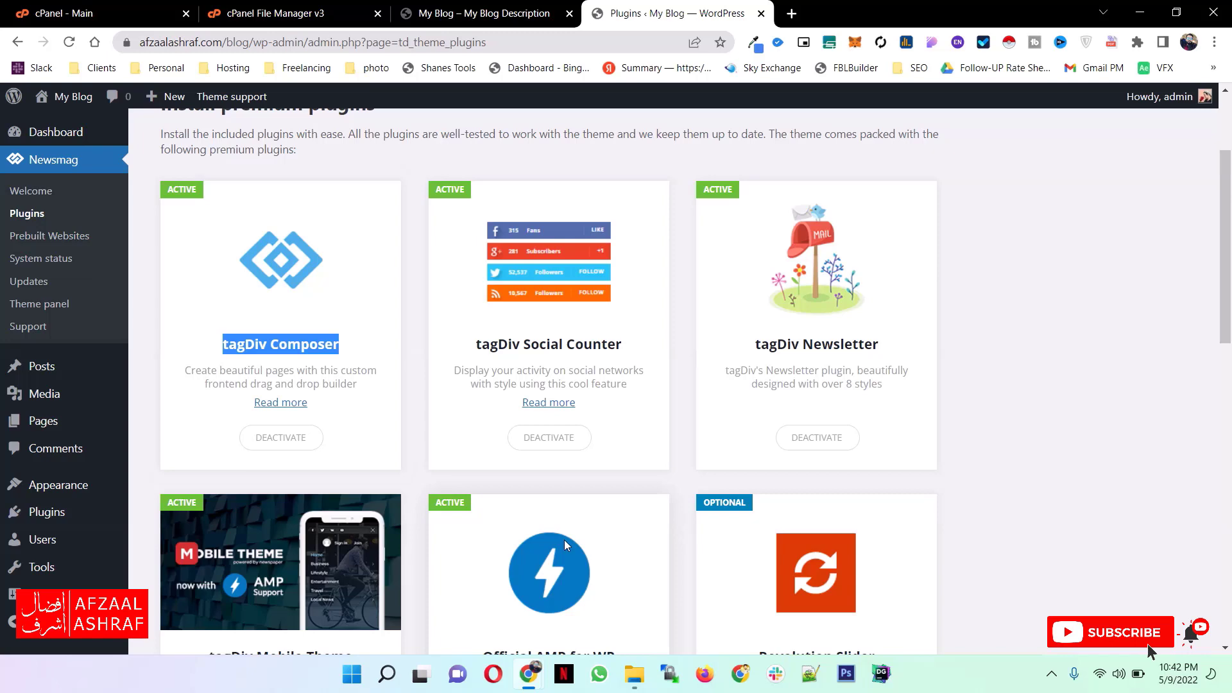
- Open Newsmag's Prebuilt Websites page and browse the available demo designs
scroll(352, 219, up, 3)
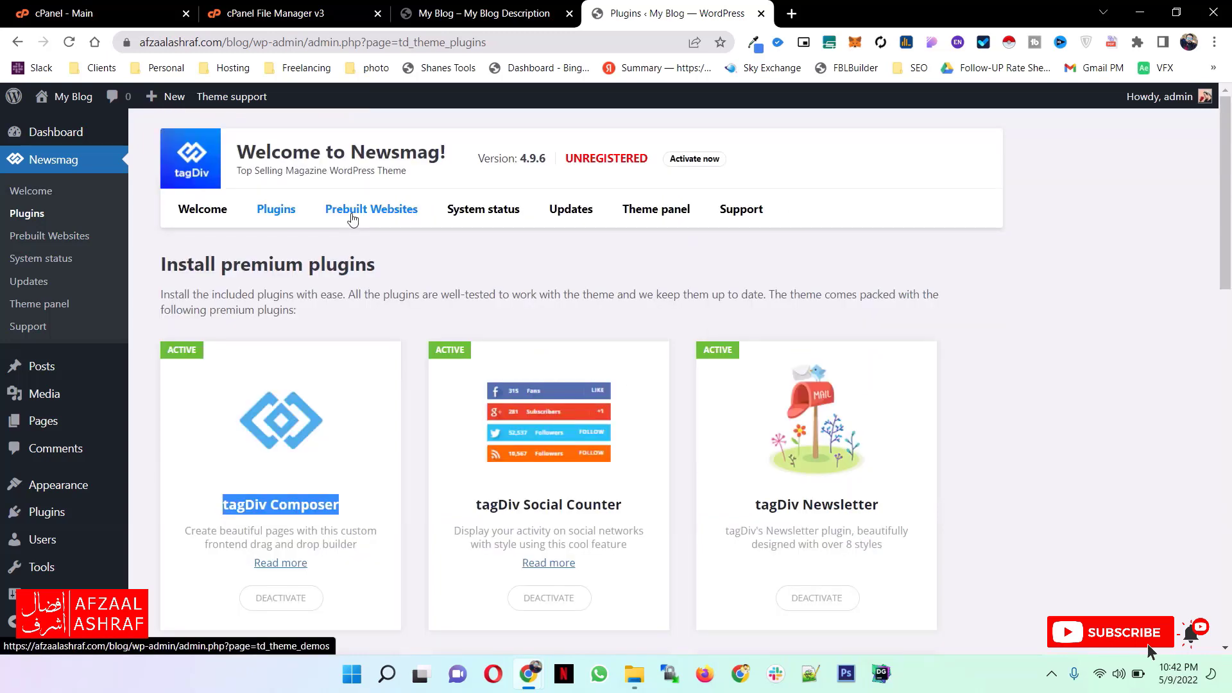
click(352, 212)
scroll(614, 282, down, 3)
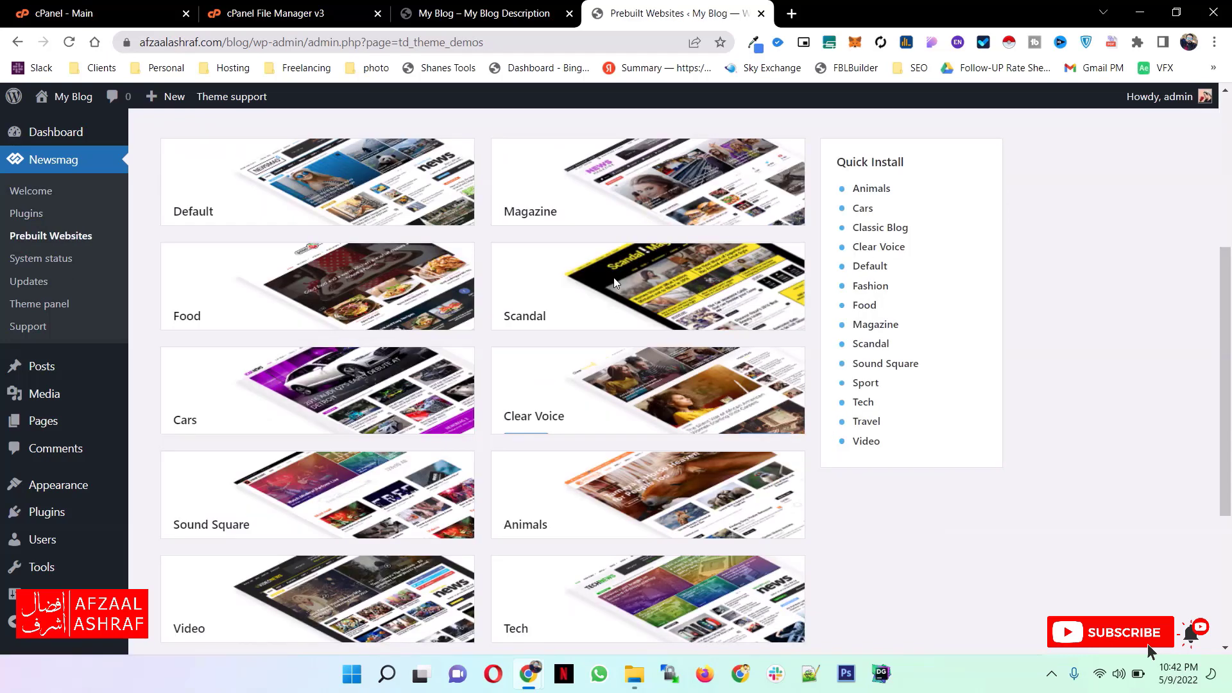
- Open previews of the Default, Magazine, Food and Scandal prebuilt websites in separate browser tabs
scroll(533, 442, up, 2)
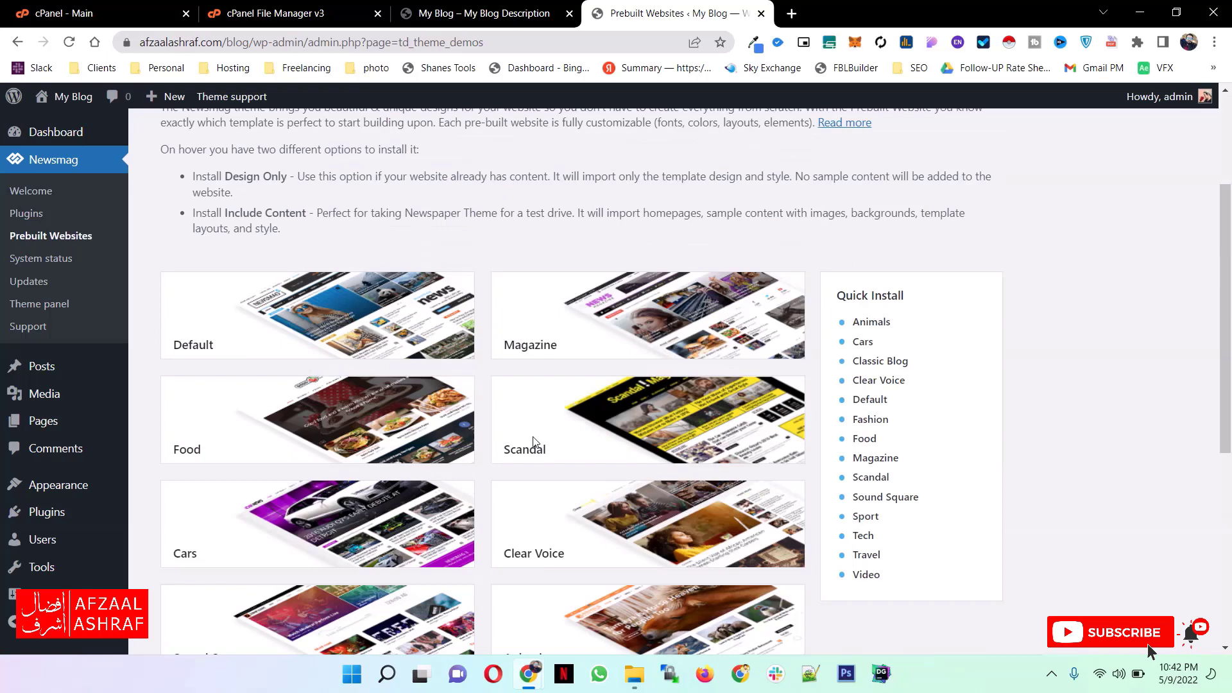
mouse_move(429, 329)
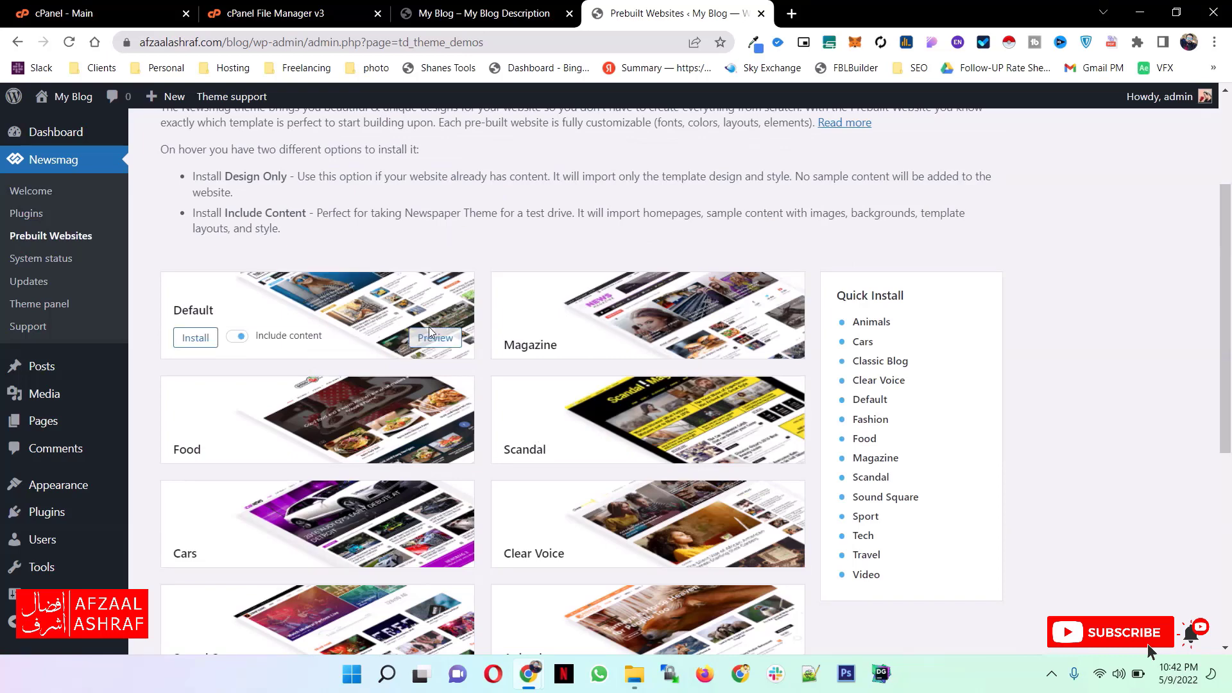
middle_click(429, 326)
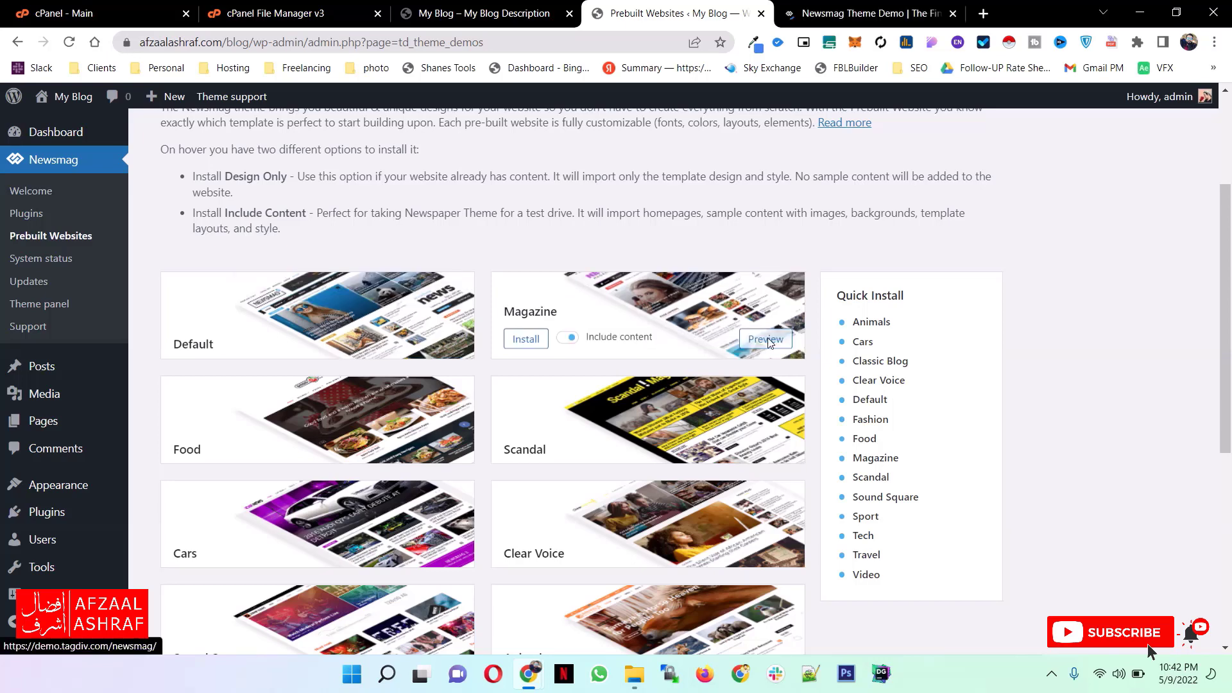
middle_click(767, 340)
scroll(448, 287, down, 2)
middle_click(448, 282)
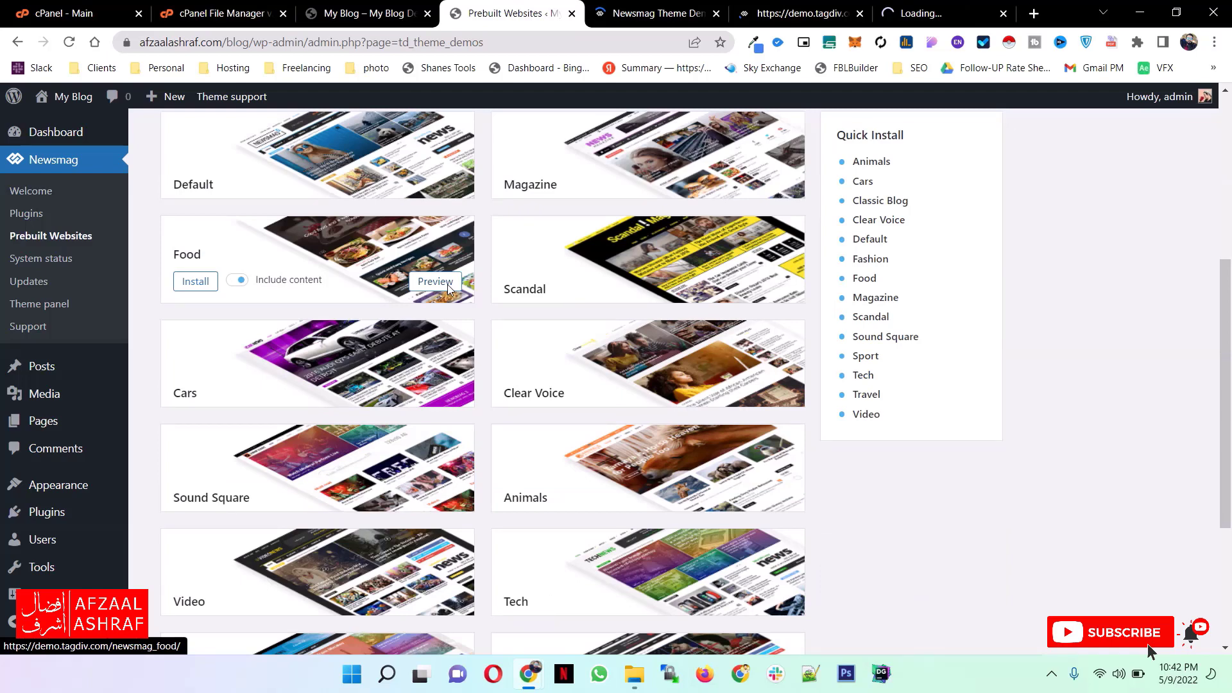
- Review the Default and Magazine demo sites, closing each preview after viewing it
click(558, 3)
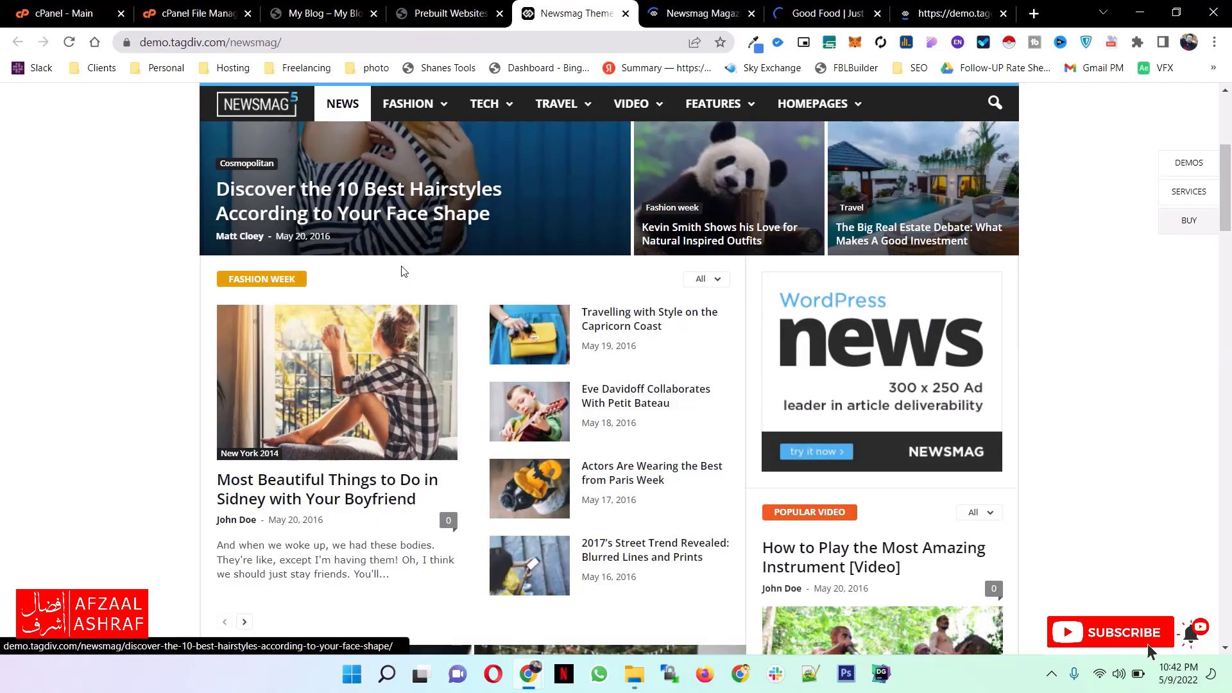
scroll(593, 351, down, 15)
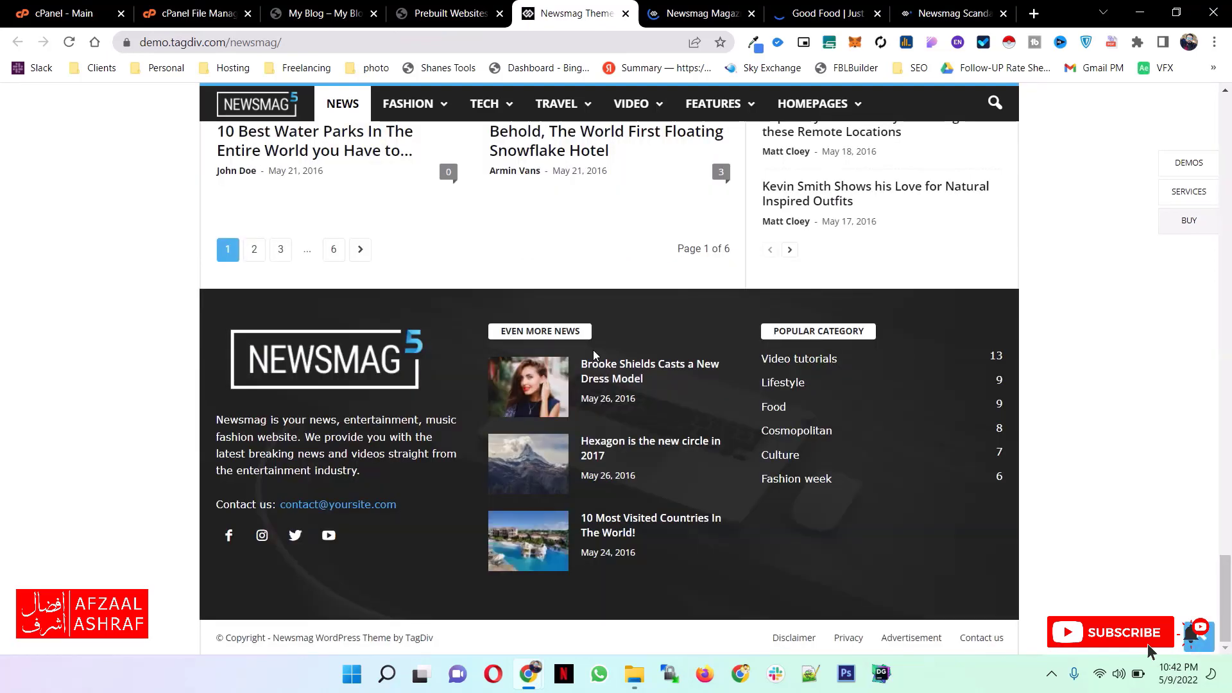
key(ctrl+w)
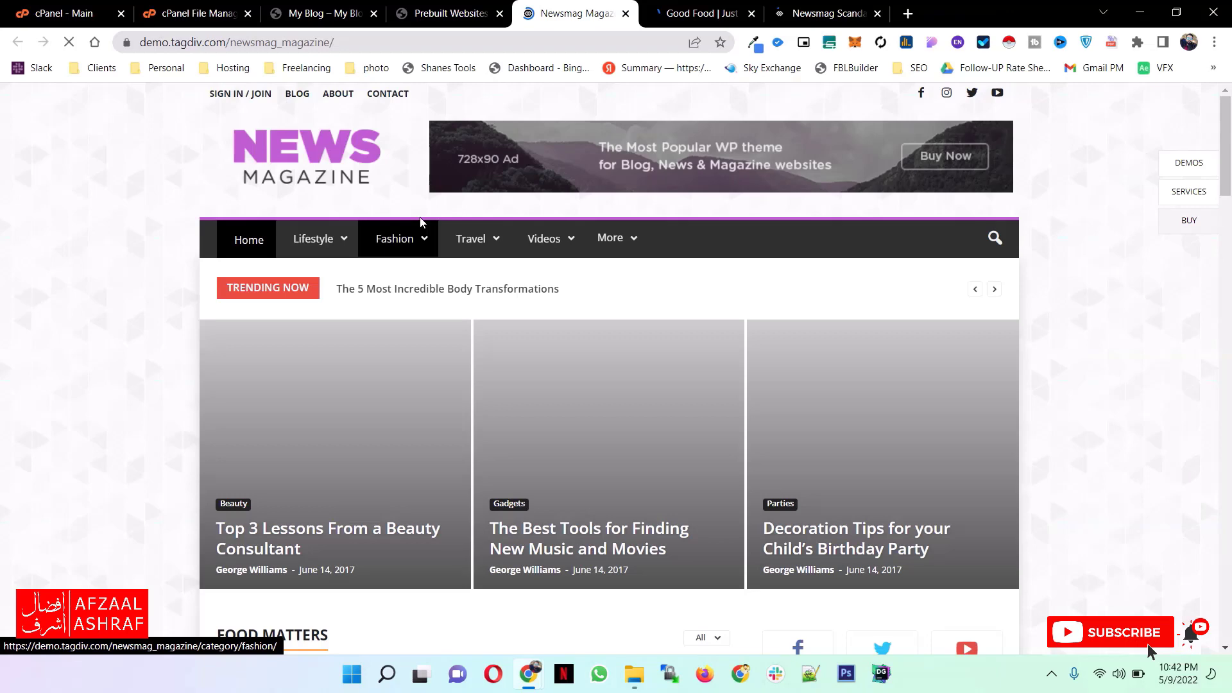
key(ctrl+w)
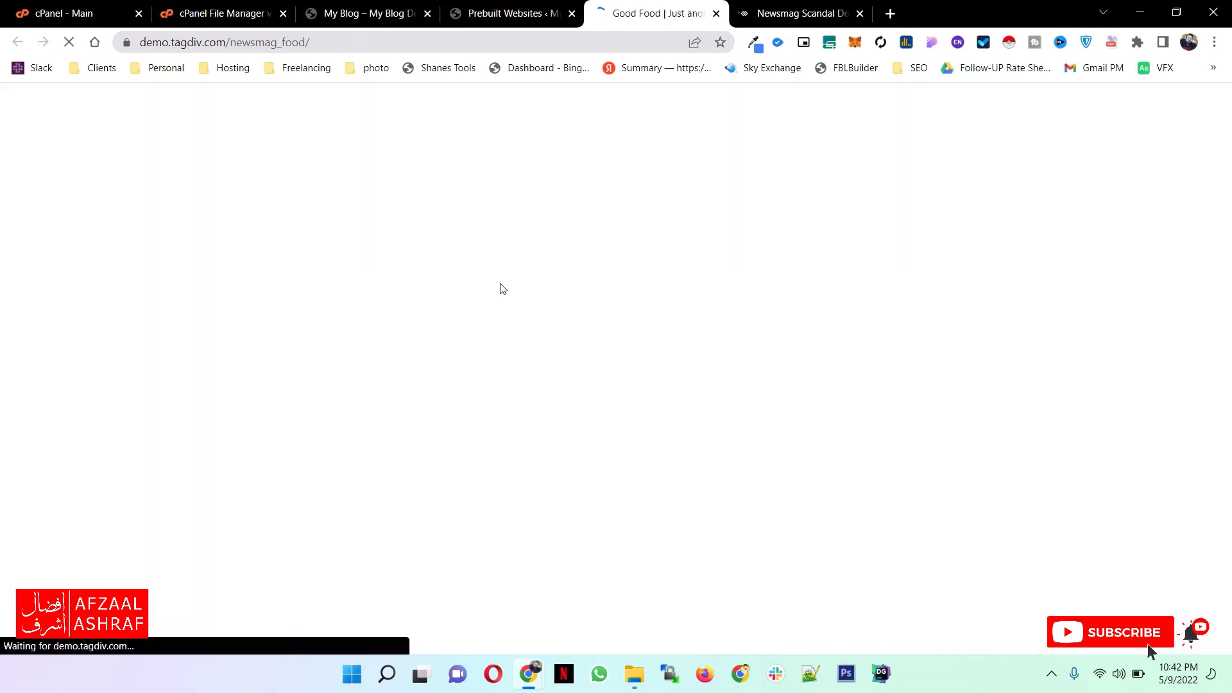
- Examine the Scandal demo down to its footer and the Food demo's navigation, then close both previews
key(ctrl+Tab)
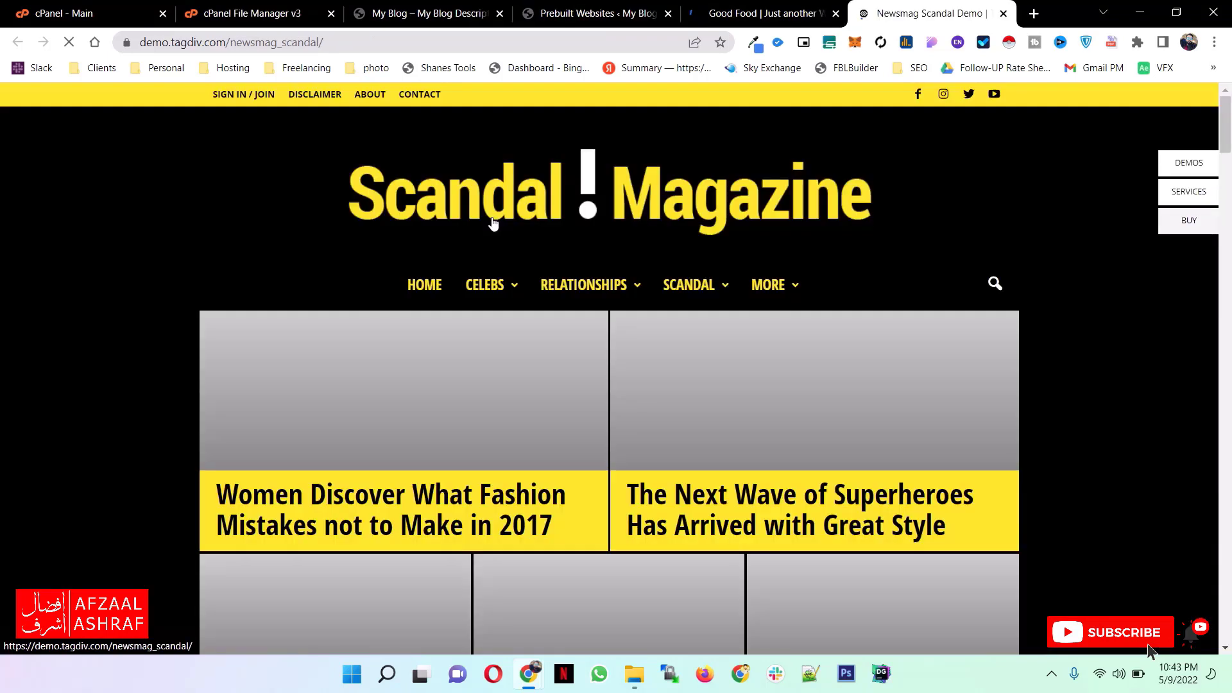
scroll(720, 275, down, 5)
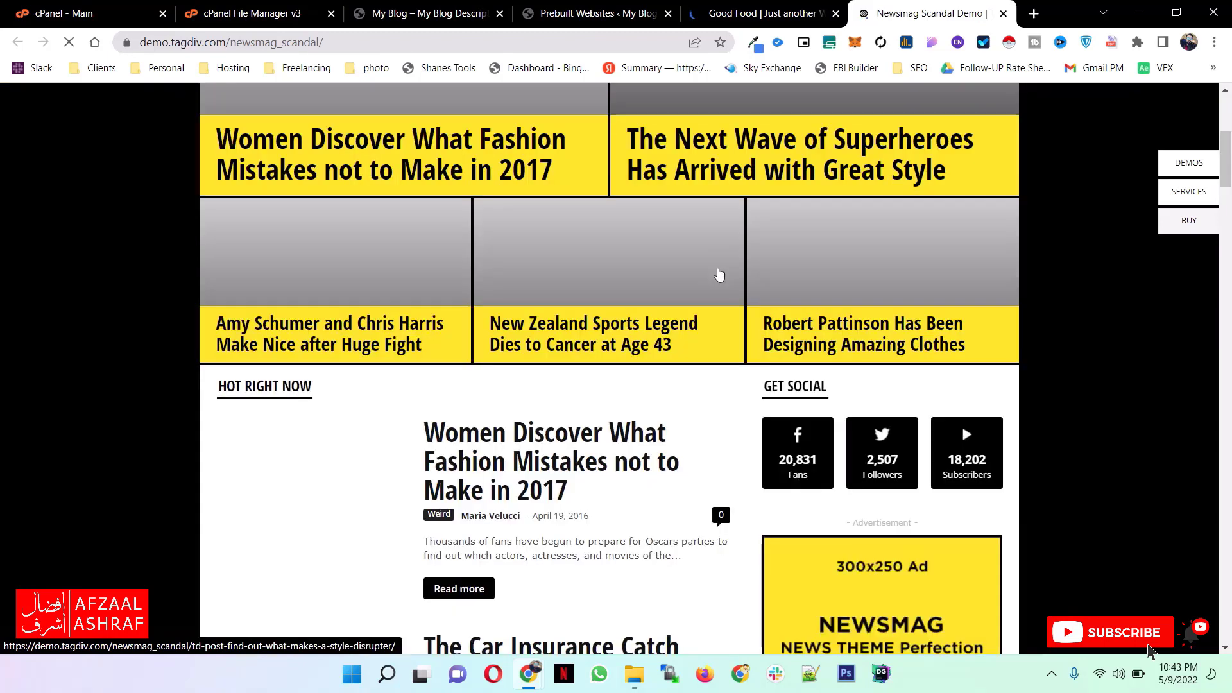
scroll(618, 342, down, 10)
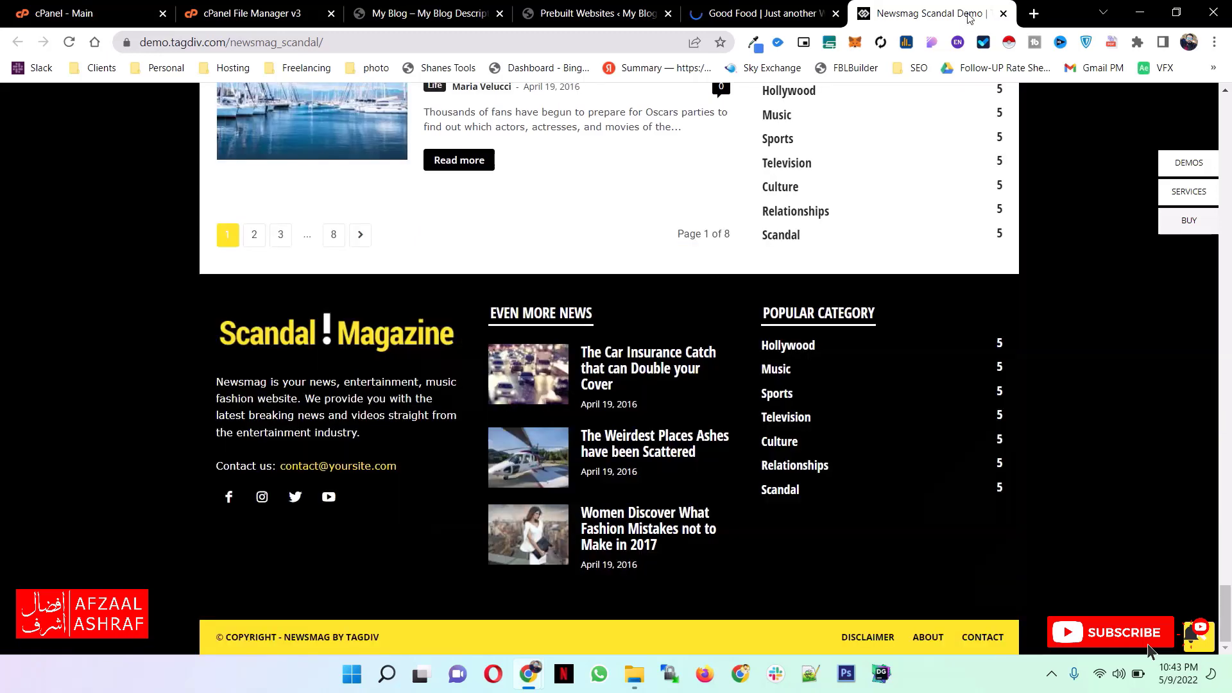
key(ctrl+w)
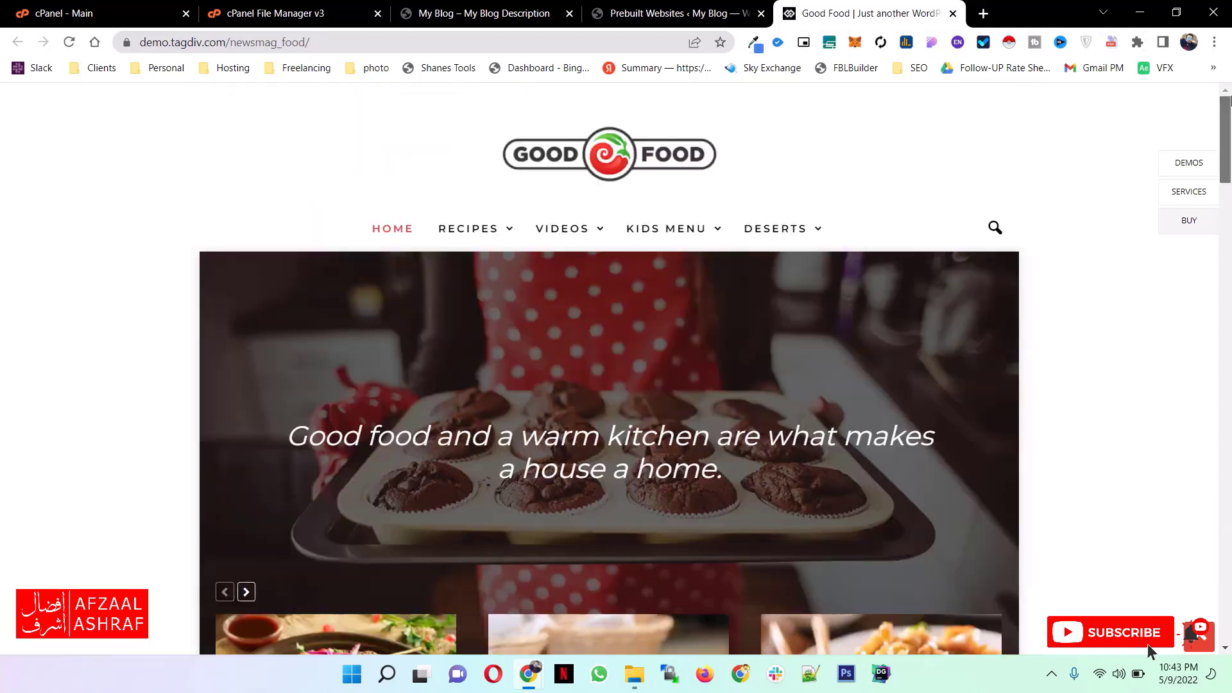
mouse_move(696, 243)
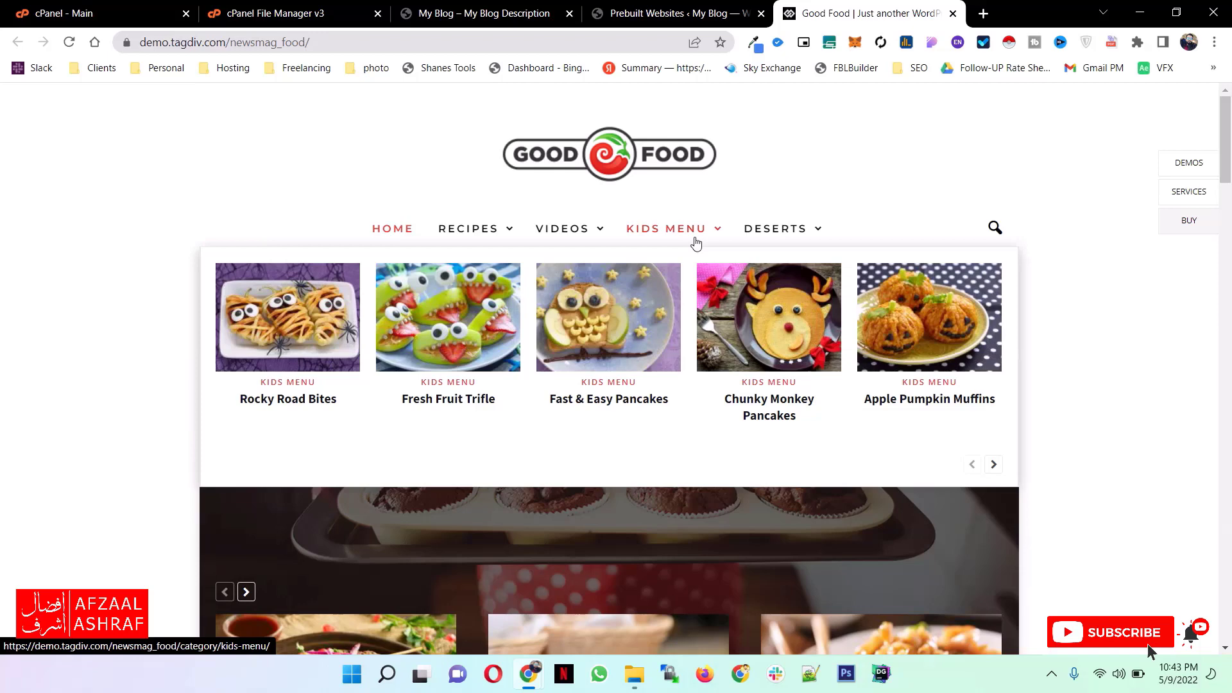
key(ctrl+w)
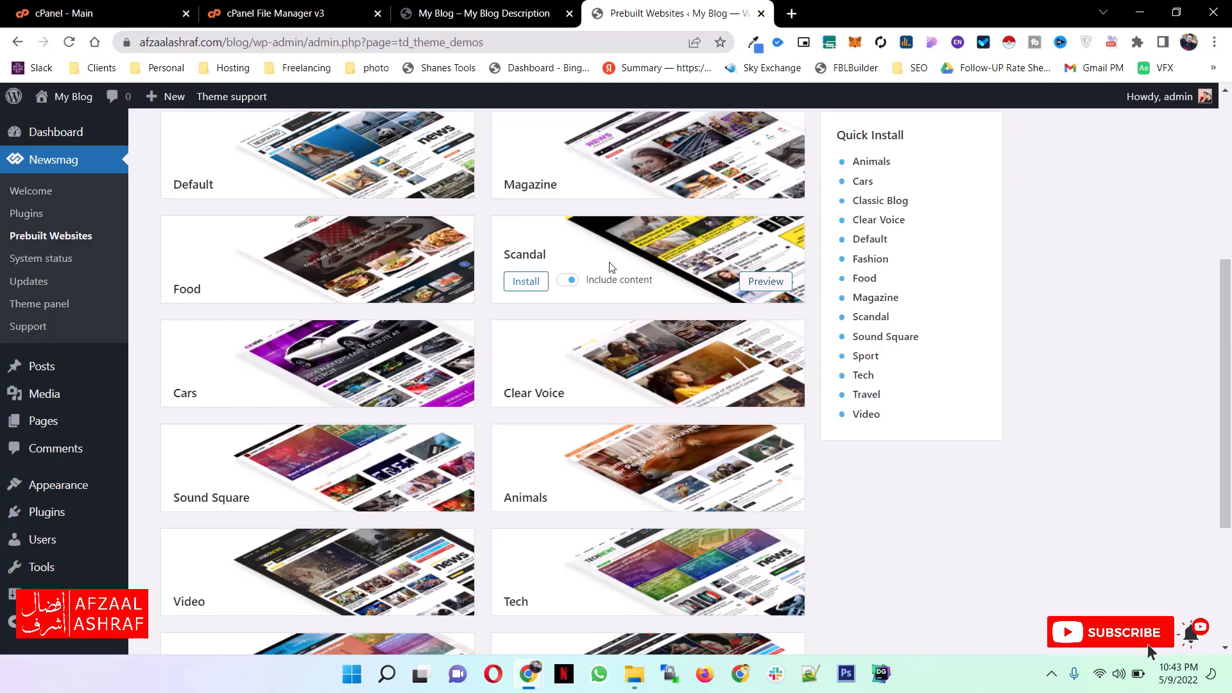
- Install the Default prebuilt website with the Include content option enabled
scroll(193, 269, up, 2)
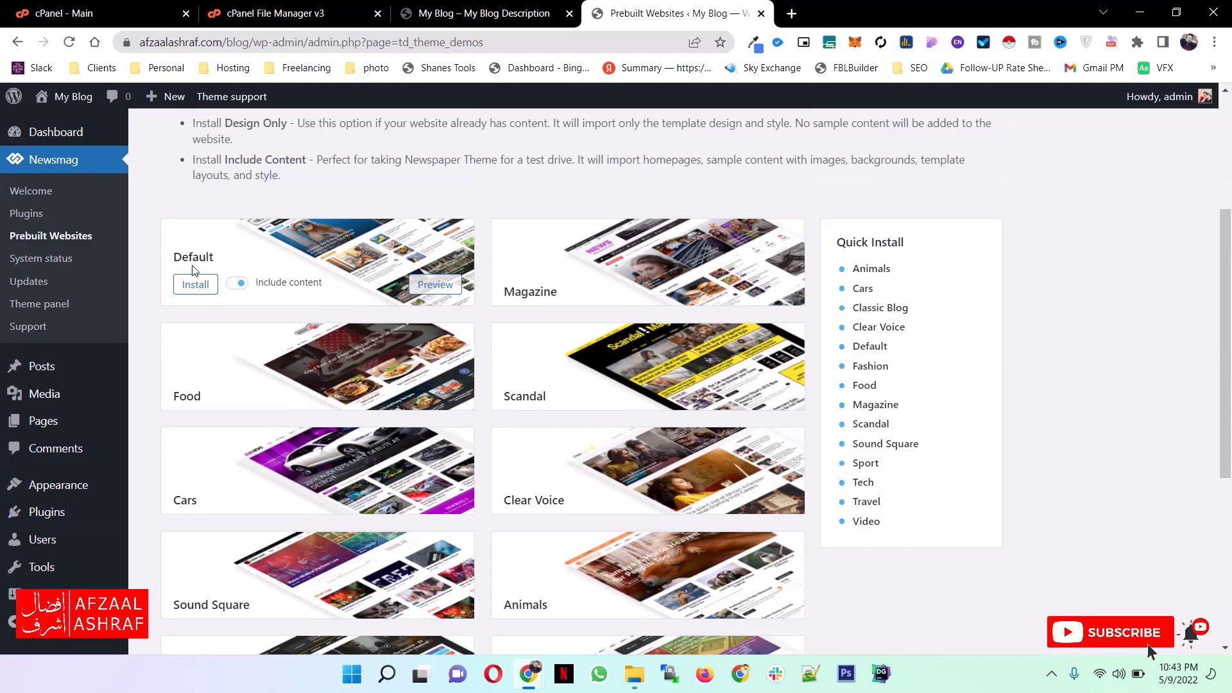
click(238, 284)
click(237, 285)
click(195, 284)
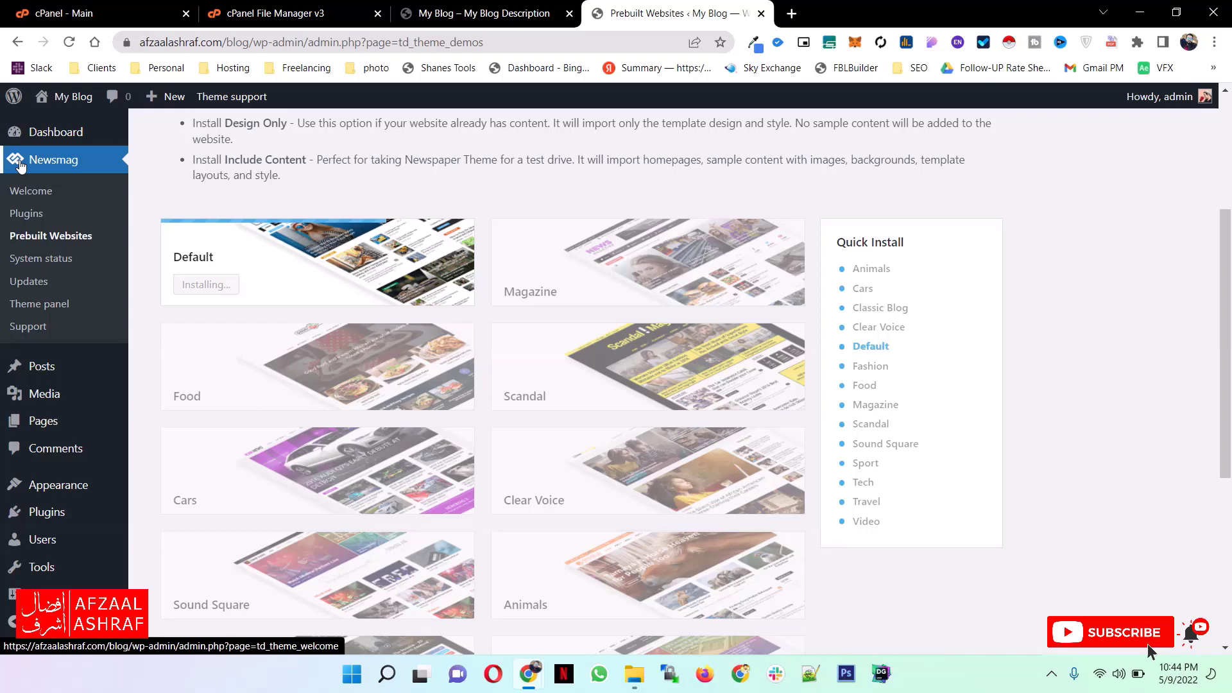
scroll(20, 165, down, 2)
mouse_move(58, 484)
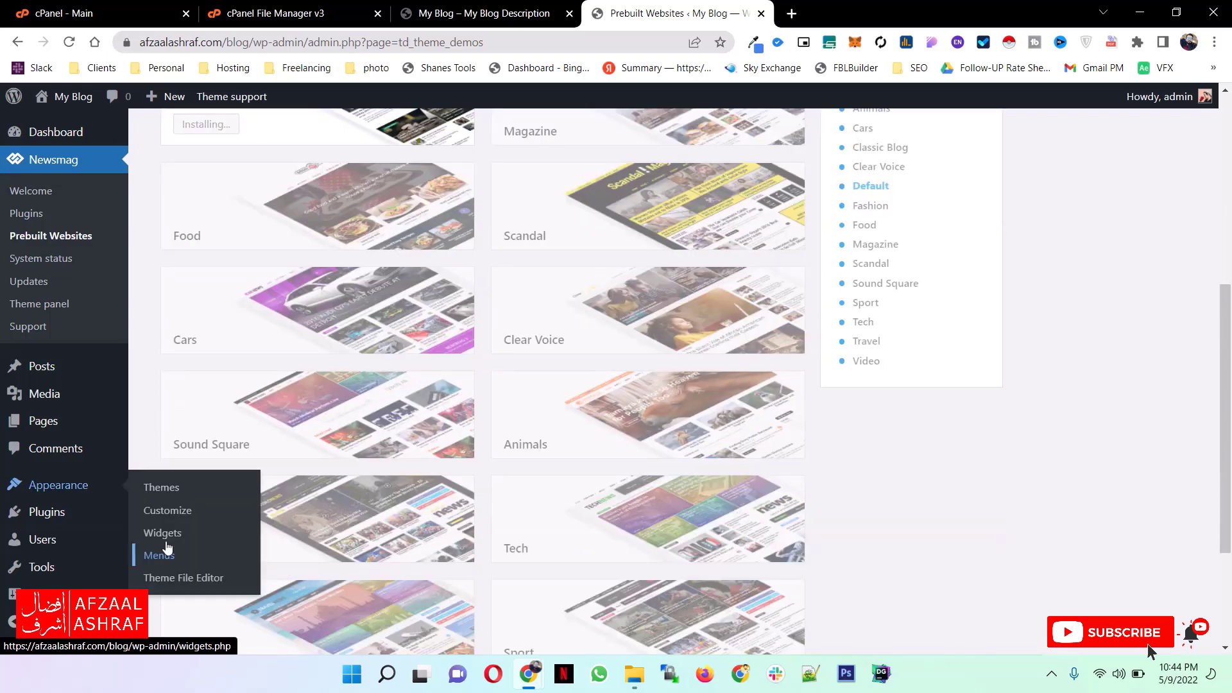
scroll(420, 415, up, 5)
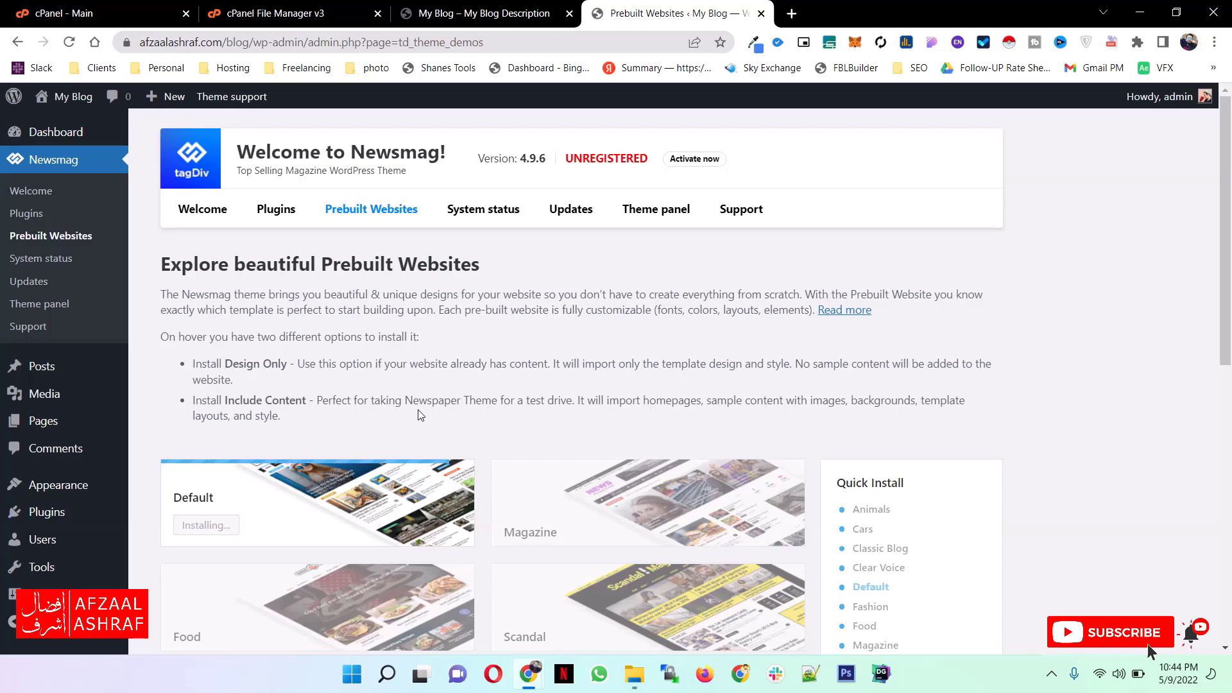
scroll(420, 414, down, 1)
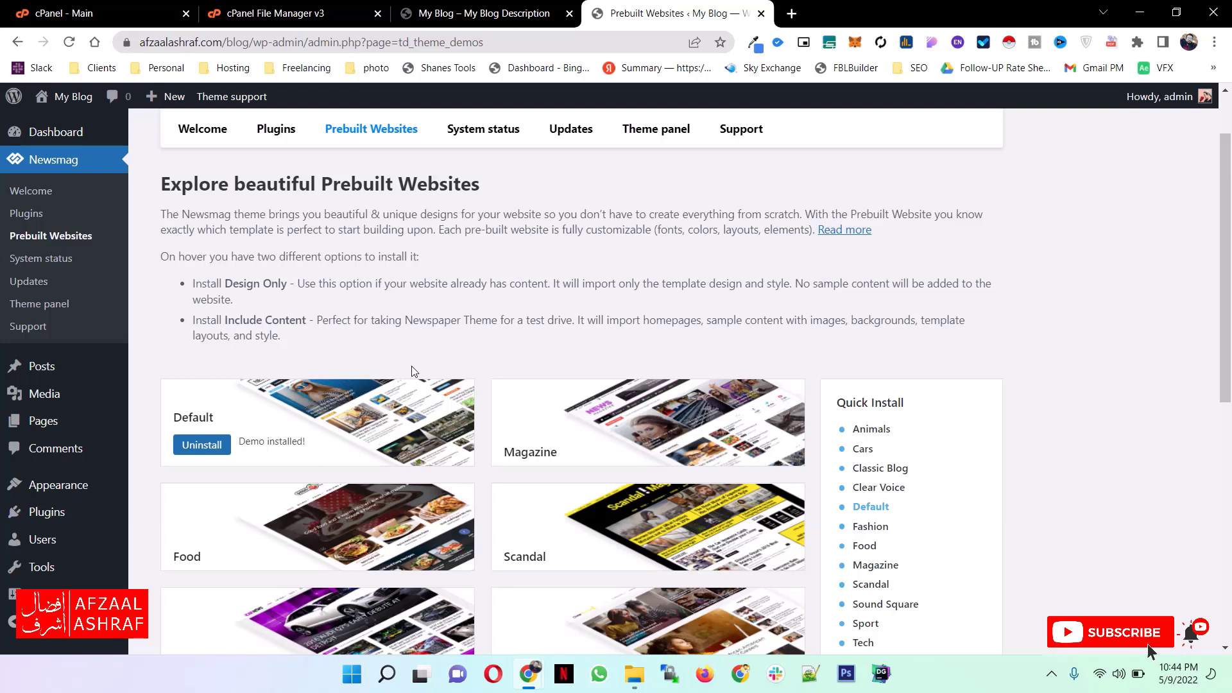
- Visit the live blog in a new browser tab and examine its homepage header, article sections, sidebar and footer
mouse_move(73, 96)
middle_click(56, 125)
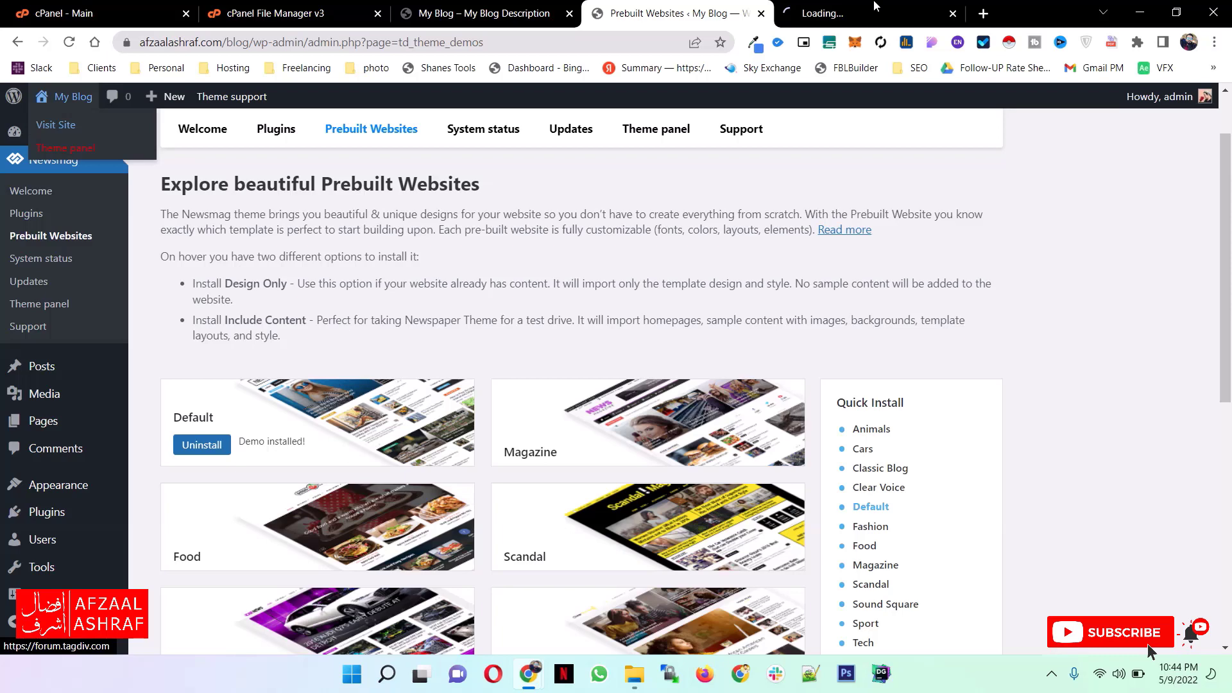
click(876, 8)
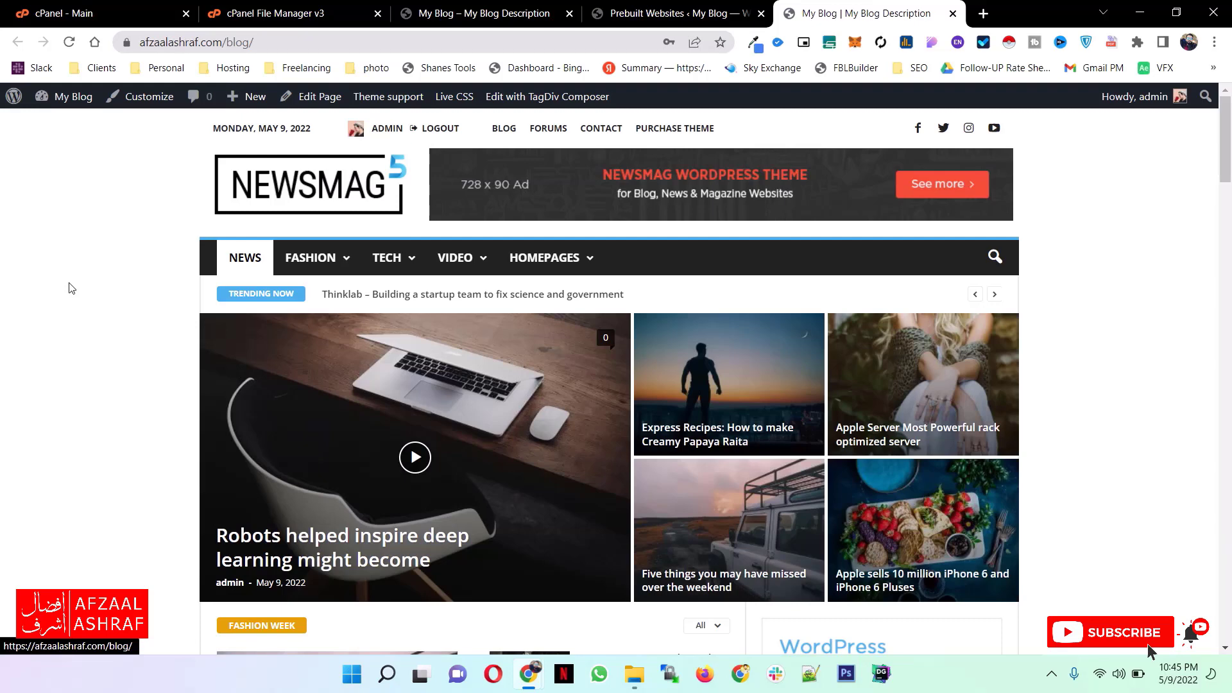
scroll(140, 284, down, 10)
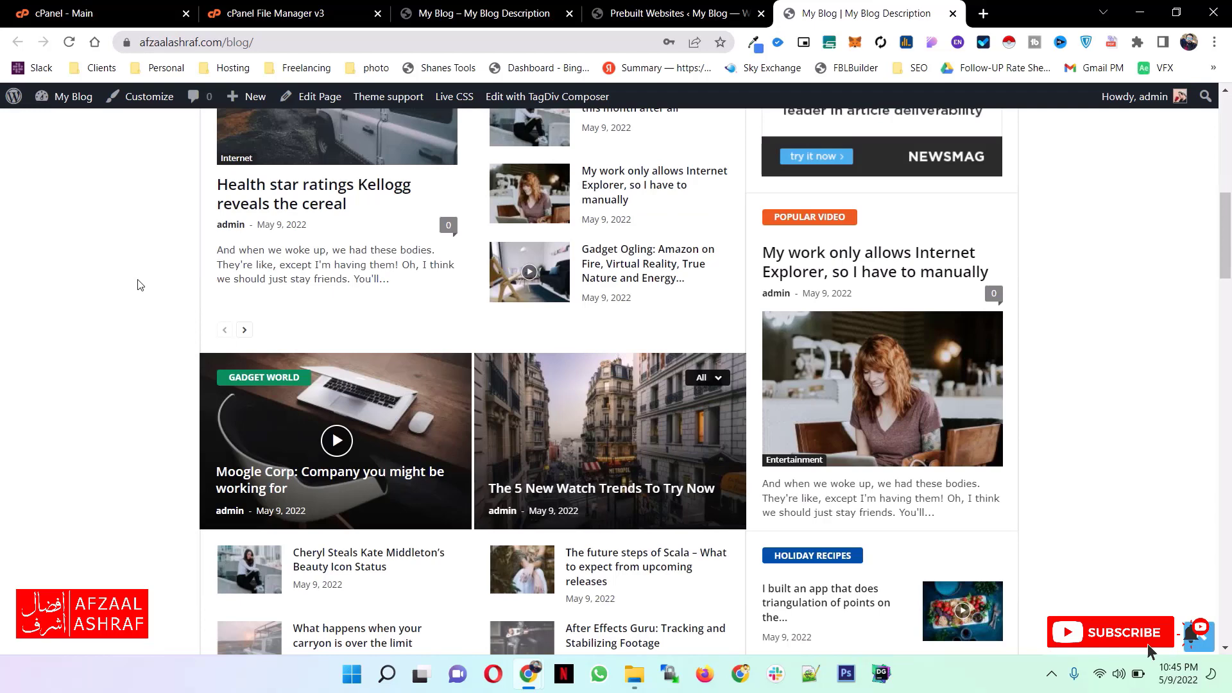
scroll(140, 285, down, 15)
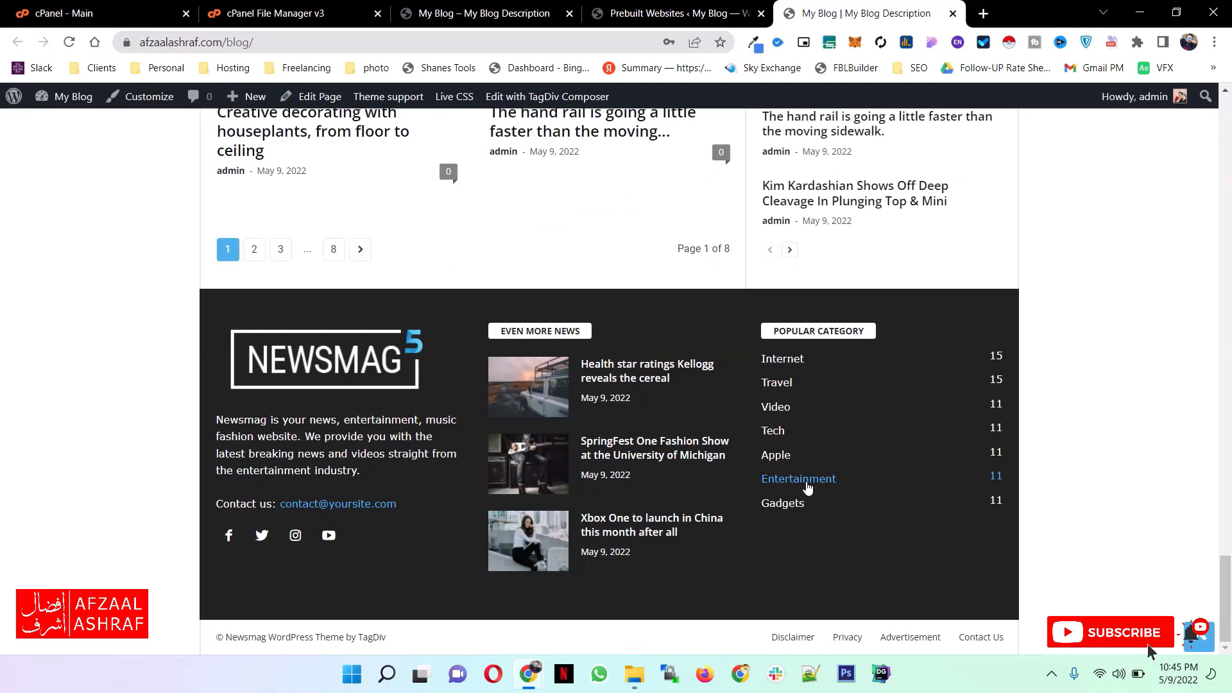
scroll(208, 185, up, 20)
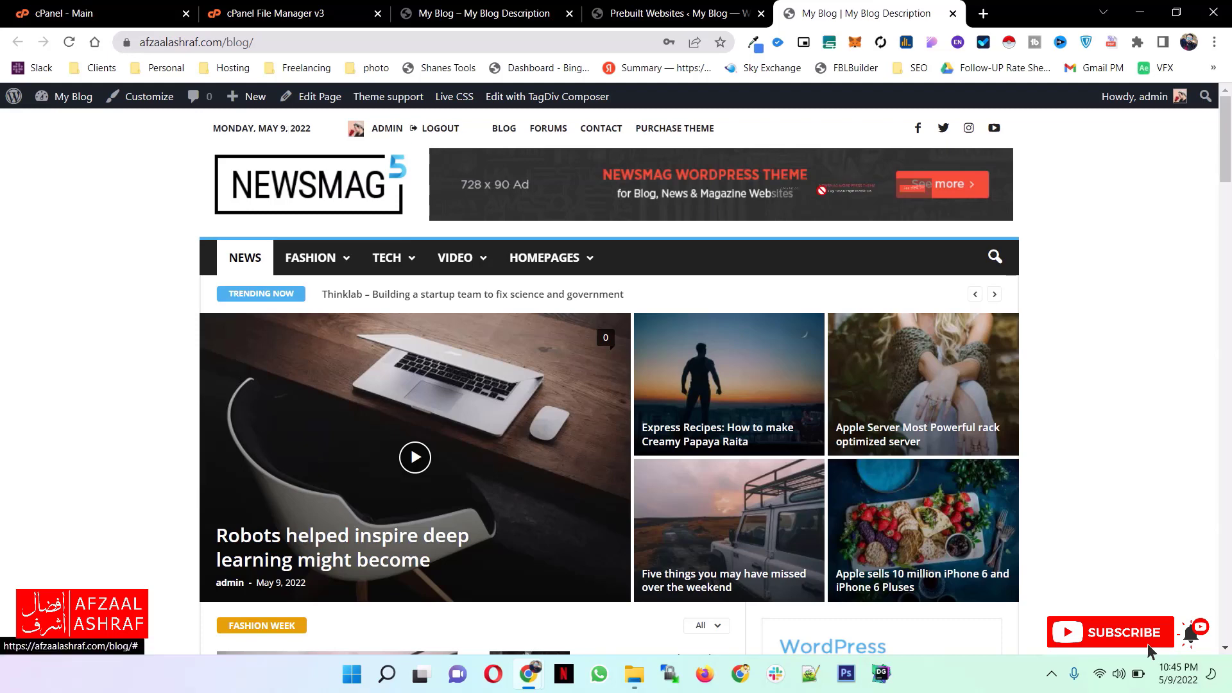
scroll(929, 286, down, 10)
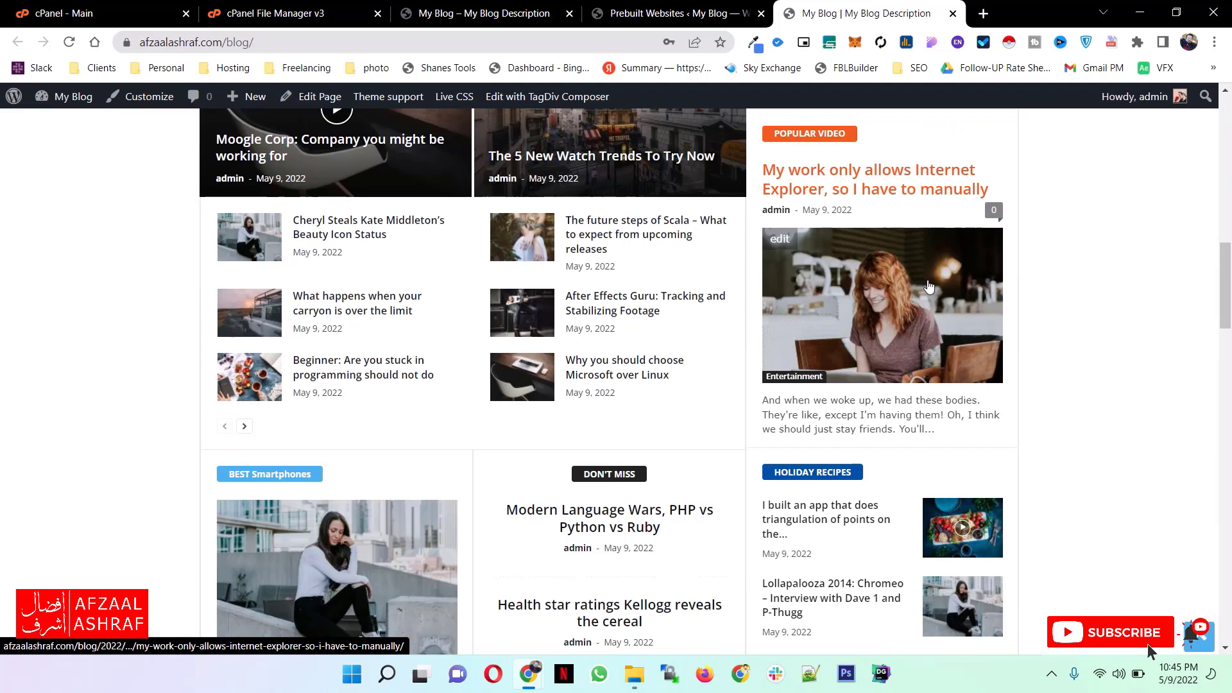
drag(1226, 282, 1229, 83)
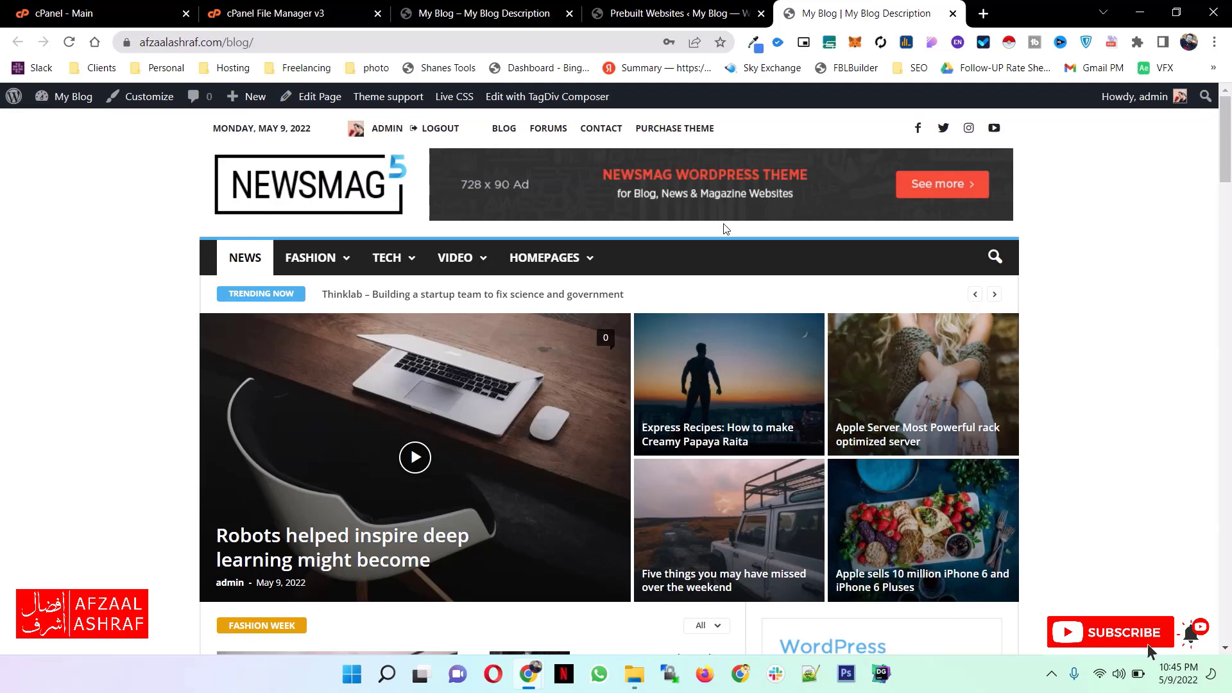
scroll(972, 279, down, 1)
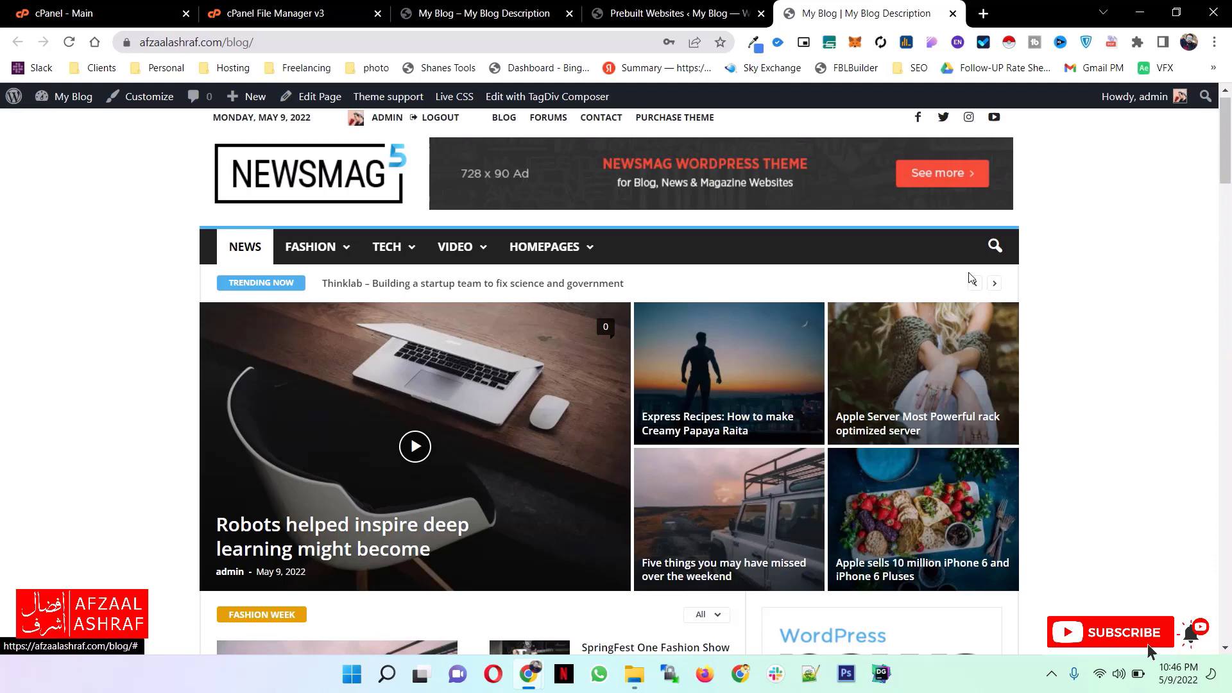
scroll(949, 302, down, 20)
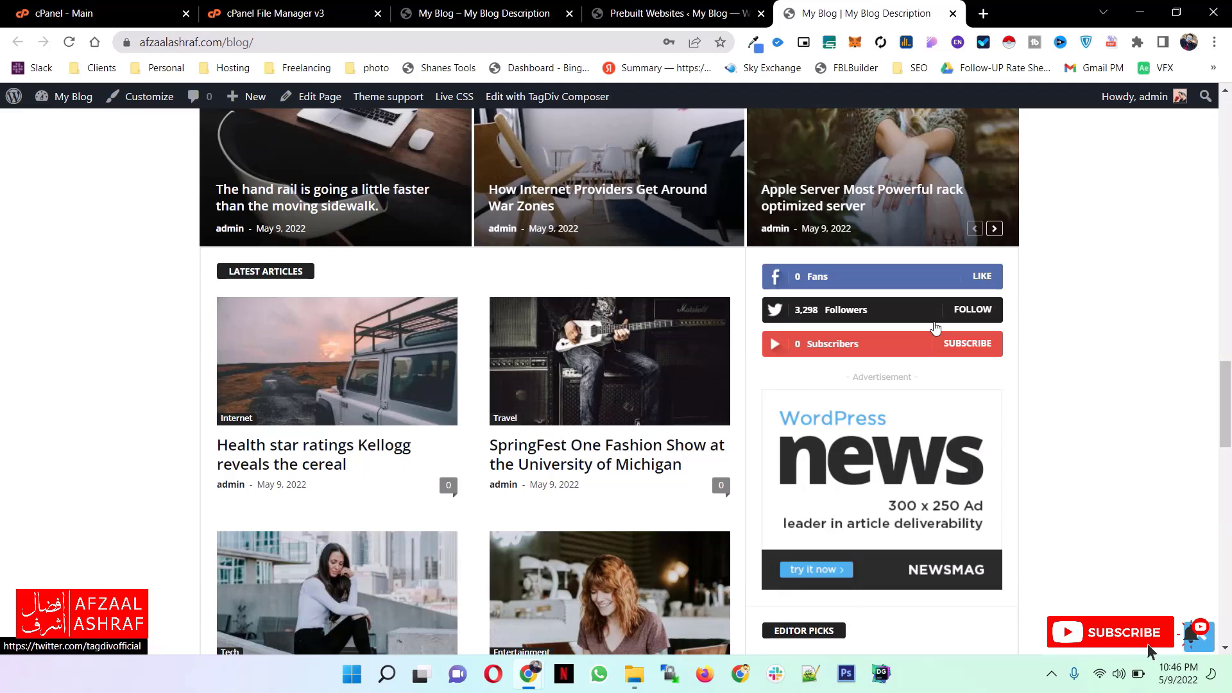
- Inspect the Header ad code in the Ads section of Newsmag's Theme panel and compare it with the live blog's banner
click(679, 14)
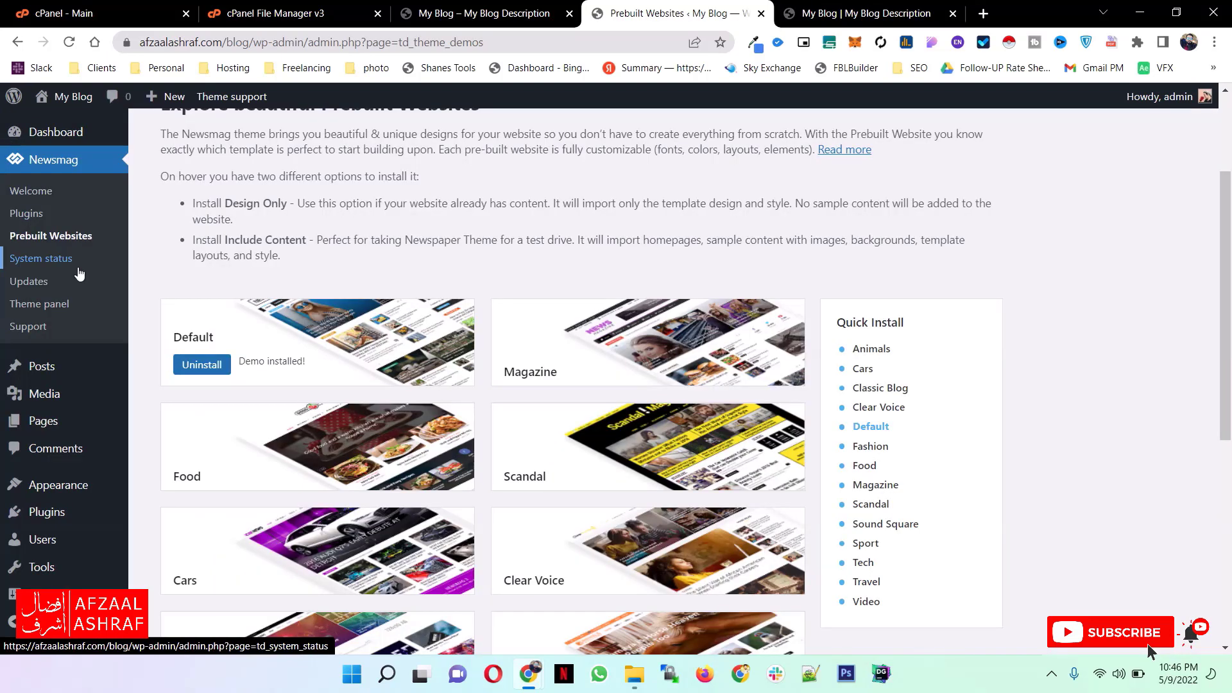
click(48, 305)
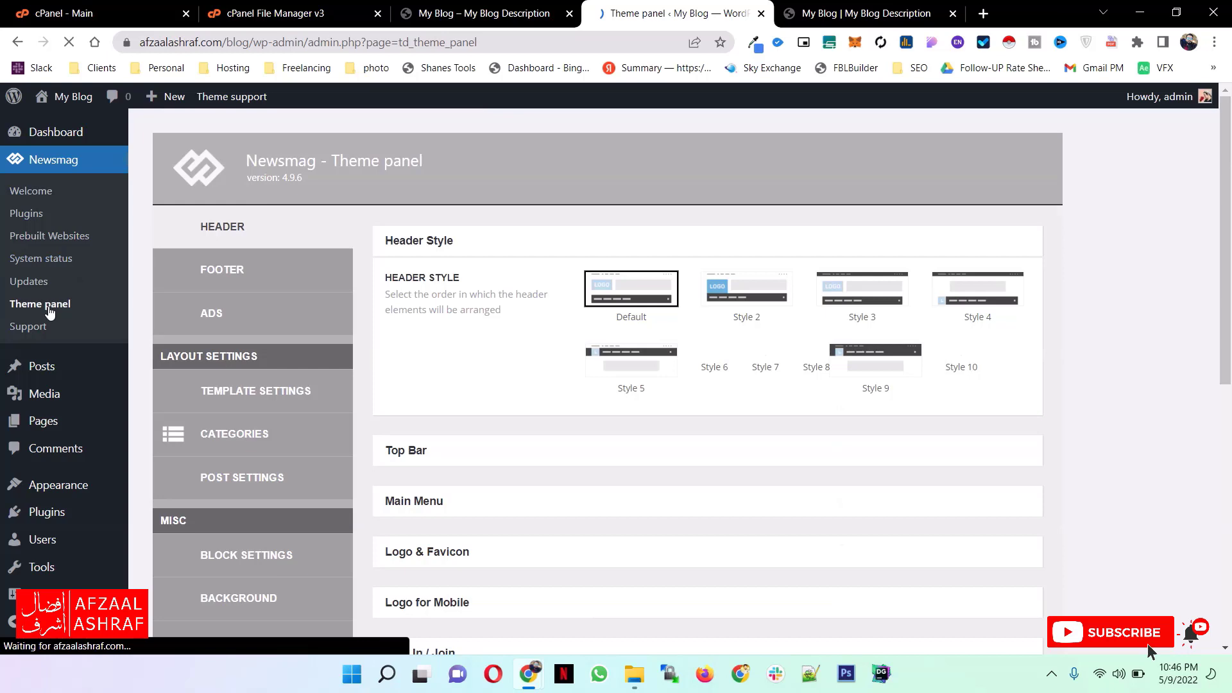
click(210, 323)
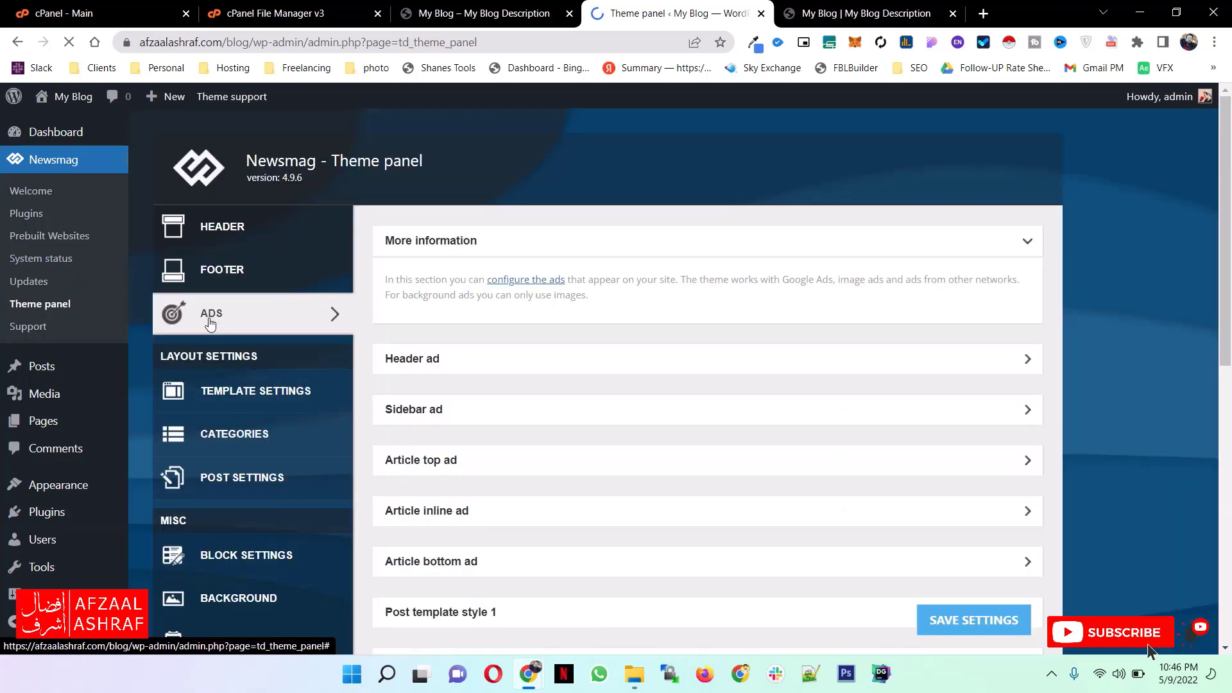
drag(981, 253, 569, 246)
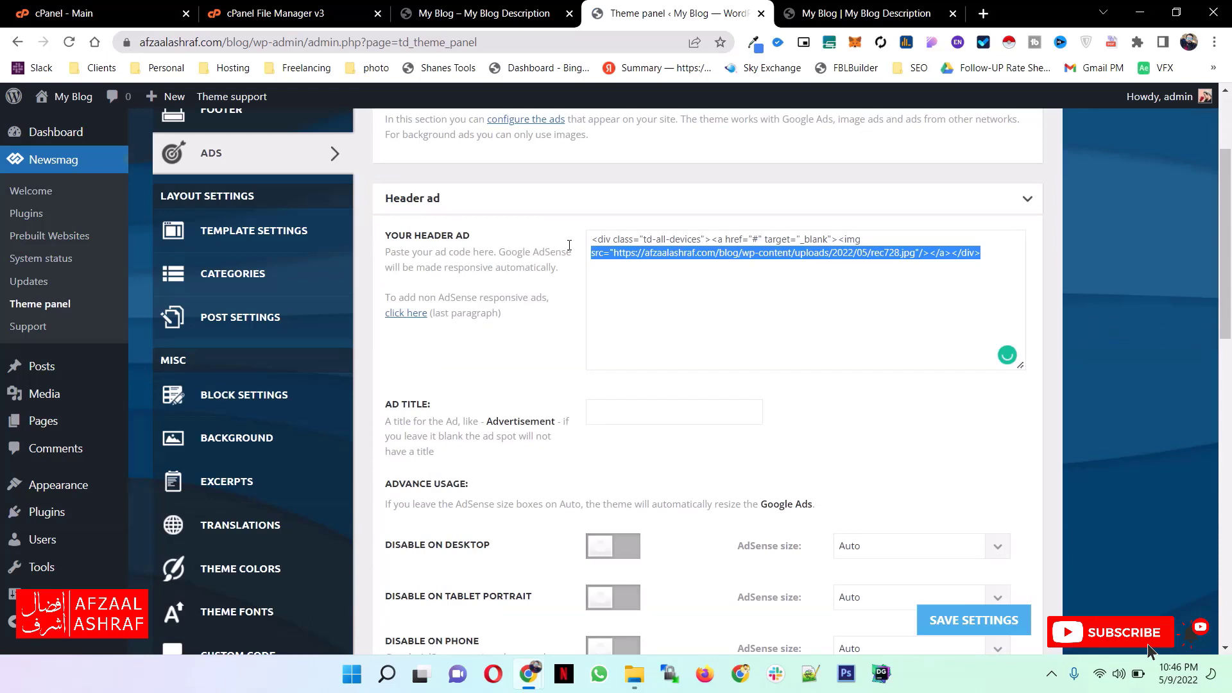
click(973, 259)
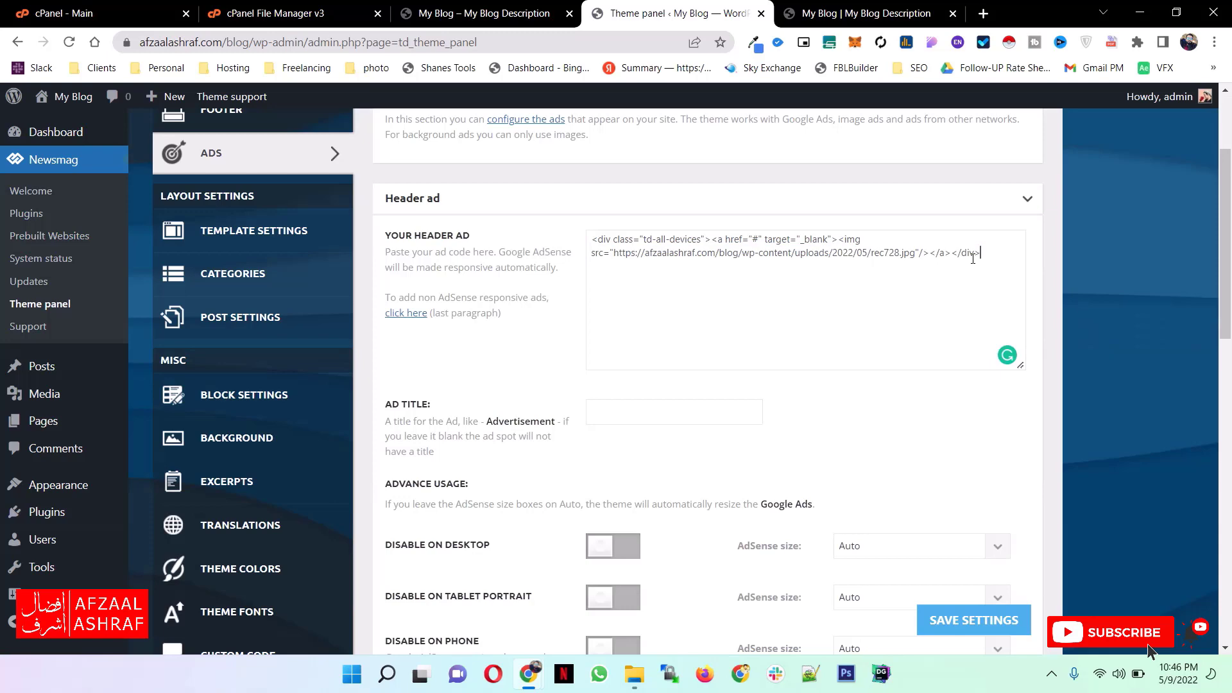
key(ctrl+Tab)
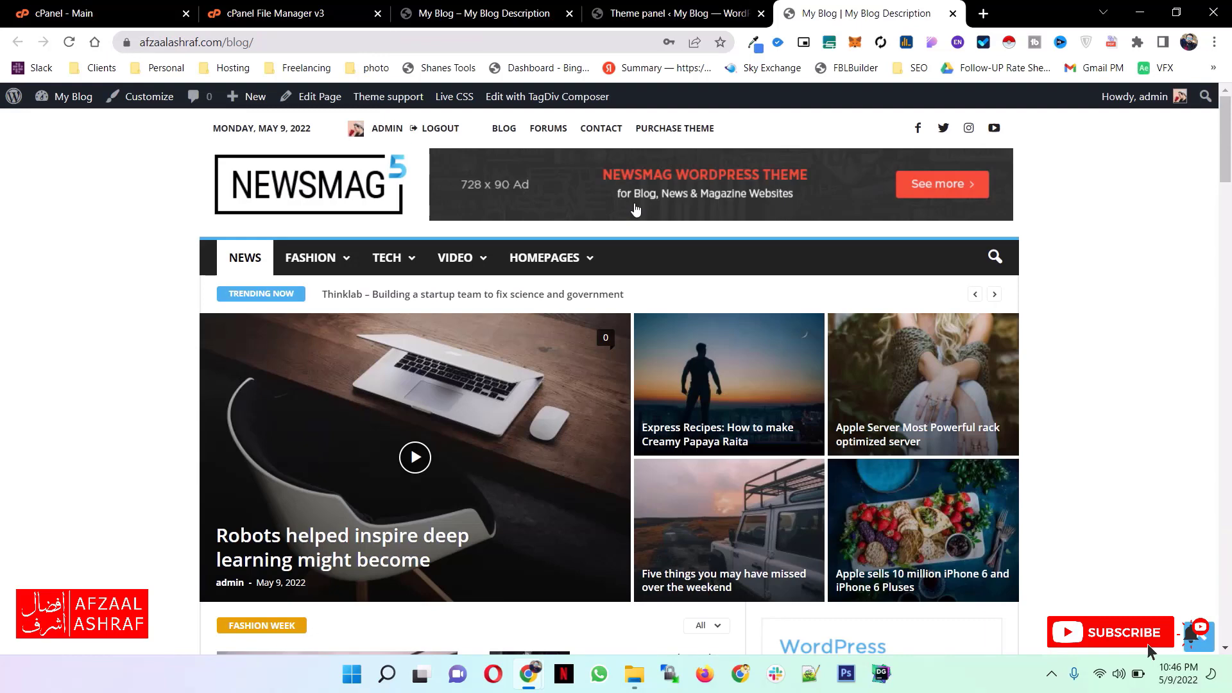
- Examine the remaining ad slots in the Theme panel's Ads section and compare them with the live blog's ads and header
key(ctrl+shift+Tab)
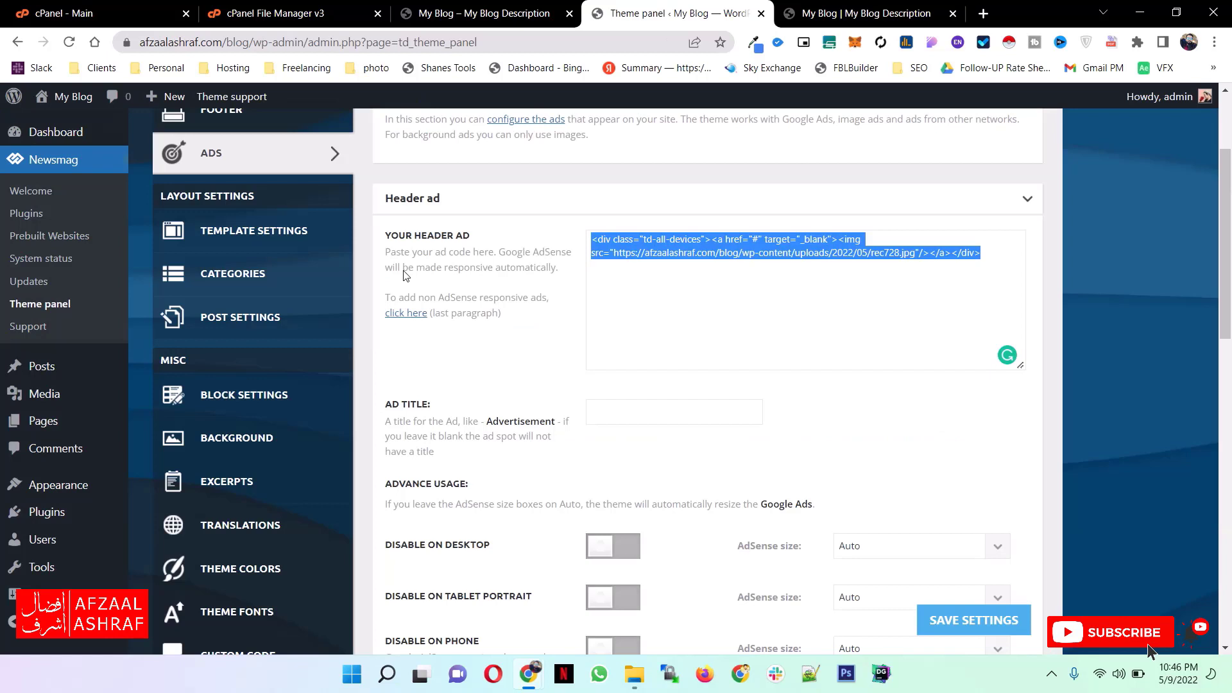
scroll(450, 301, down, 10)
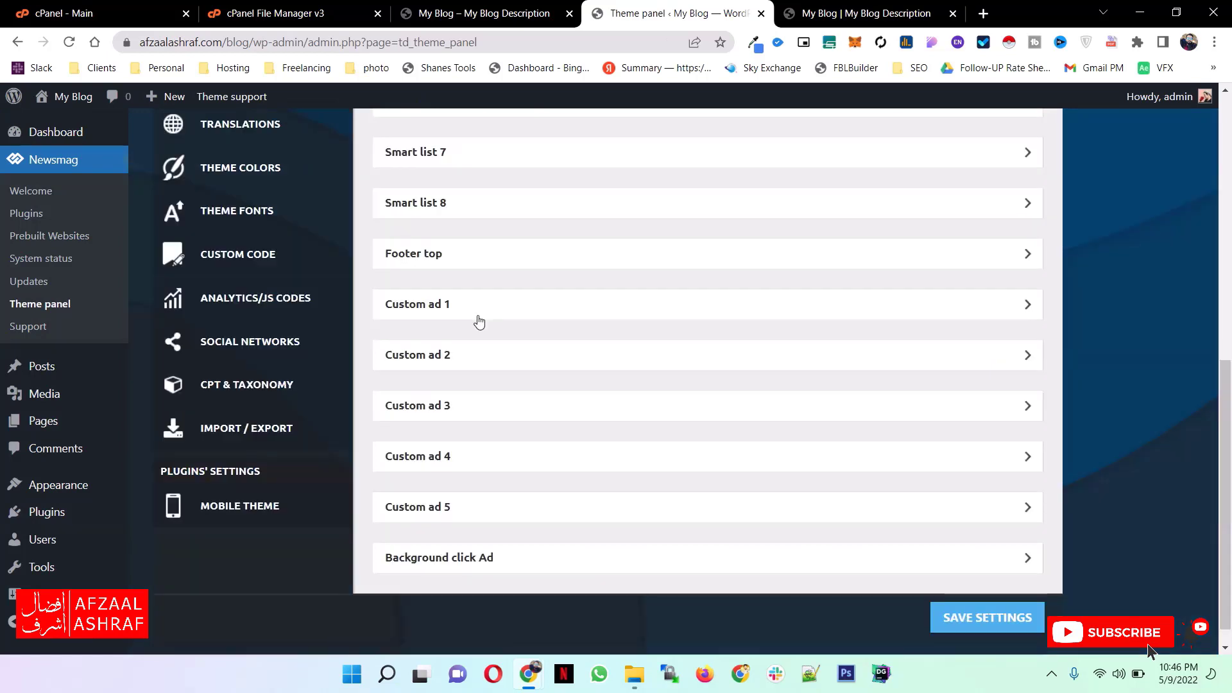
scroll(479, 321, up, 4)
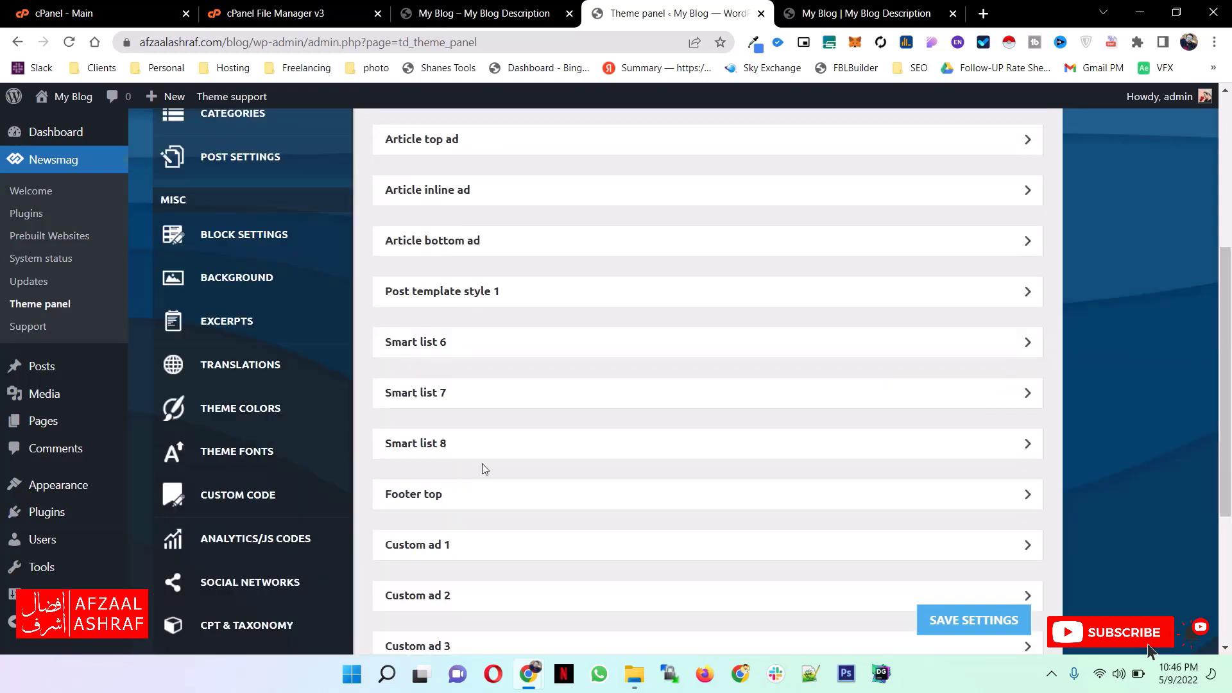
key(ctrl+Tab)
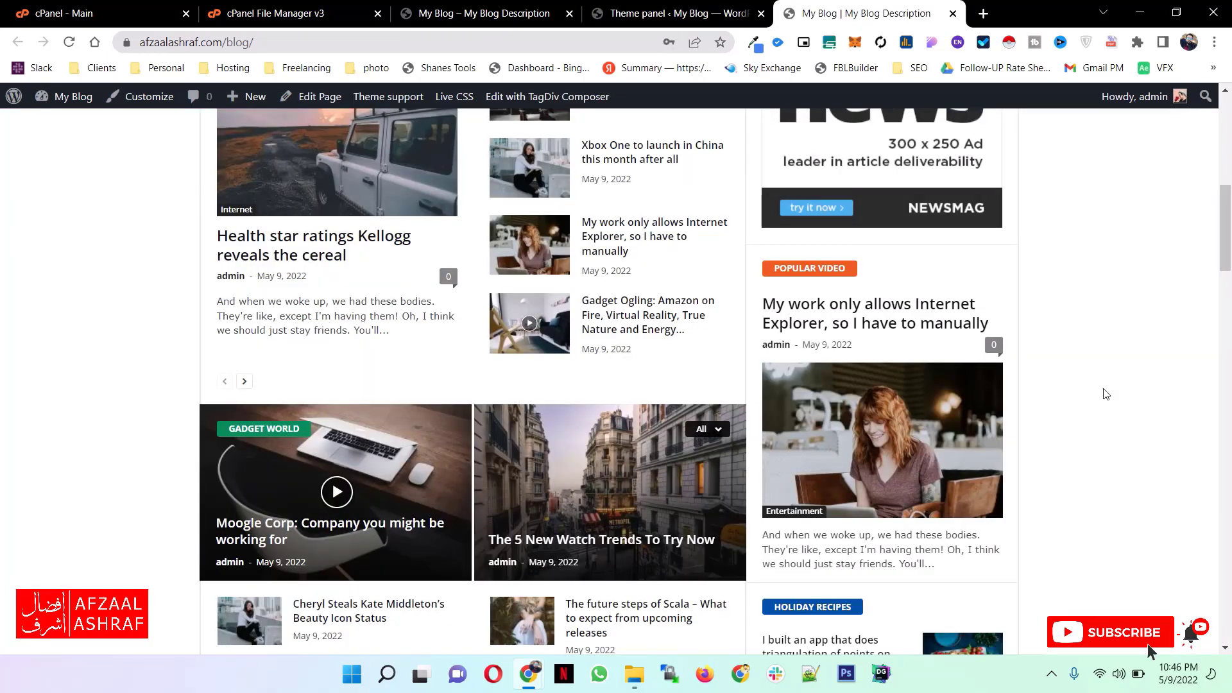
scroll(712, 421, up, 4)
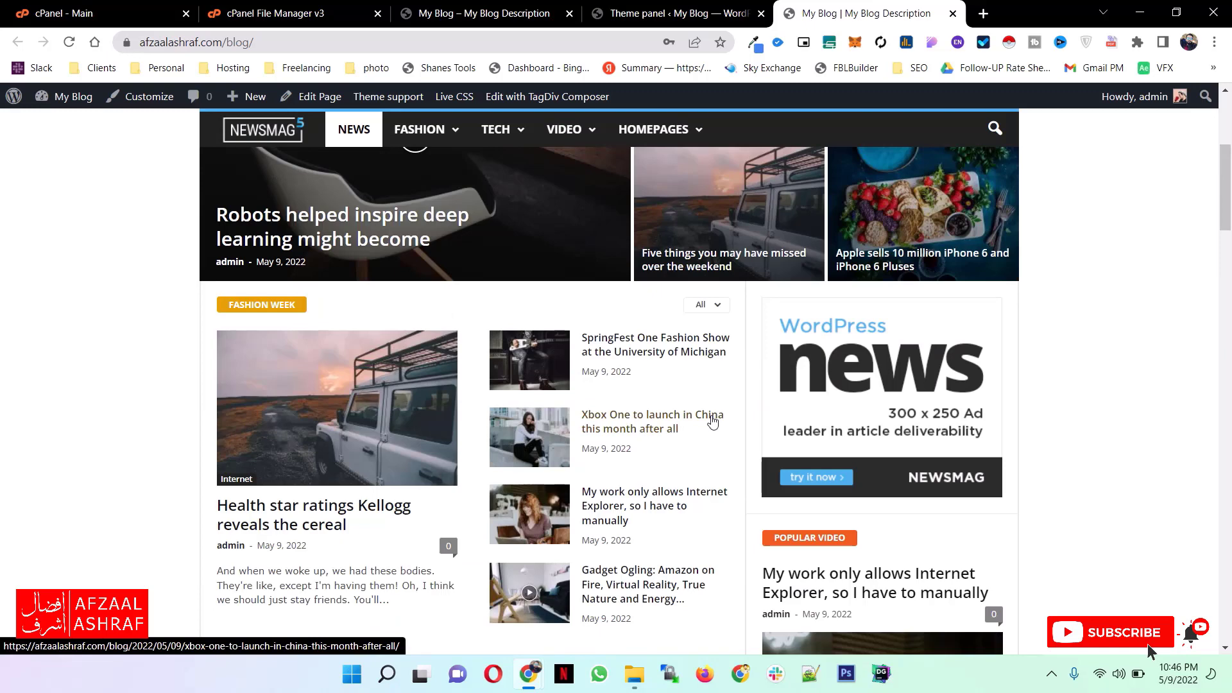
scroll(758, 344, up, 5)
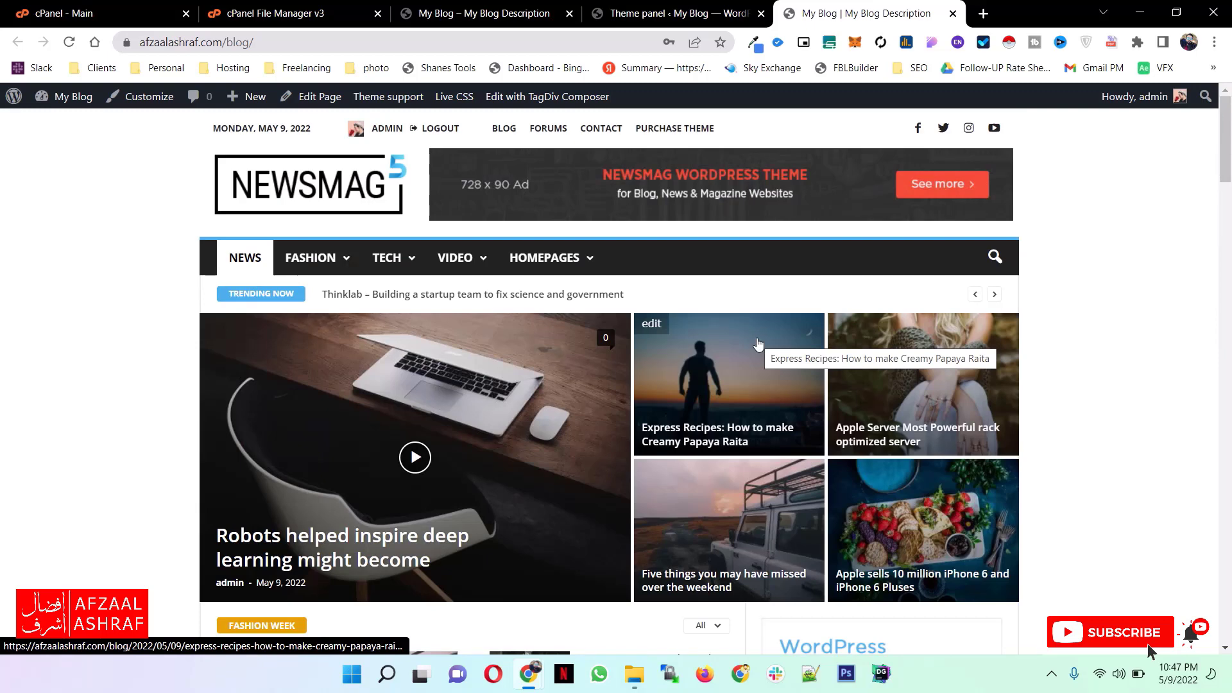
drag(360, 189, 207, 194)
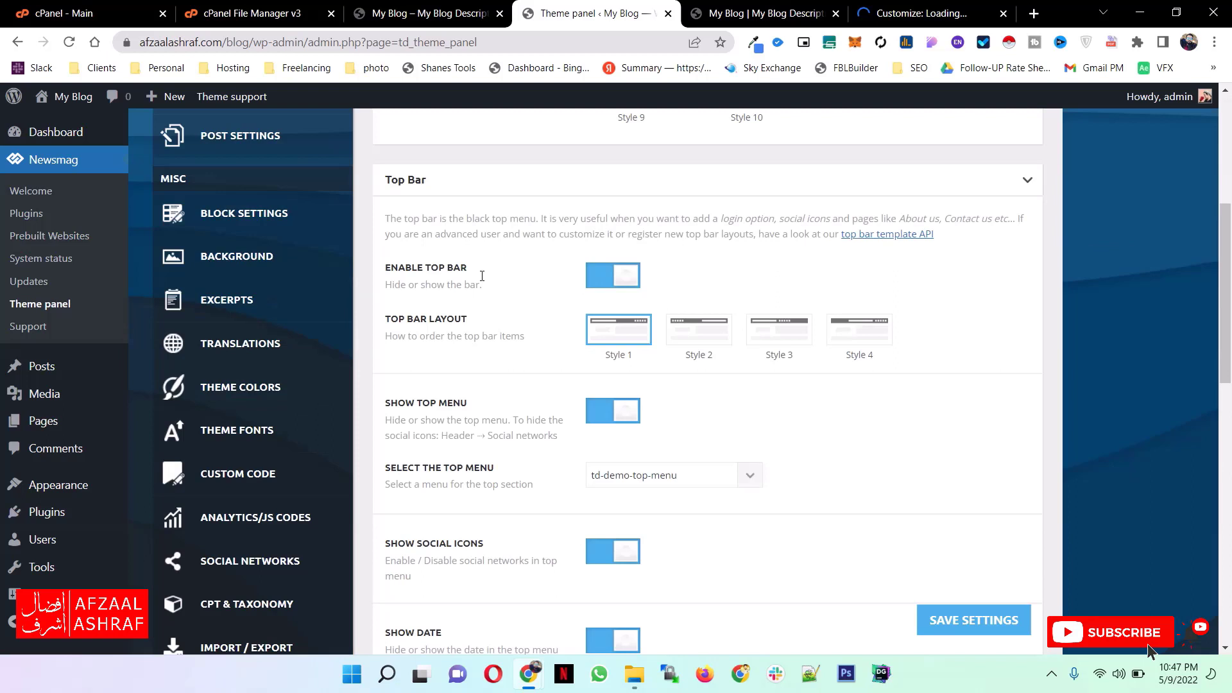
- Disable the Top Bar in the Theme panel's Header settings, save, and check the reloaded live blog's header
scroll(482, 276, up, 1)
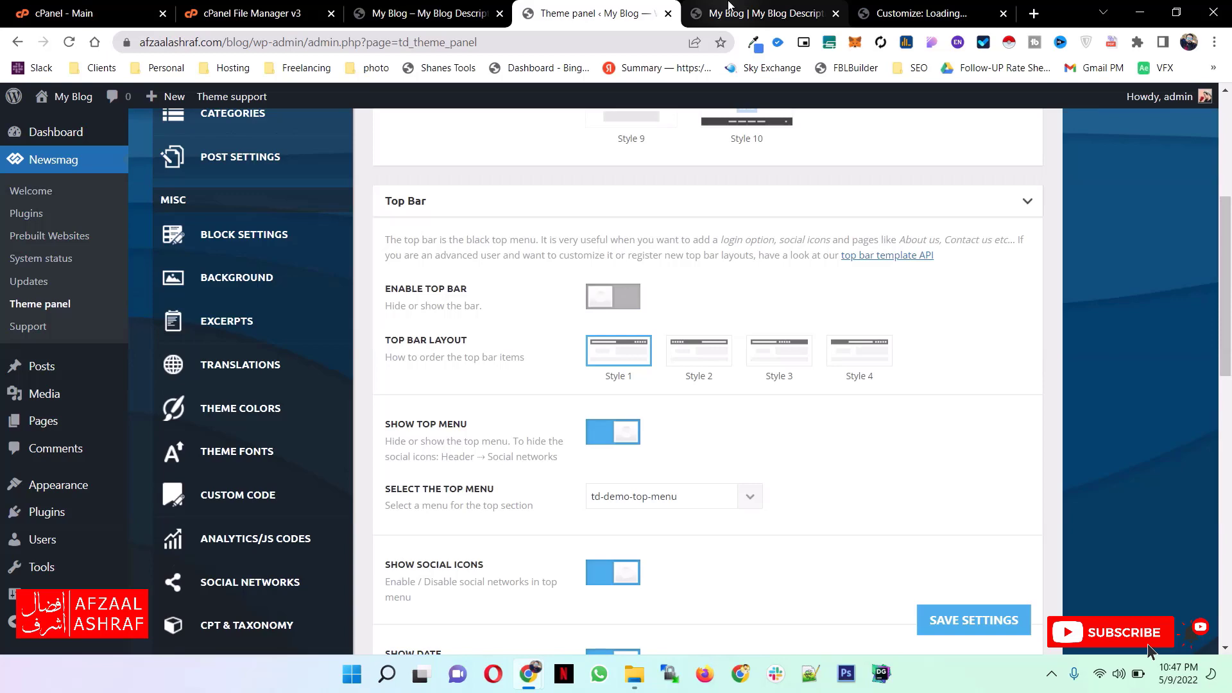
click(730, 7)
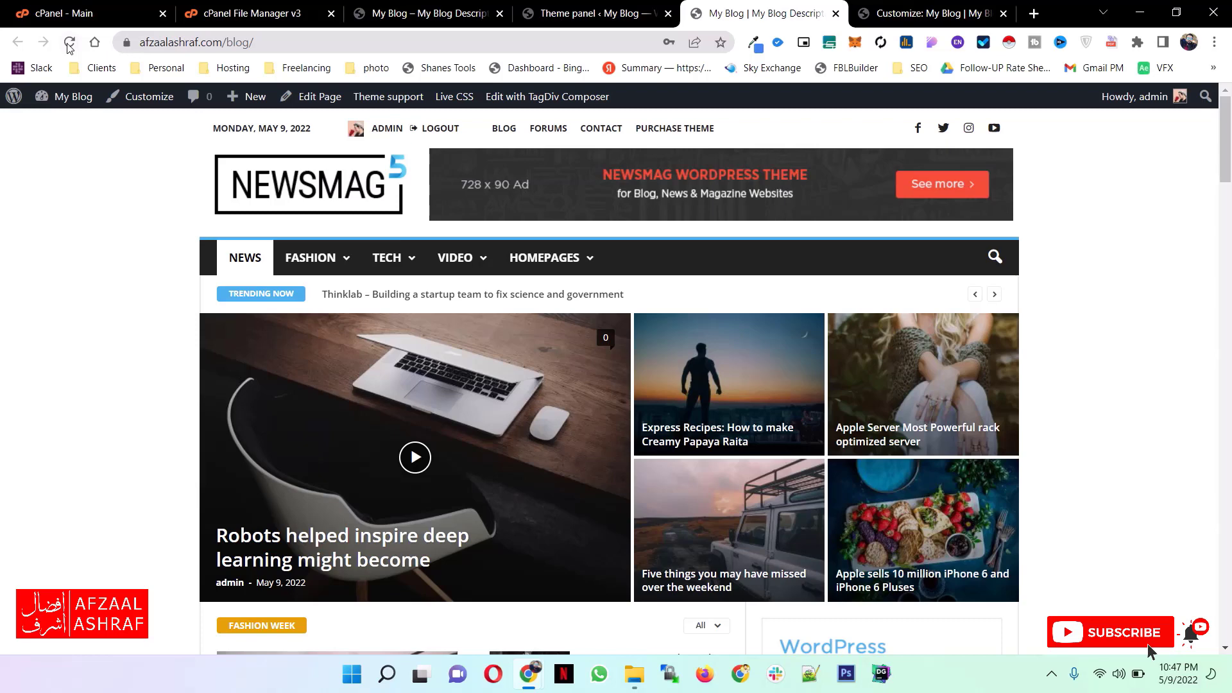
scroll(532, 118, down, 1)
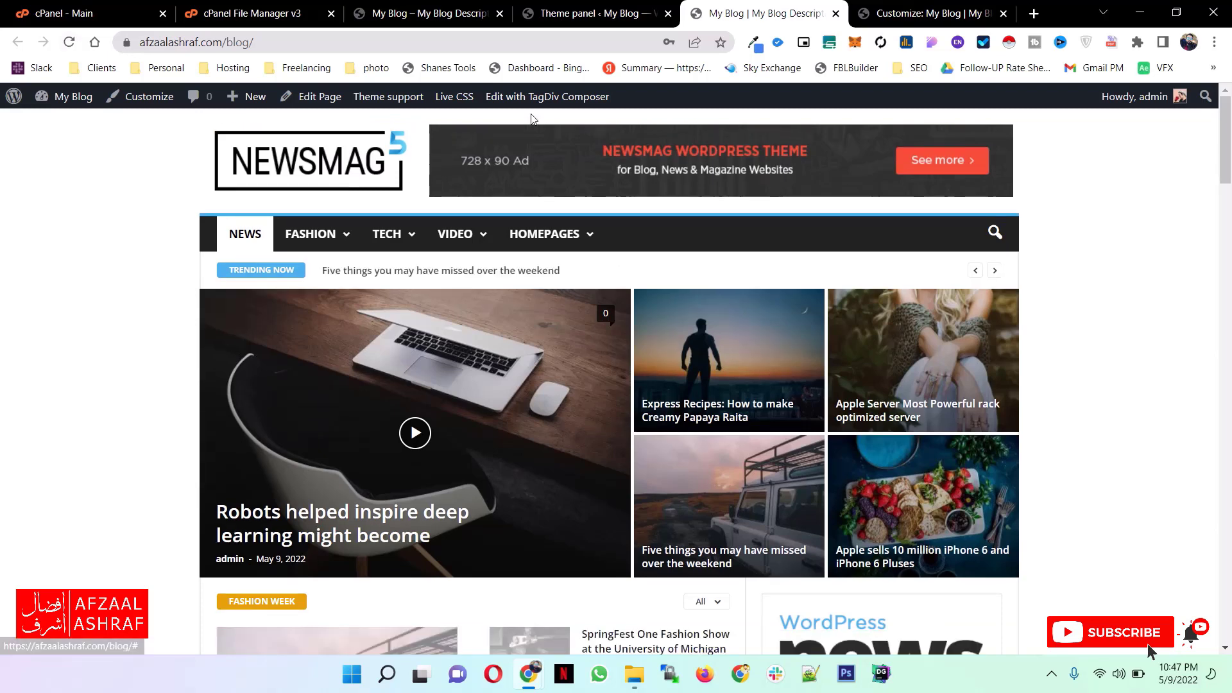
- Re-enable the Top Bar in the Theme panel's Header settings and save the settings
key(ctrl+Page_Up)
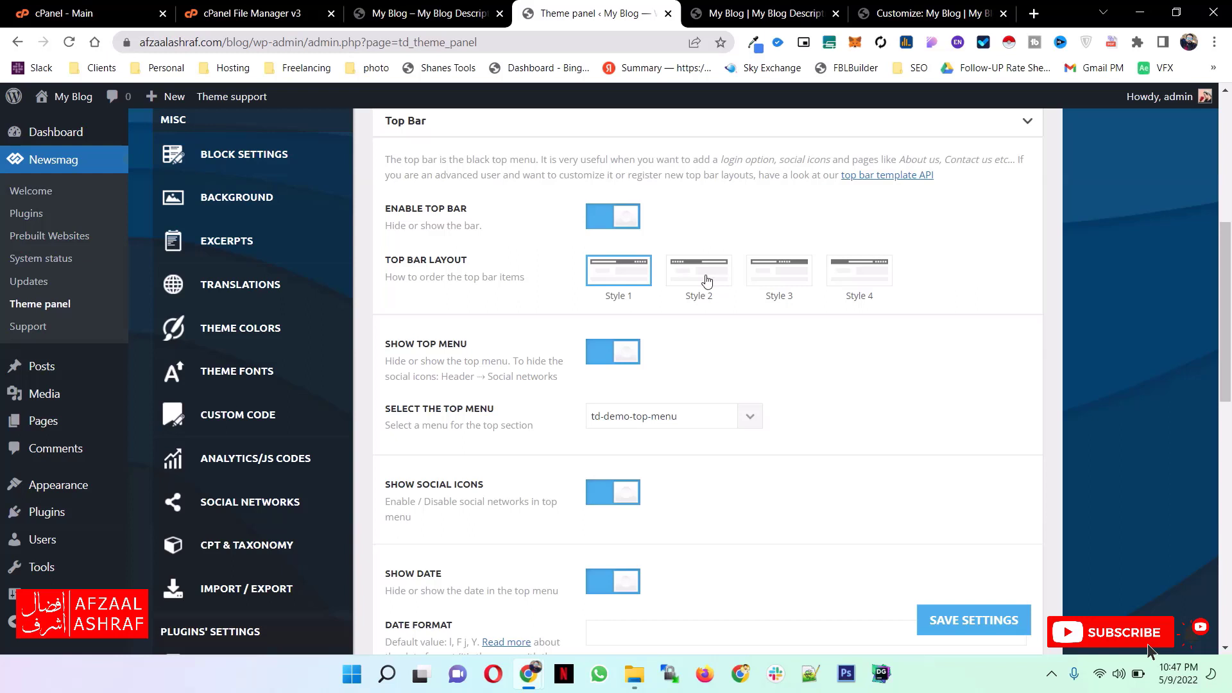
scroll(468, 315, down, 3)
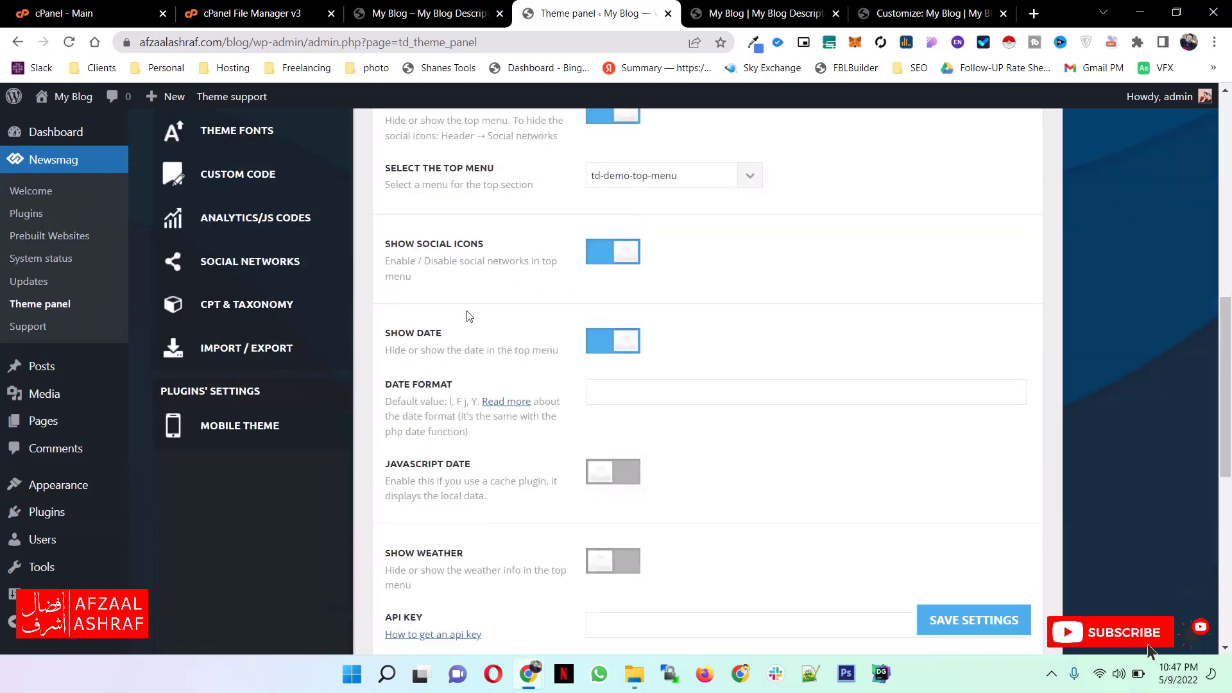
scroll(468, 315, down, 7)
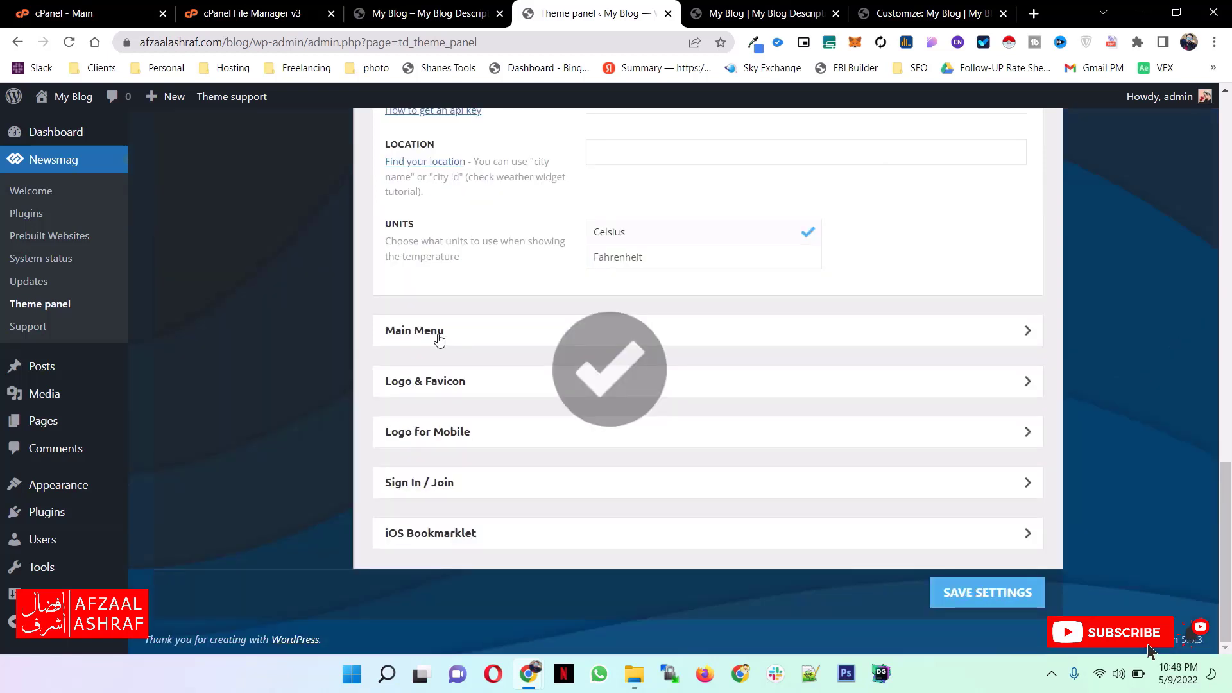
- Examine the Main Menu options and the Logo & Favicon section's image size and format requirements for the logo, retina logo and favicon
click(441, 338)
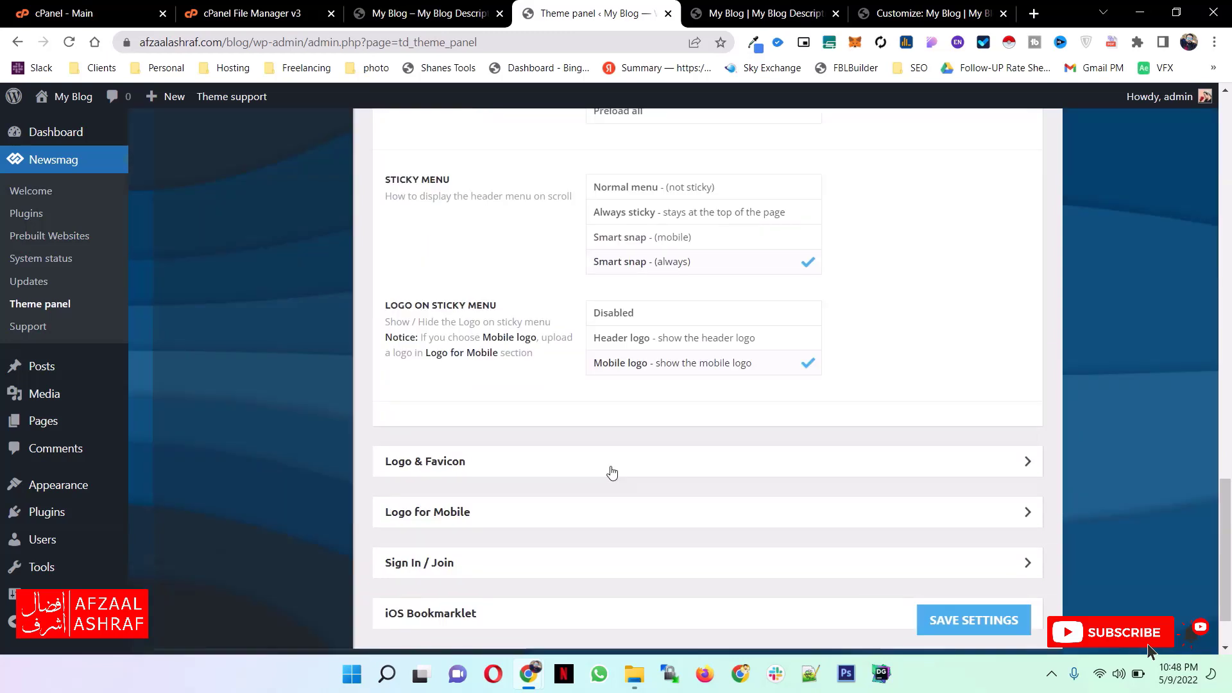
click(612, 472)
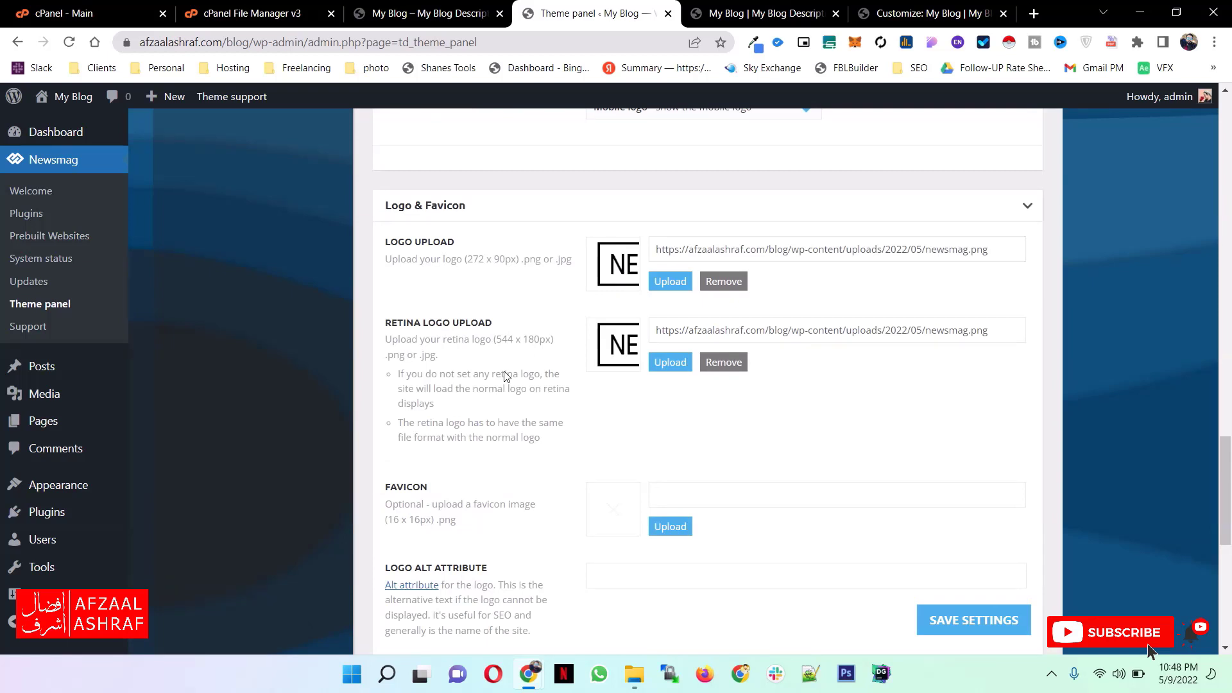
scroll(507, 377, down, 1)
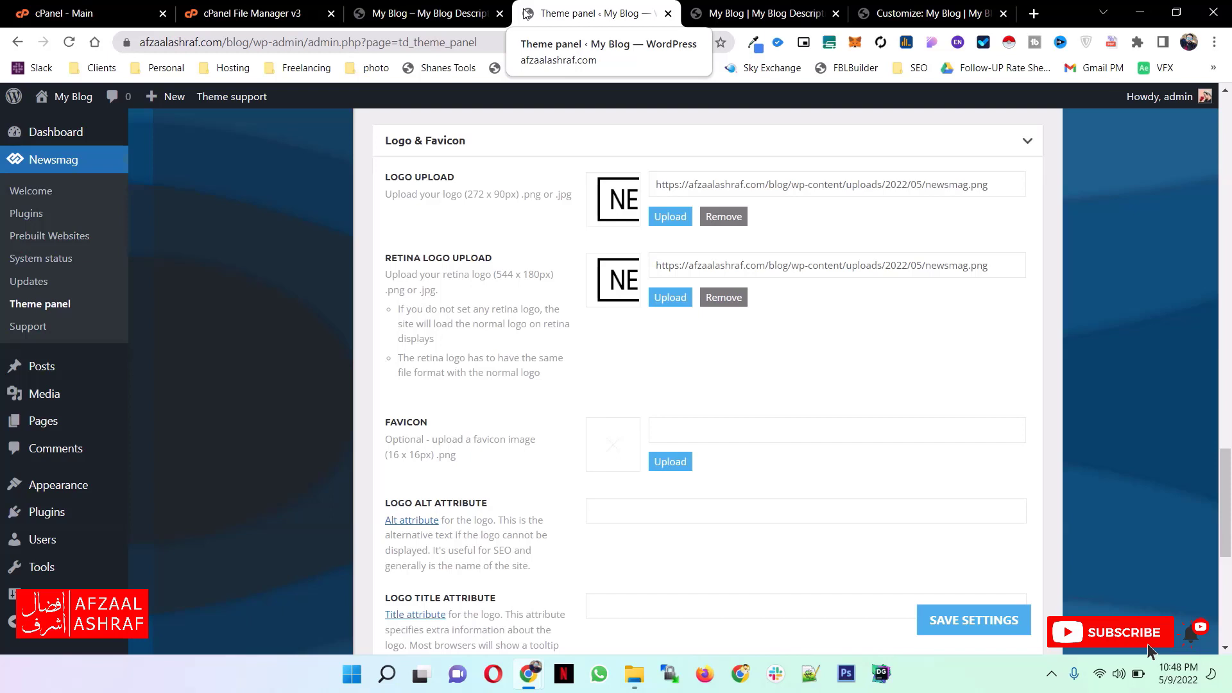
drag(387, 455, 431, 455)
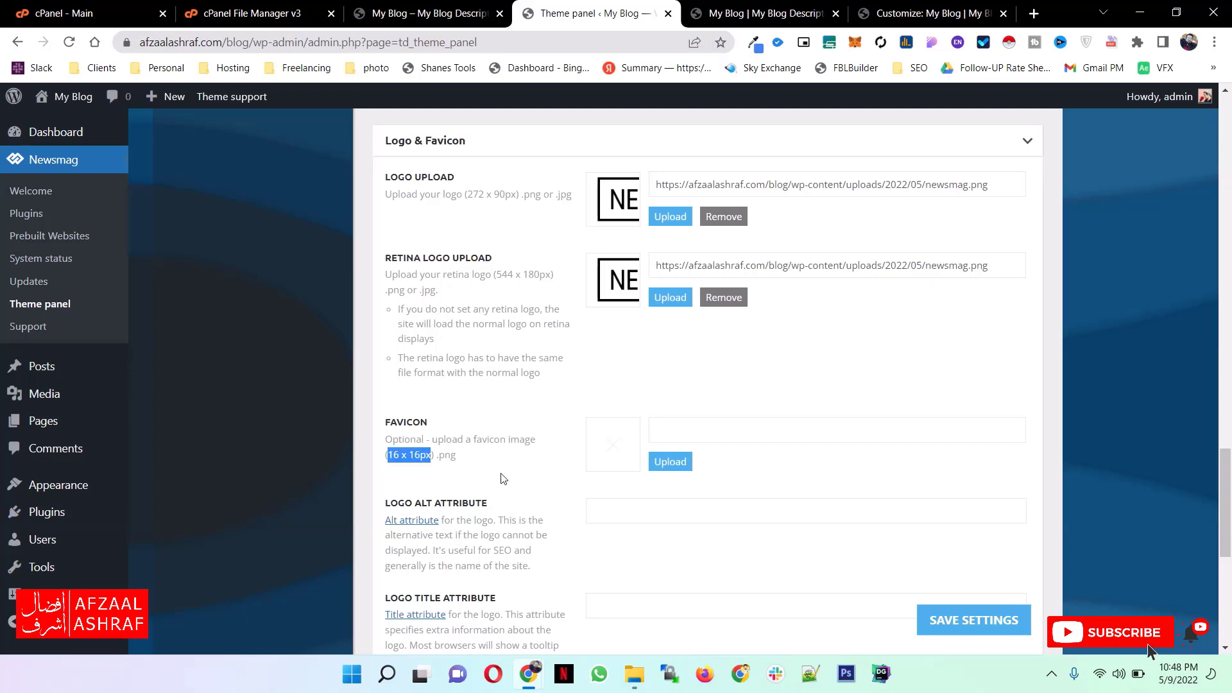
drag(456, 456, 436, 454)
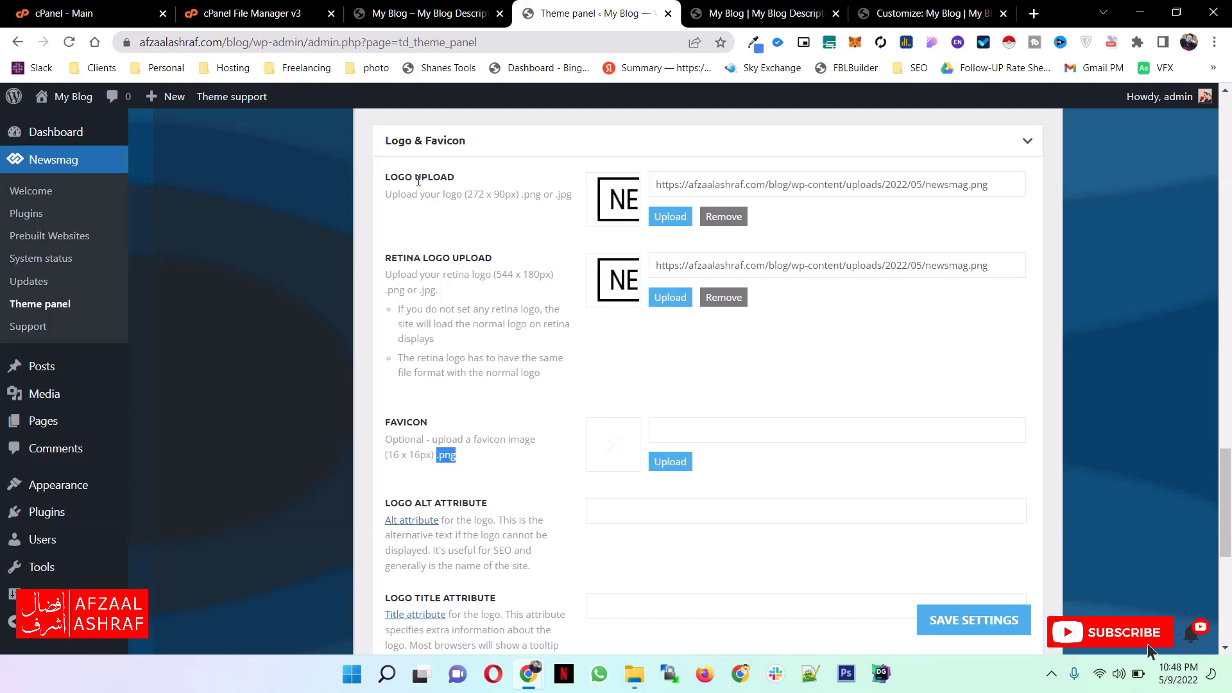
drag(465, 194, 518, 196)
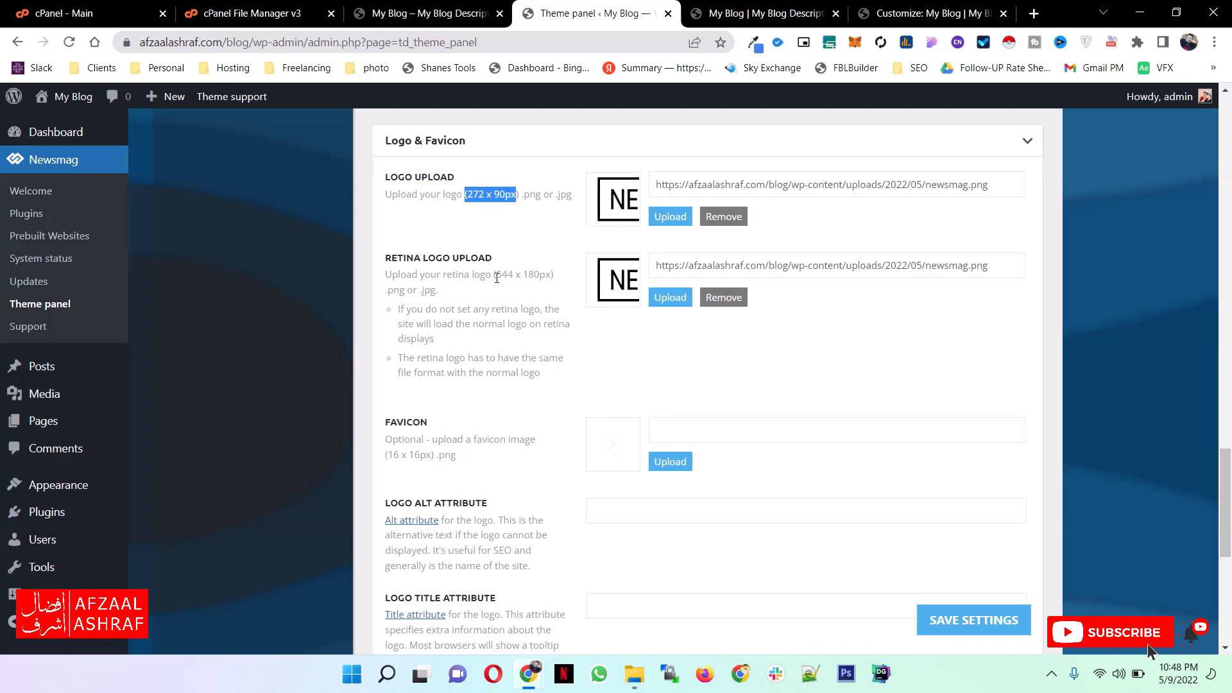
drag(497, 277, 551, 276)
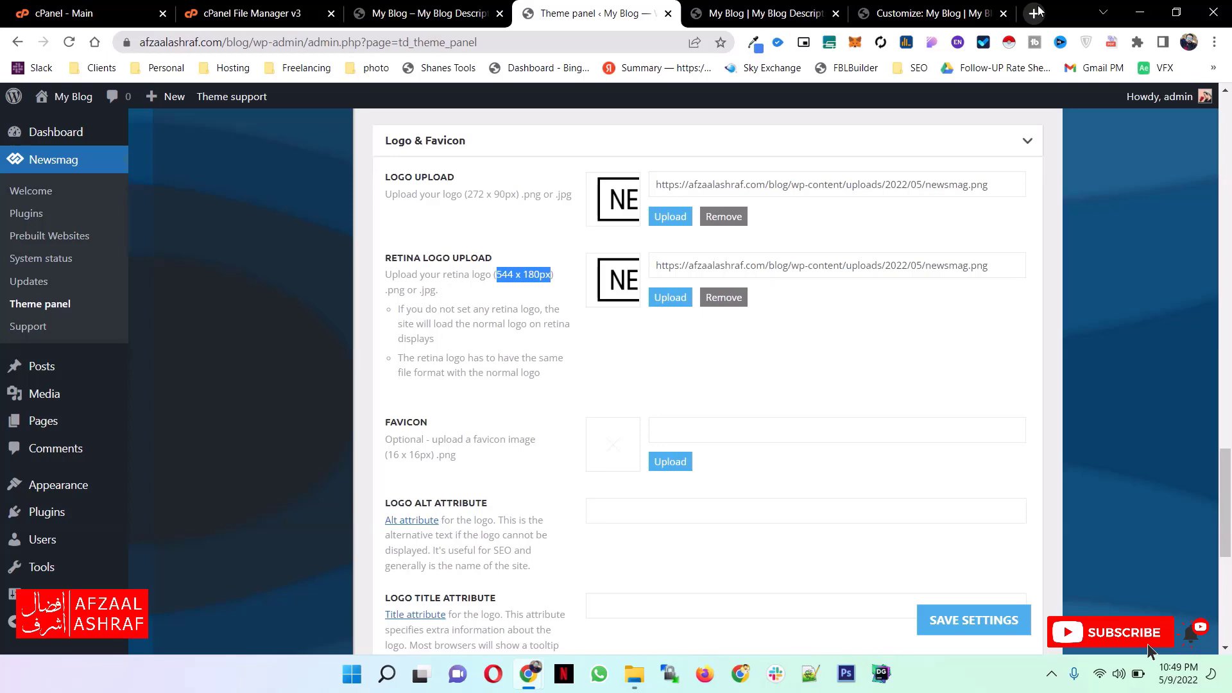
- Search Google Images for "magzine icons" in a new browser tab and filter the results to transparent images
click(1034, 12)
text(magzi)
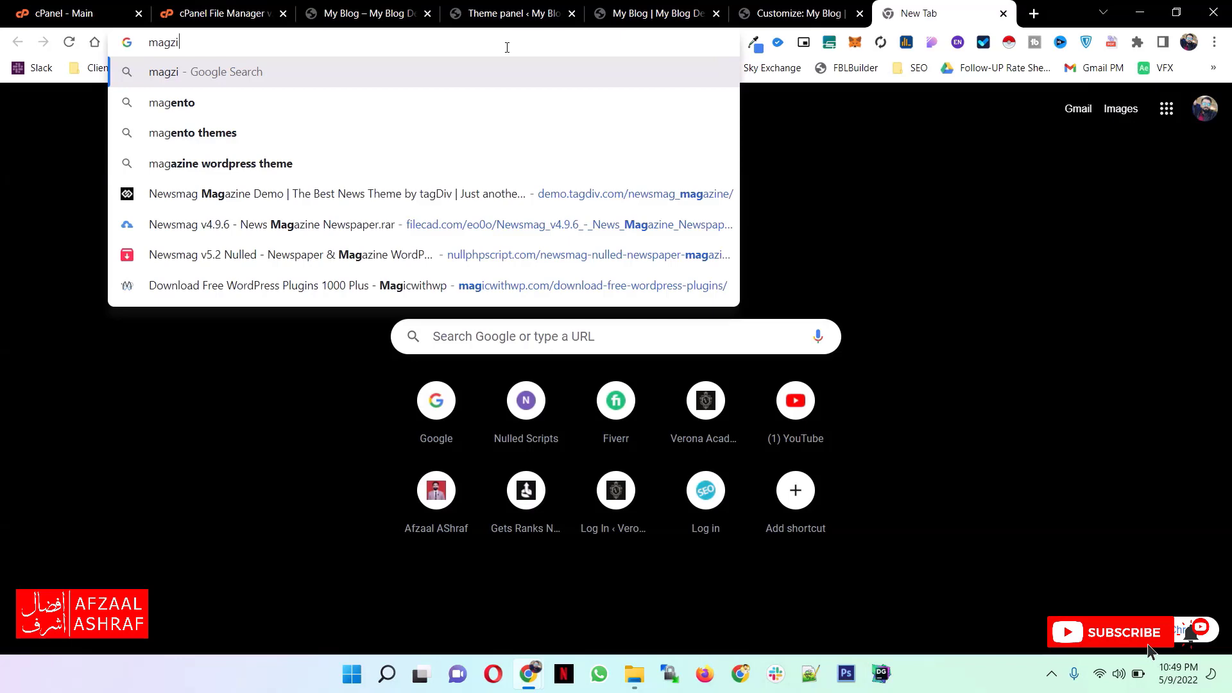
text(ne icons)
key(Return)
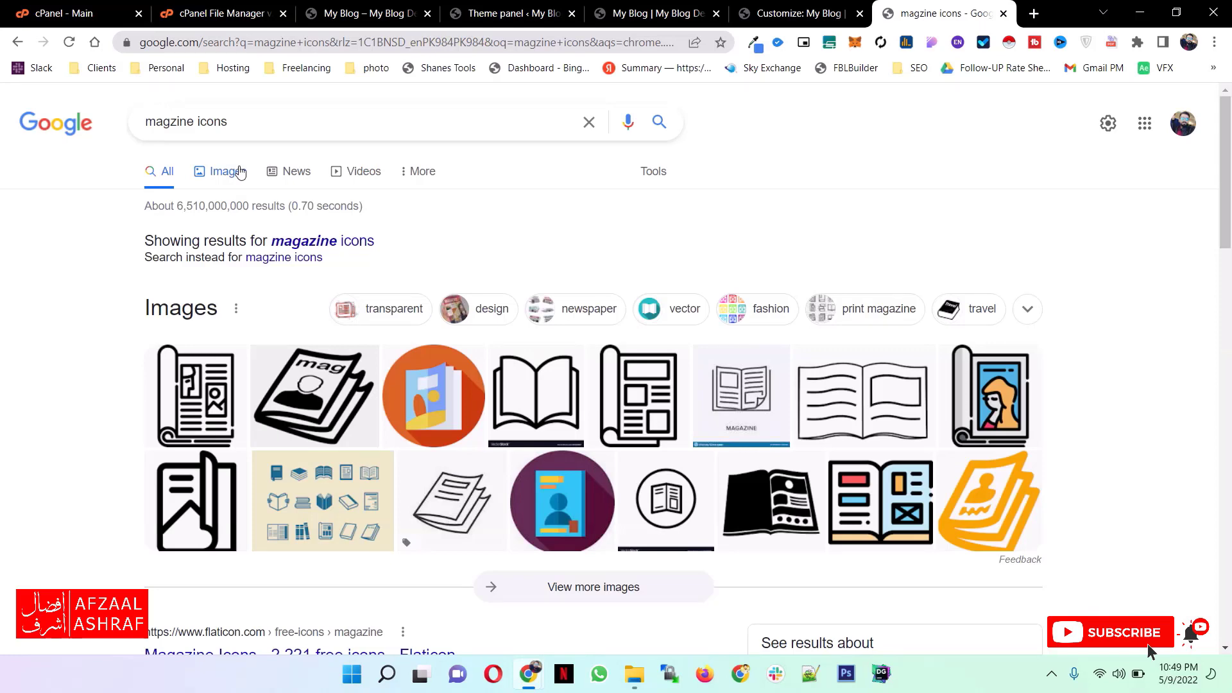
click(240, 172)
click(194, 191)
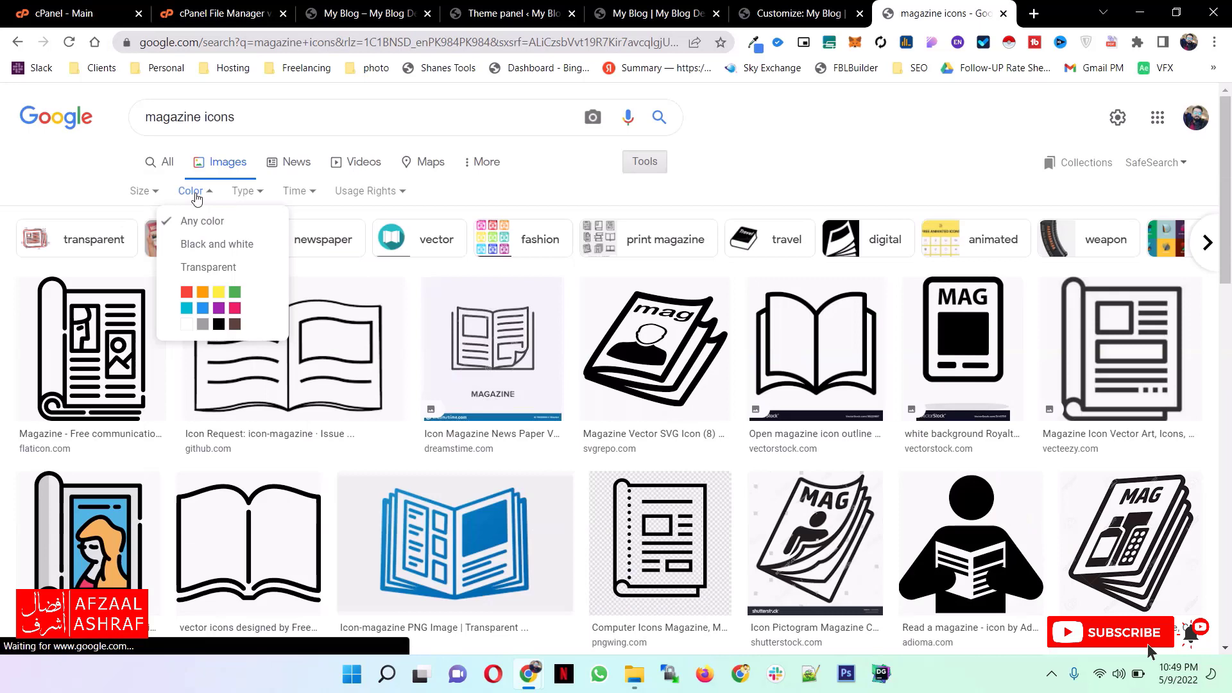
click(208, 267)
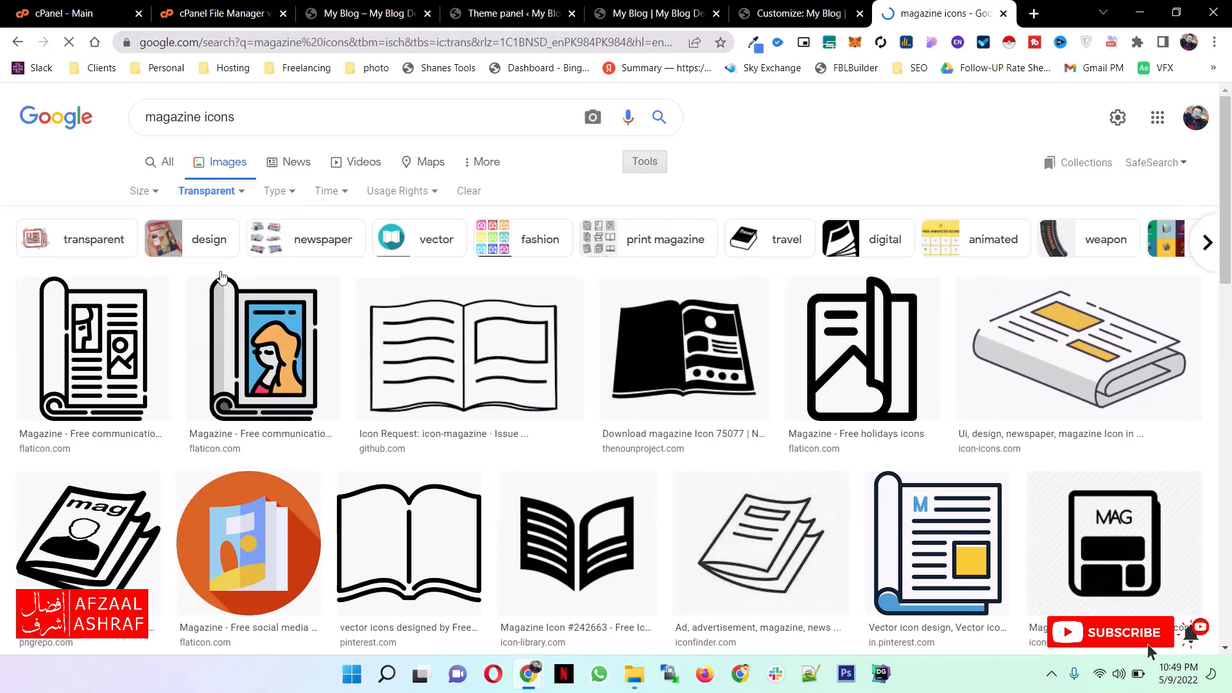
- Download the magazine icon with the blue M and yellow square, and return to the Theme panel's Logo & Favicon settings
scroll(937, 312, down, 3)
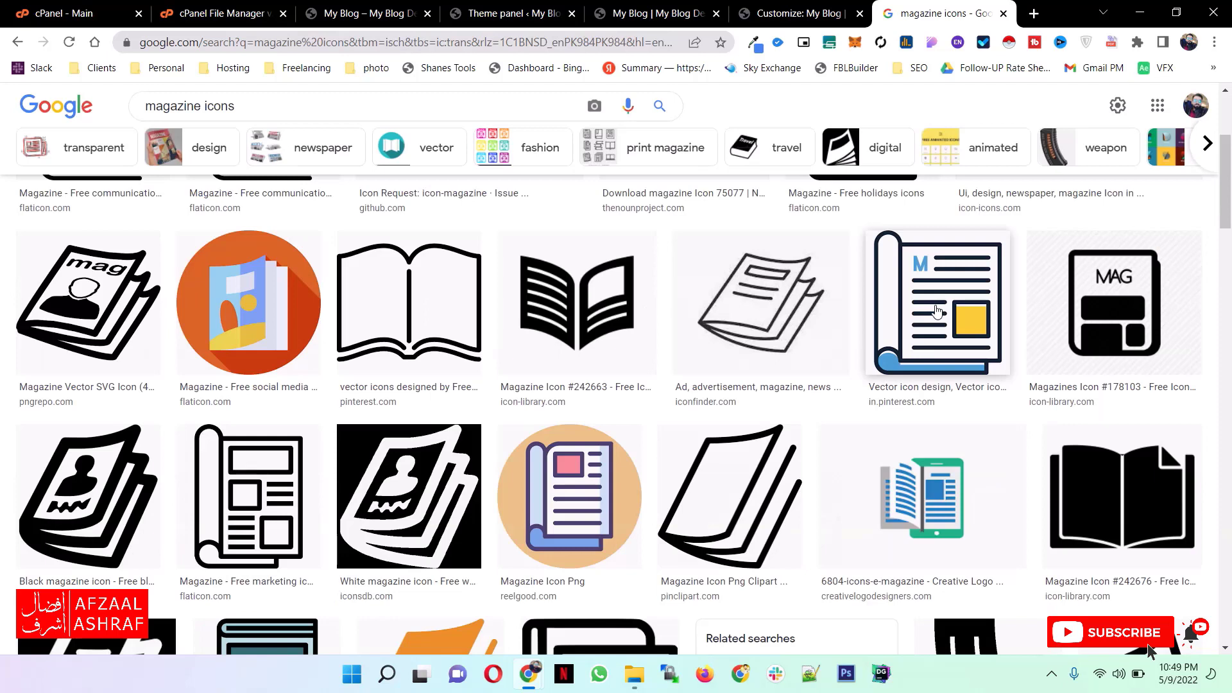
click(937, 312)
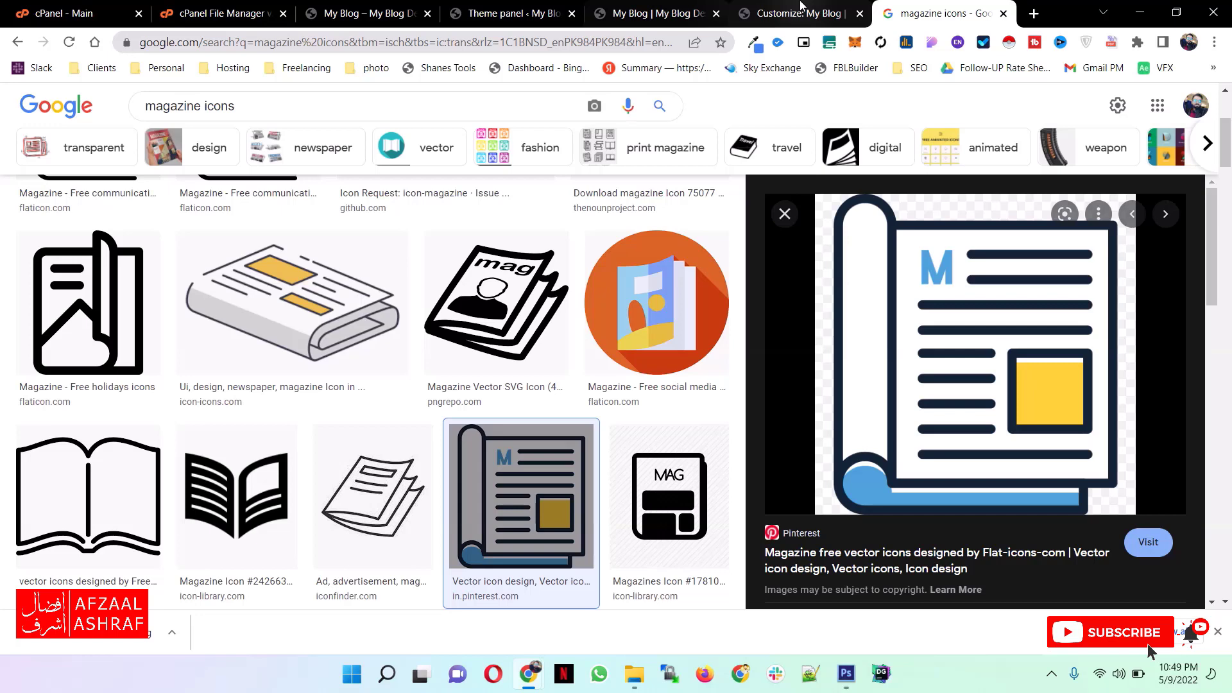
click(507, 13)
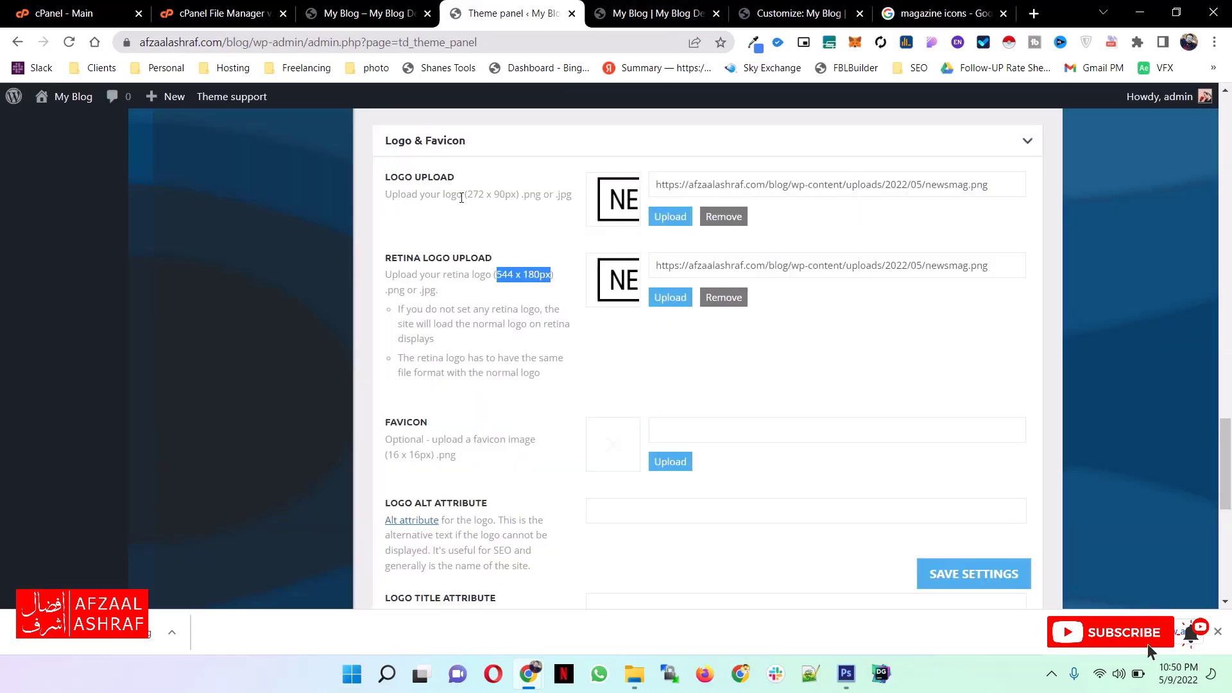
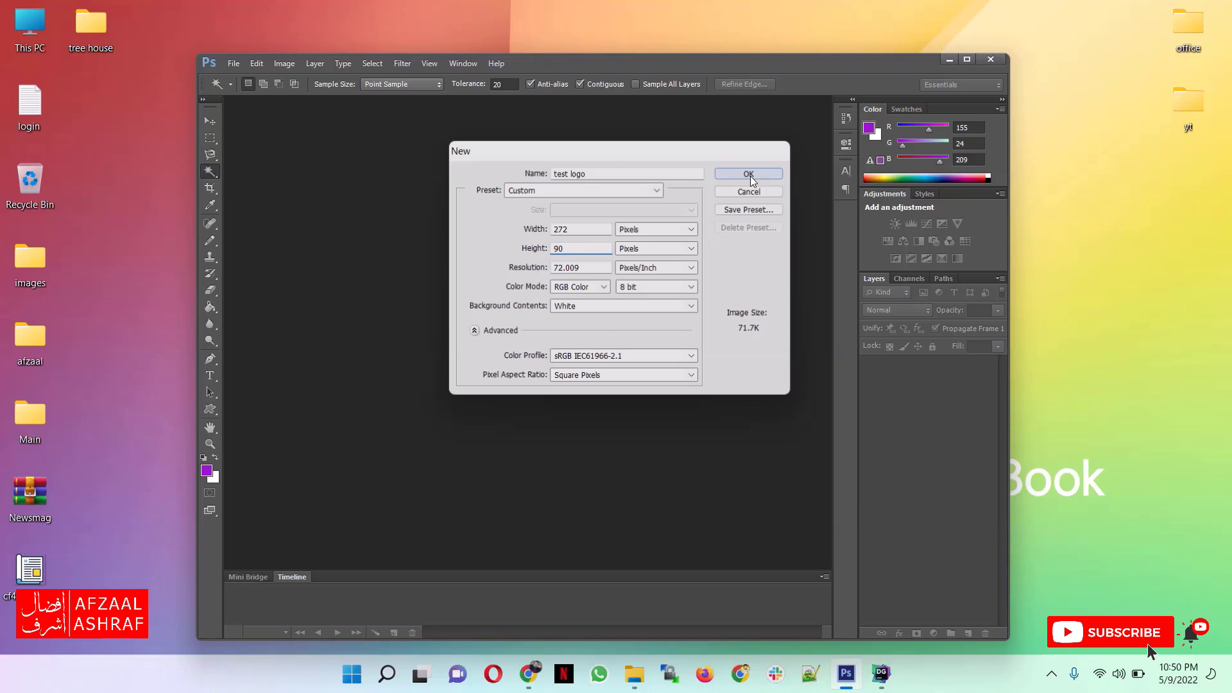
- Create a 272 x 90 px "test logo" image in Photoshop, combining the magazine icon with enlarged blue "BUZZER" text, and save it
click(748, 174)
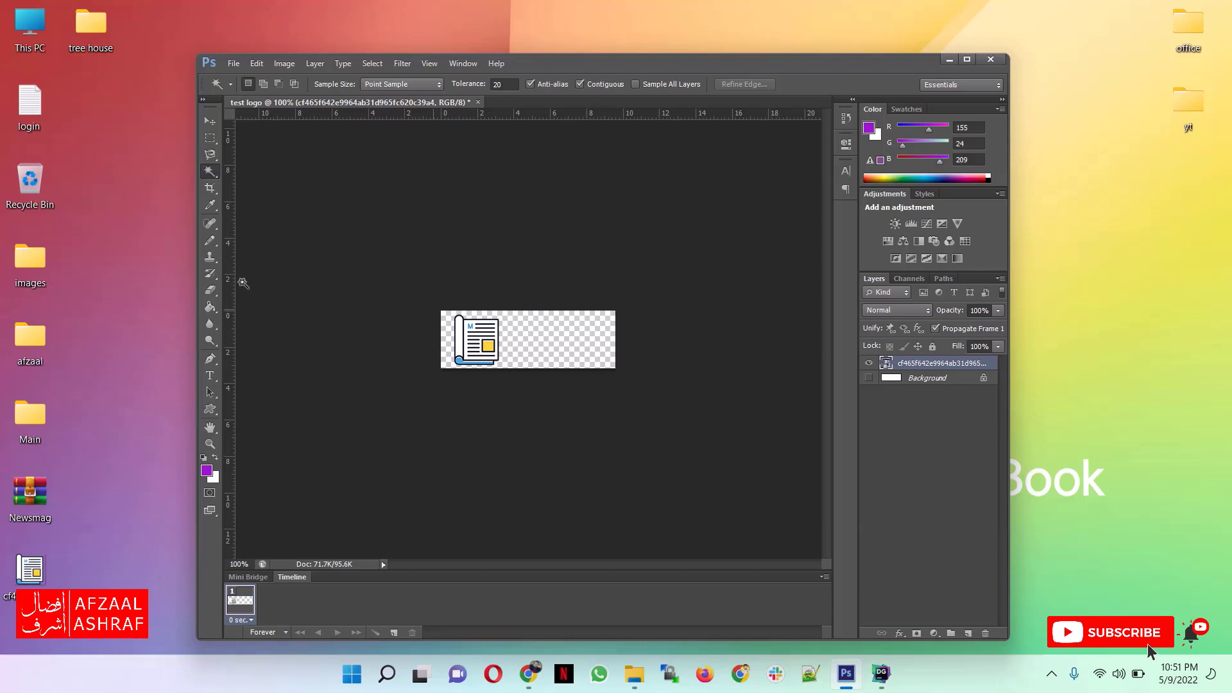
key(t)
click(518, 347)
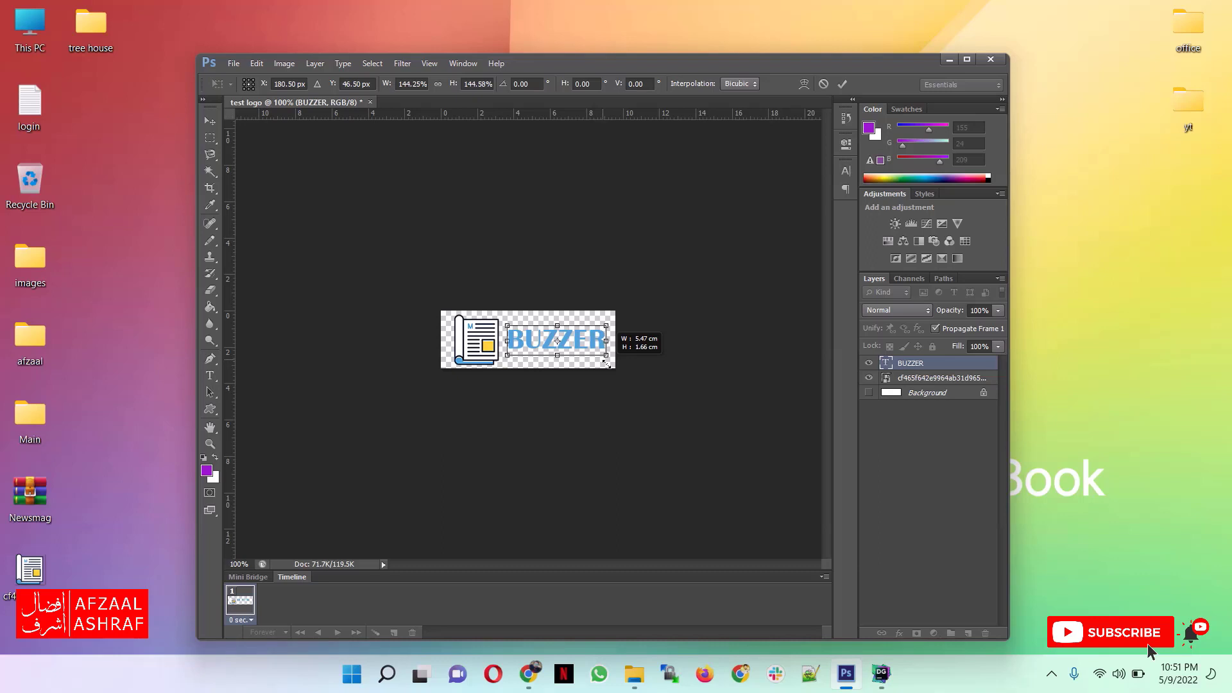
key(Return)
key(ctrl+s)
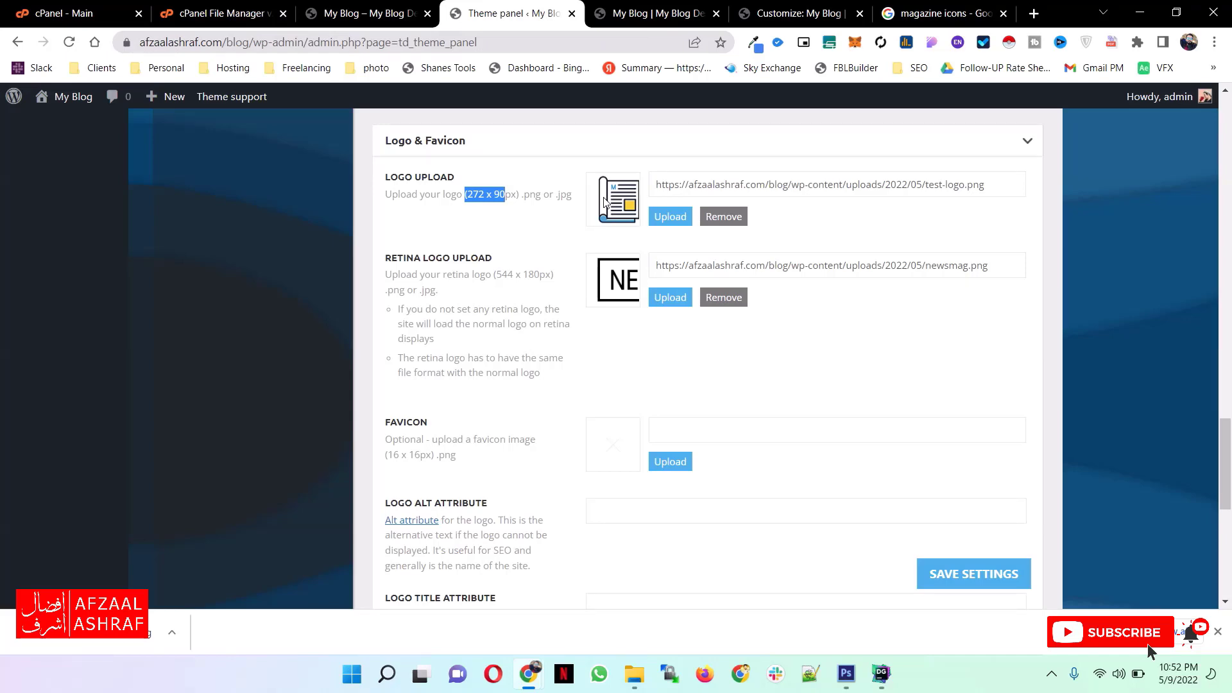
- Switch to the blog's front page in the browser and examine its header logo, page content and Fashion menu
click(658, 13)
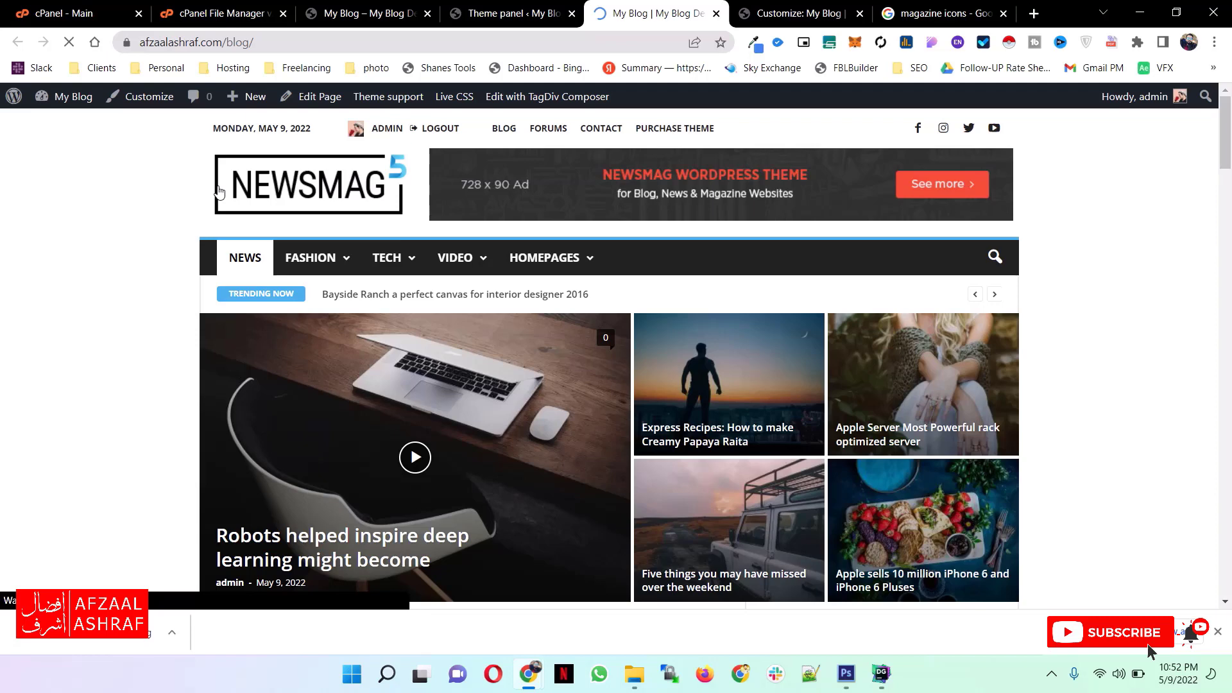
scroll(591, 338, down, 5)
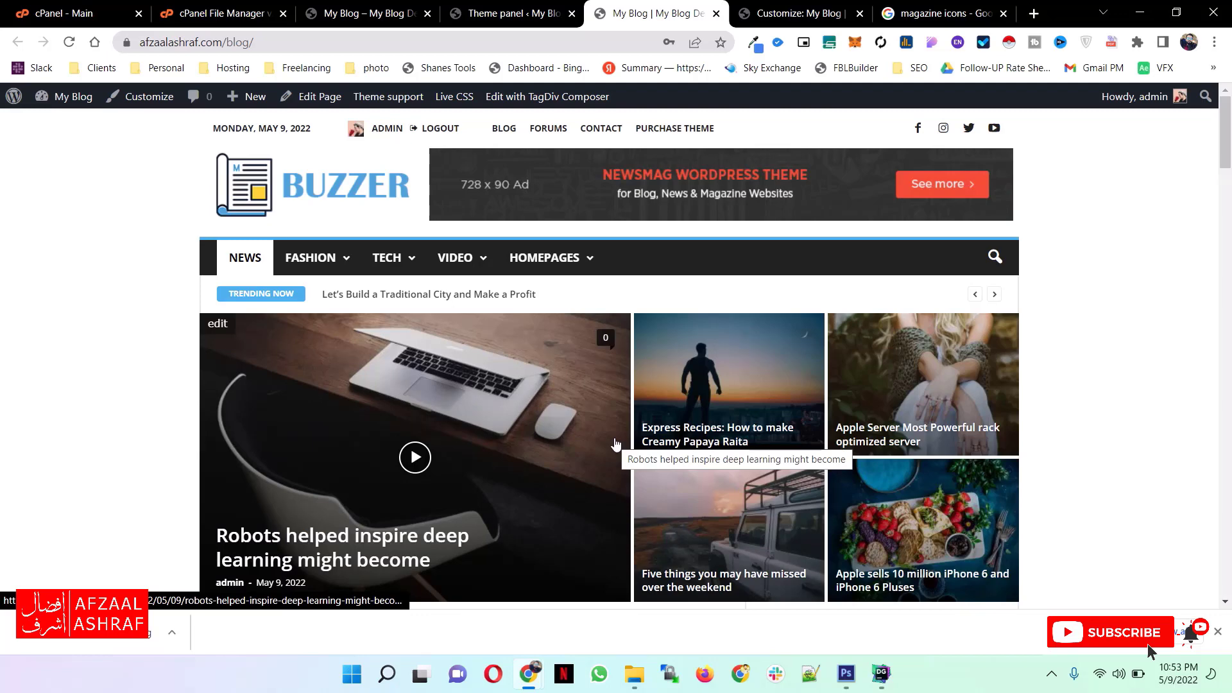
scroll(78, 246, down, 1)
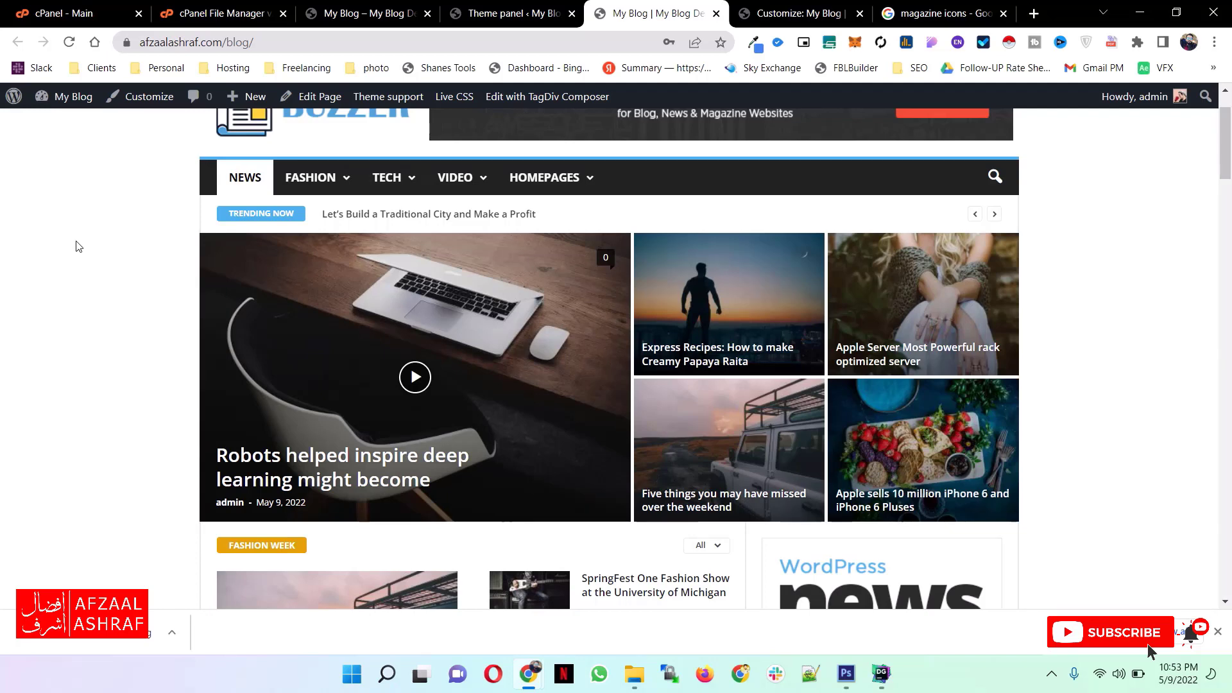
scroll(77, 246, up, 1)
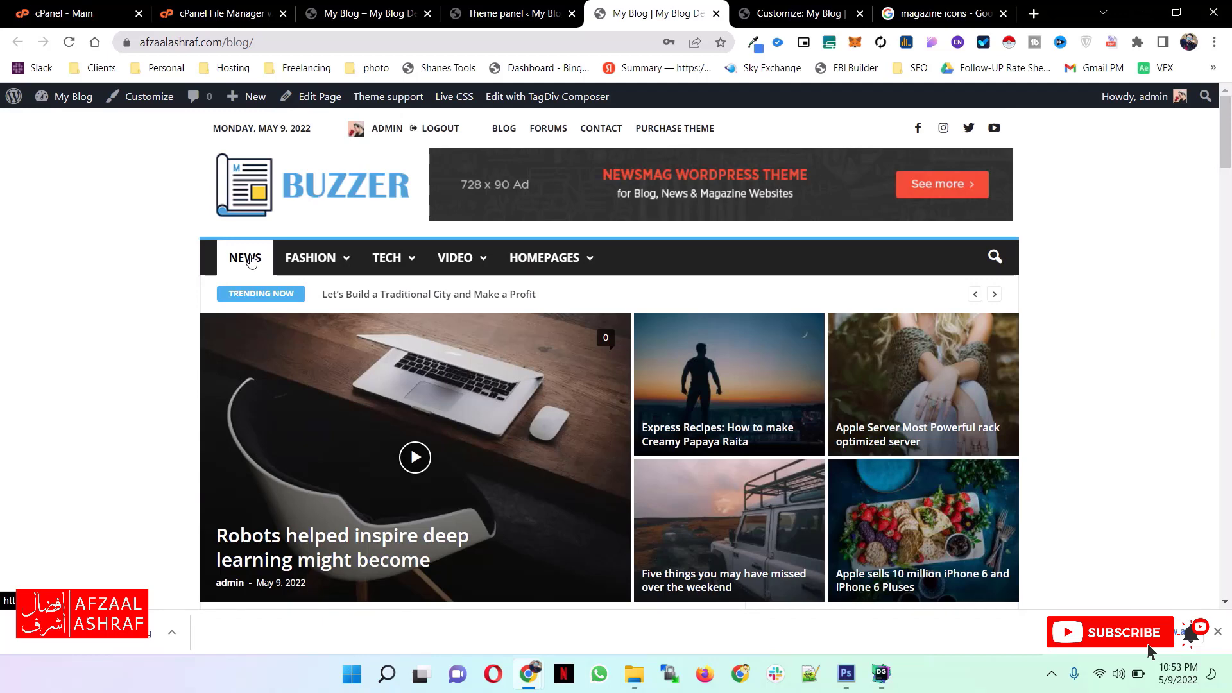
mouse_move(326, 265)
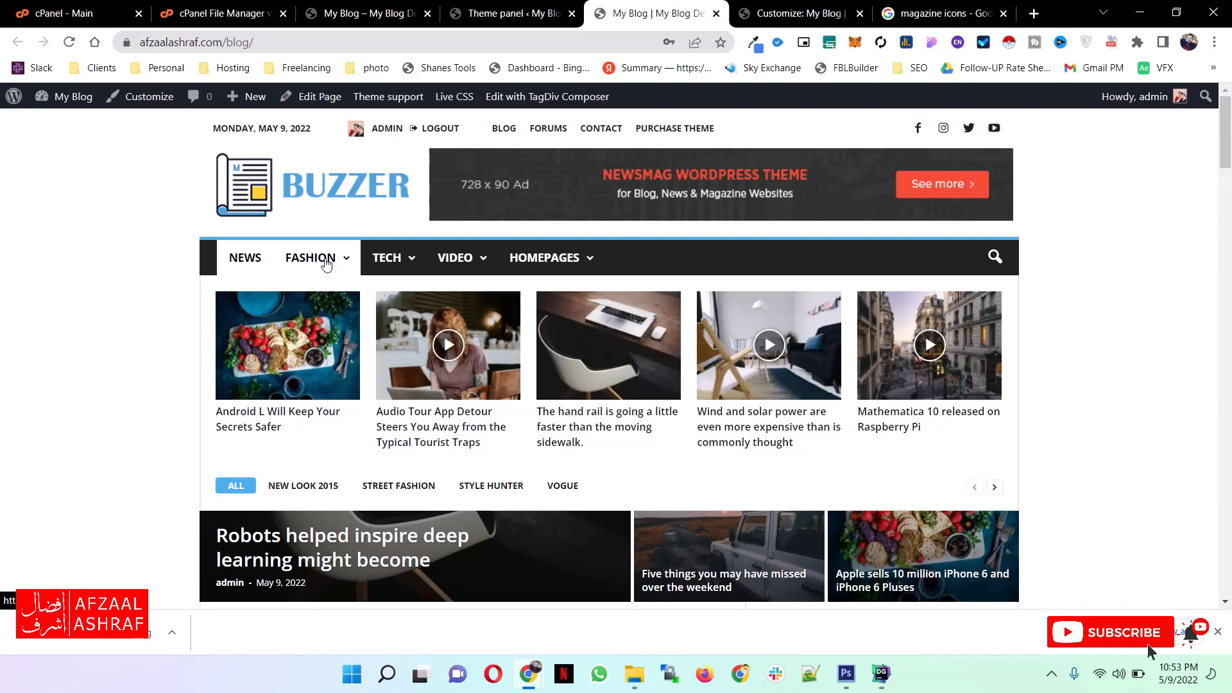
- Add a post category named Wordpress and a category named Plugin with Wordpress as its parent
key(ctrl+shift+Tab)
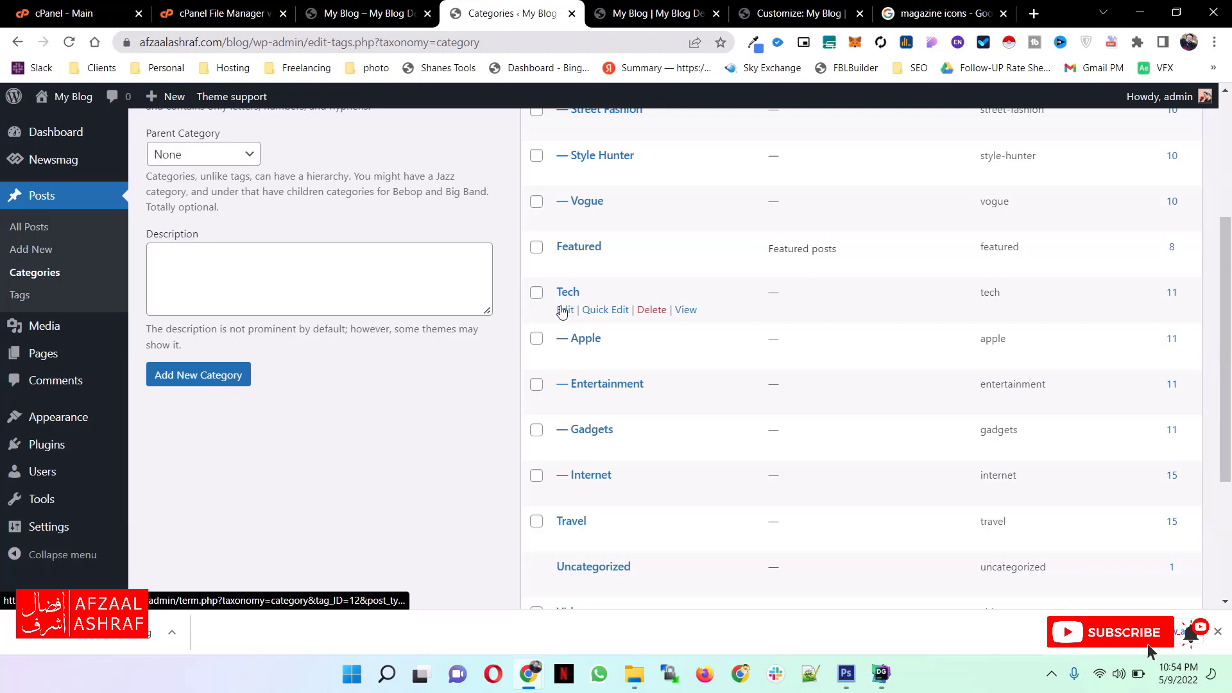
scroll(310, 275, up, 4)
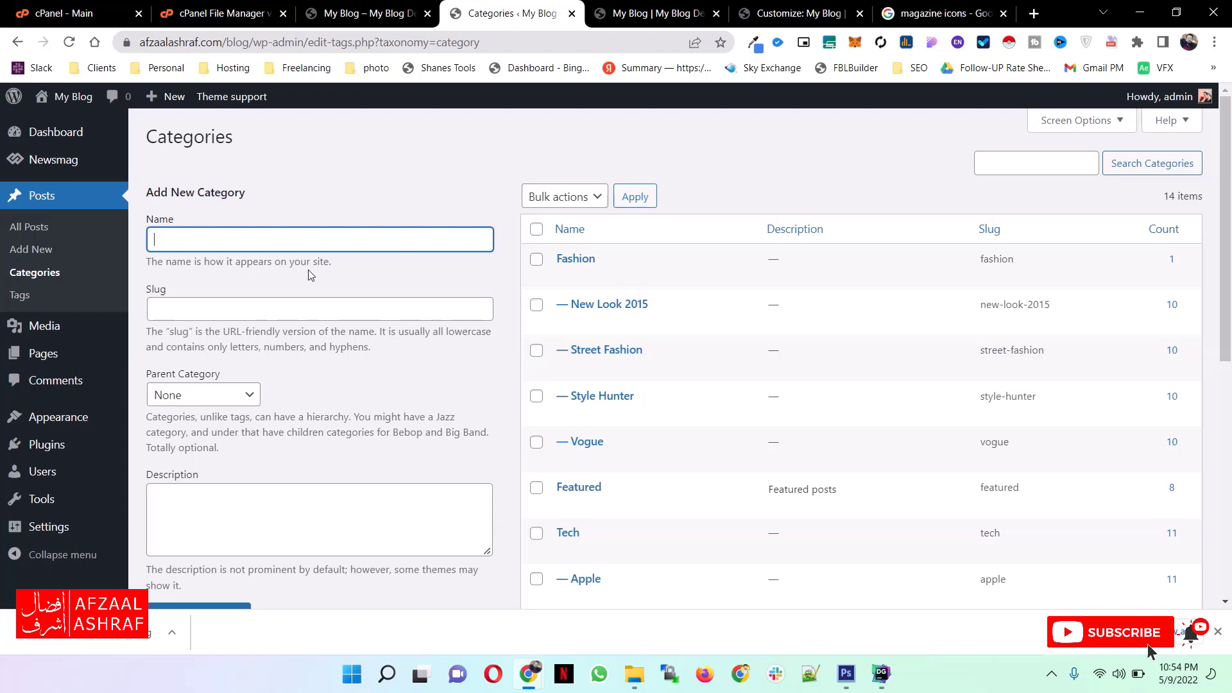
click(199, 456)
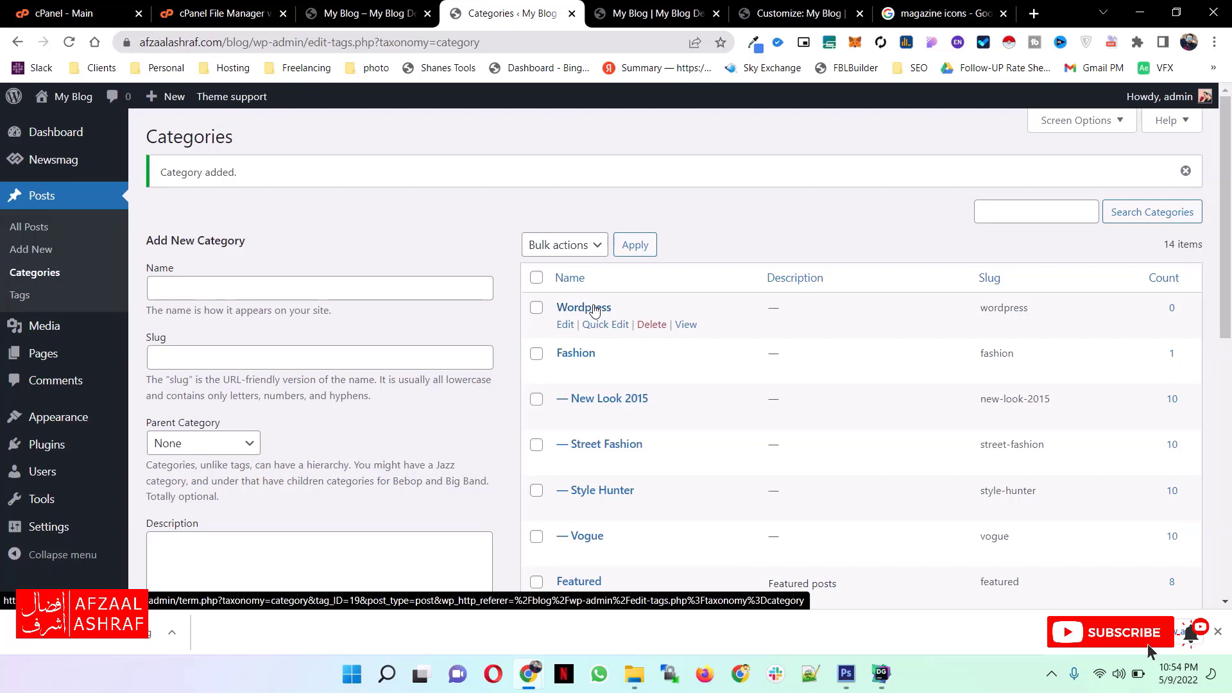
drag(185, 288, 112, 287)
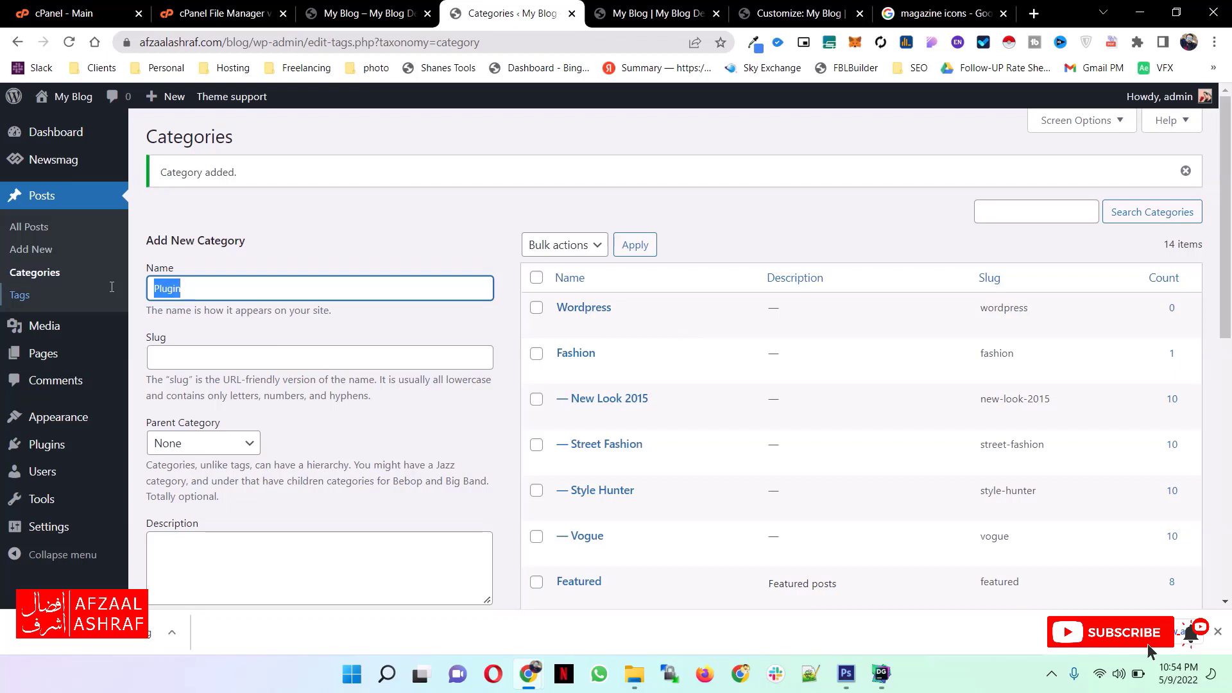
key(Return)
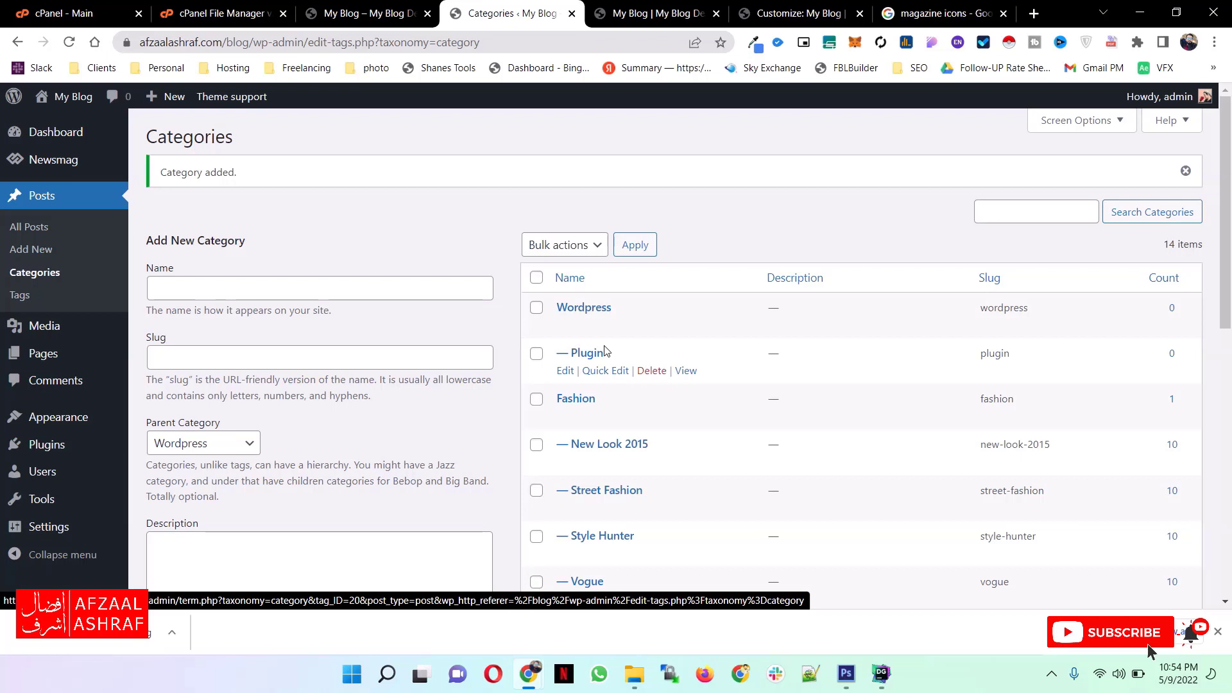
- Add the Wordpress category with Plugin as its sub item to td-demo-header-menu, and view the Wordpress category page on the site
mouse_move(58, 418)
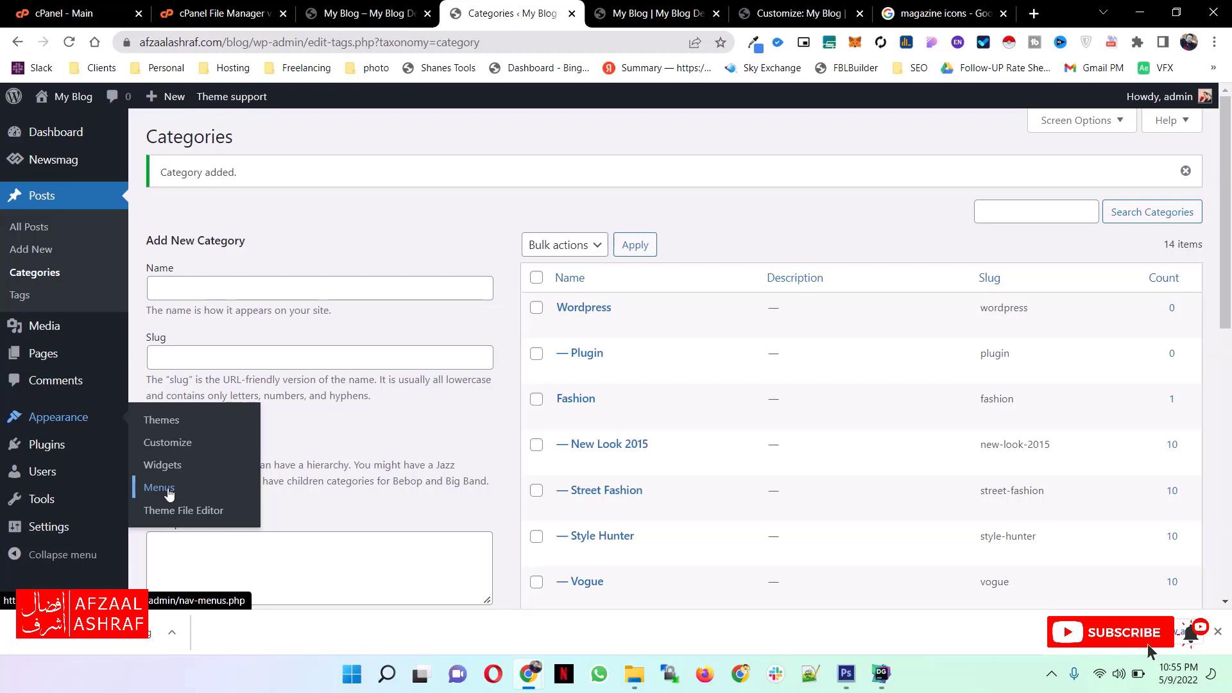
click(161, 488)
click(331, 227)
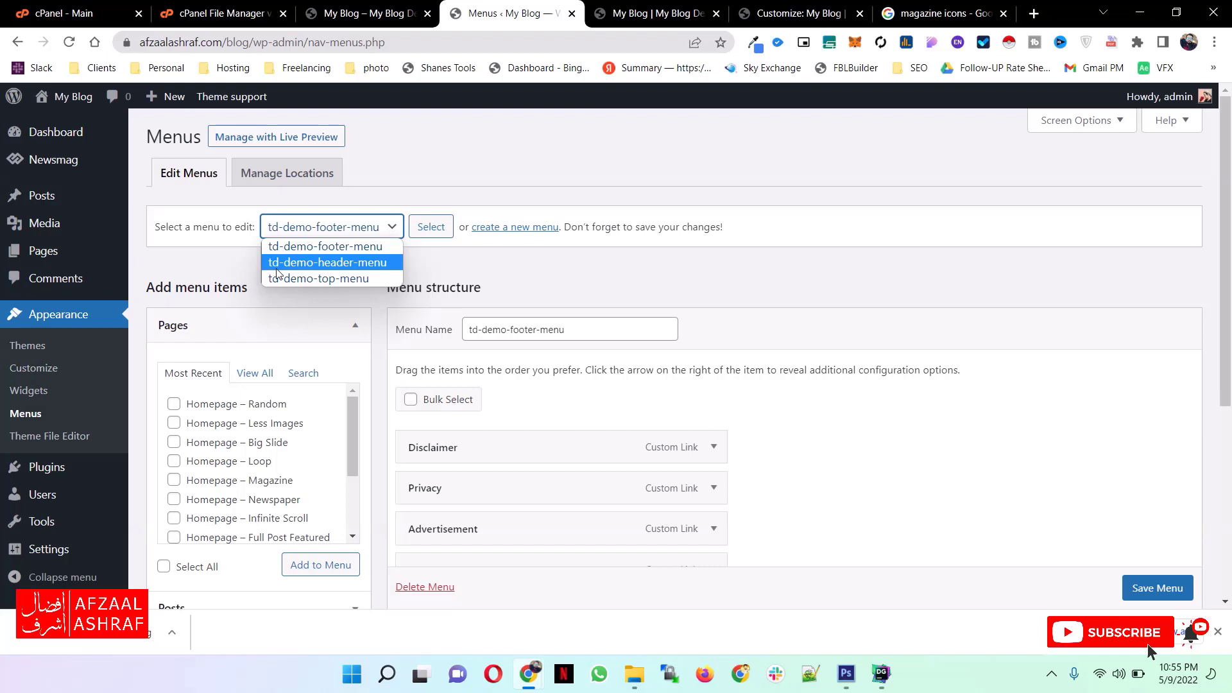
click(277, 269)
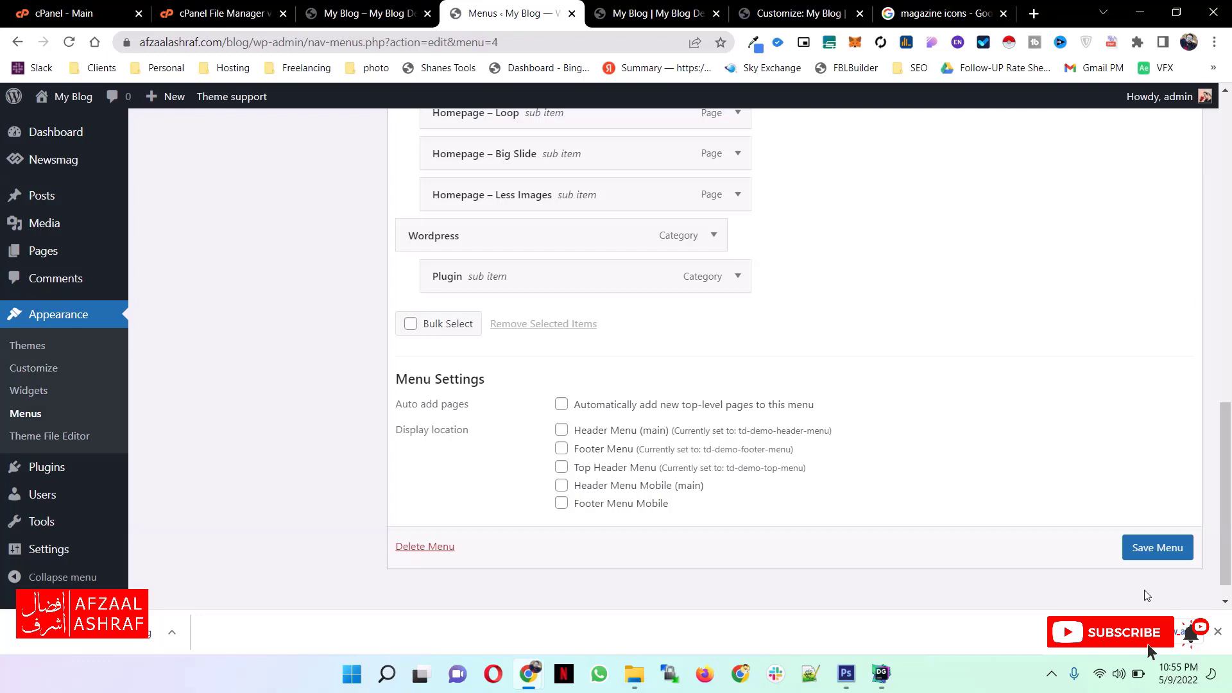
key(ctrl+Tab)
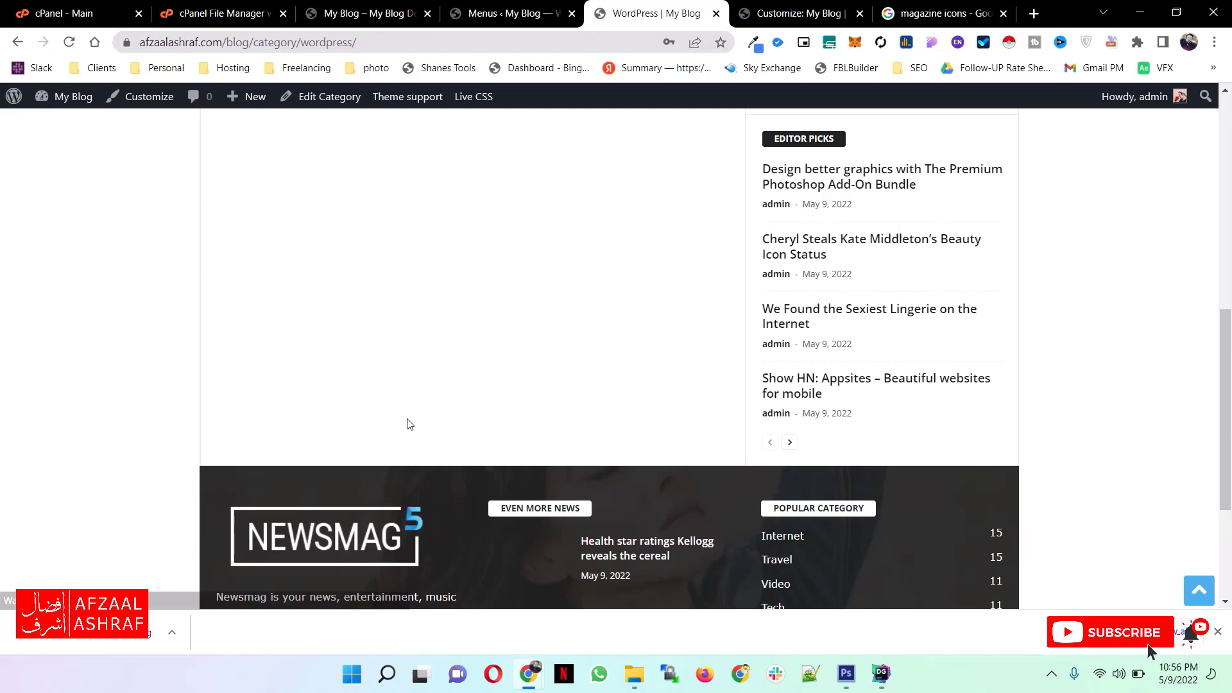
- Start a new post in the classic editor titled "My First Wordpress Blog Post" and paste the same text as its content
key(ctrl+shift+Tab)
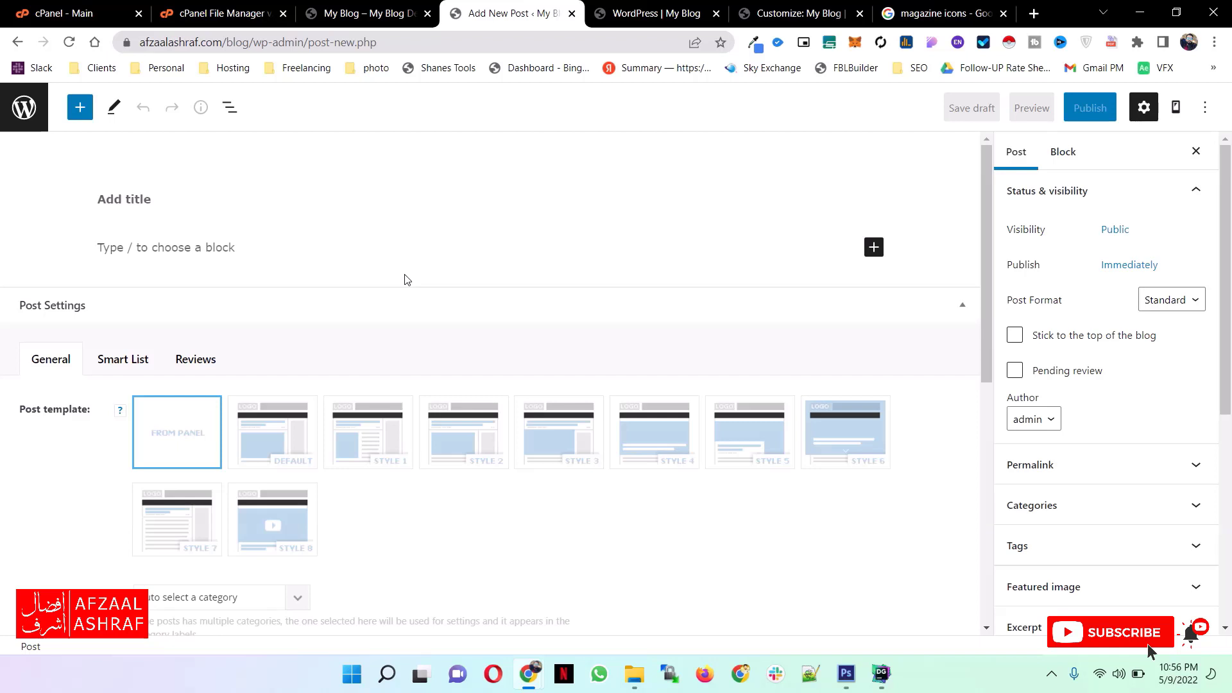
key(ctrl+shift+Tab)
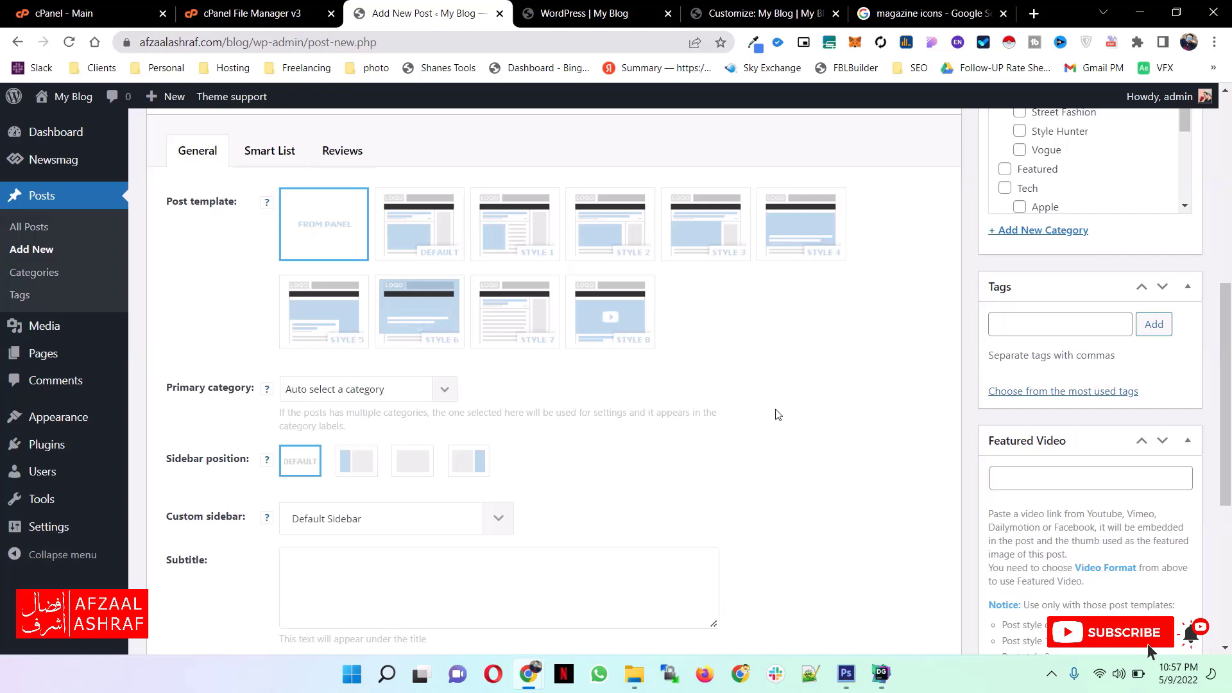
scroll(775, 414, up, 8)
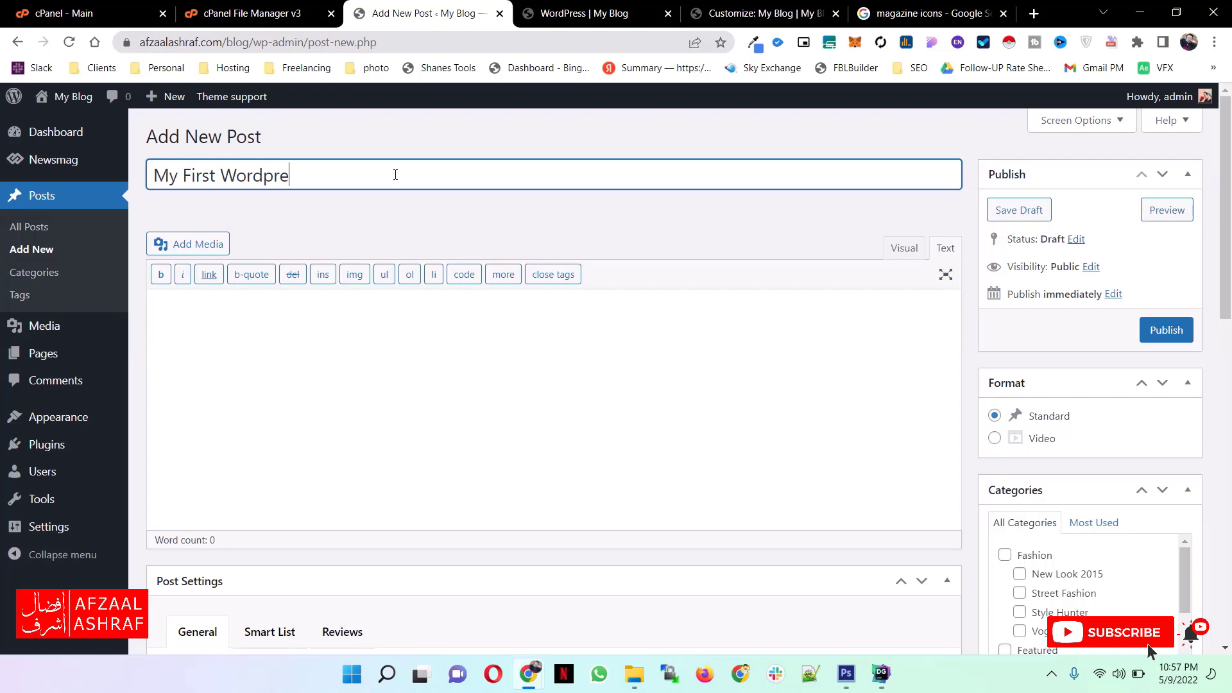
text(ss Blog Post)
click(357, 317)
text(My First Wordpress Blog Post)
- Try formatting the post's content as a centered Heading 1, and undo the formatting
key(ctrl+a)
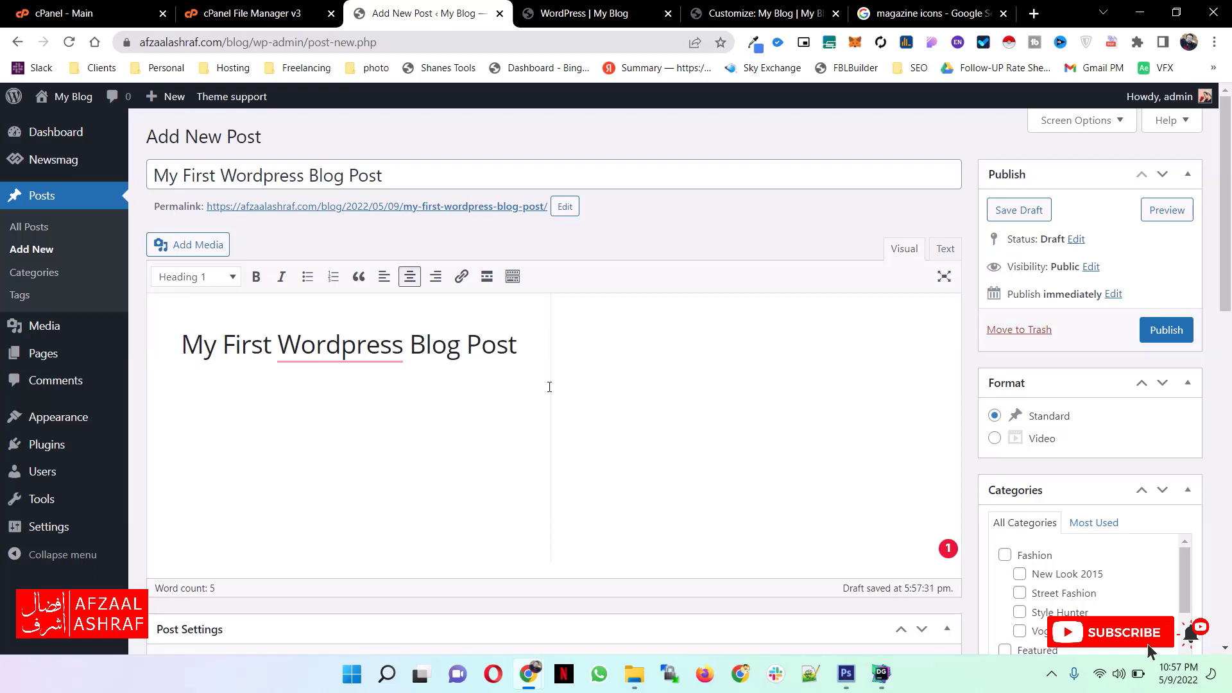
key(ctrl+z)
key(ctrl+z)
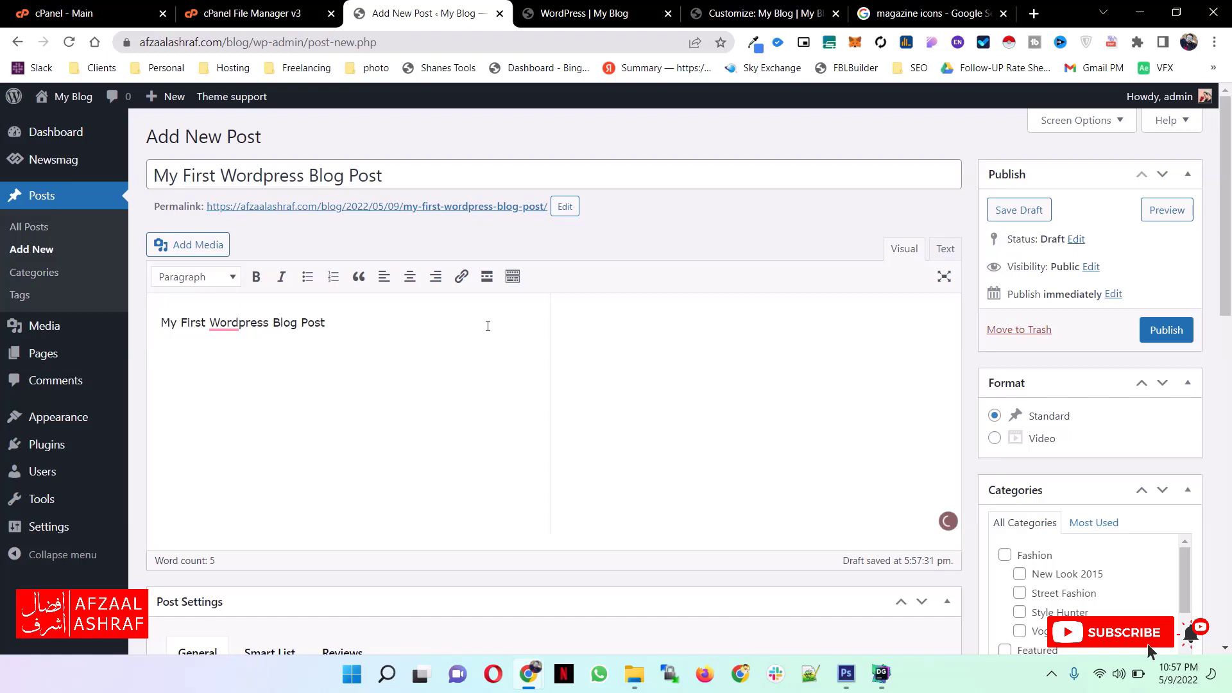
- Assign the post to the Wordpress category and add the tags wordpress, plugin, movies and how to create a blog
scroll(866, 403, down, 6)
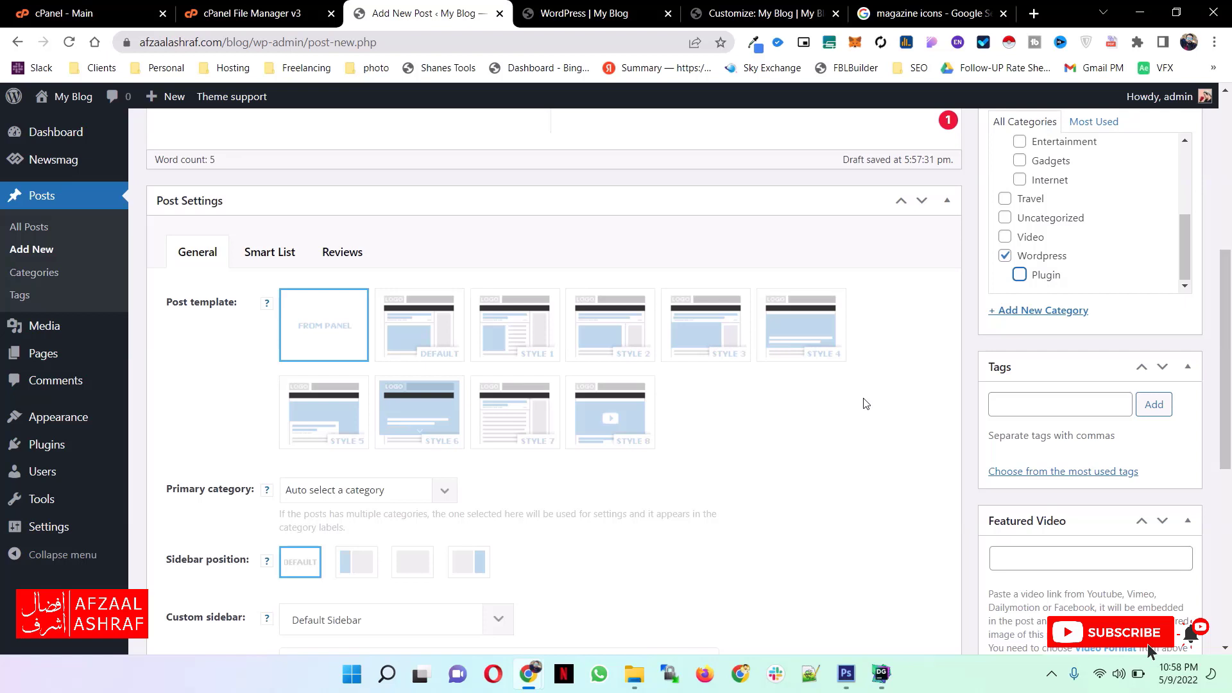
scroll(375, 350, up, 6)
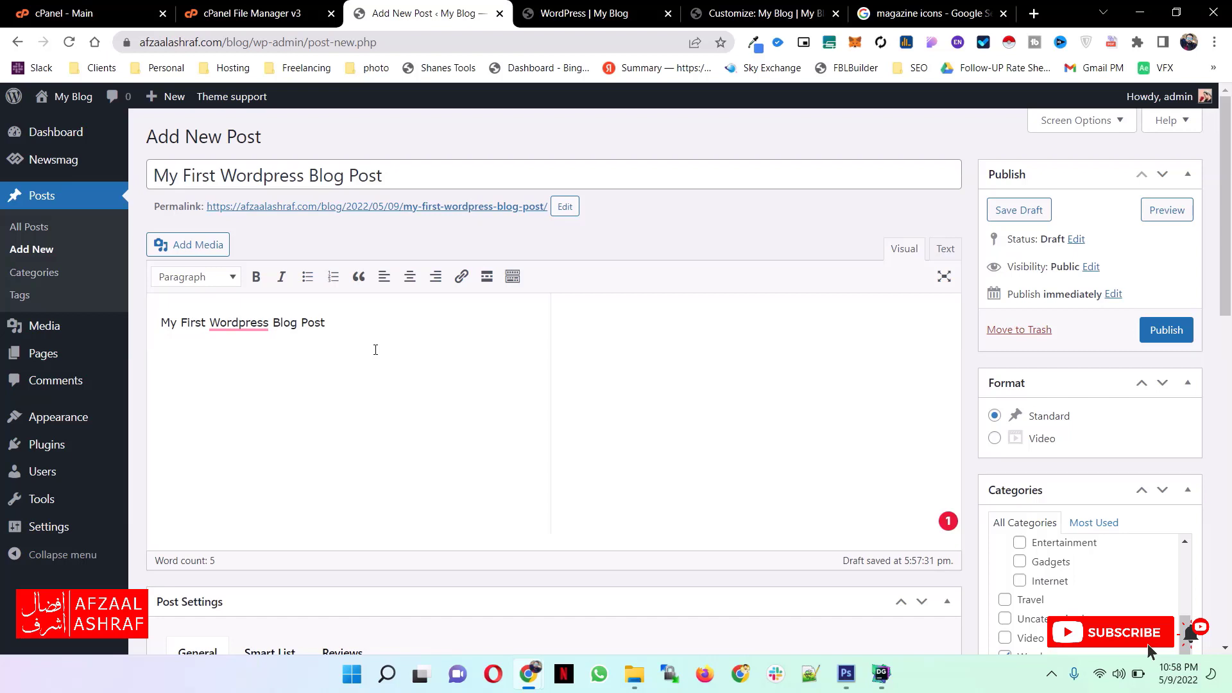
scroll(385, 353, down, 5)
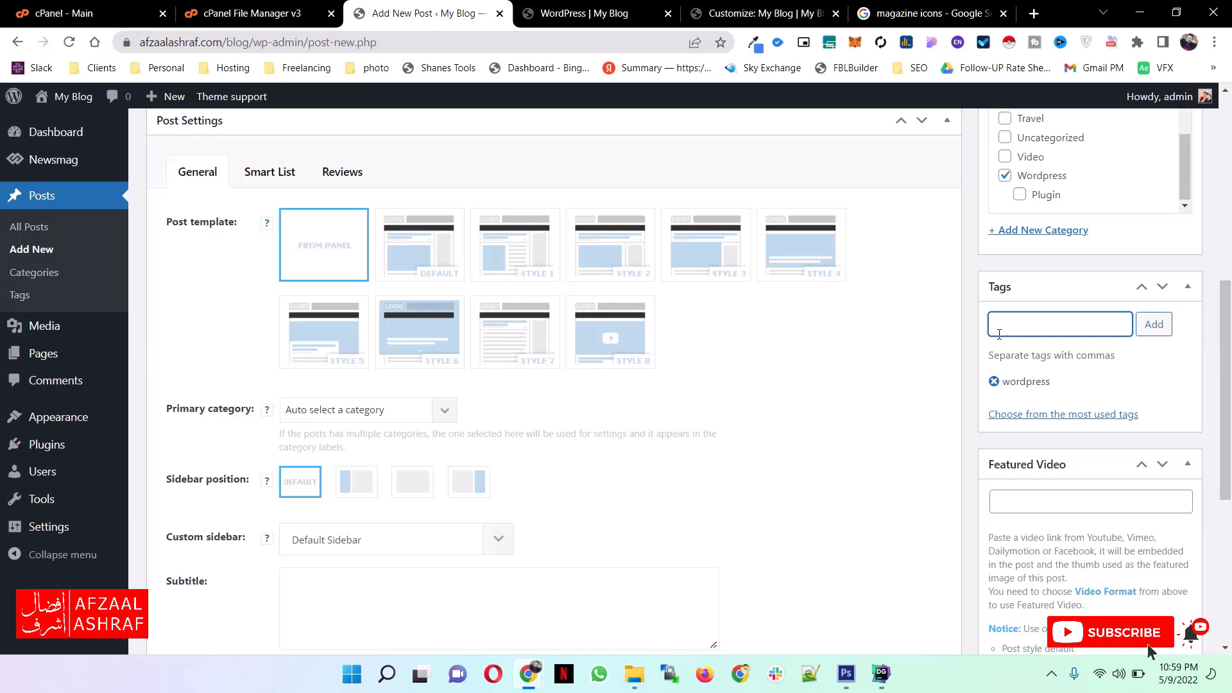
text(plugin, movies, how to create a blog)
key(Return)
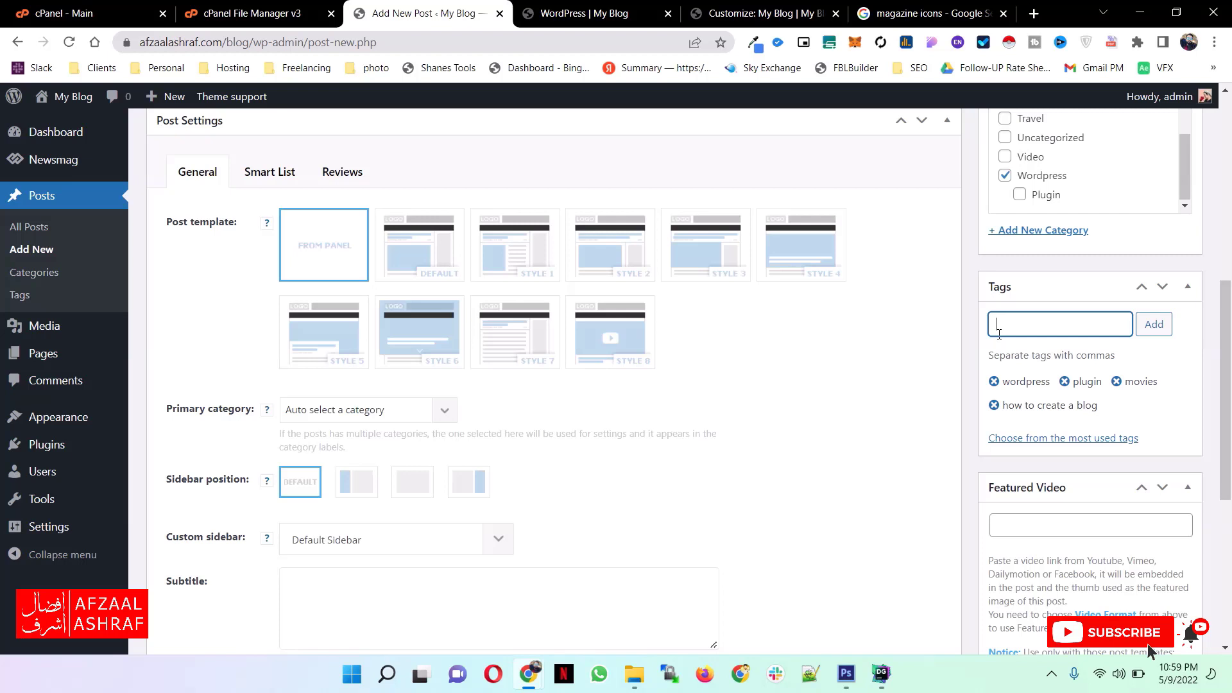
click(500, 518)
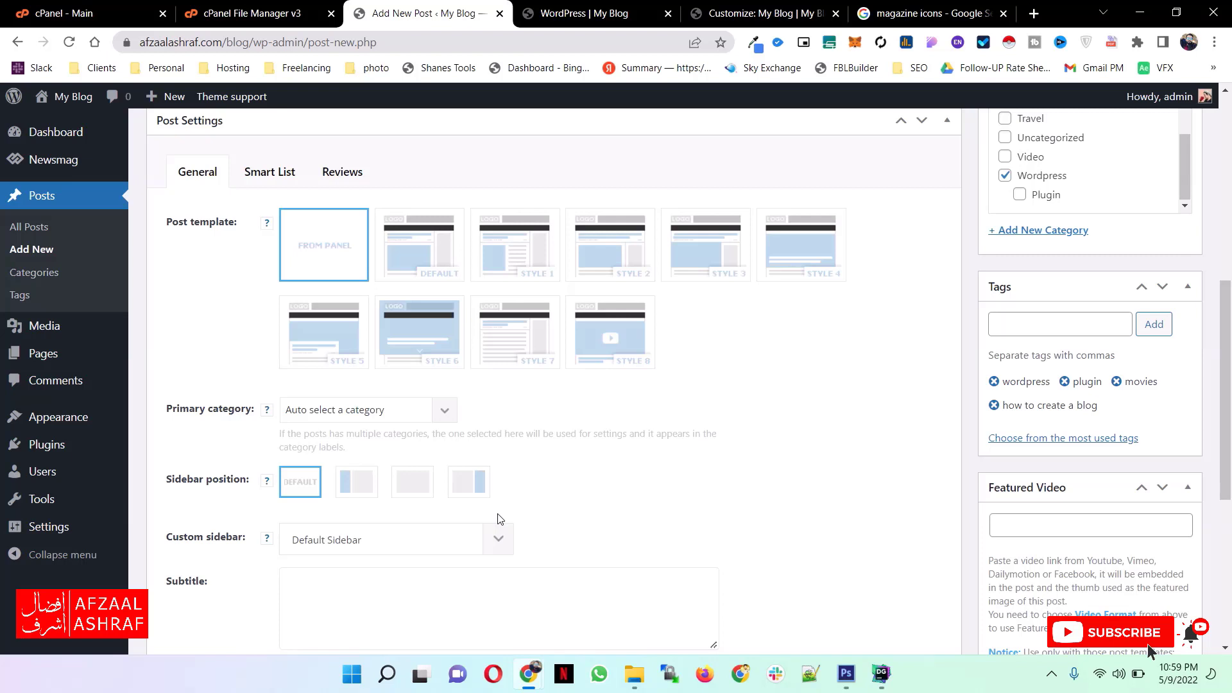
- Set the media library photo of the red-haired woman as the post's featured image and publish the post
scroll(876, 460, up, 1)
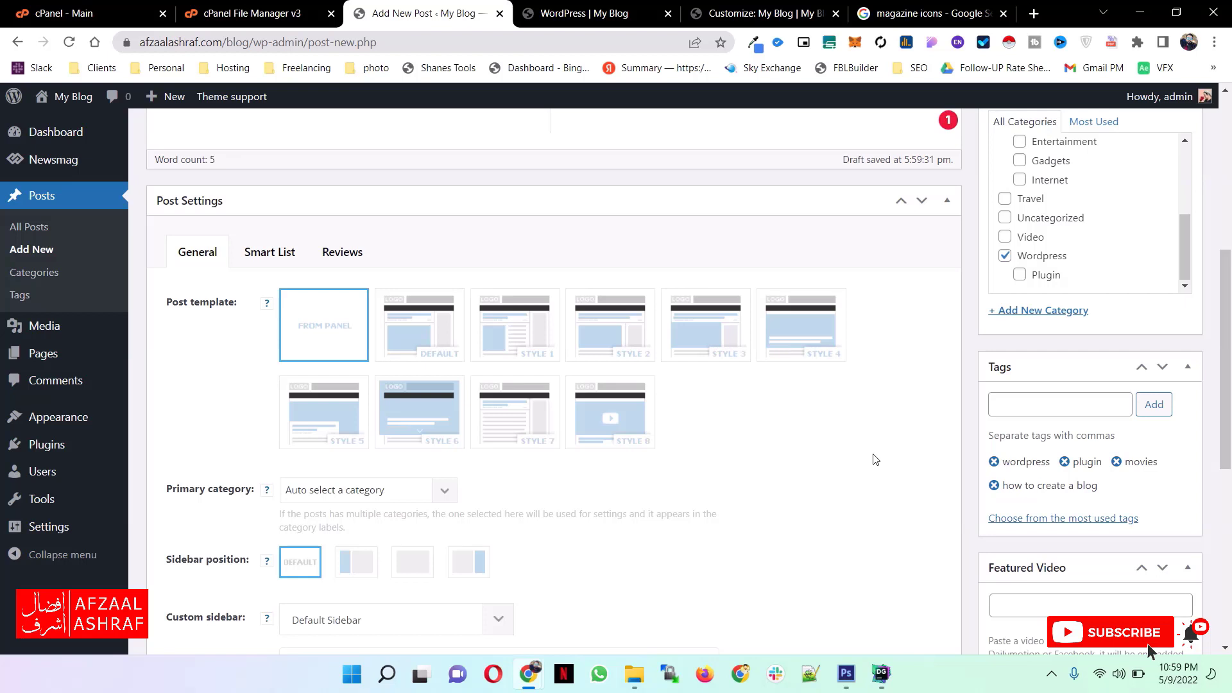
scroll(344, 419, up, 6)
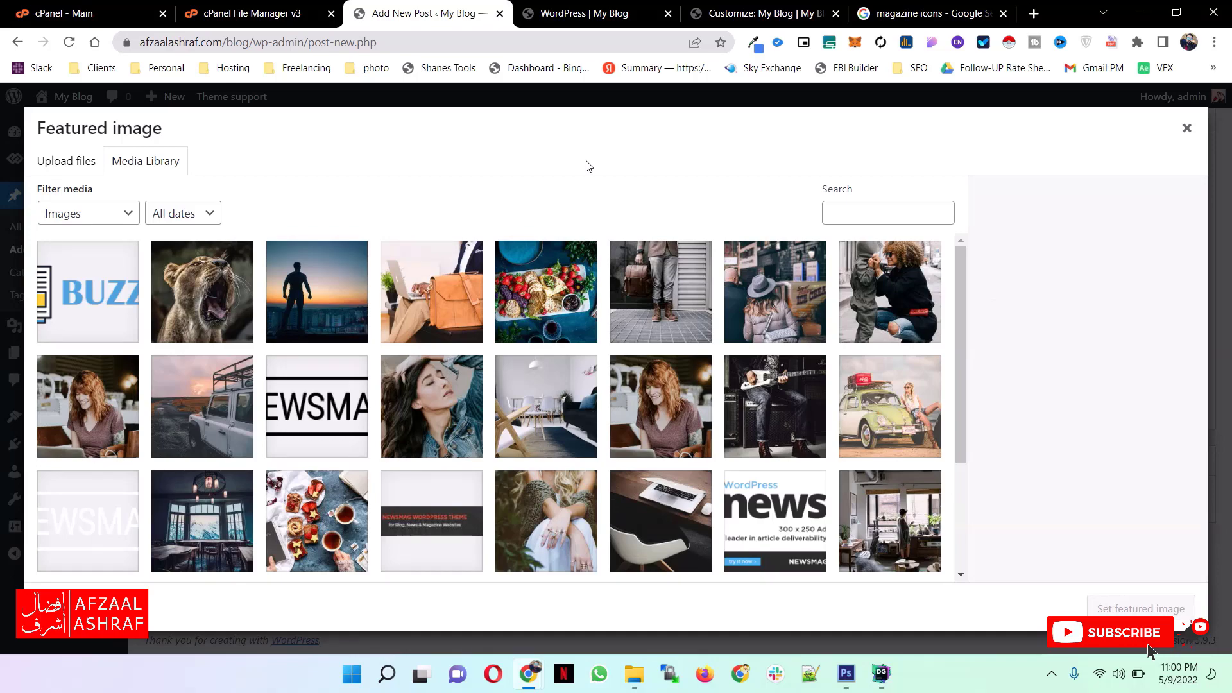
click(1186, 128)
click(1166, 329)
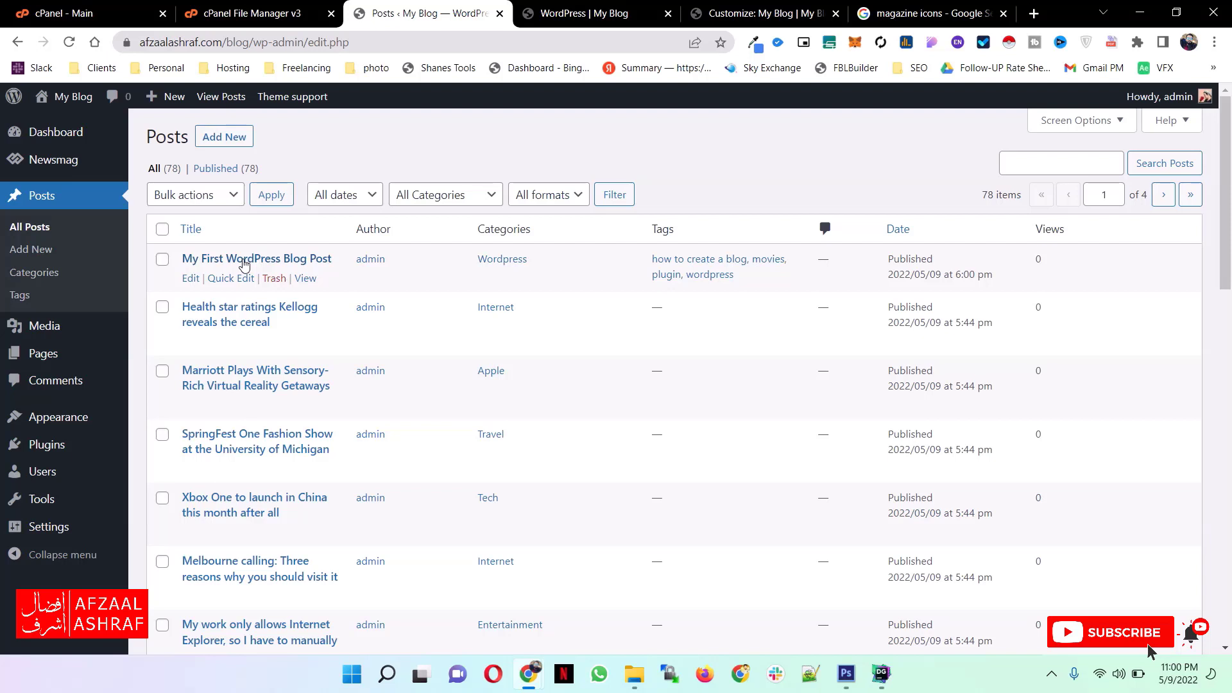
- Examine the published post on the site's Wordpress category page and the Plugin entry in the Wordpress menu
key(ctrl+Tab)
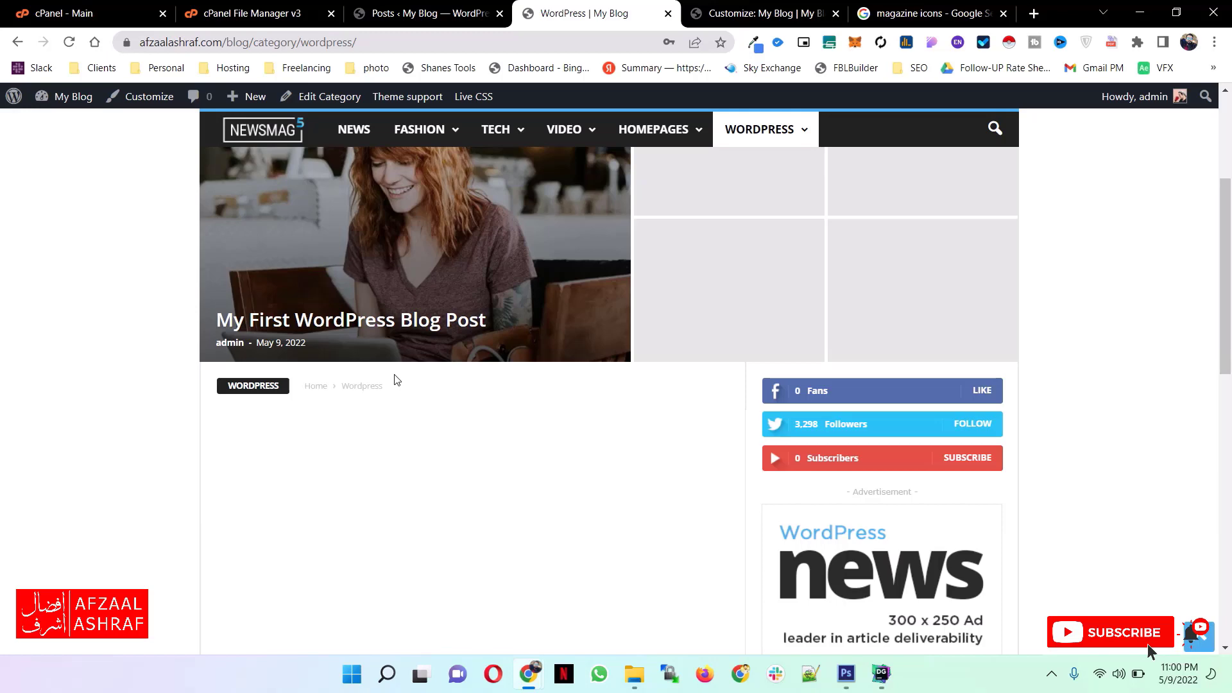
scroll(396, 380, up, 3)
mouse_move(655, 225)
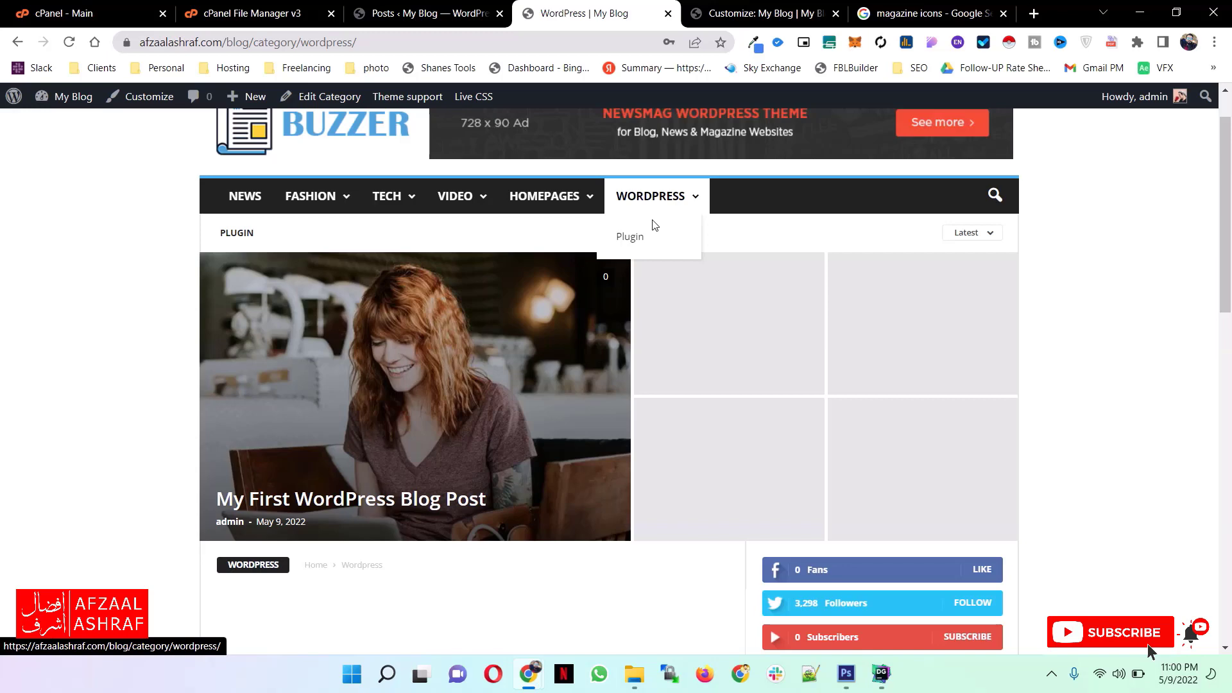
scroll(654, 225, up, 1)
- Remove the Tech item from the header menu and return to the blog's front page
mouse_move(417, 259)
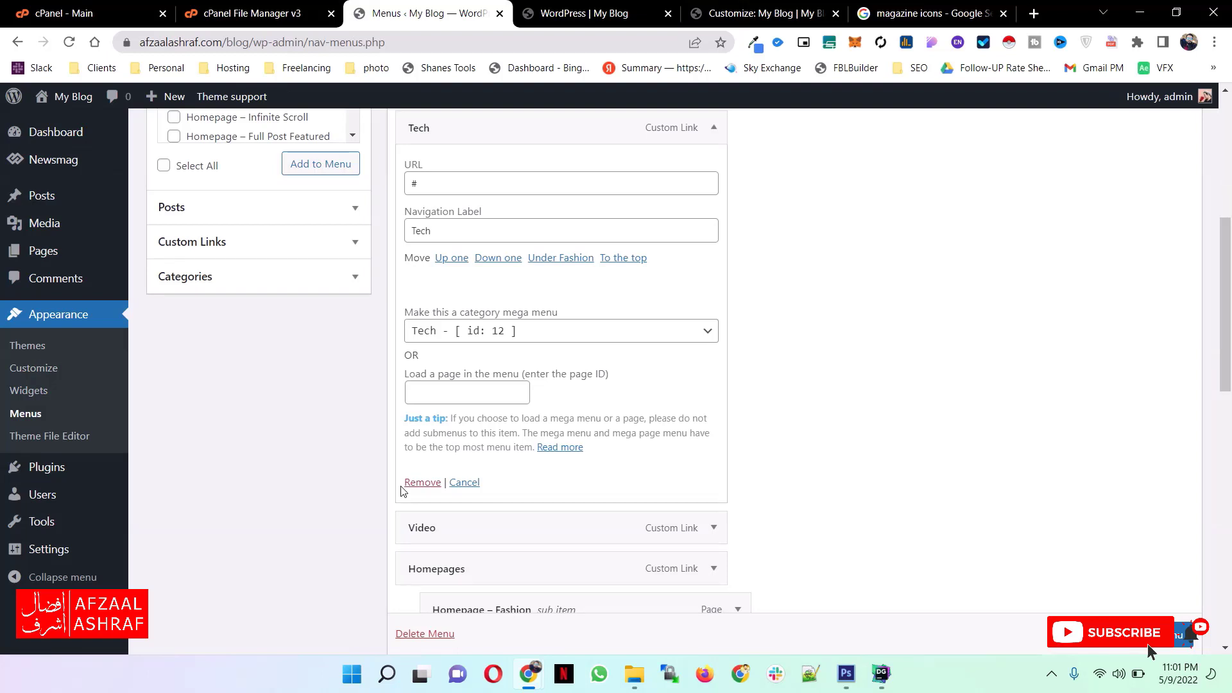
key(ctrl+Tab)
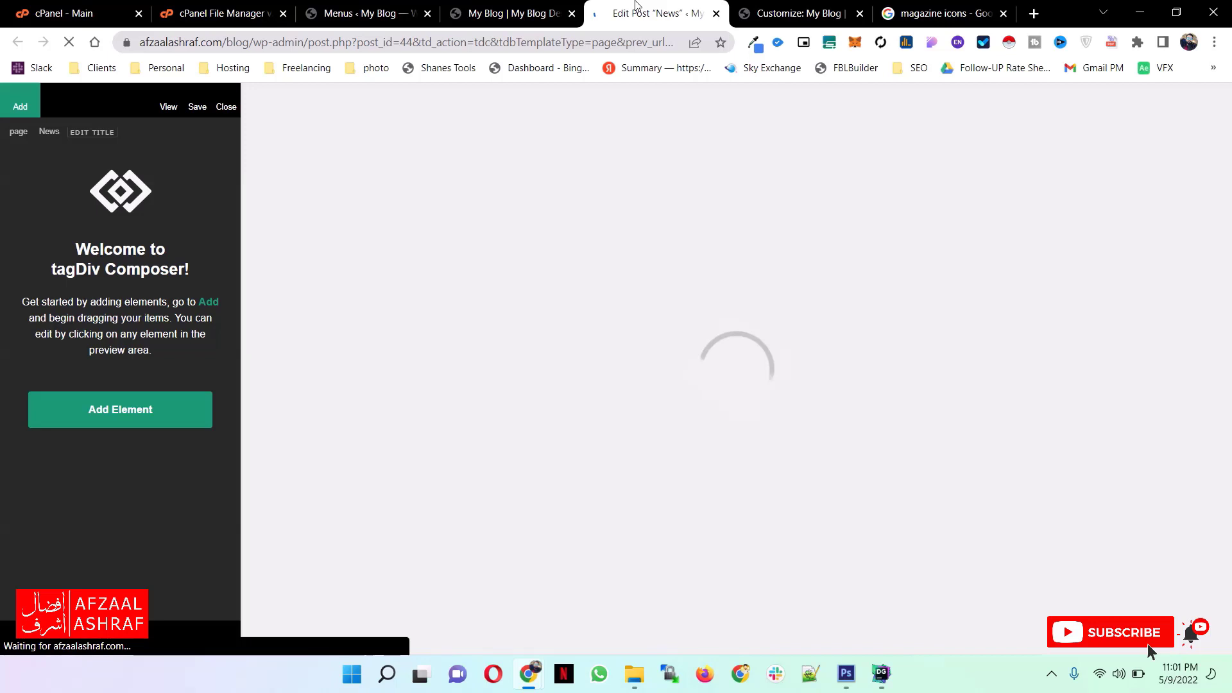
- Set the custom title of the Fashion Week block to BLOG and that of the Gadget World block to WORLD
click(534, 276)
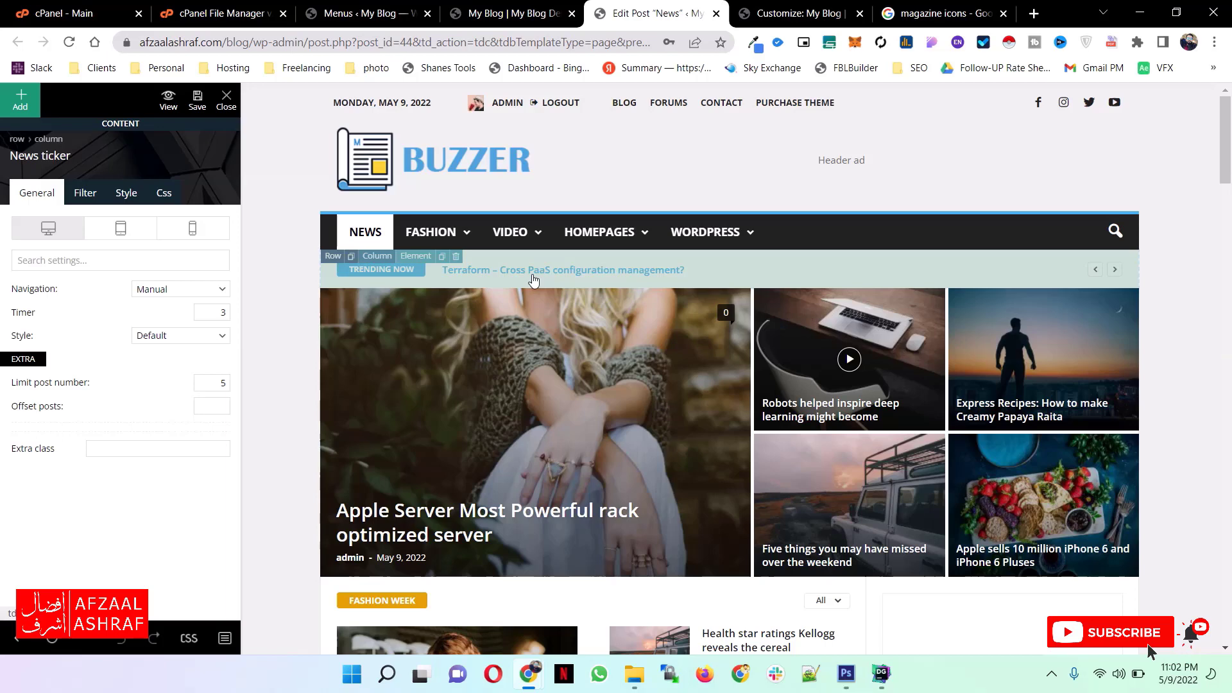
scroll(533, 279, down, 5)
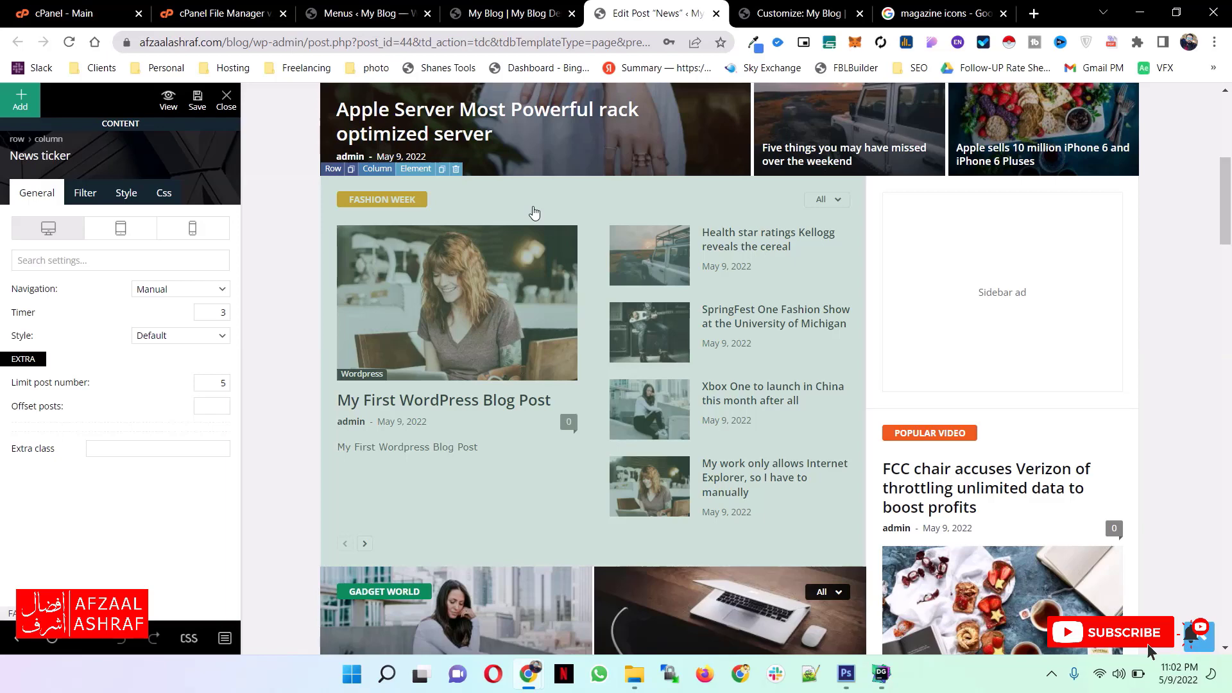
click(534, 211)
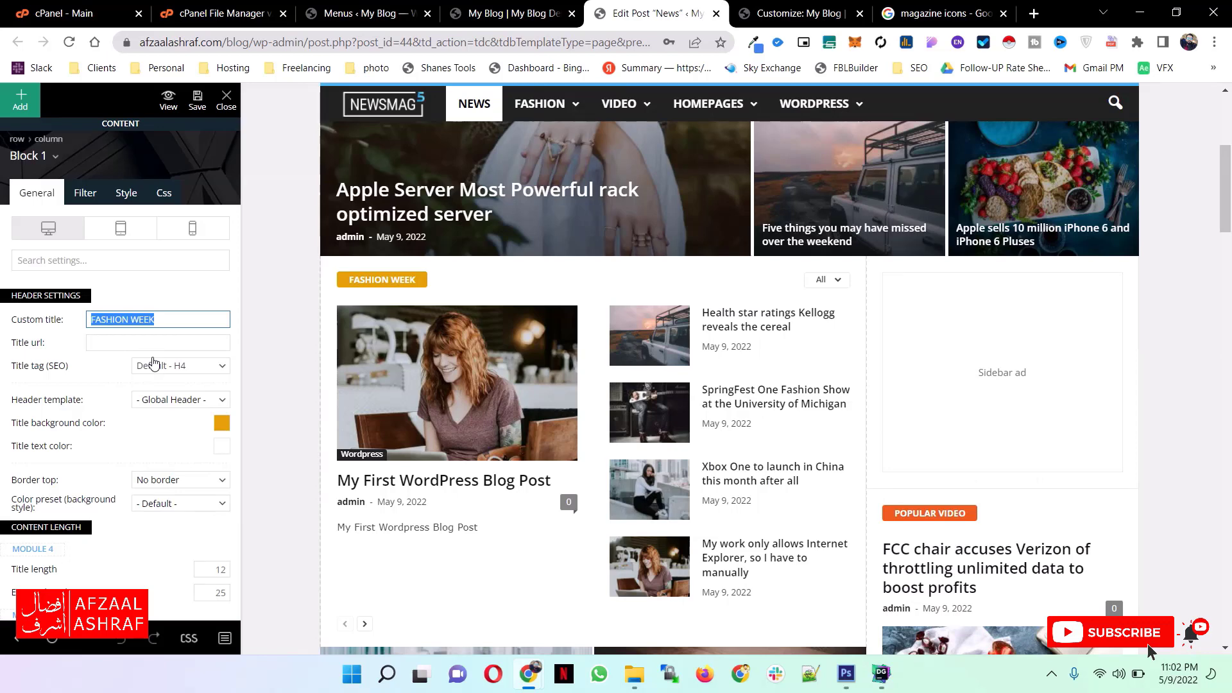
text(BLOG)
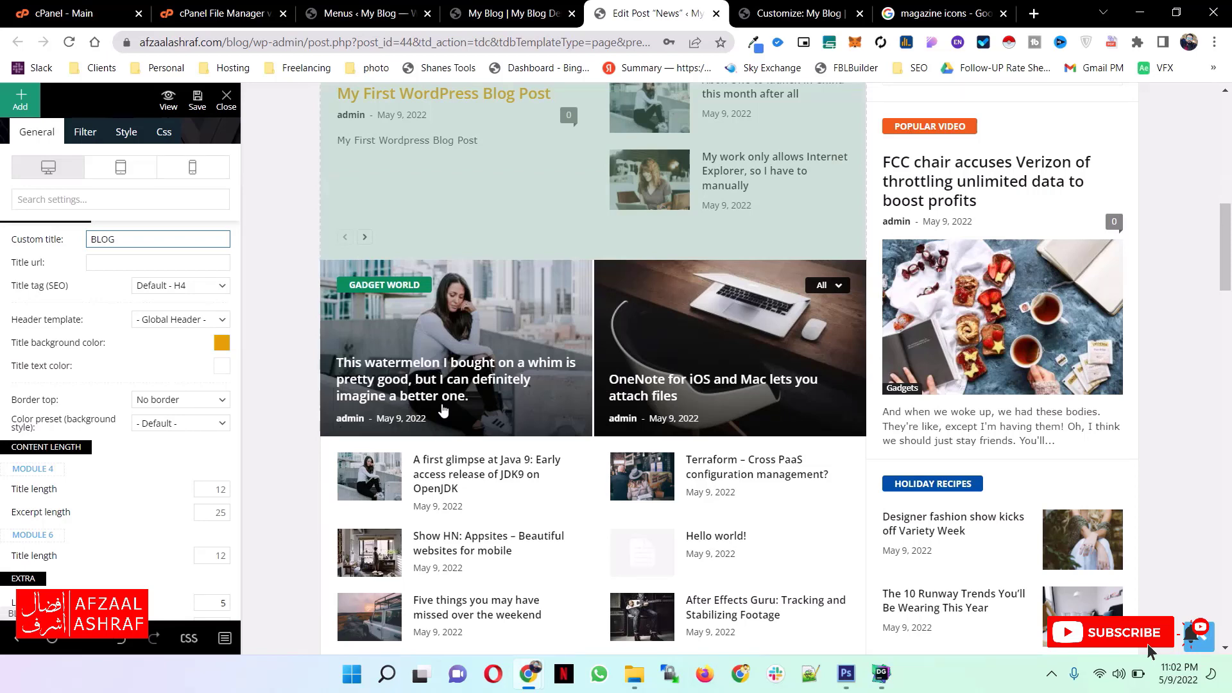
click(442, 409)
scroll(430, 346, down, 5)
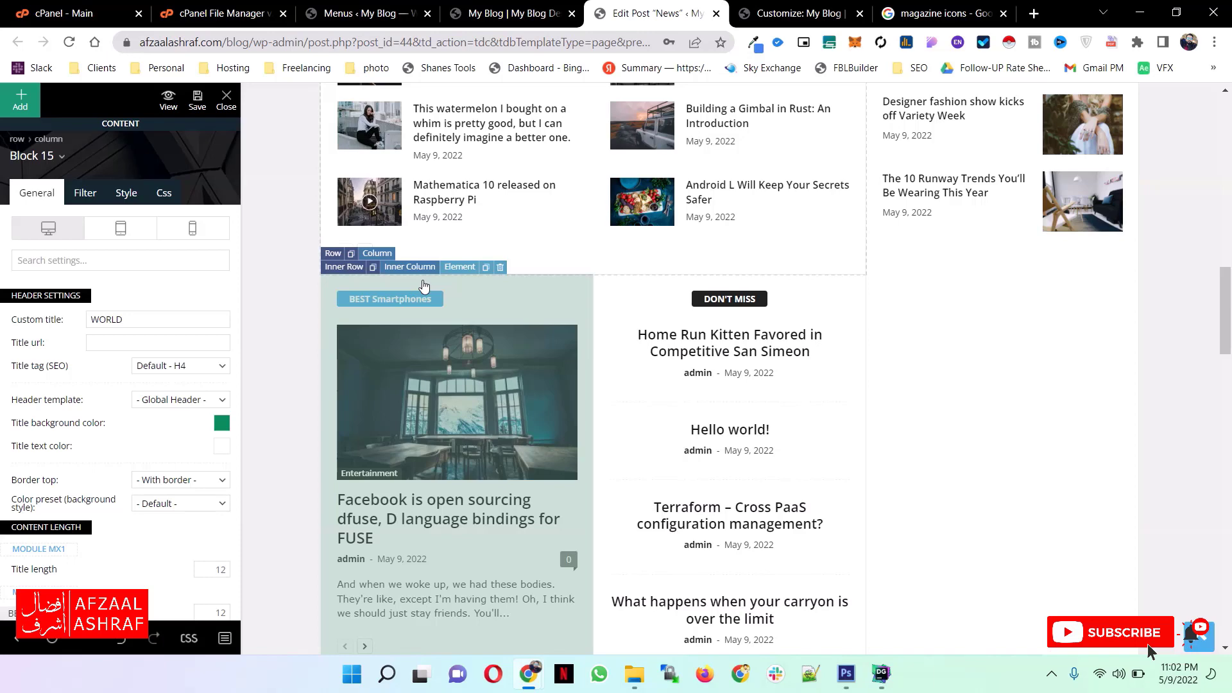
- Open the post filter settings of the block retitled BLOG and close the composer without saving
scroll(423, 286, up, 10)
click(555, 296)
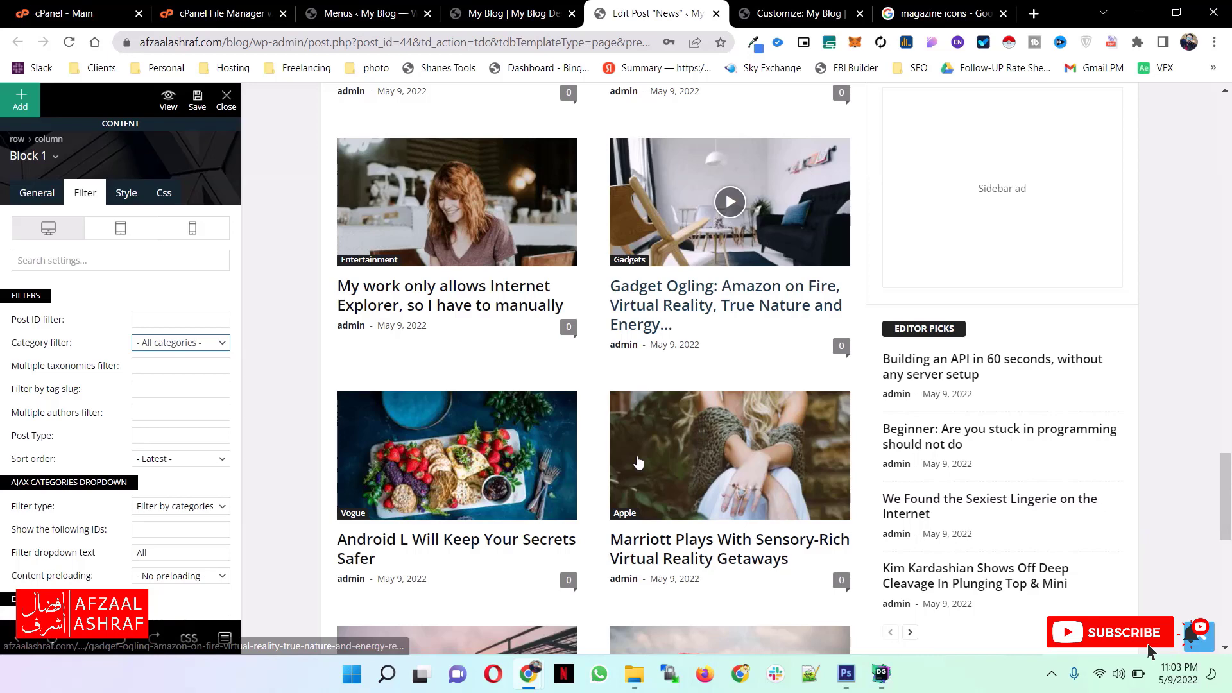
key(ctrl+w)
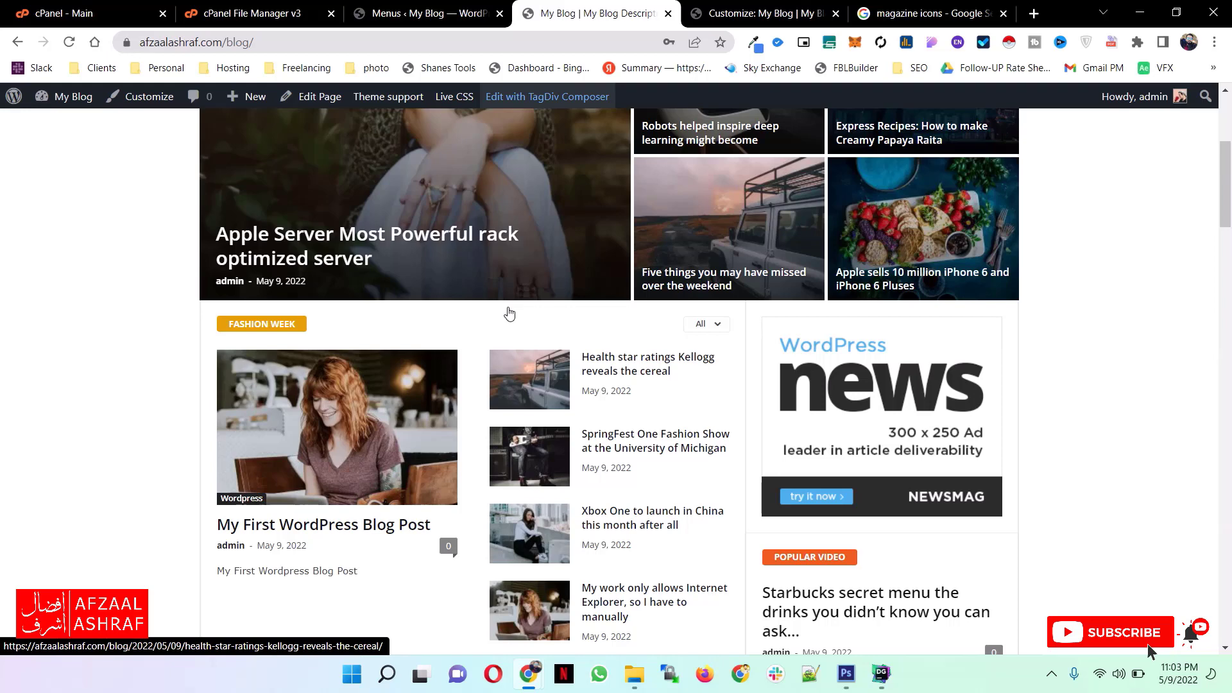
- Examine the blog front page down to its footer and the footer text settings in the Newsmag theme panel
scroll(517, 369, down, 20)
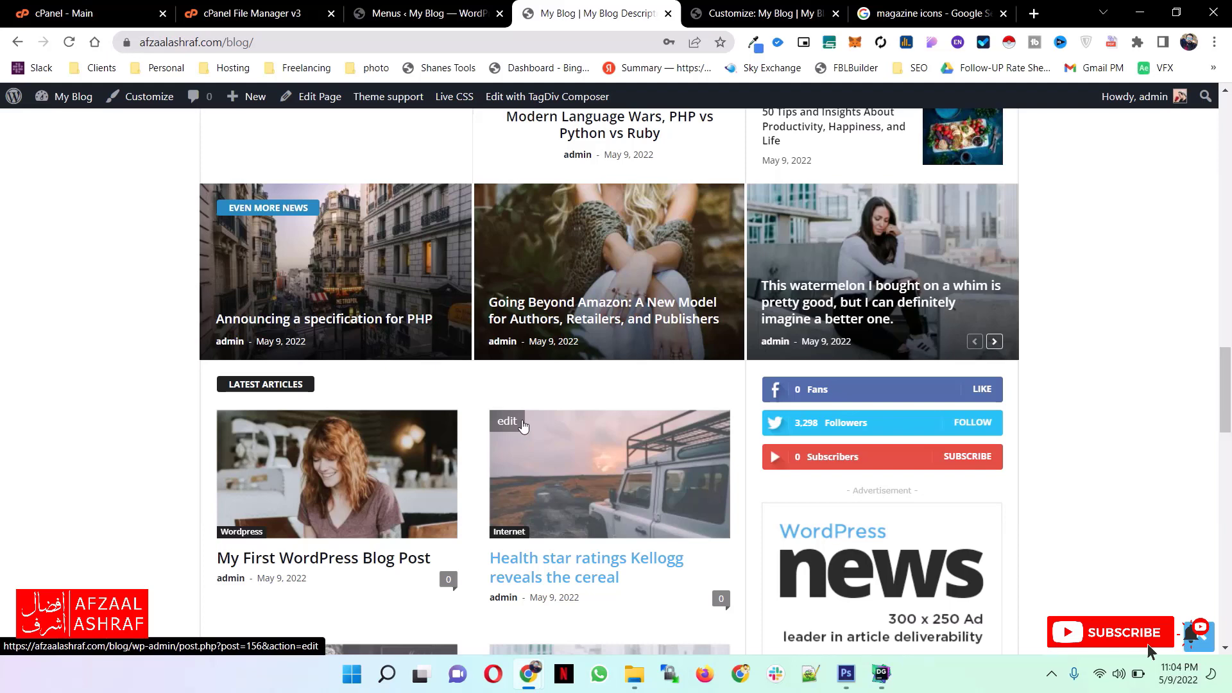
key(ctrl+shift+Tab)
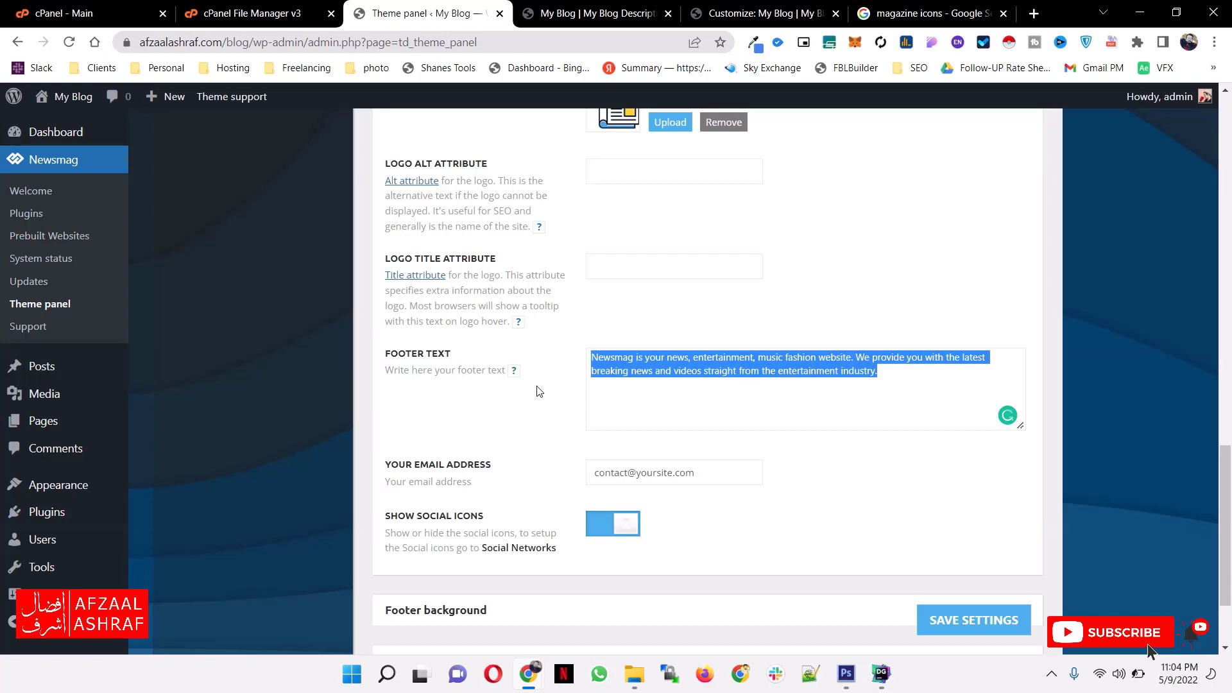
key(ctrl+Tab)
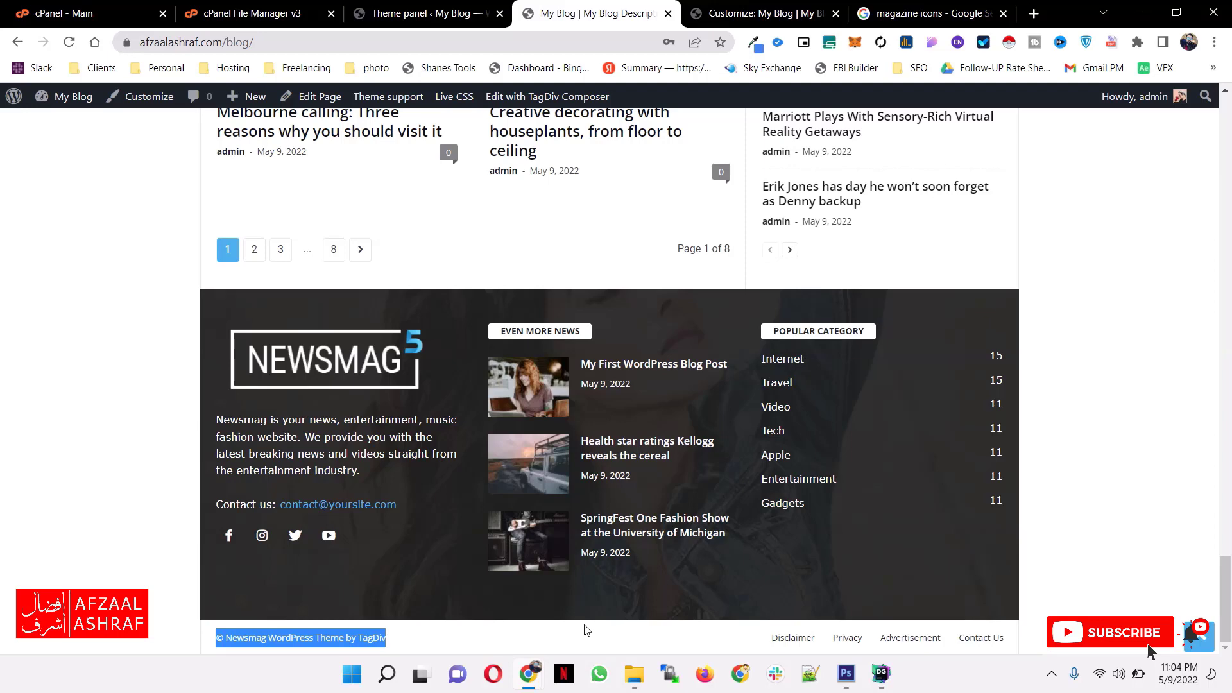
scroll(742, 611, up, 1)
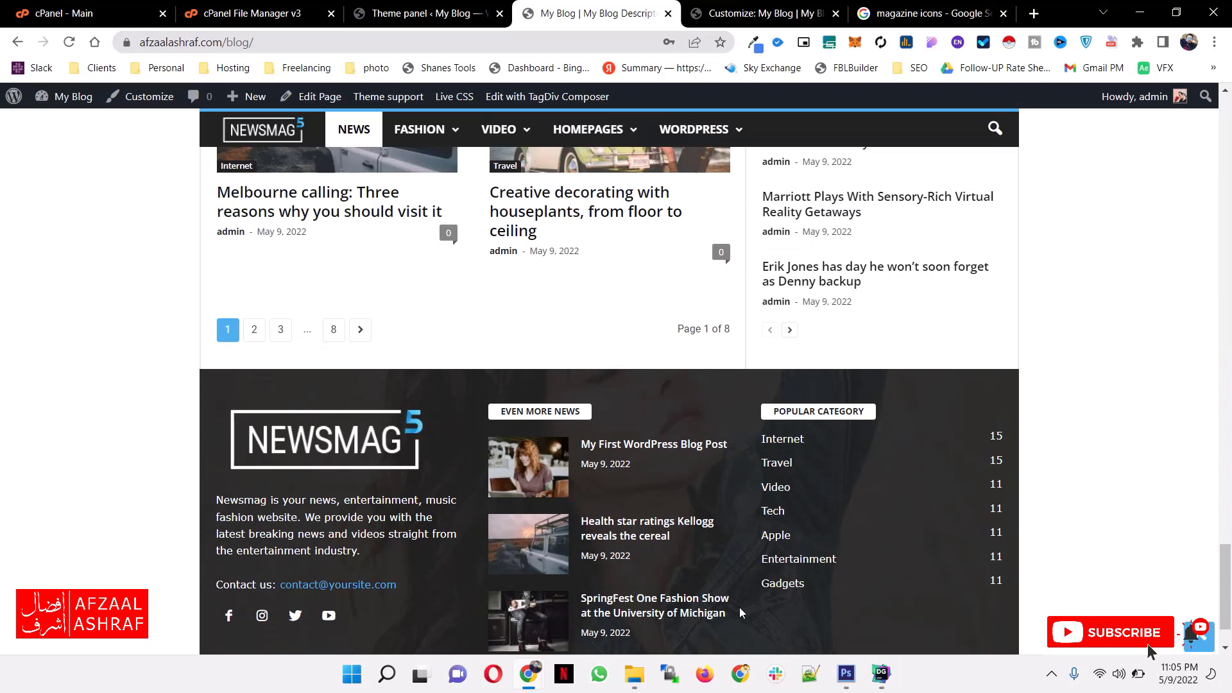